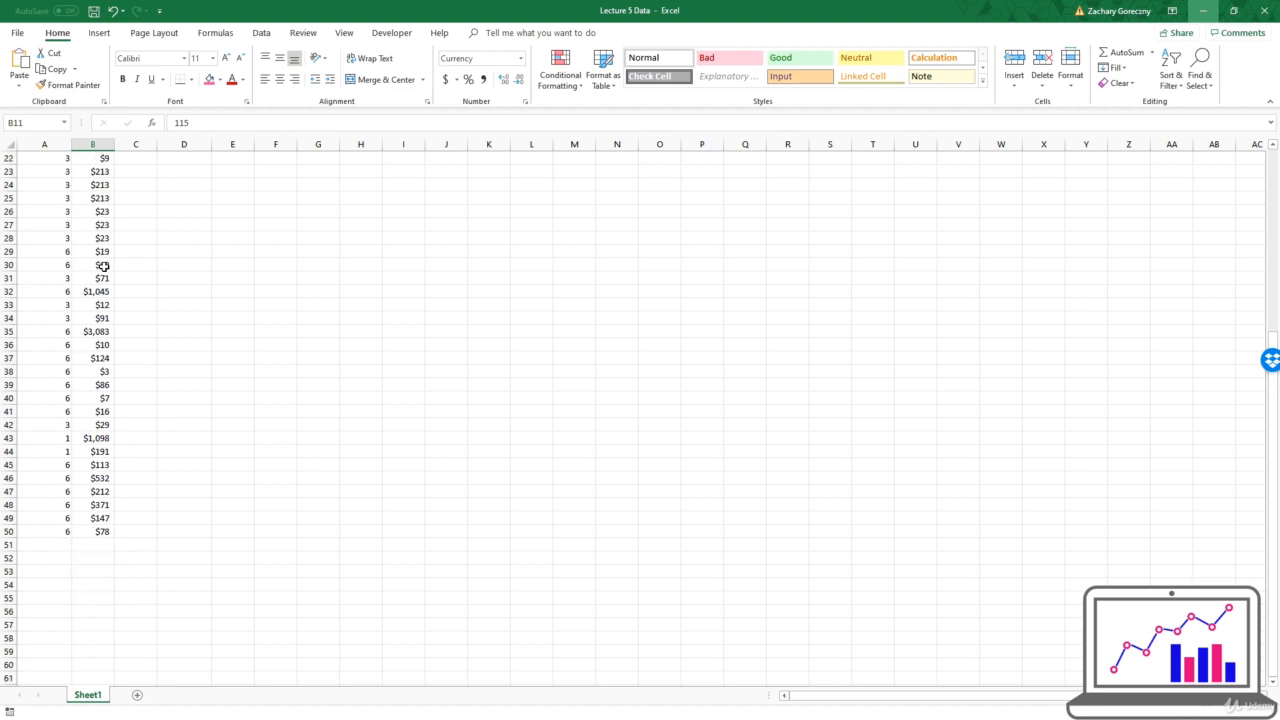
# Examine the Days to Ship and Sales columns from the header row down to row 50
pyautogui.moveTo(54, 162); pyautogui.dragTo(66, 254)
pyautogui.click(44, 193)
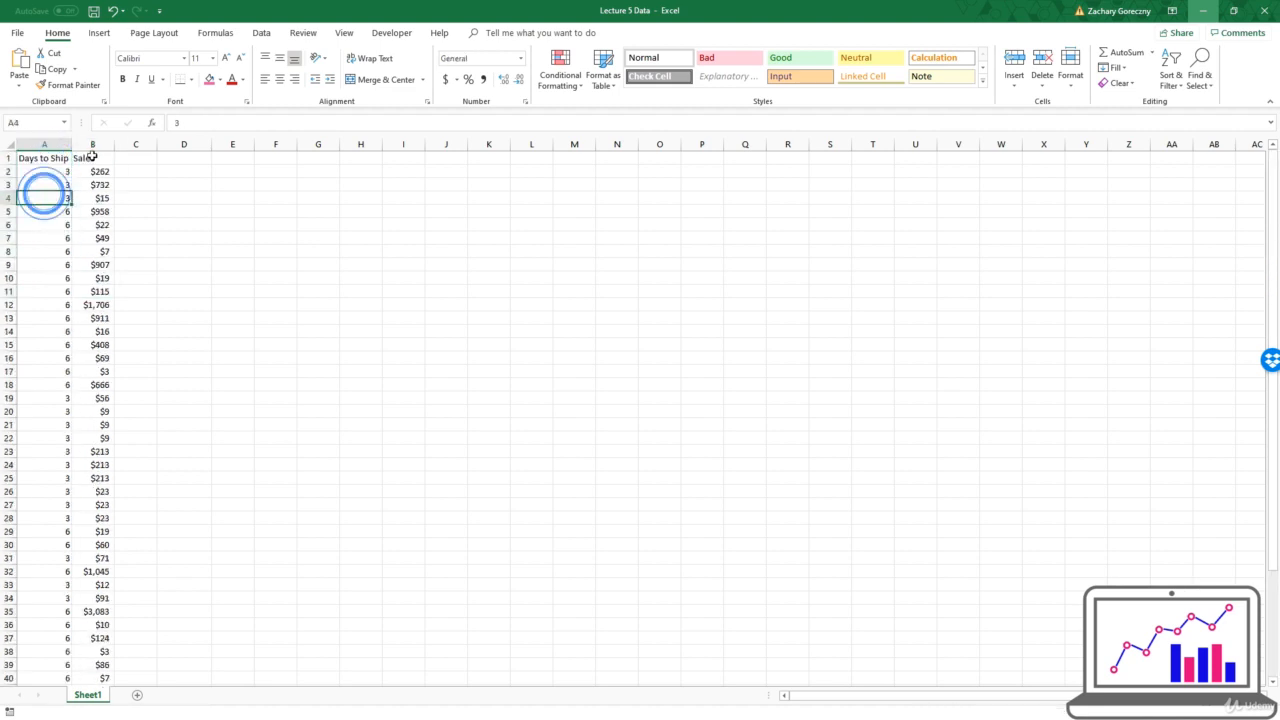
pyautogui.moveTo(93, 158); pyautogui.dragTo(94, 376)
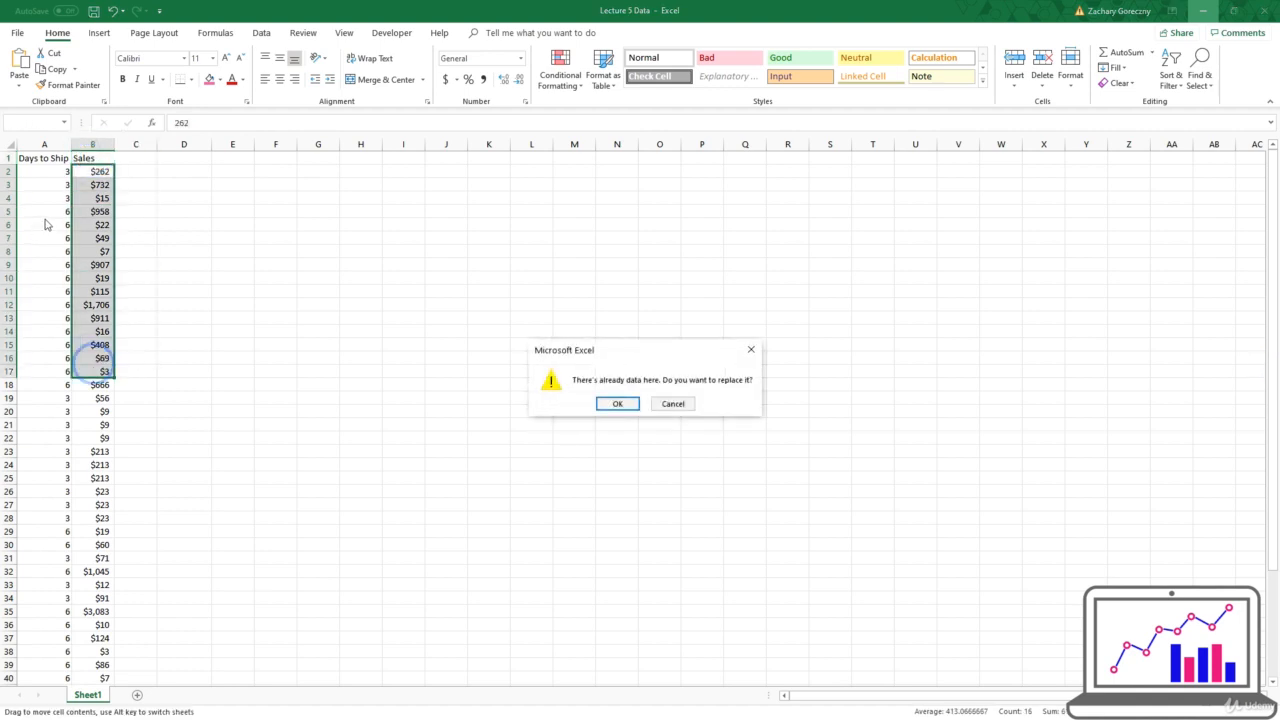
pyautogui.click(672, 404)
pyautogui.click(410, 318)
pyautogui.scroll(-6, 237, 394)
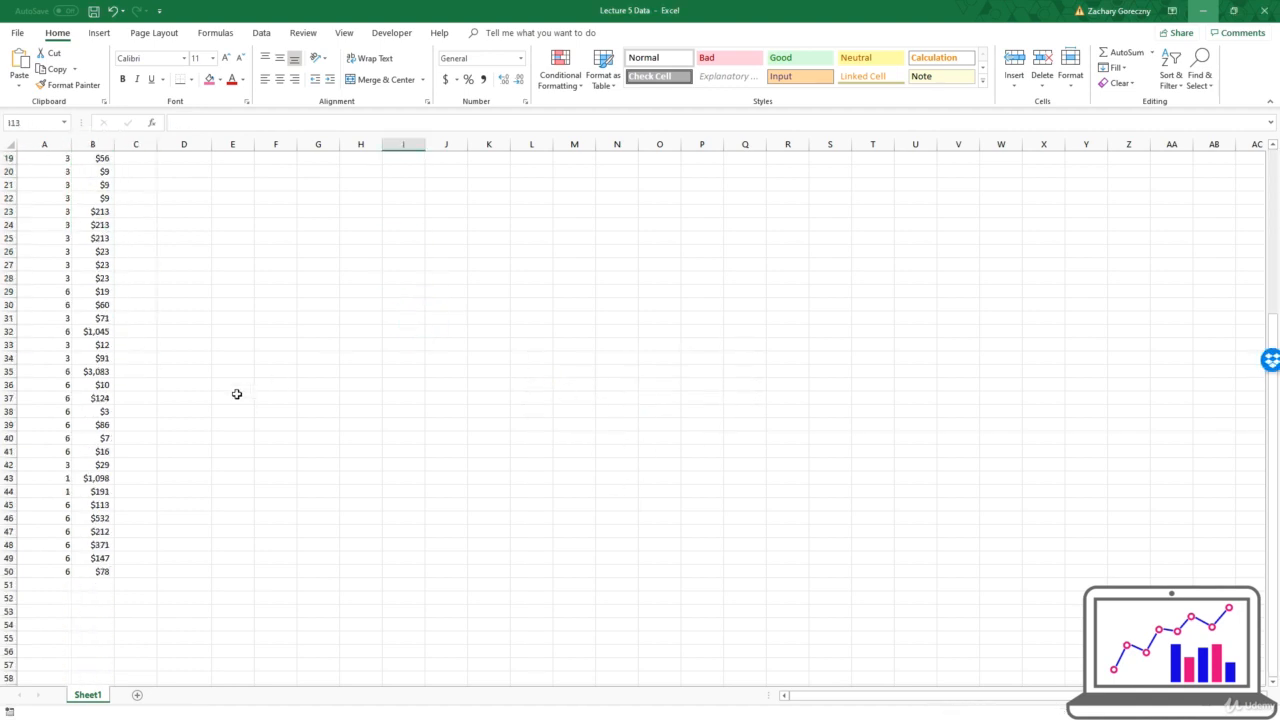
pyautogui.moveTo(46, 574); pyautogui.dragTo(54, 170)
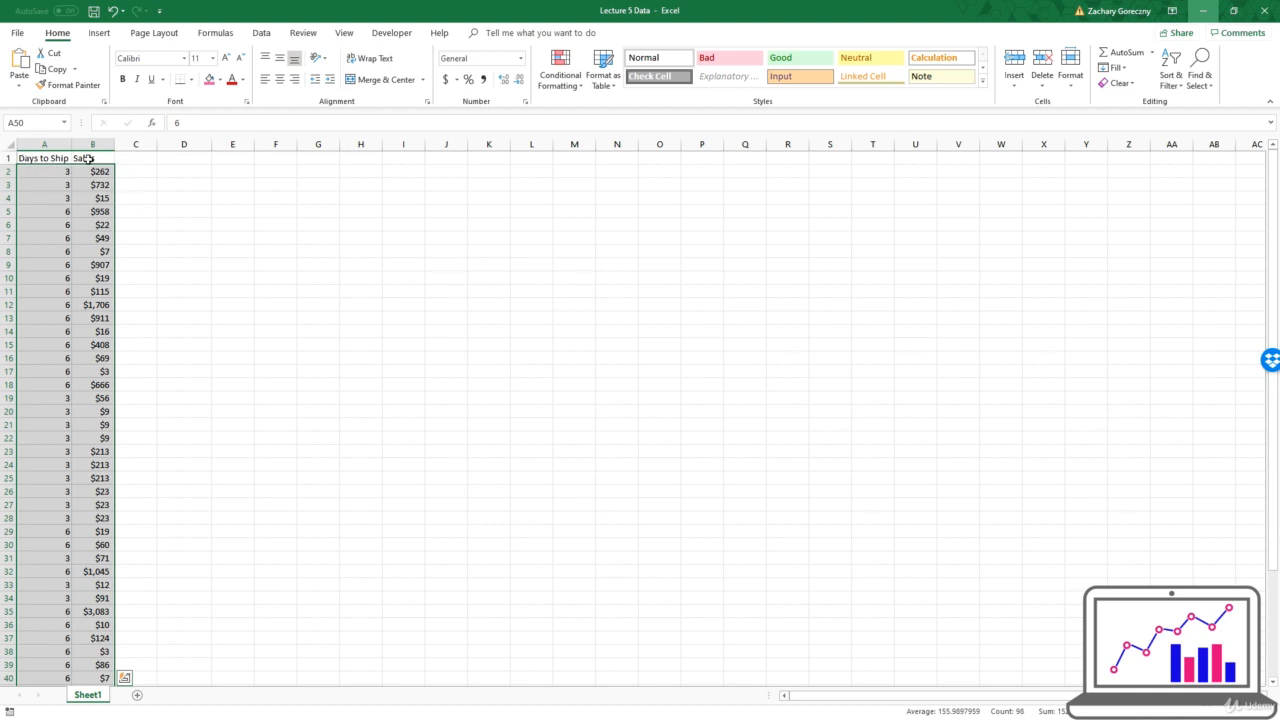
pyautogui.click(34, 200)
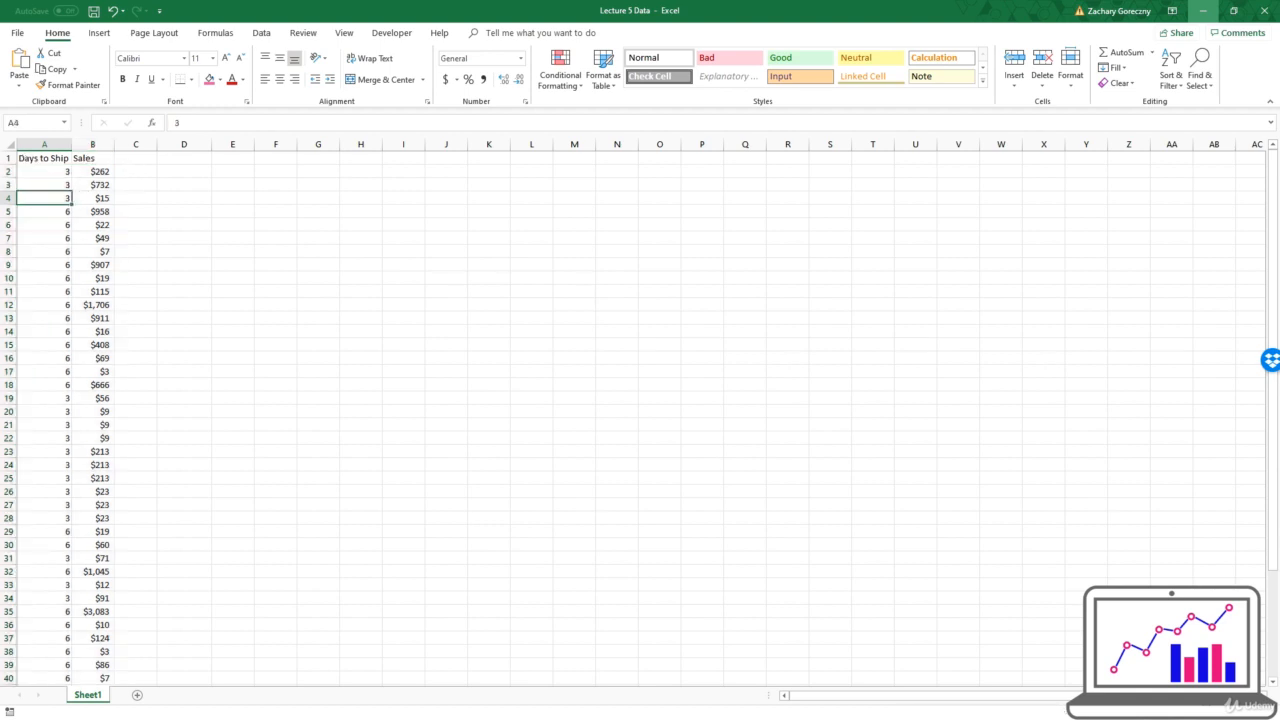
pyautogui.click(1203, 11)
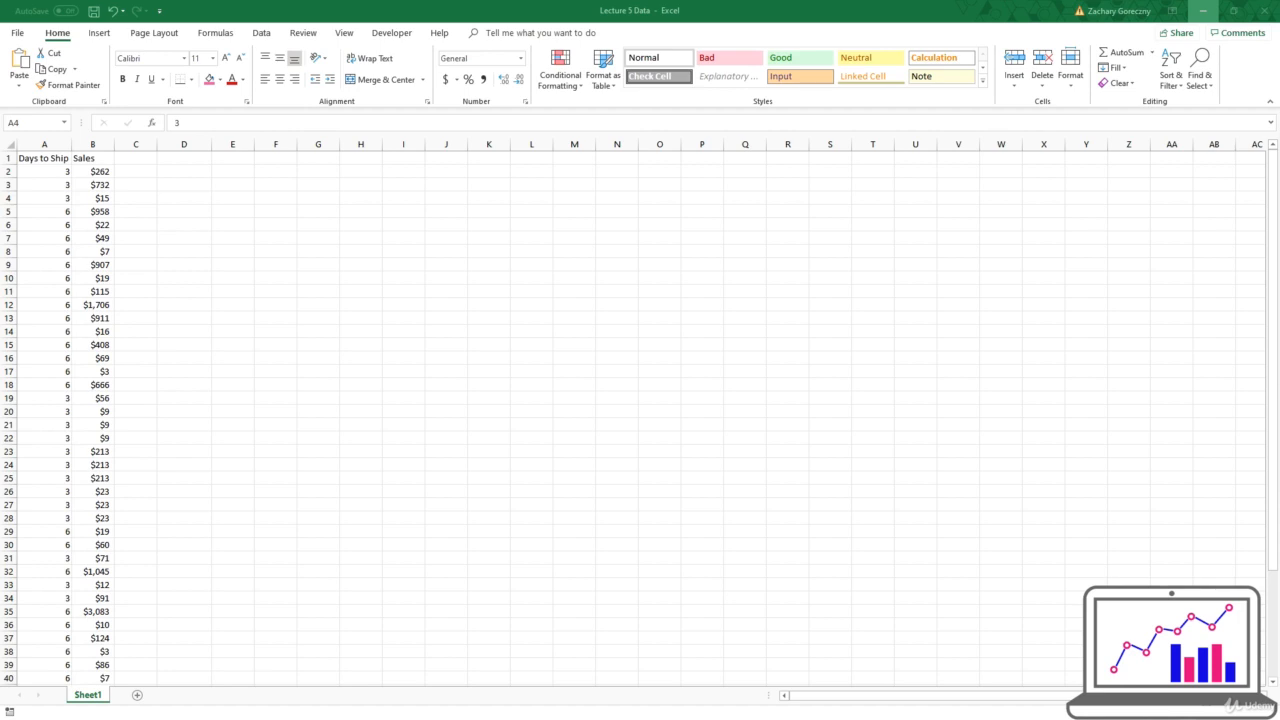
# Try out an enlarged pie chart of the Days to Ship data in A1:A50 and delete it again
pyautogui.moveTo(49, 160); pyautogui.dragTo(46, 652)
pyautogui.click(99, 32)
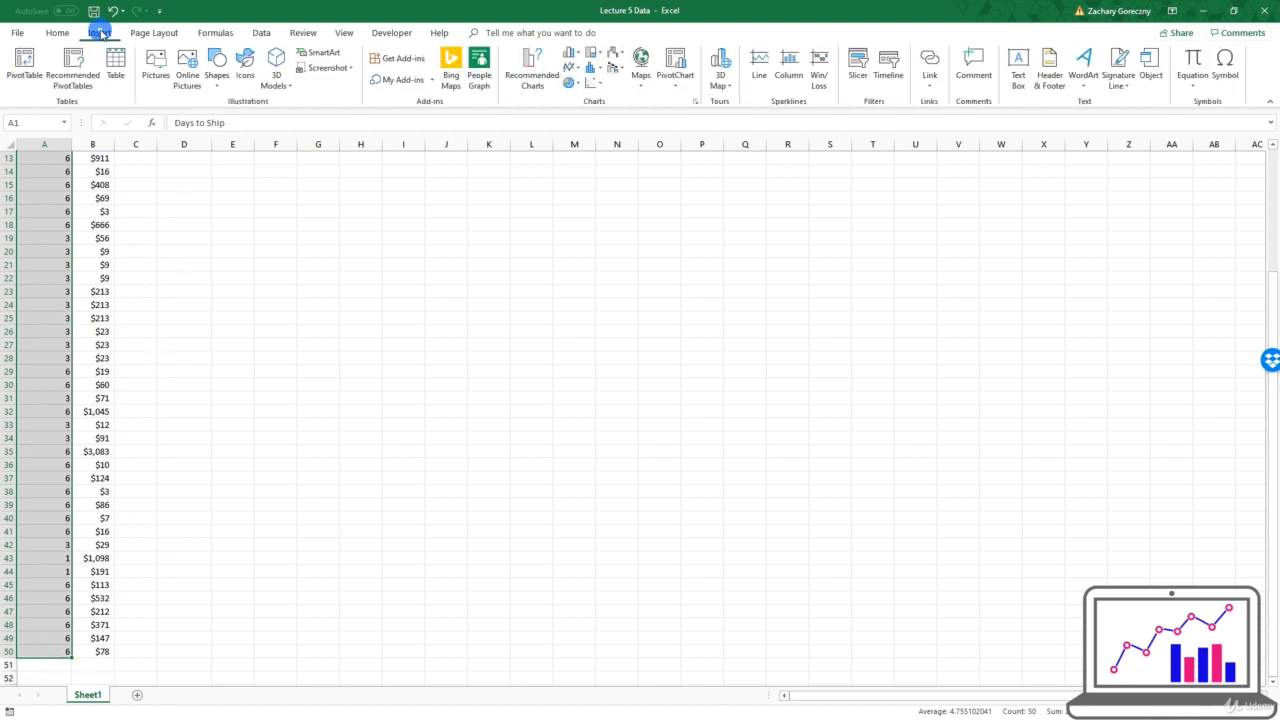
pyautogui.click(568, 83)
pyautogui.click(574, 124)
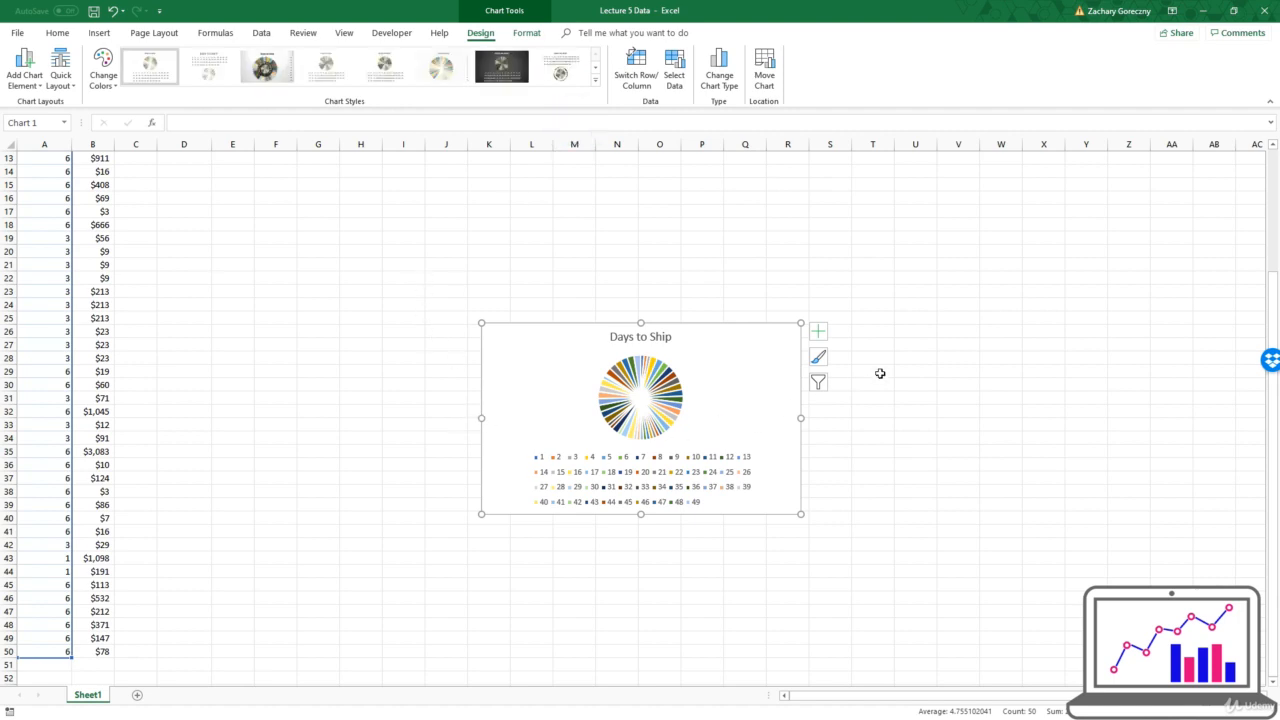
pyautogui.moveTo(801, 320); pyautogui.dragTo(957, 188)
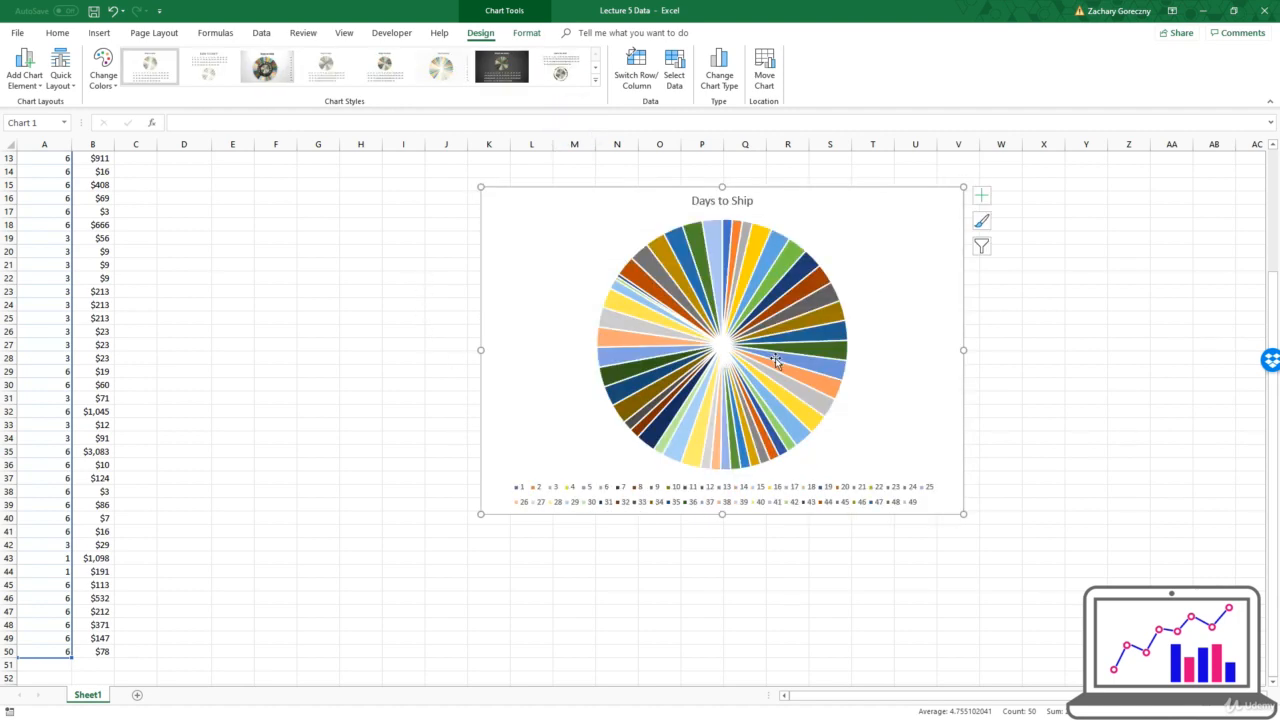
pyautogui.moveTo(927, 348); pyautogui.dragTo(778, 391)
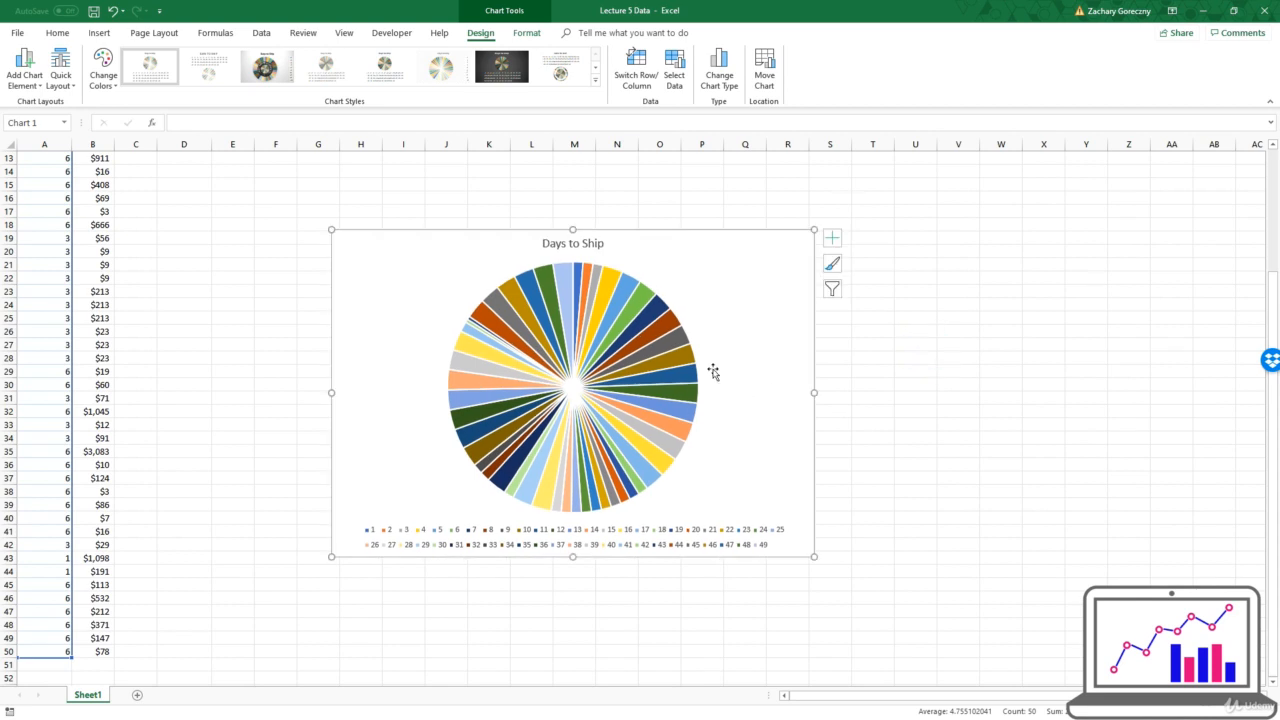
pyautogui.press('Delete')
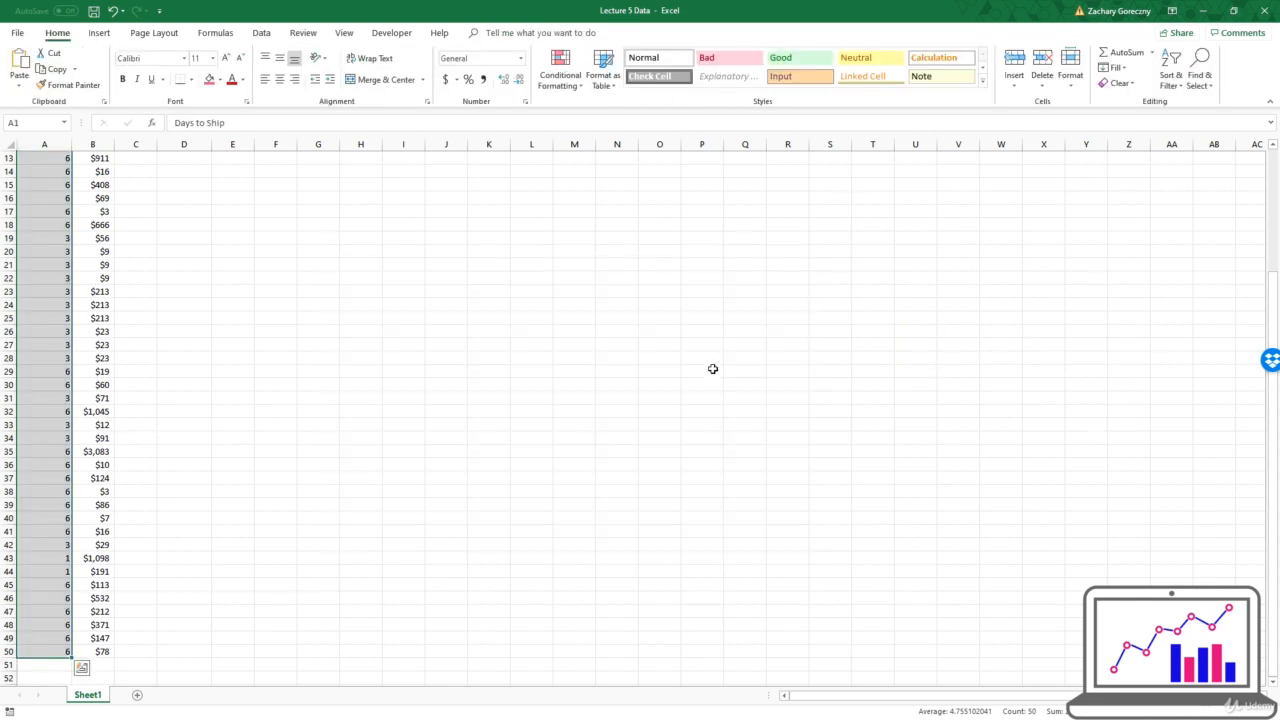
pyautogui.click(412, 411)
# Review the individual Days to Ship values and their matching Sales amounts through the last data row
pyautogui.scroll(4, 280, 550)
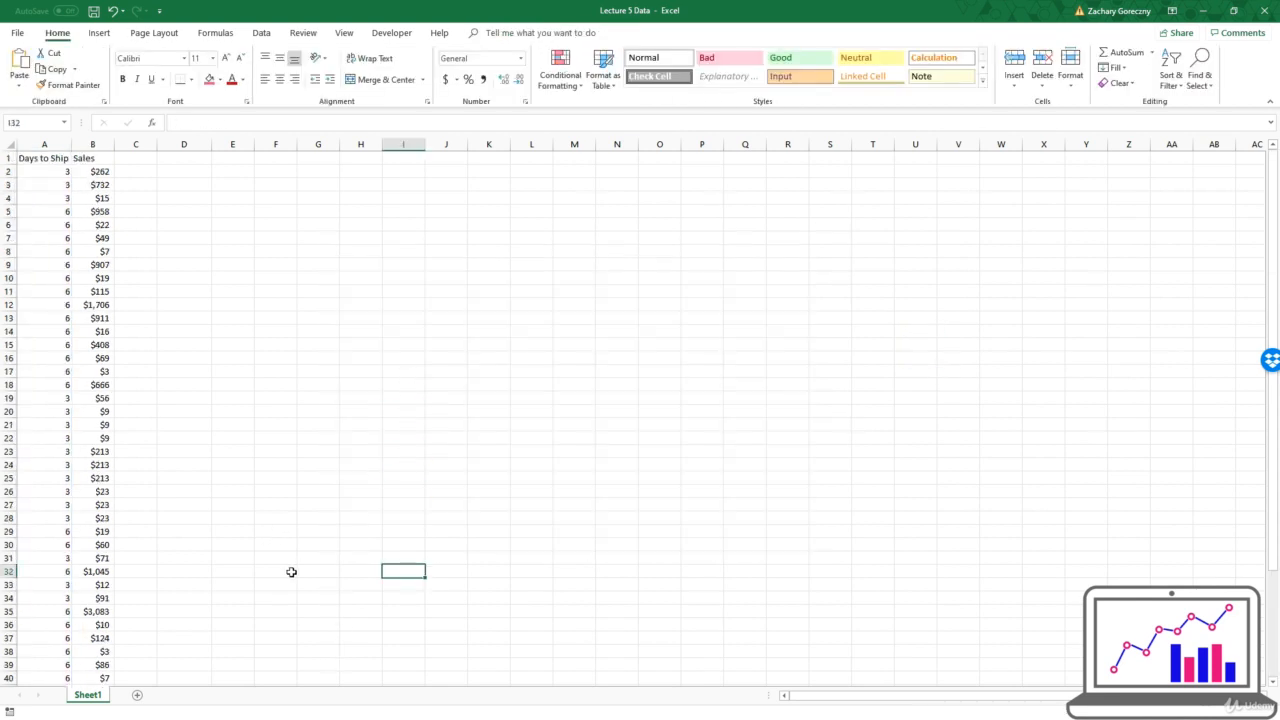
pyautogui.scroll(-3, 266, 503)
pyautogui.scroll(-2, 260, 507)
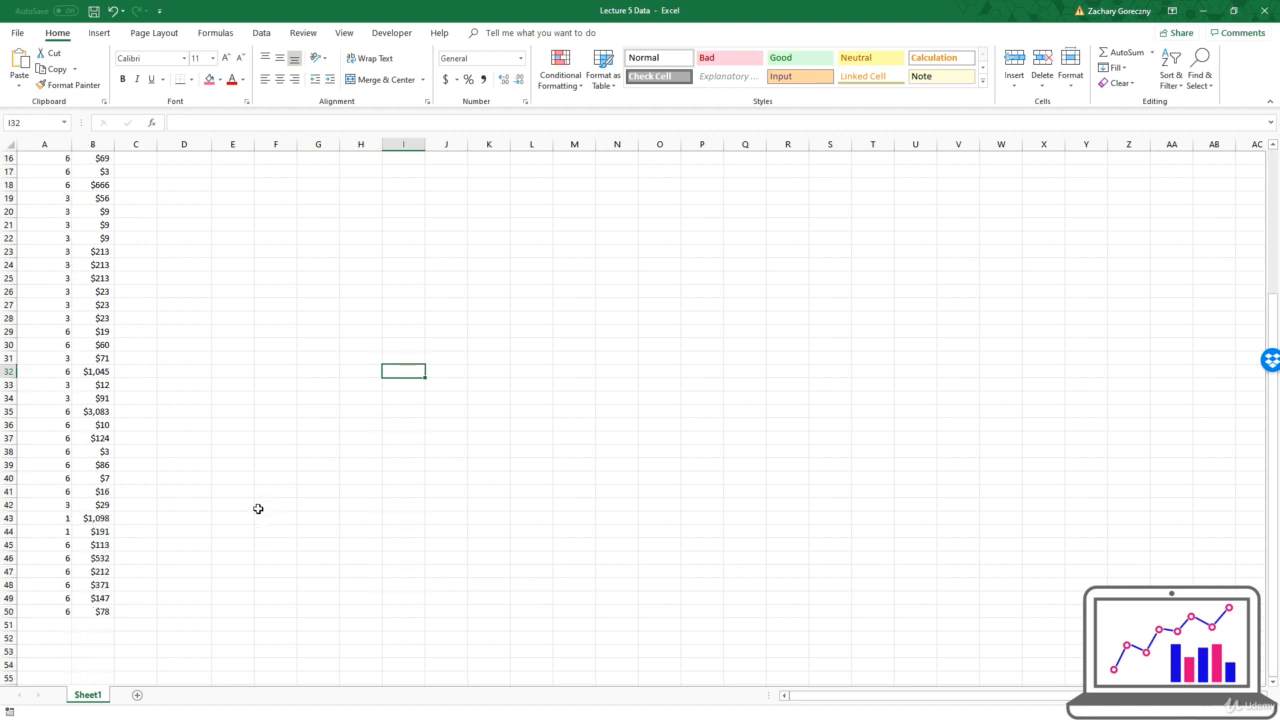
pyautogui.scroll(5, 258, 509)
pyautogui.click(126, 316)
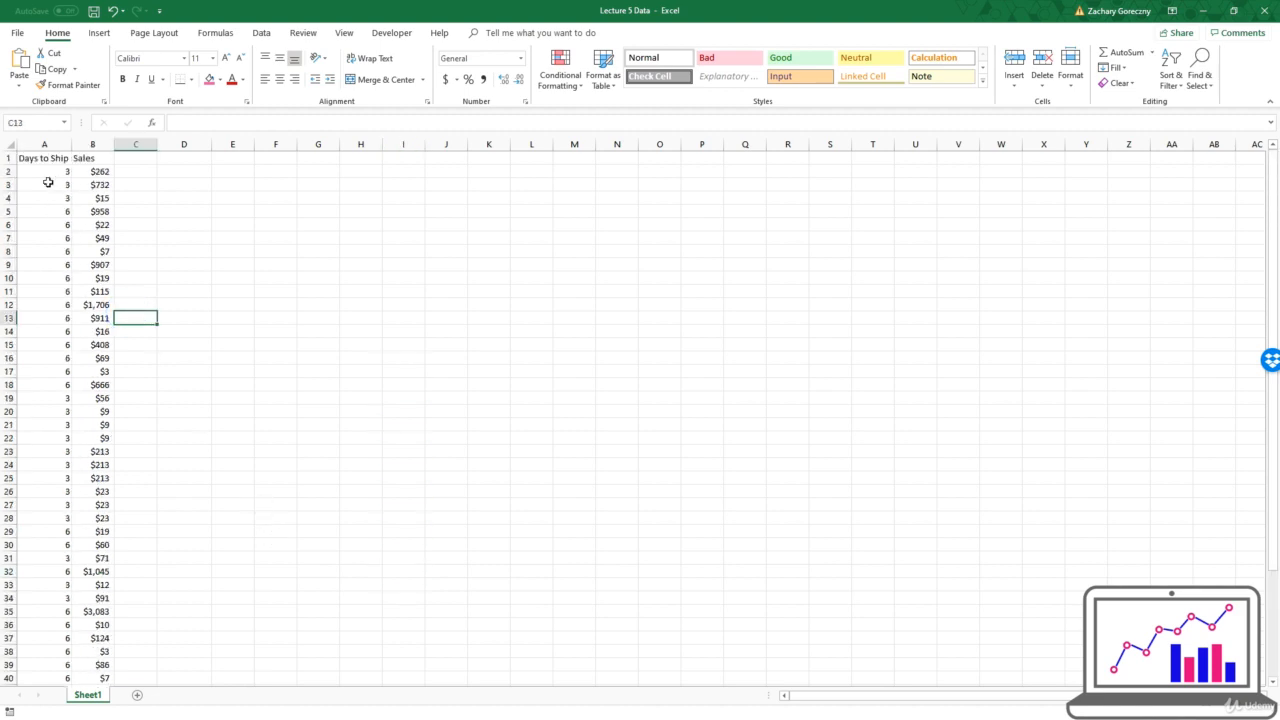
pyautogui.moveTo(46, 160); pyautogui.dragTo(50, 314)
pyautogui.click(55, 316)
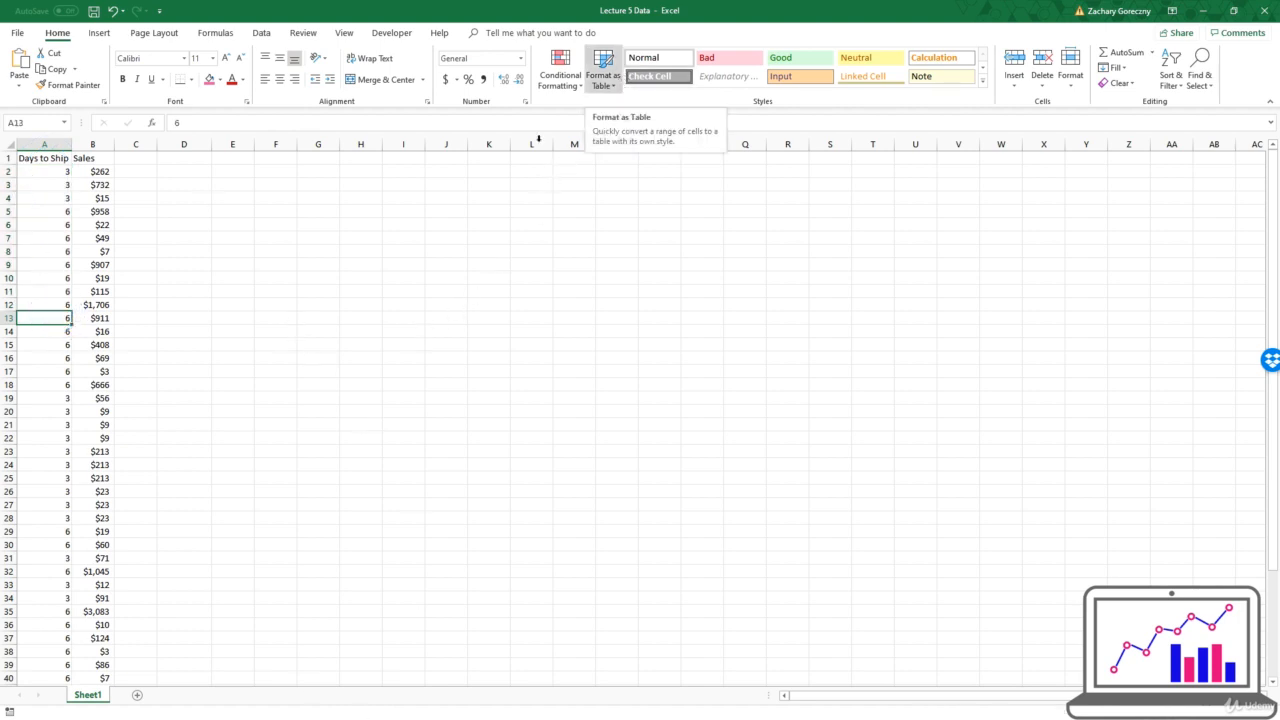
pyautogui.click(104, 171)
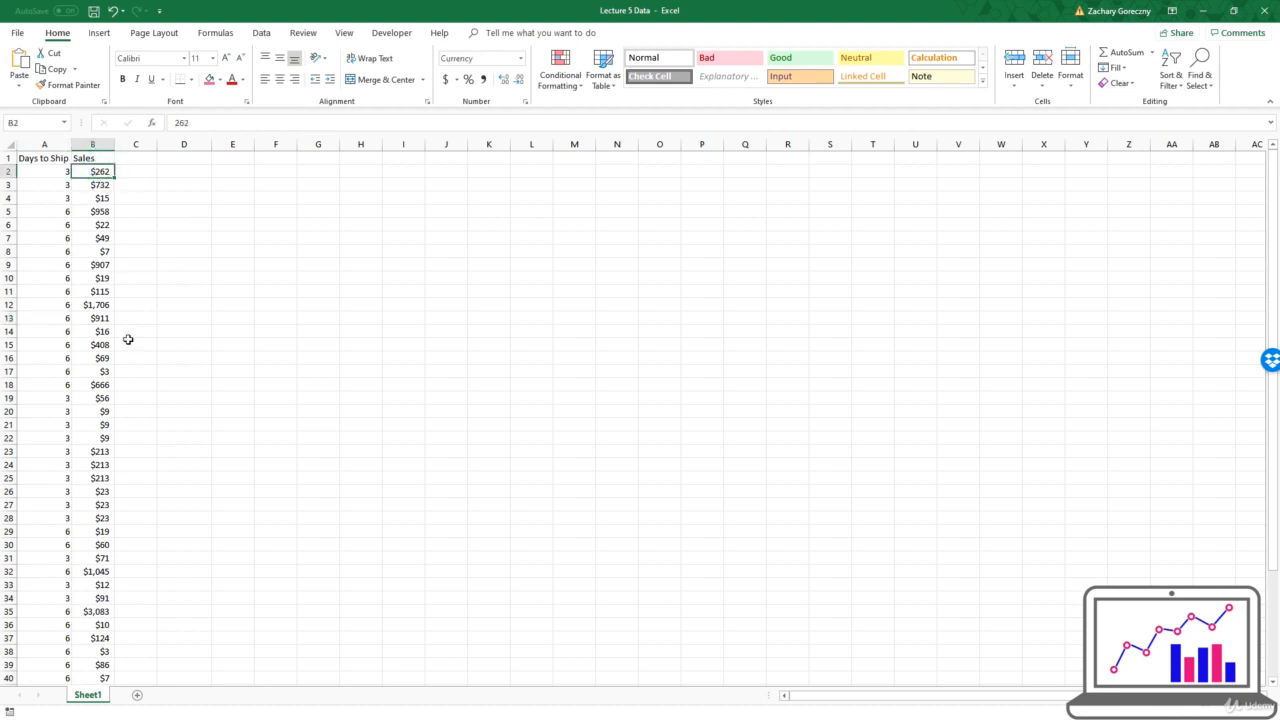
pyautogui.click(127, 206)
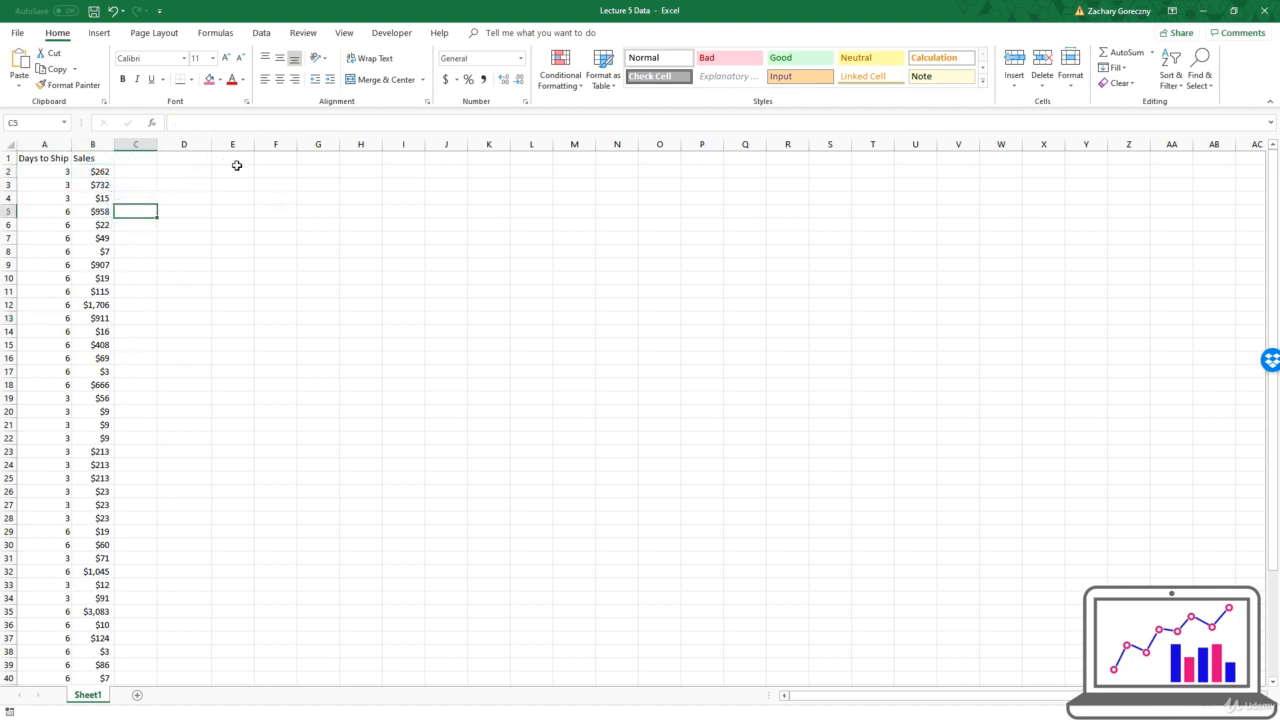
pyautogui.click(48, 175)
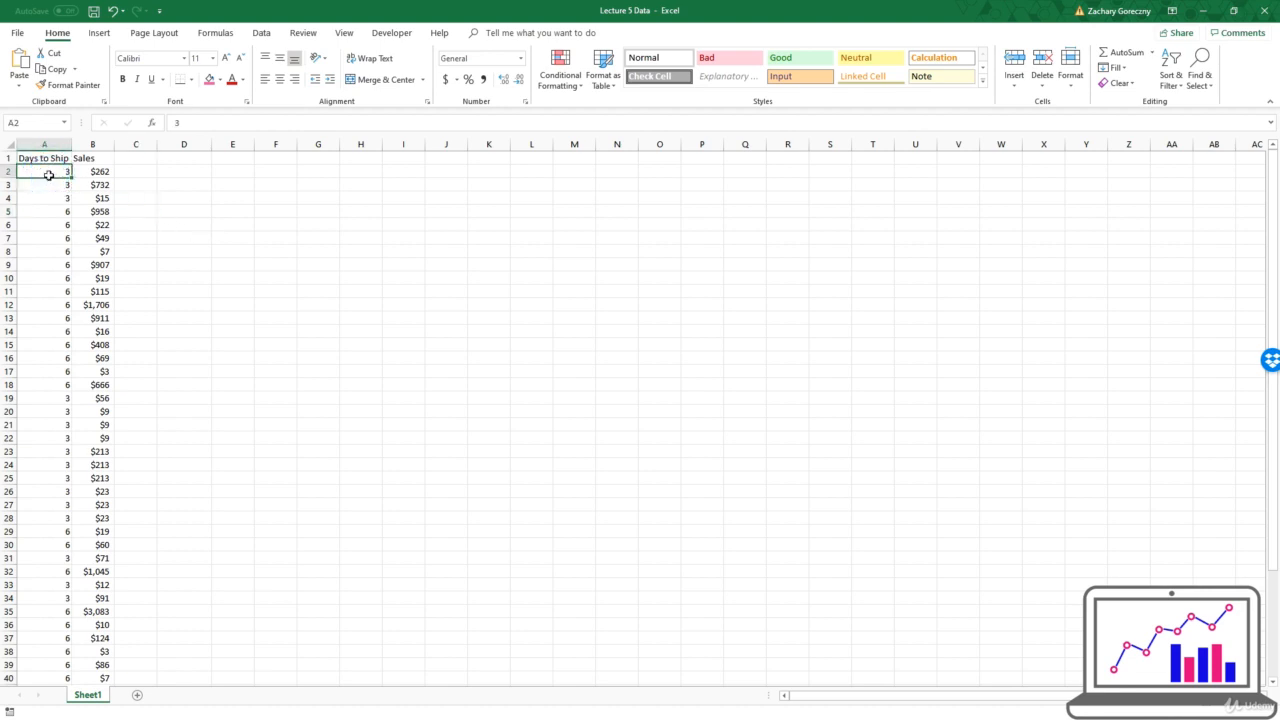
pyautogui.scroll(-3, 48, 175)
pyautogui.scroll(3, 48, 175)
# Enter the header "Days To Ship" in cell F1 and fit column F's width to it
pyautogui.click(276, 159)
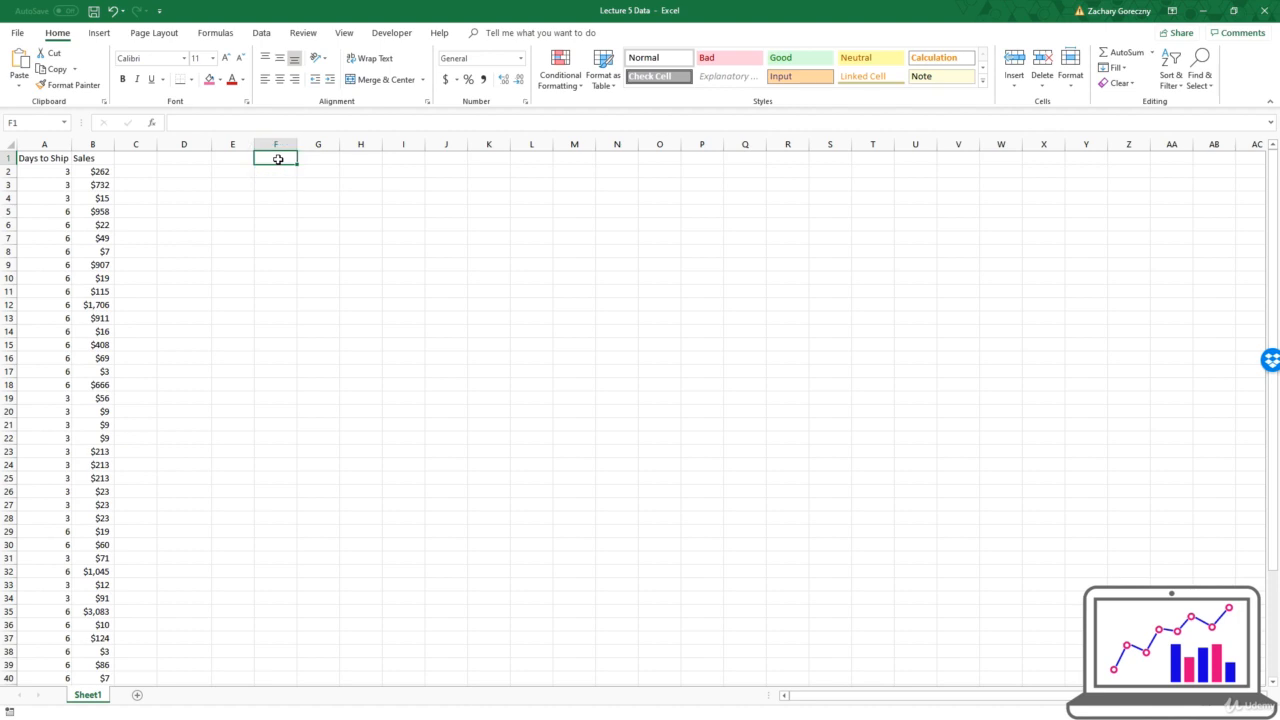
pyautogui.write('Days To S')
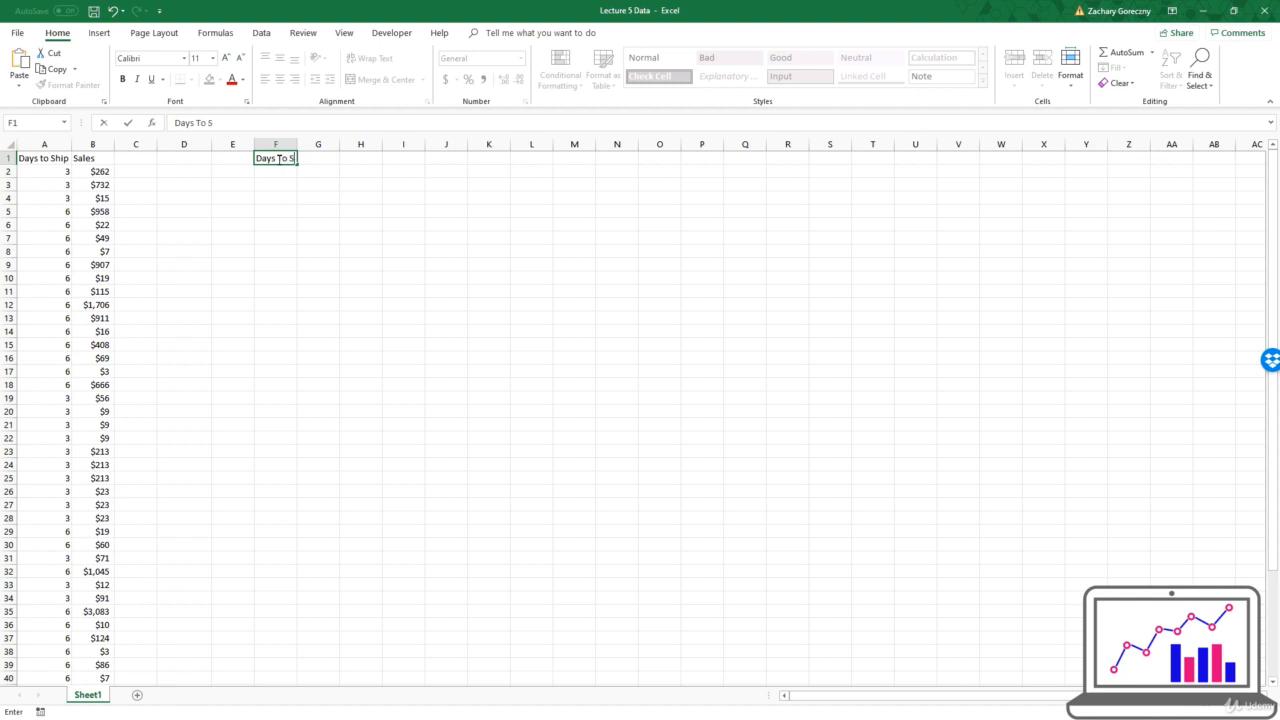
pyautogui.write('hip')
pyautogui.click(262, 209)
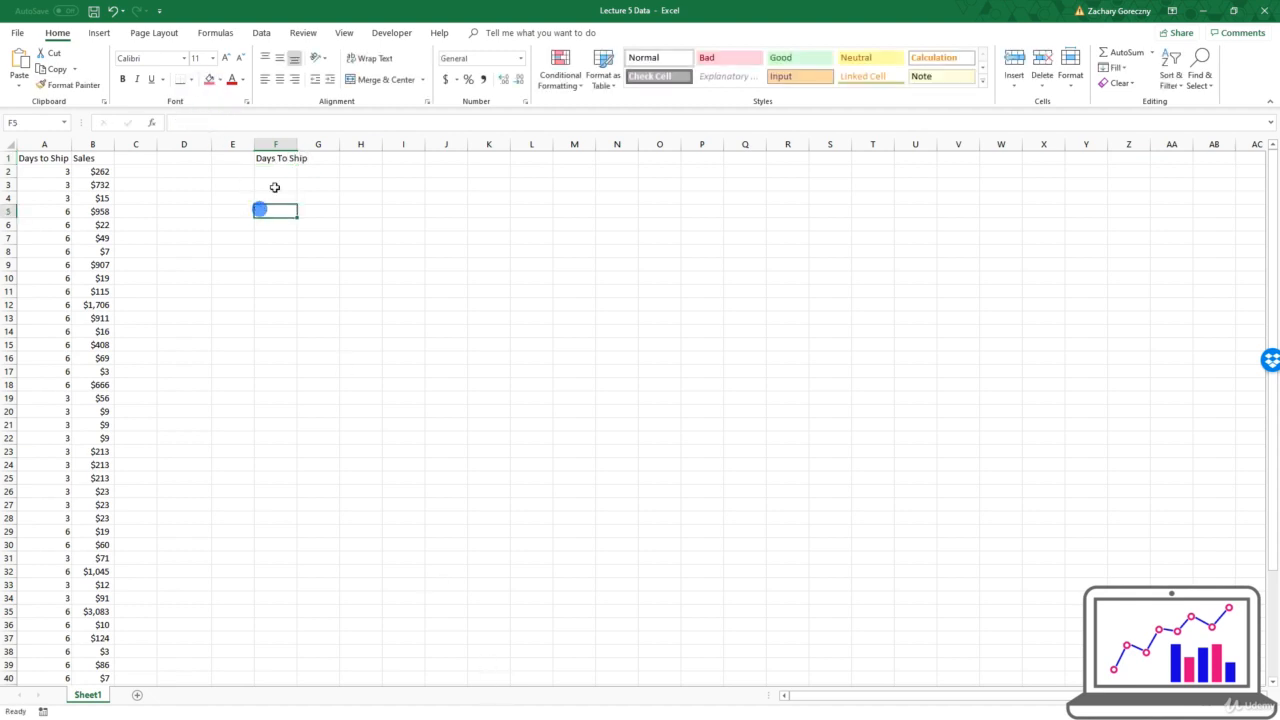
pyautogui.doubleClick(296, 146)
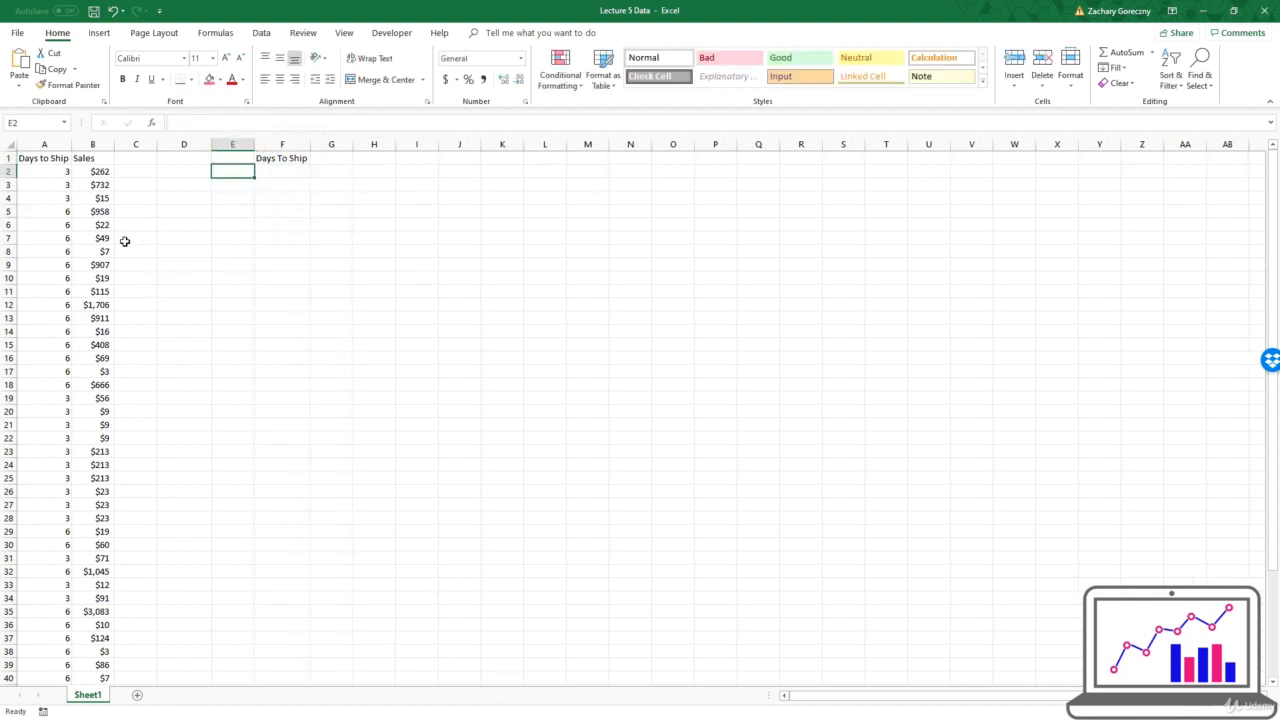
# List the day values 1 through 6 in cells F2:F7 under the Days To Ship header
pyautogui.click(49, 181)
pyautogui.scroll(-6, 54, 257)
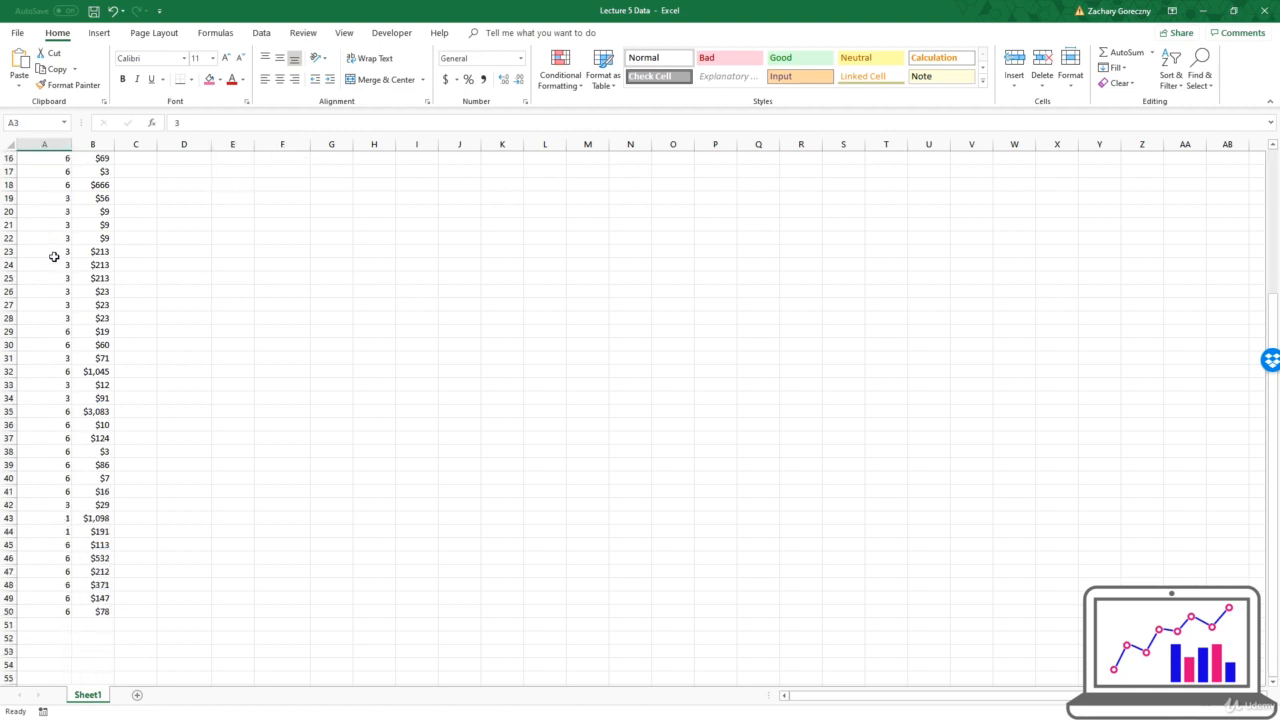
pyautogui.scroll(6, 54, 257)
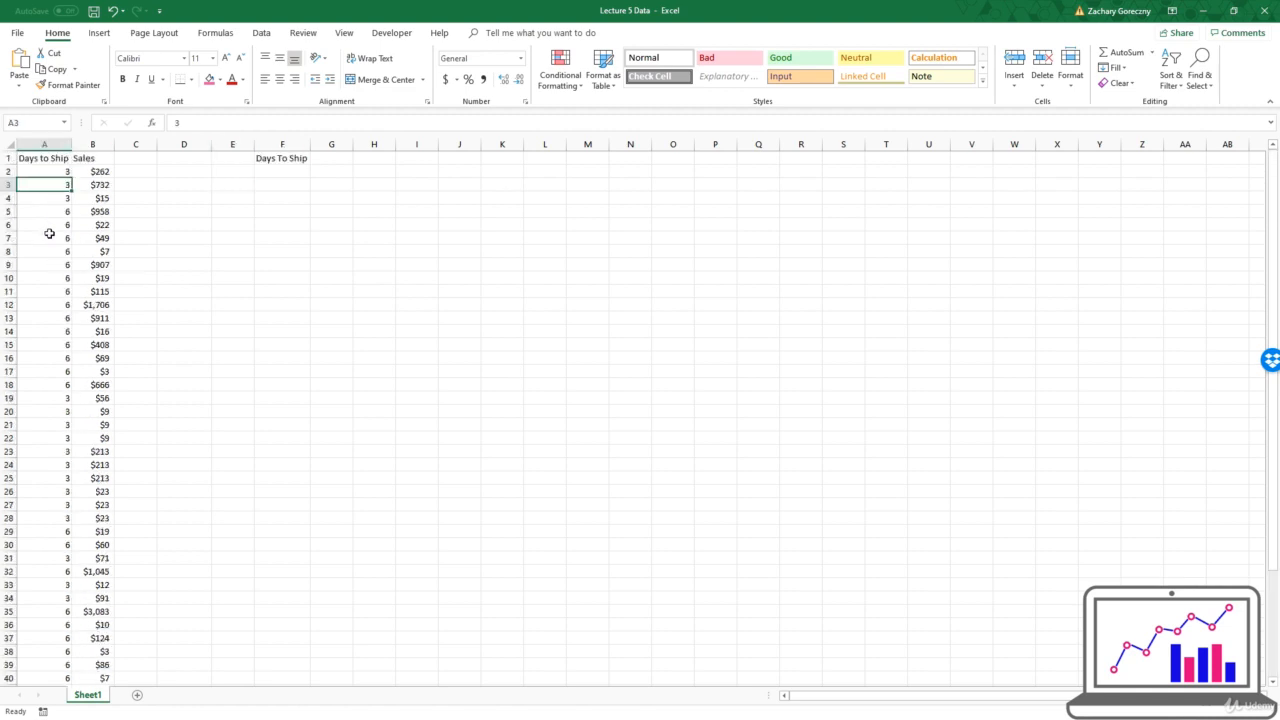
pyautogui.click(49, 236)
pyautogui.click(50, 186)
pyautogui.click(271, 171)
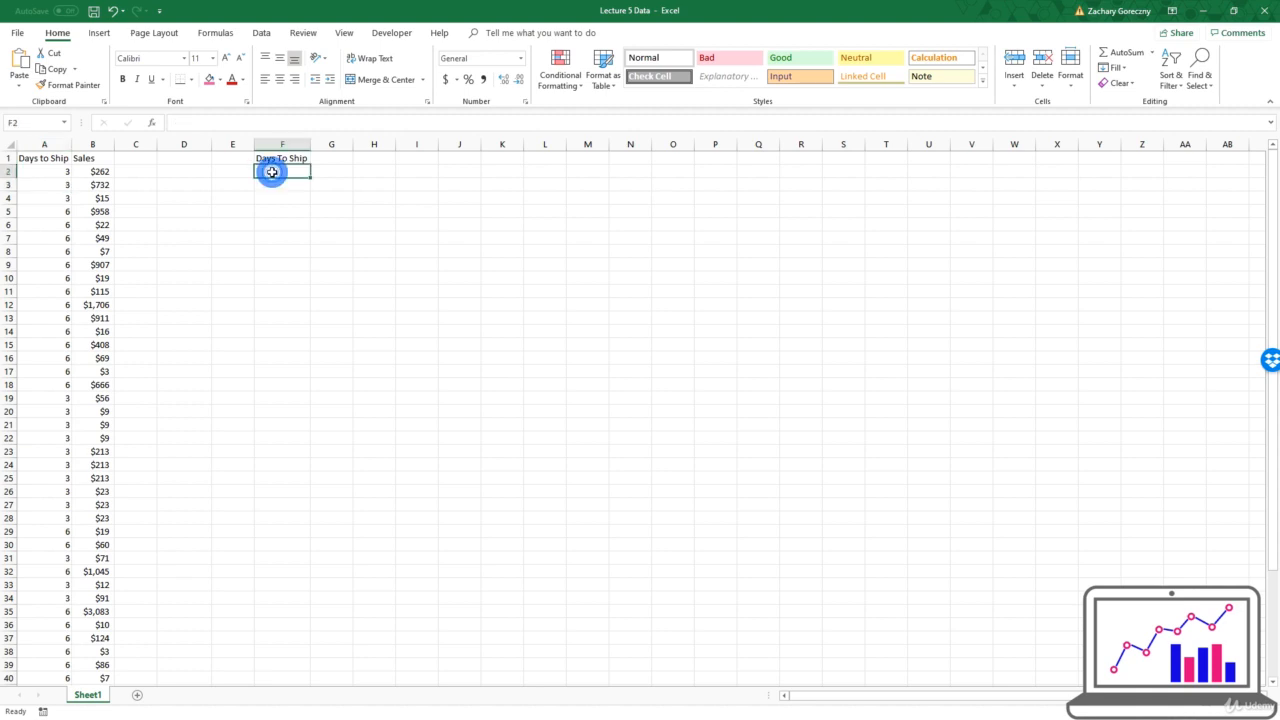
pyautogui.write('1')
pyautogui.press('Return')
pyautogui.write('2 3 4')
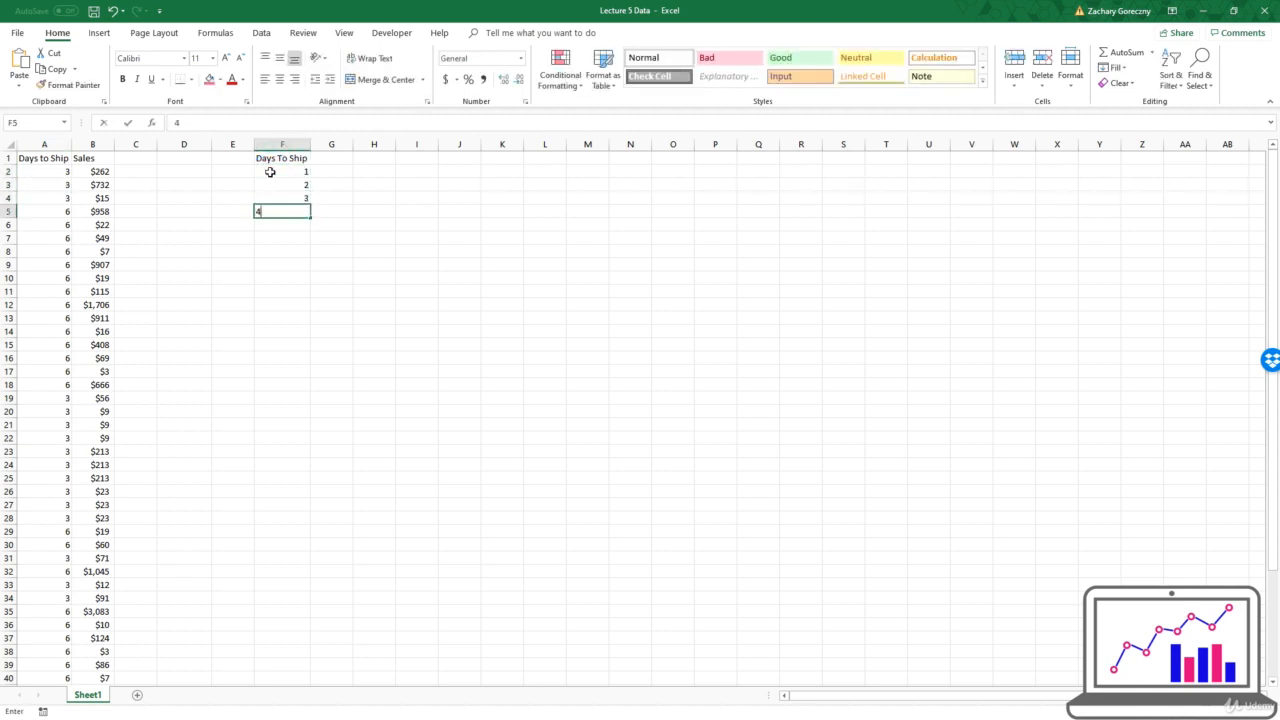
pyautogui.write(' 5 6')
# Enter the header "Count Of" in cell E1, beside the new Days To Ship header
pyautogui.press('Up')
pyautogui.press('Up')
pyautogui.press('Up')
pyautogui.press('Up')
pyautogui.press('Up')
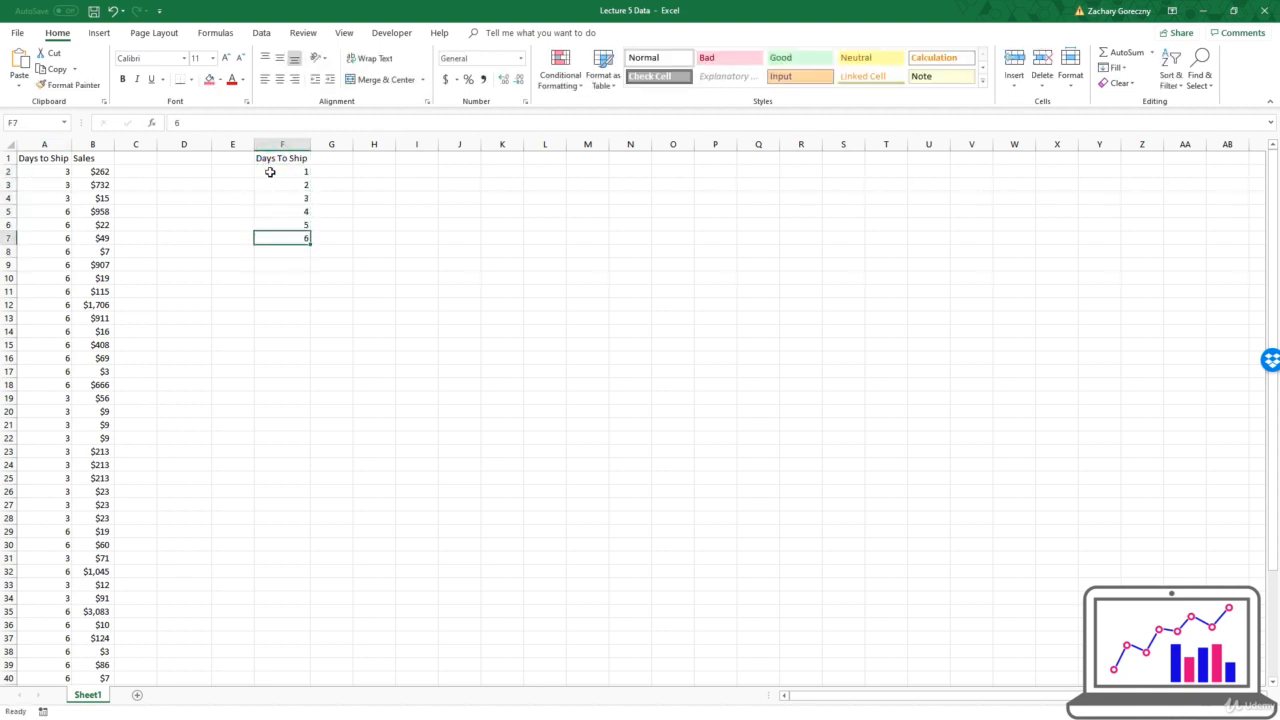
pyautogui.press('Left')
pyautogui.press('Left')
pyautogui.press('Up')
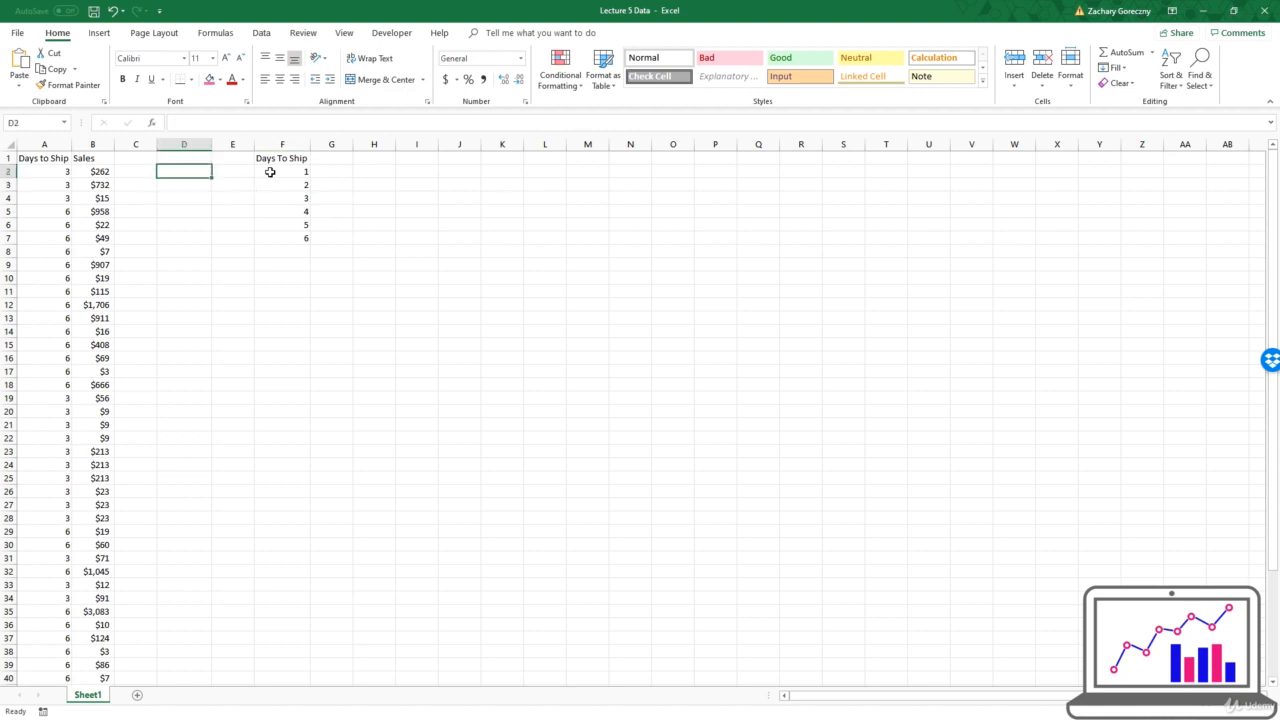
pyautogui.press('Right')
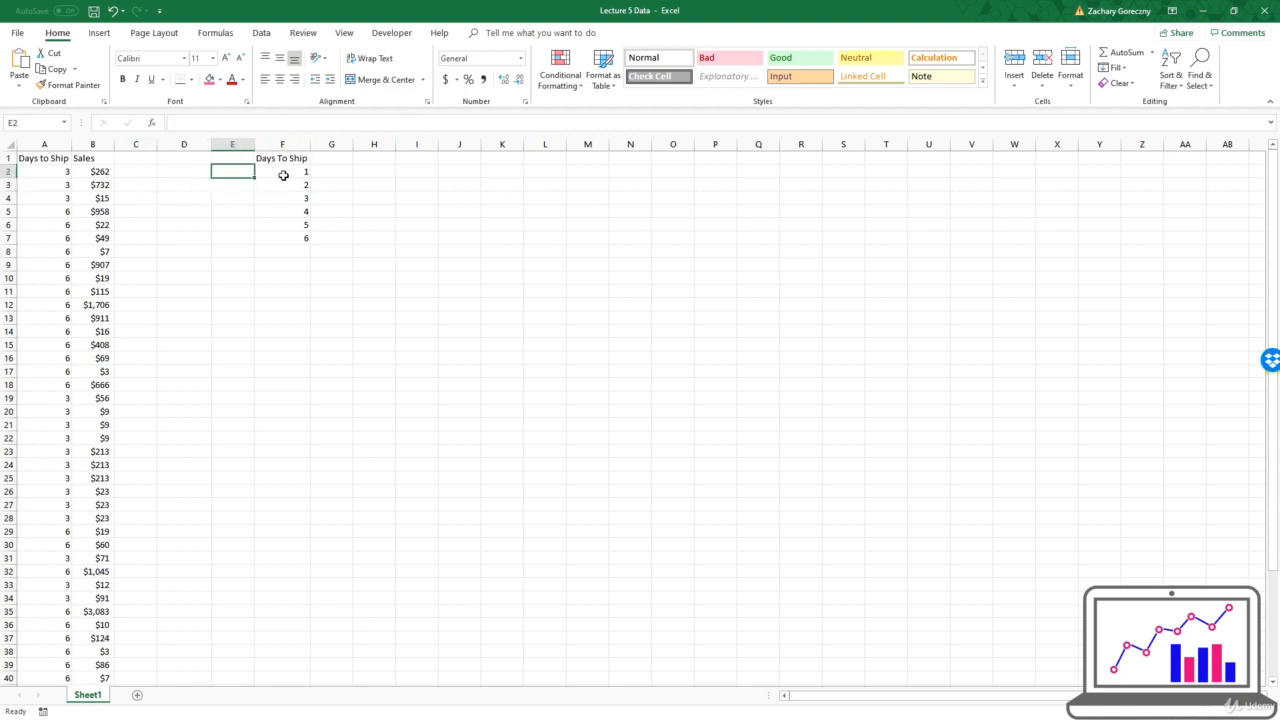
pyautogui.click(234, 157)
pyautogui.write('Count Of')
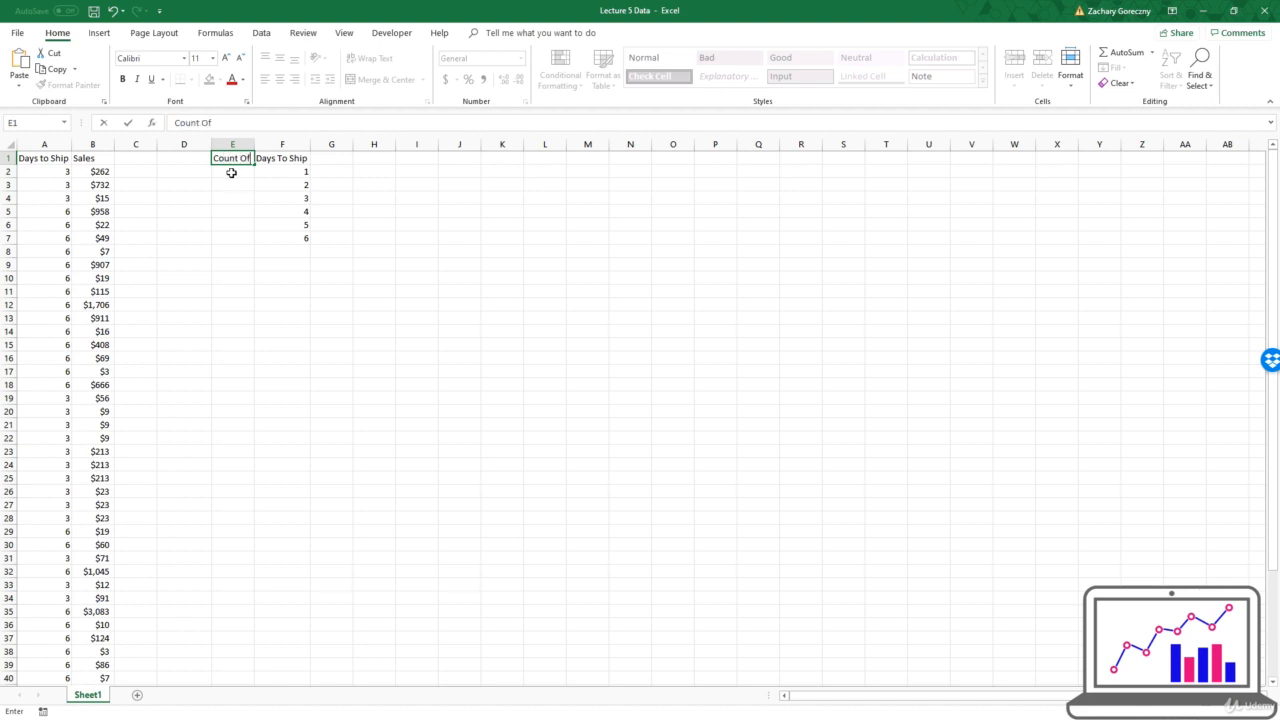
pyautogui.press('Return')
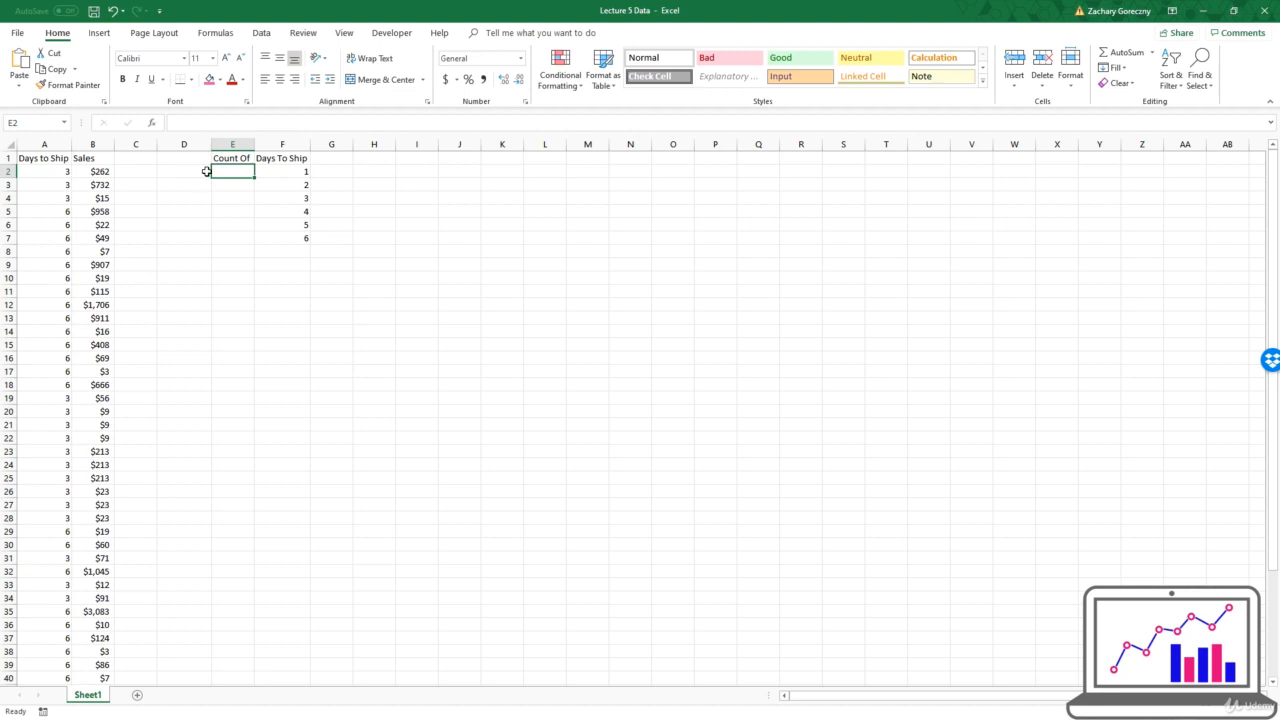
# Enter =COUNTIF(A2:A50, F2) in cell E2 to count the orders matching the first Days To Ship value
pyautogui.write('=co')
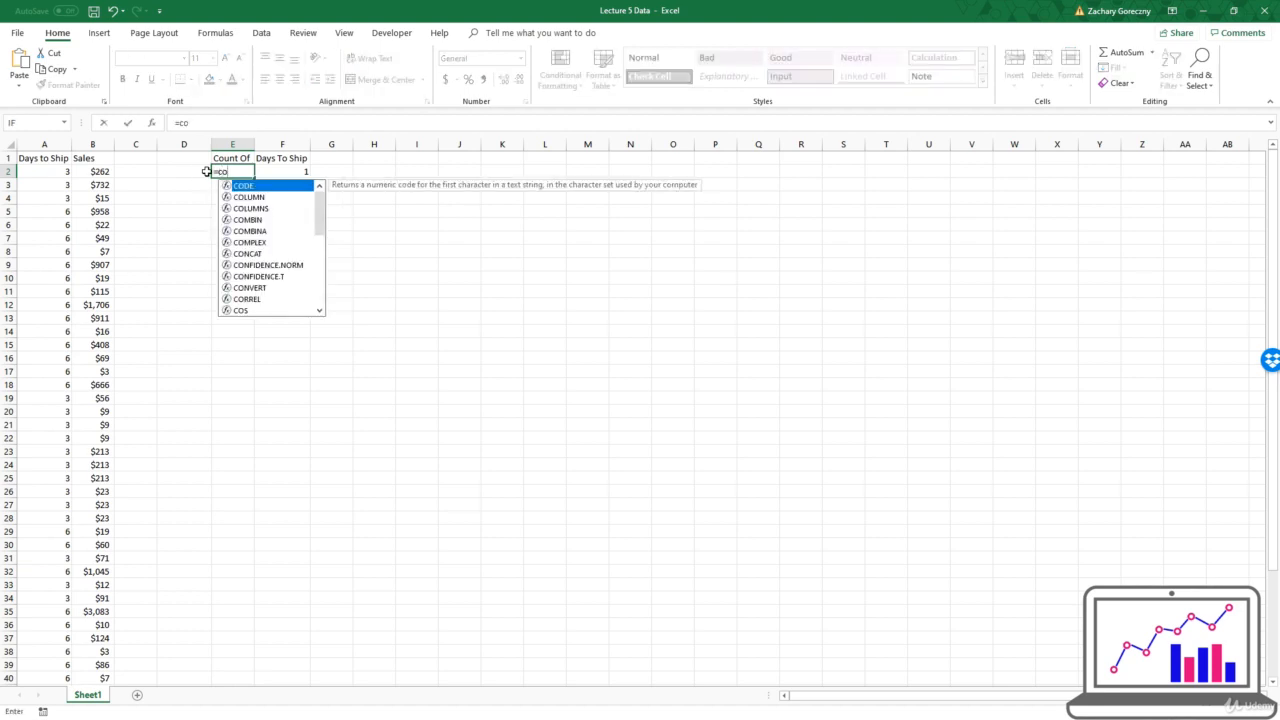
pyautogui.write('untif')
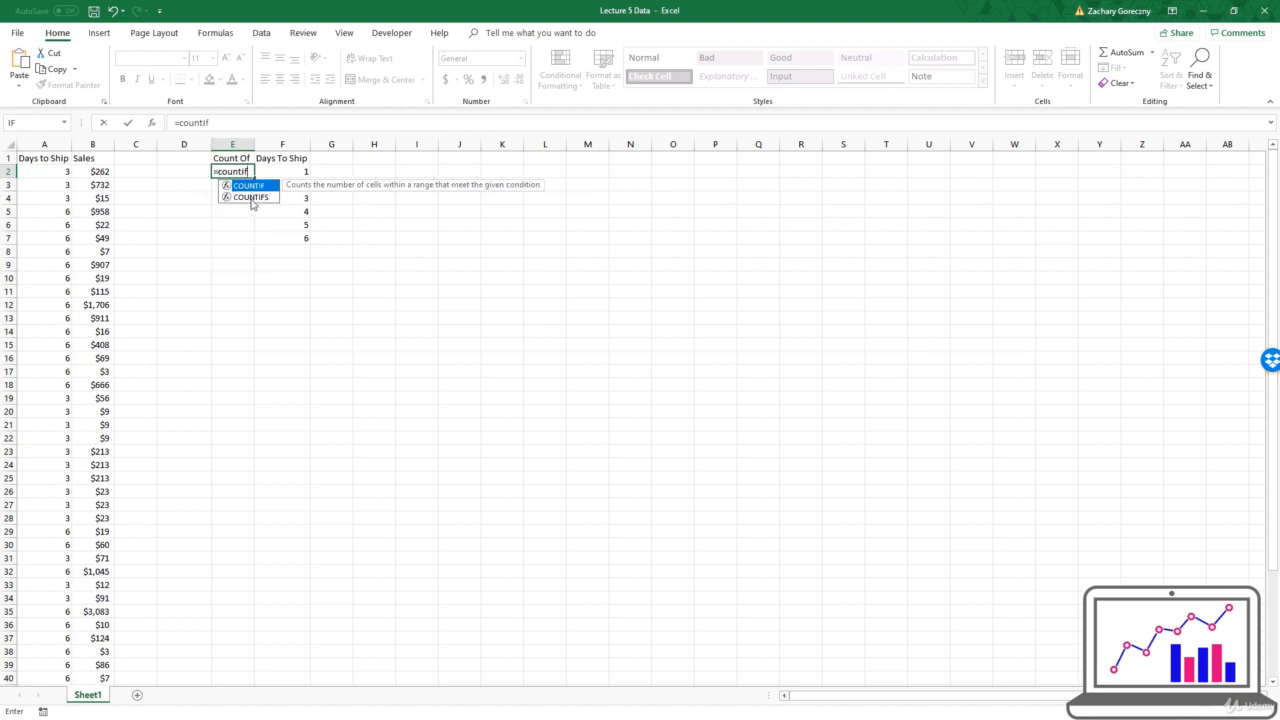
pyautogui.doubleClick(258, 186)
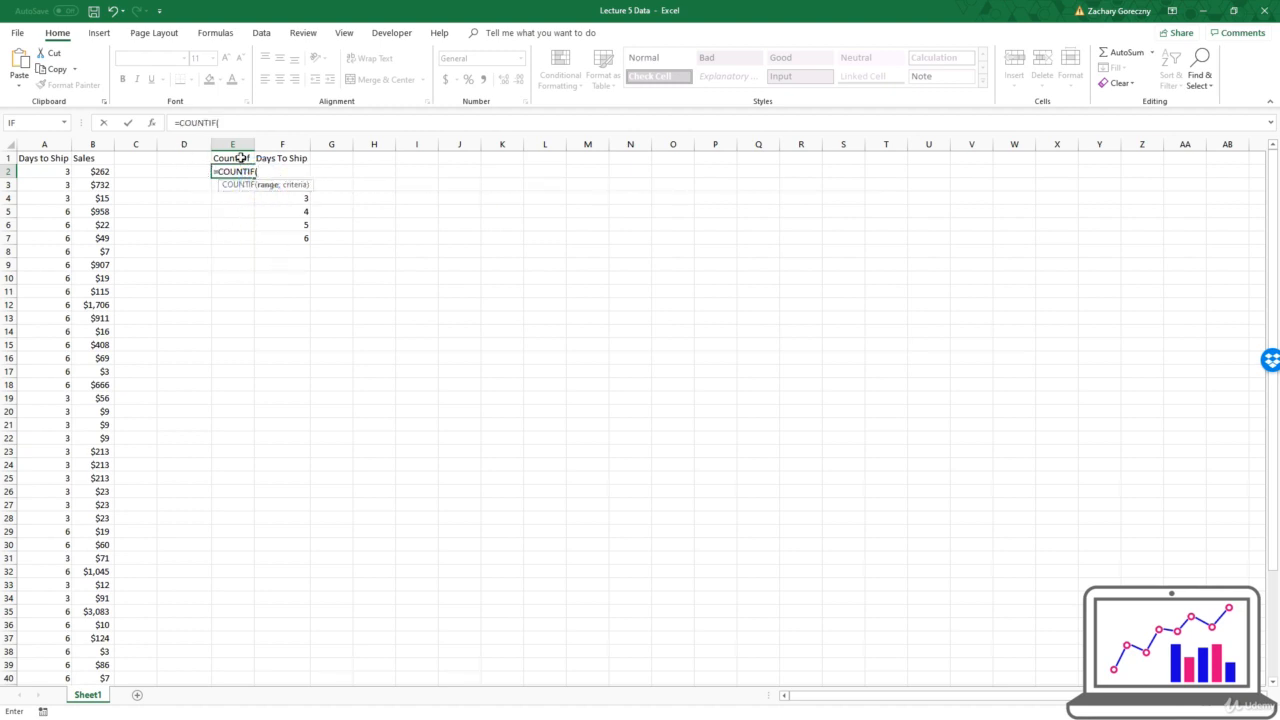
pyautogui.click(38, 170)
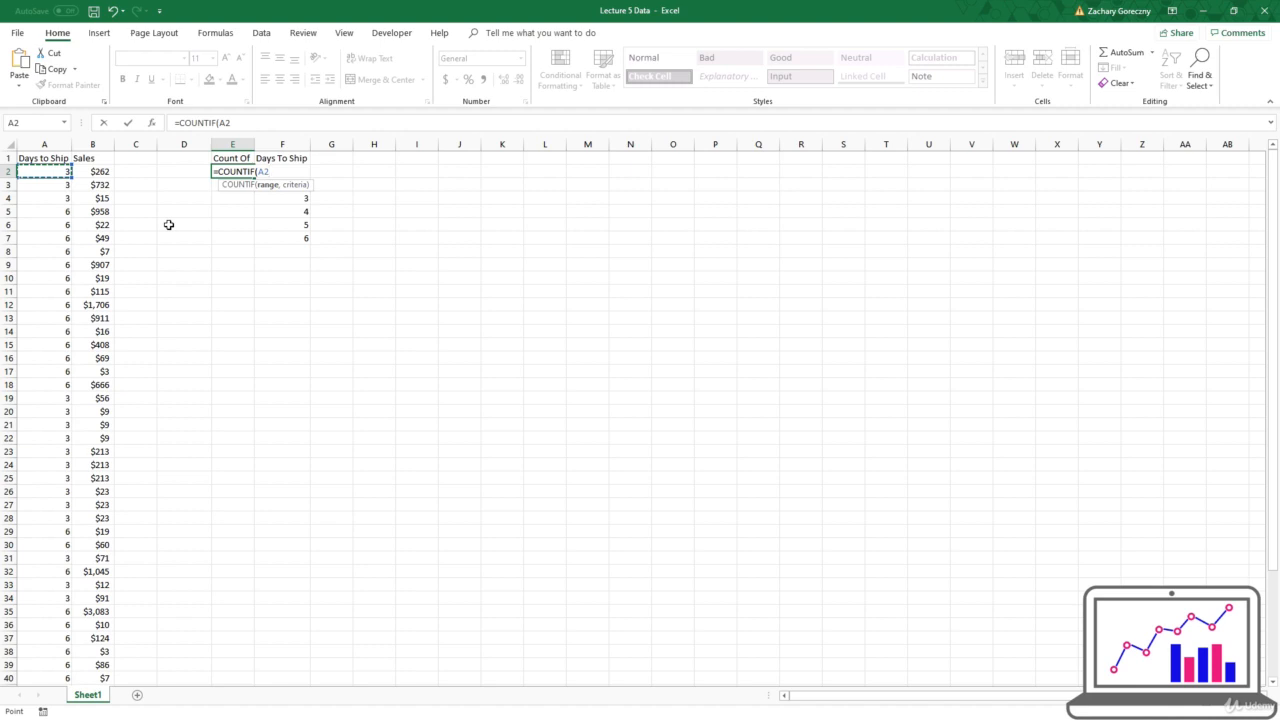
pyautogui.hotkey('ctrl', 'shift', 'Down')
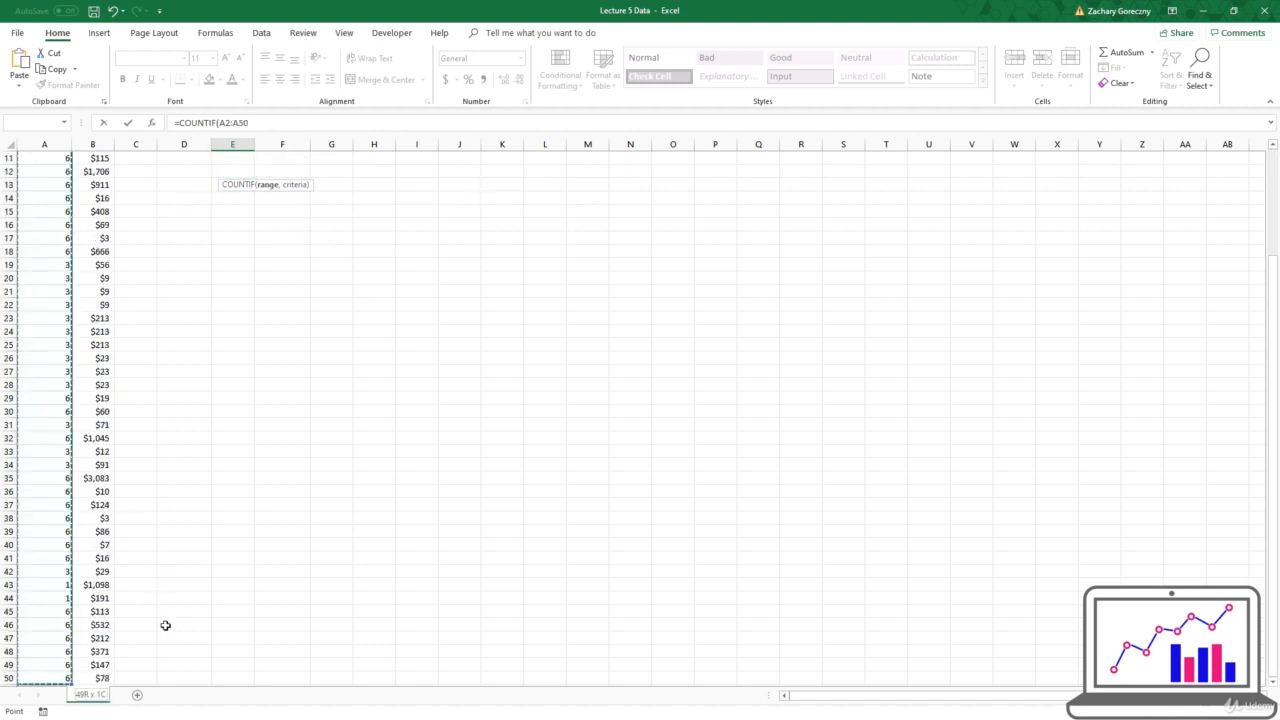
pyautogui.scroll(4, 165, 625)
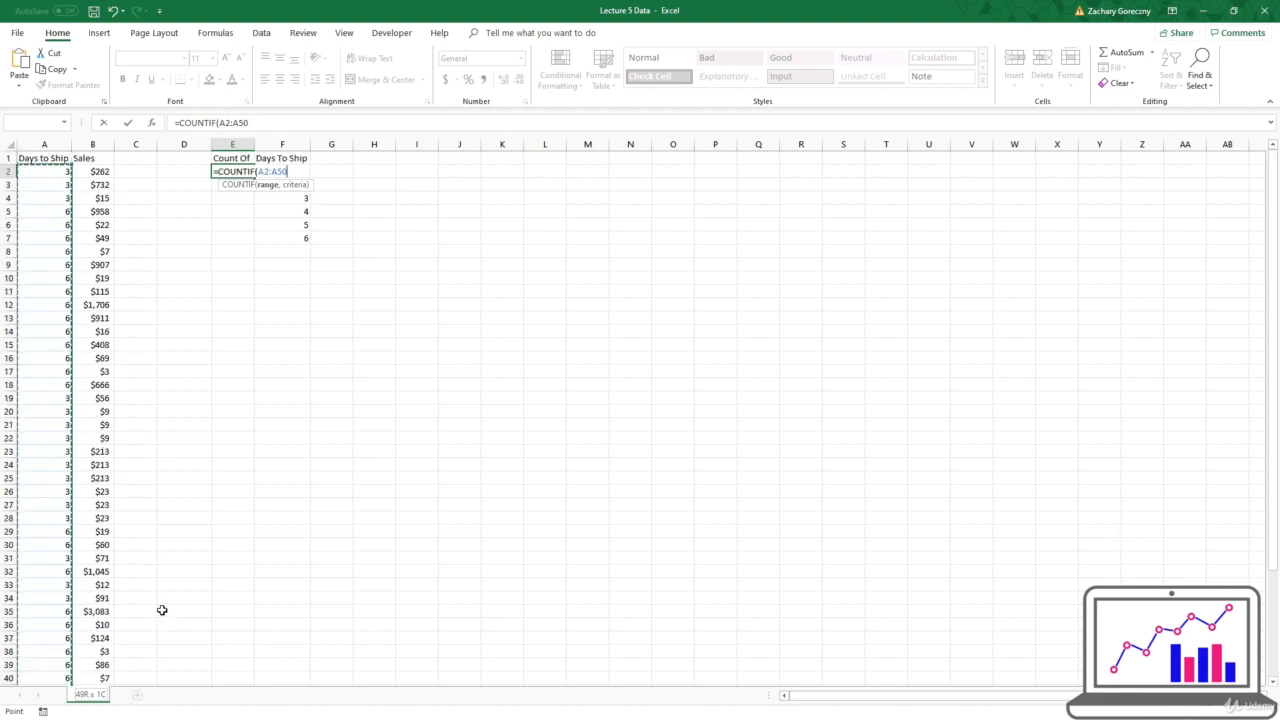
pyautogui.write(',')
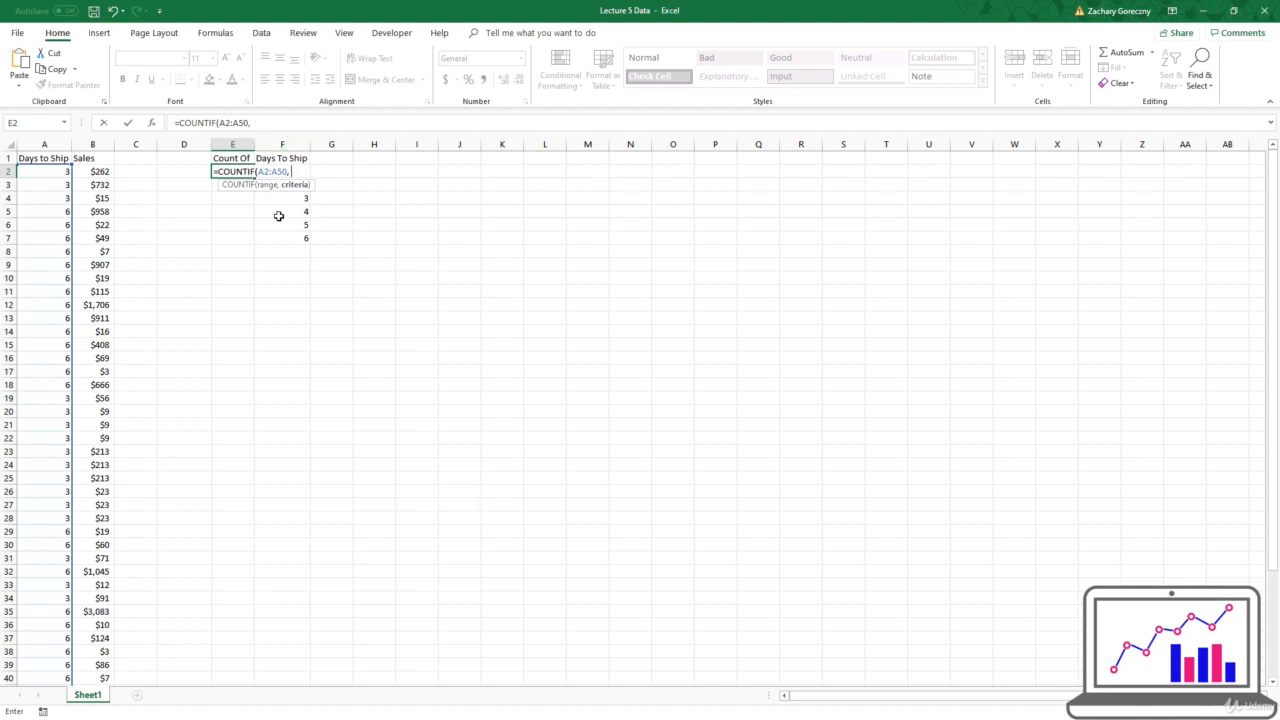
pyautogui.write('F')
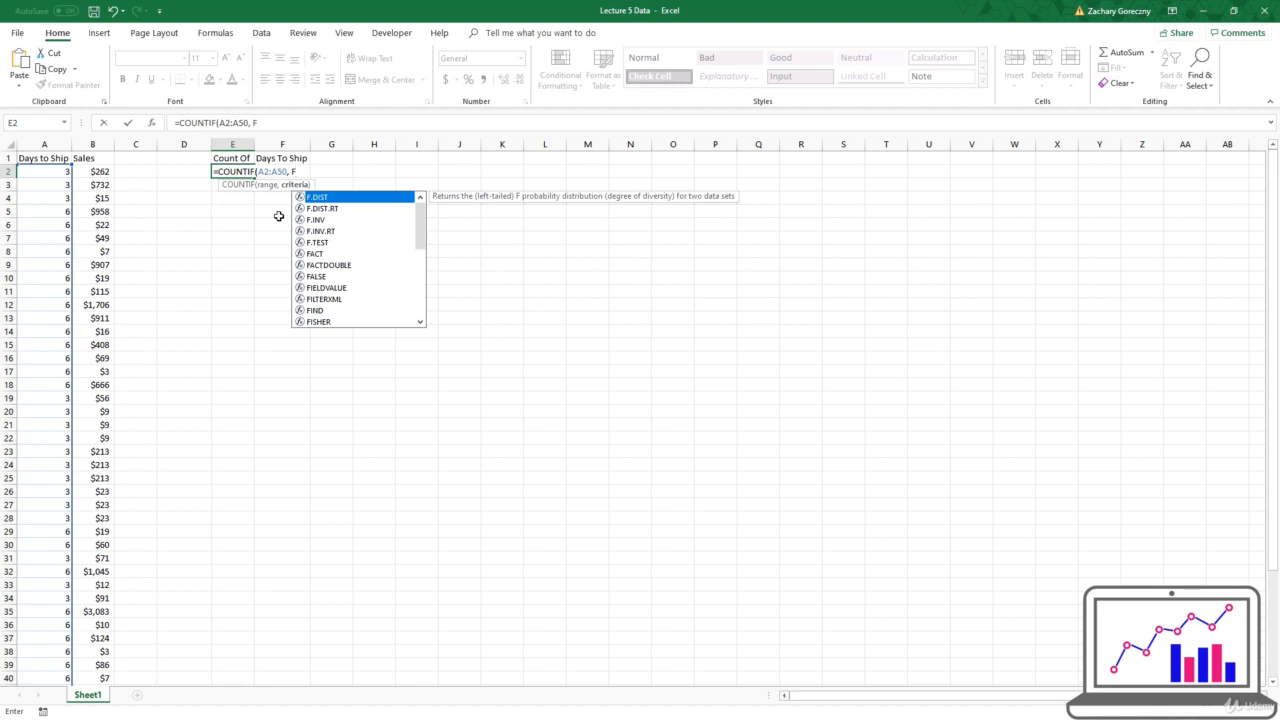
pyautogui.write('2')
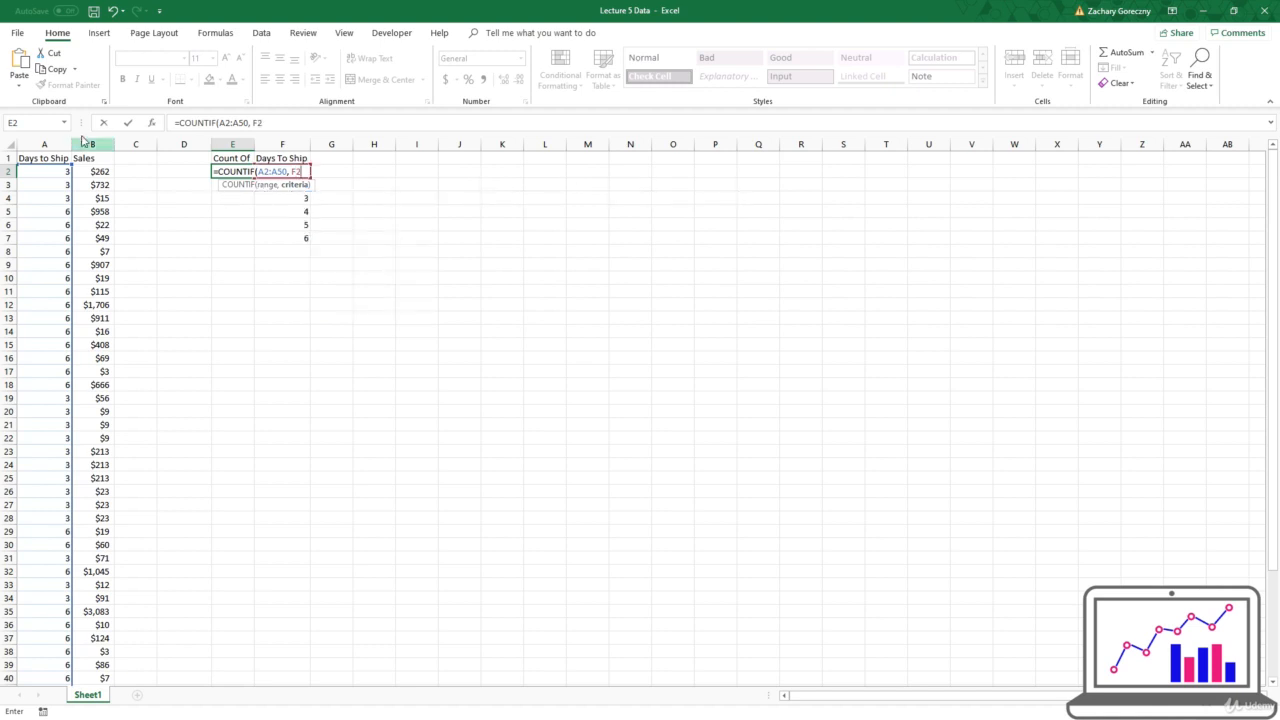
pyautogui.click(128, 122)
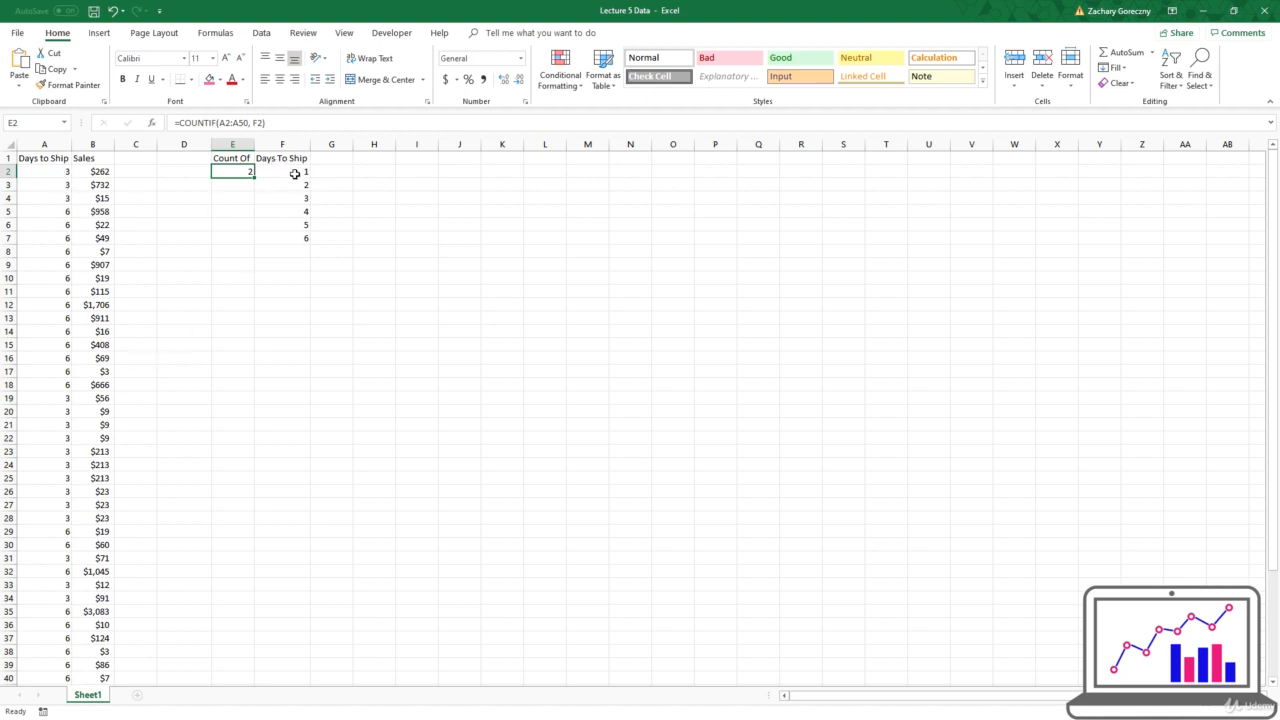
# Make the range in E2's COUNTIF formula absolute as $A$2:$A$50, keeping the criteria F2 relative
pyautogui.click(293, 172)
pyautogui.click(234, 170)
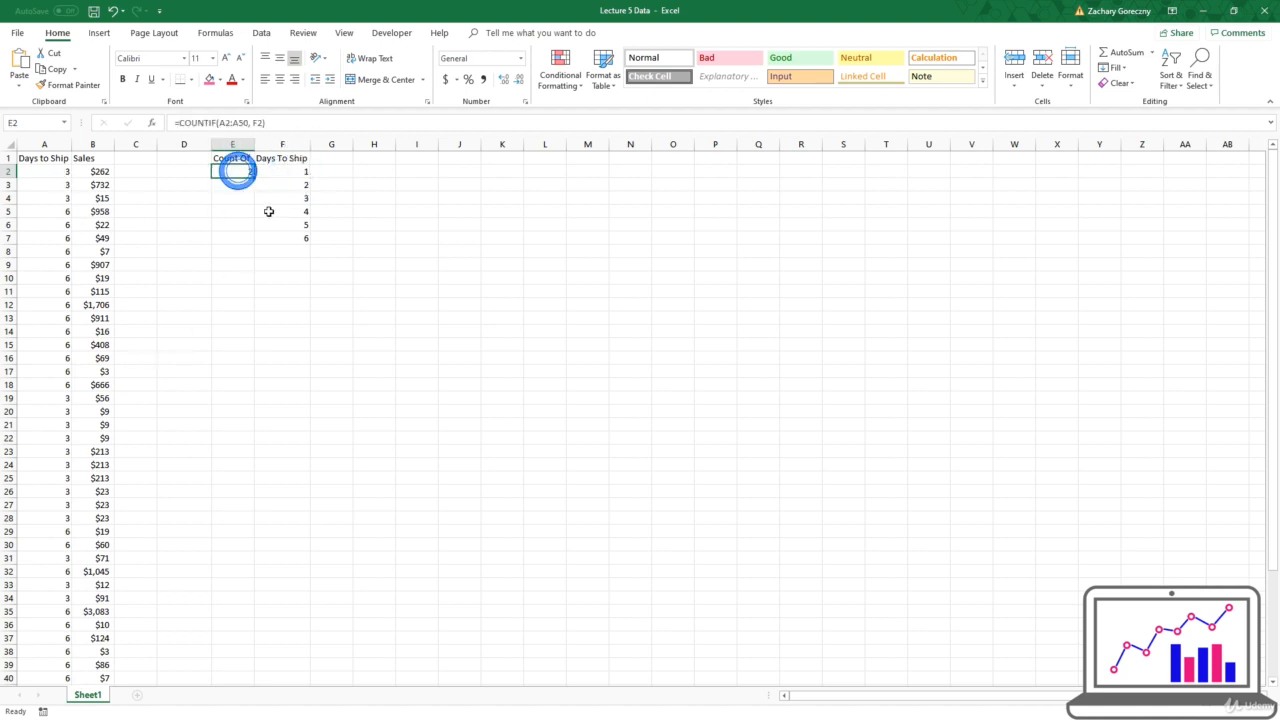
pyautogui.click(228, 122)
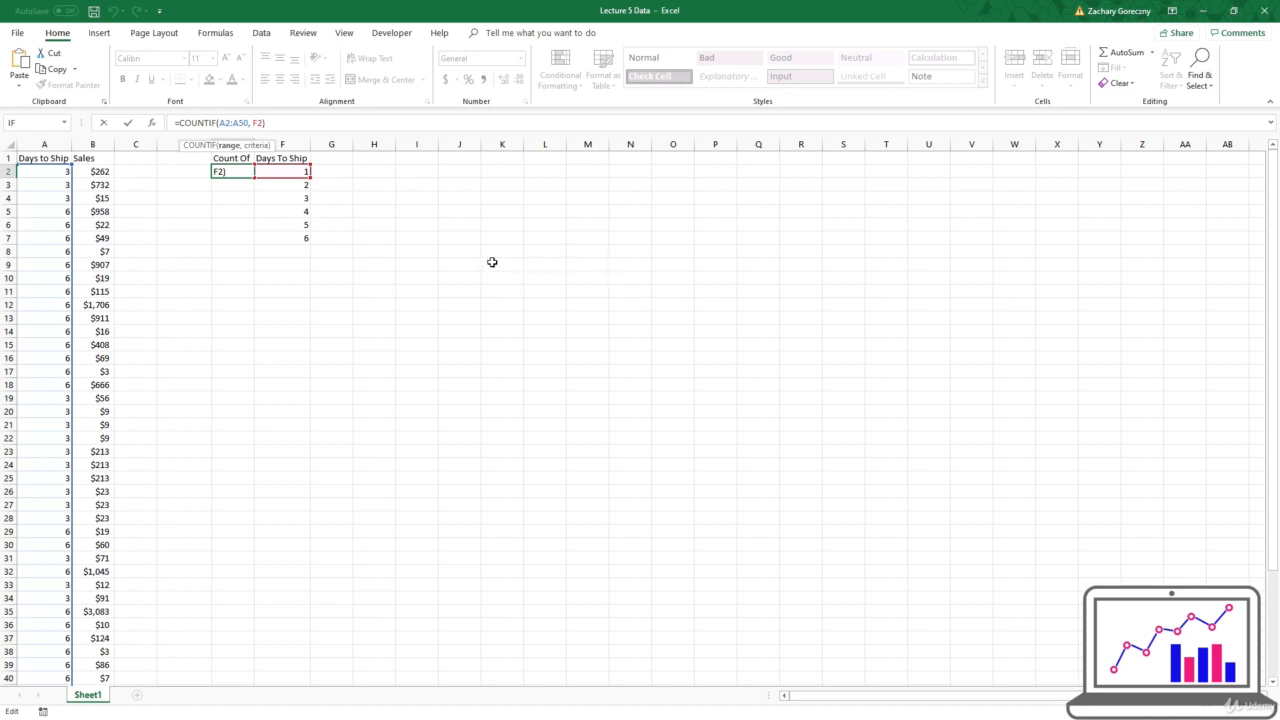
pyautogui.press('F4')
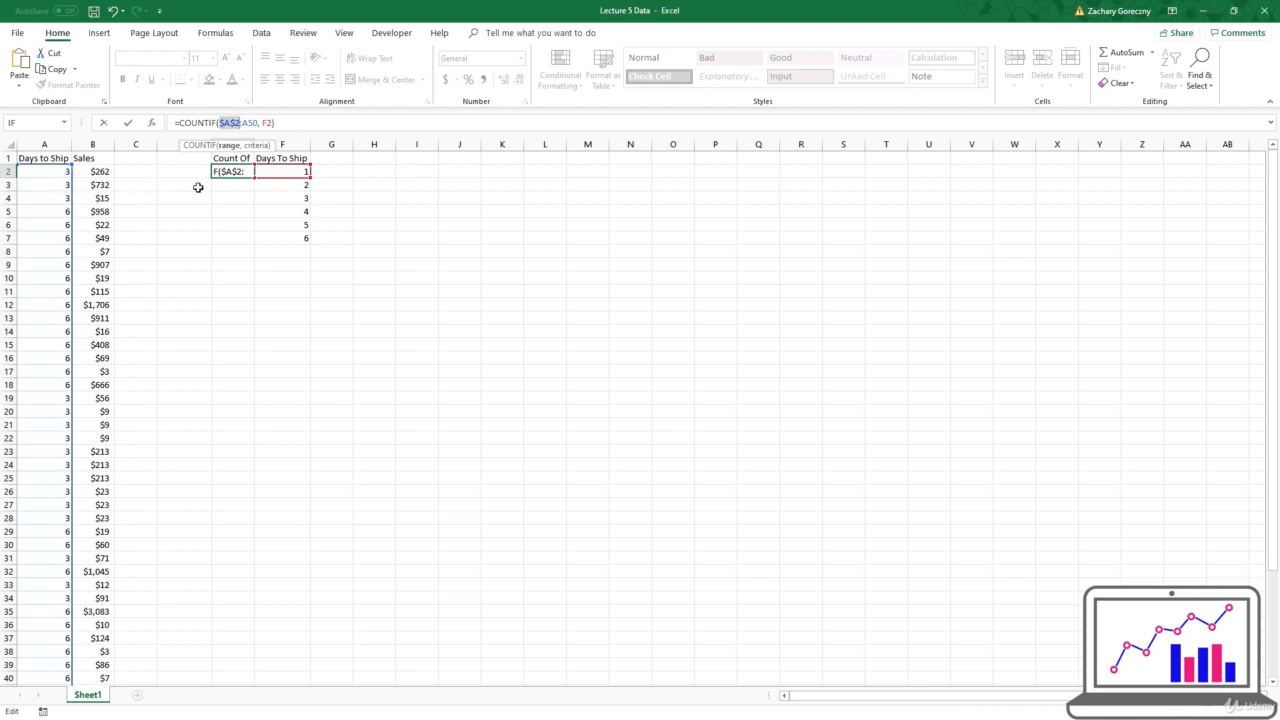
pyautogui.press('F4')
pyautogui.press('F4')
pyautogui.press('F4')
pyautogui.click(249, 121)
pyautogui.press('F4')
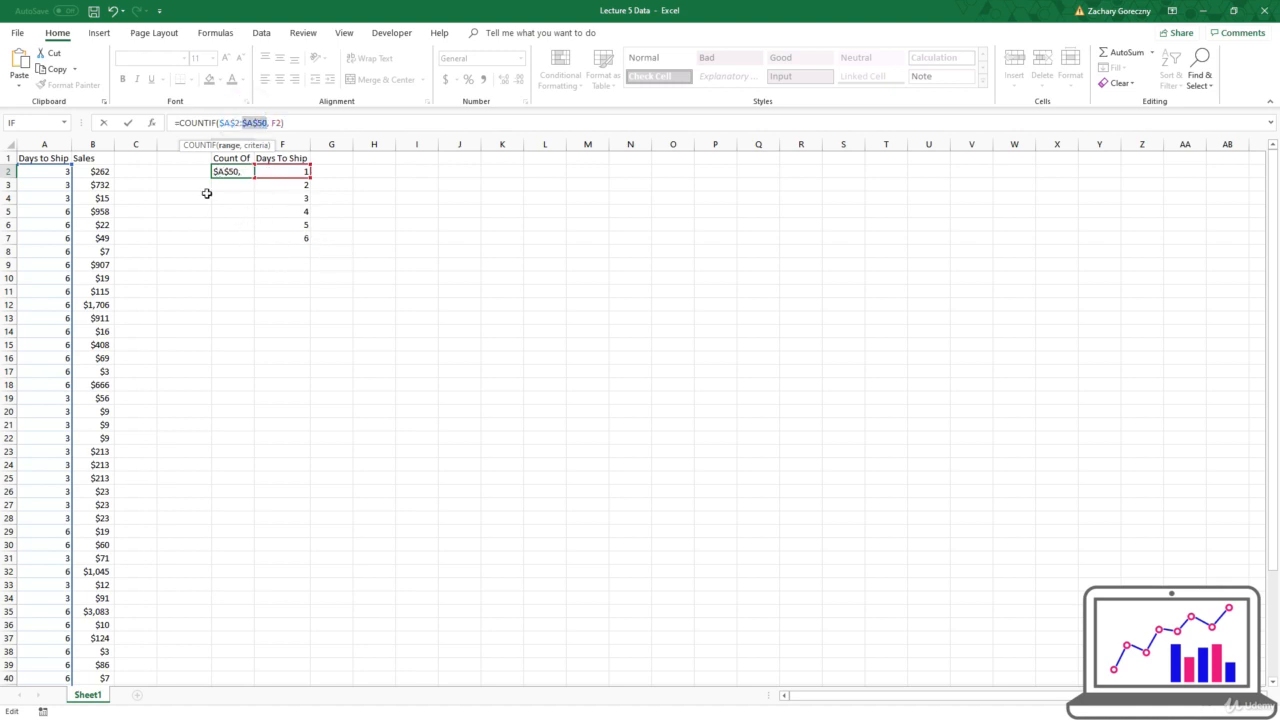
pyautogui.click(129, 122)
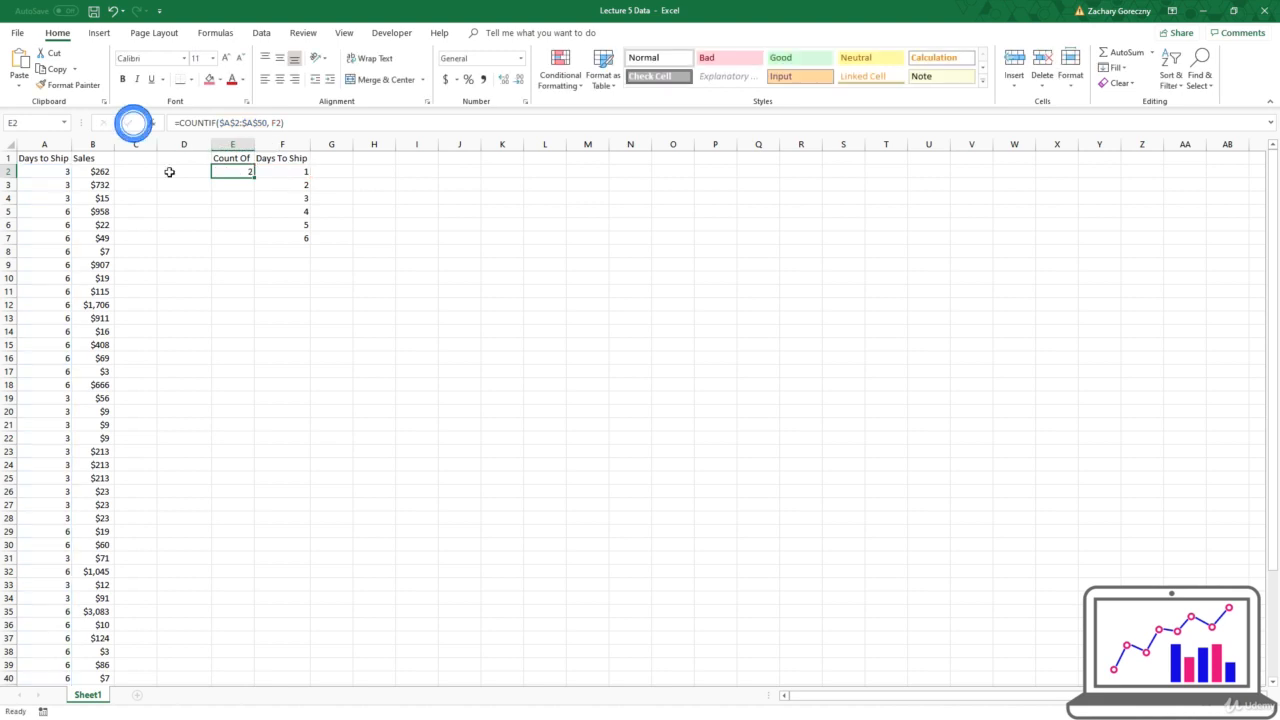
pyautogui.click(276, 122)
pyautogui.click(295, 176)
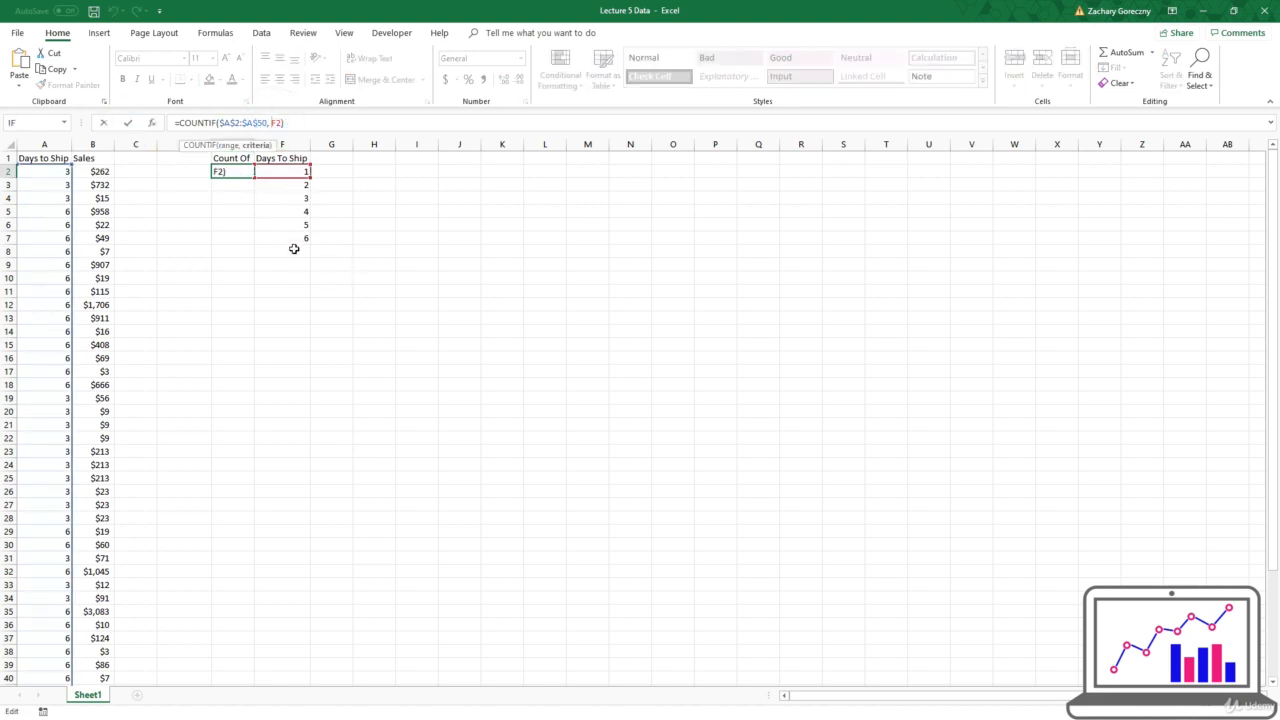
pyautogui.click(241, 238)
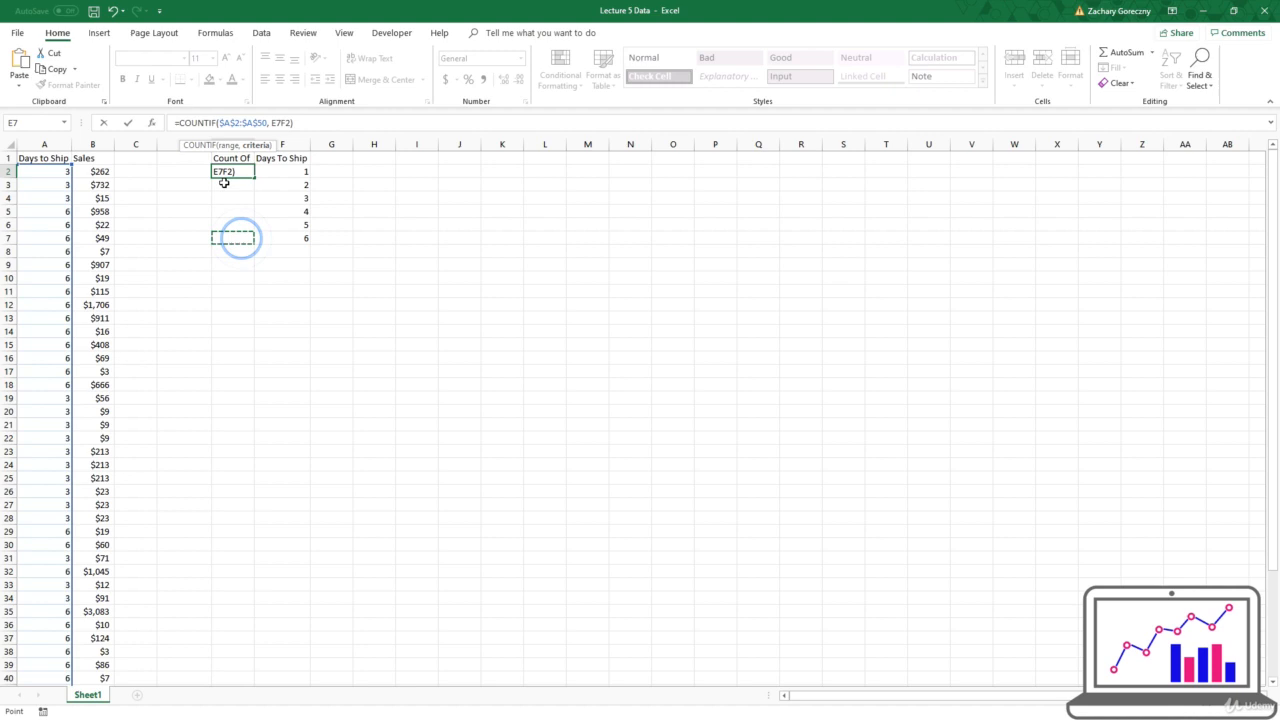
pyautogui.click(103, 122)
# Fill the COUNTIF formula from E2 down through E7 and check the references in E7's formula
pyautogui.moveTo(253, 176); pyautogui.dragTo(240, 240)
pyautogui.click(235, 277)
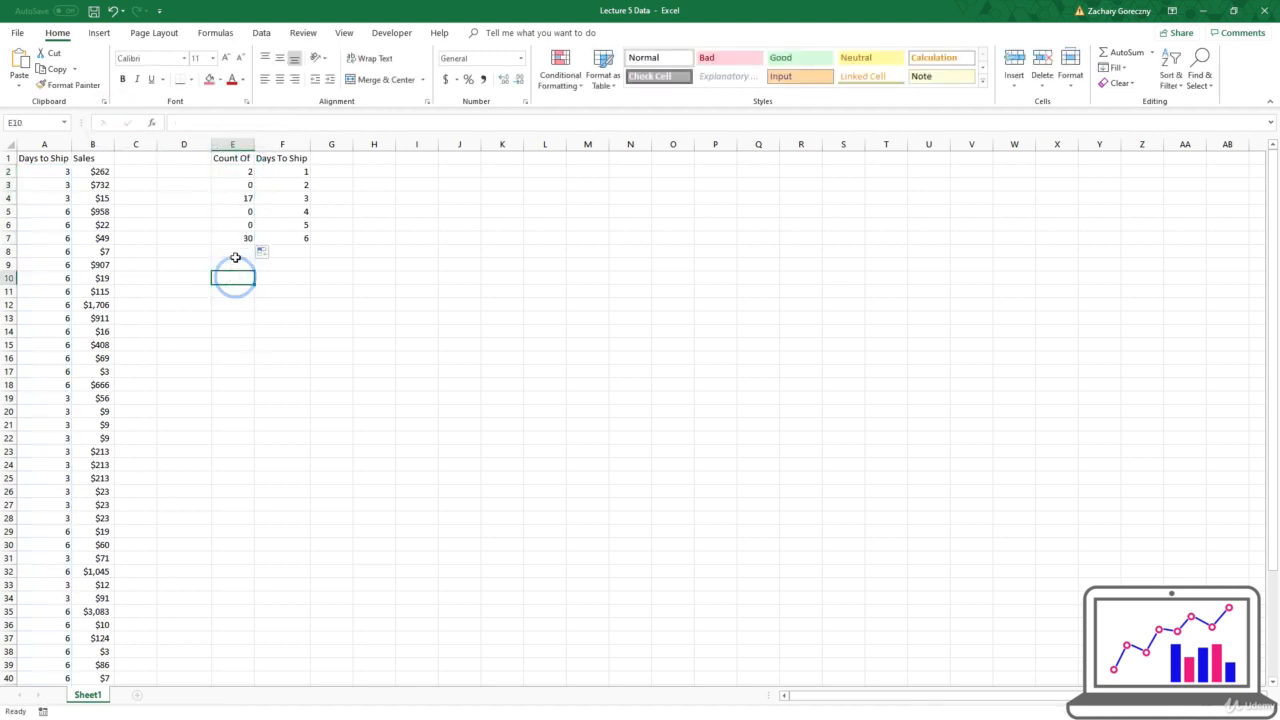
pyautogui.click(239, 242)
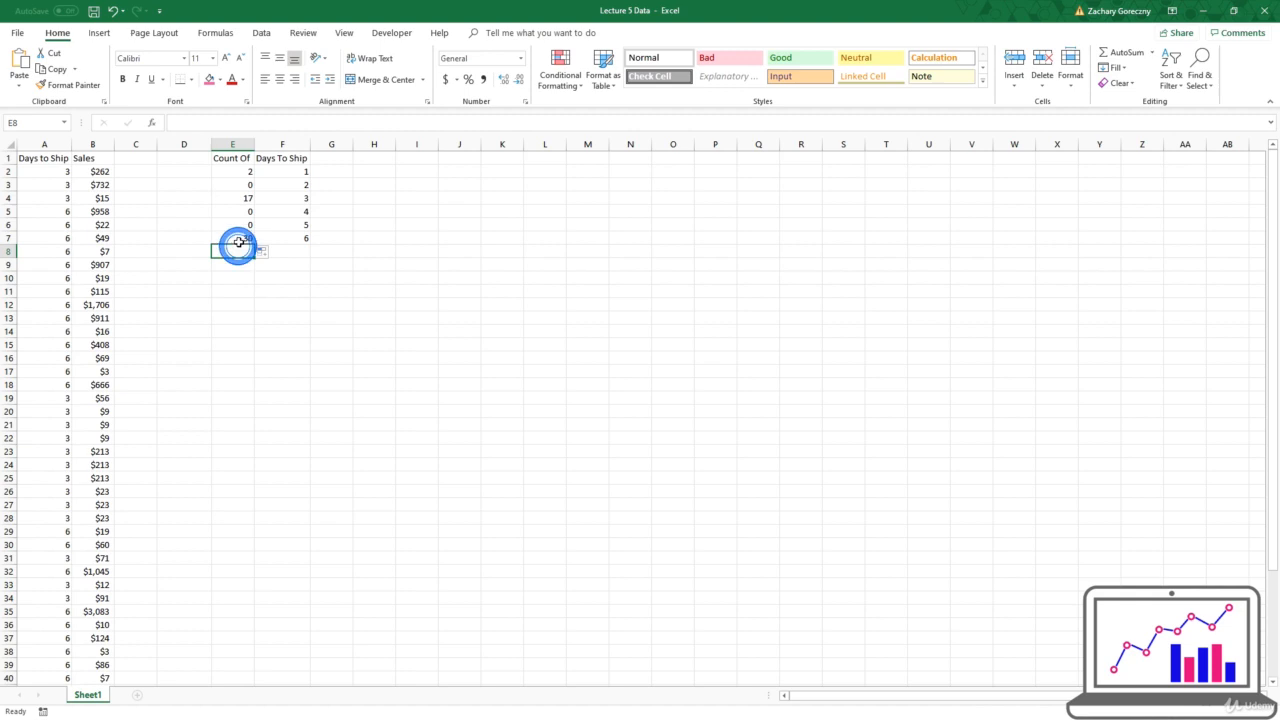
pyautogui.click(277, 122)
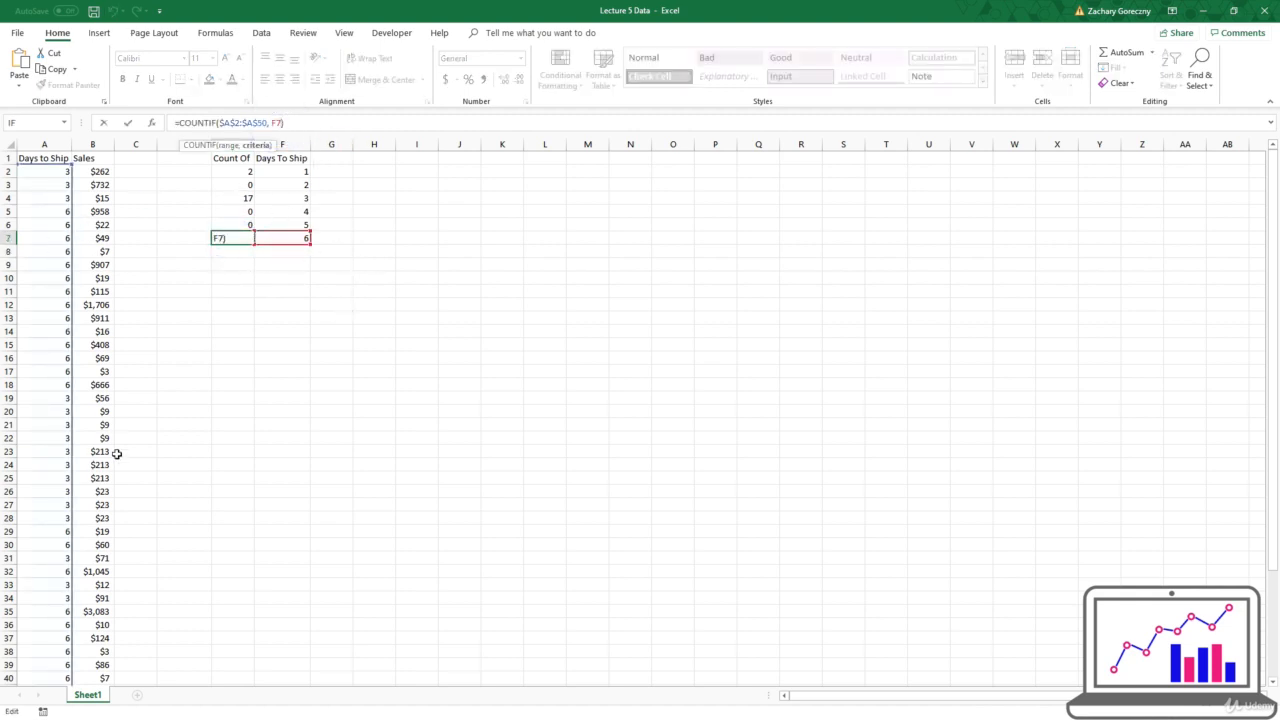
pyautogui.click(124, 123)
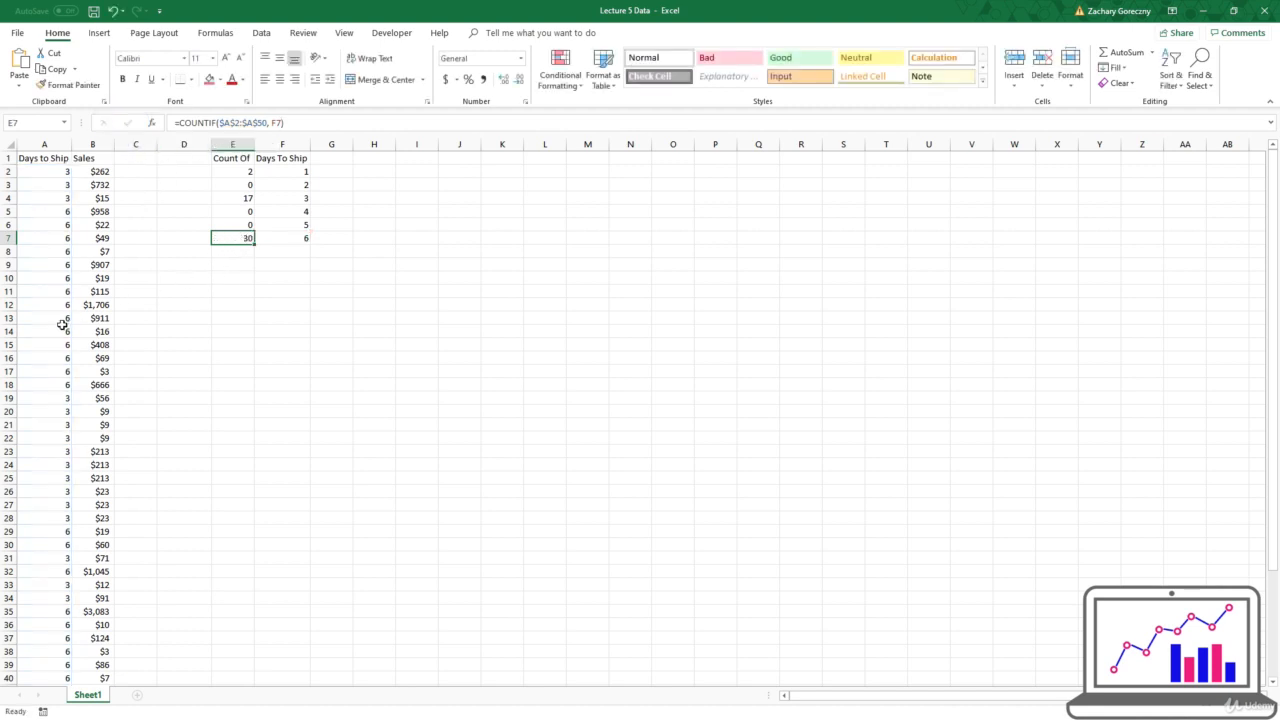
pyautogui.click(171, 289)
# Enter =COUNTA(A2:A50) in cell A51, directly below the Days to Ship data, and return to the summary table
pyautogui.scroll(-1, 149, 243)
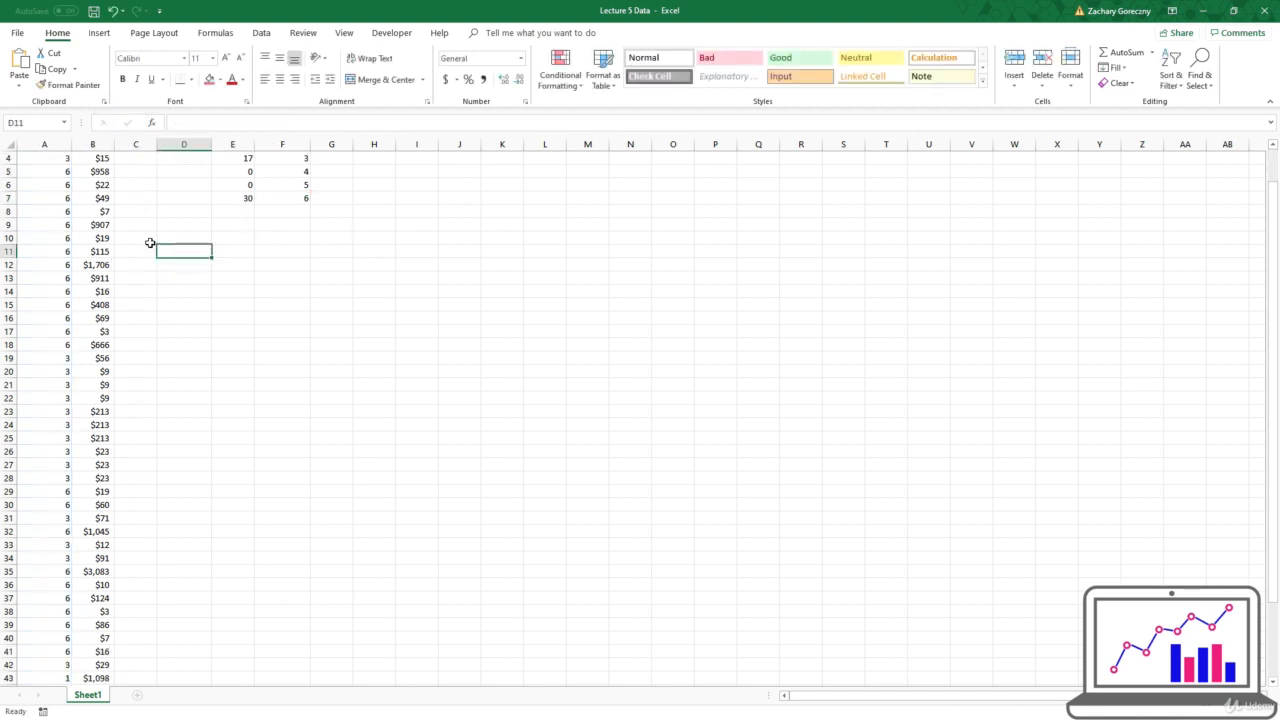
pyautogui.scroll(1, 146, 234)
pyautogui.scroll(-4, 73, 202)
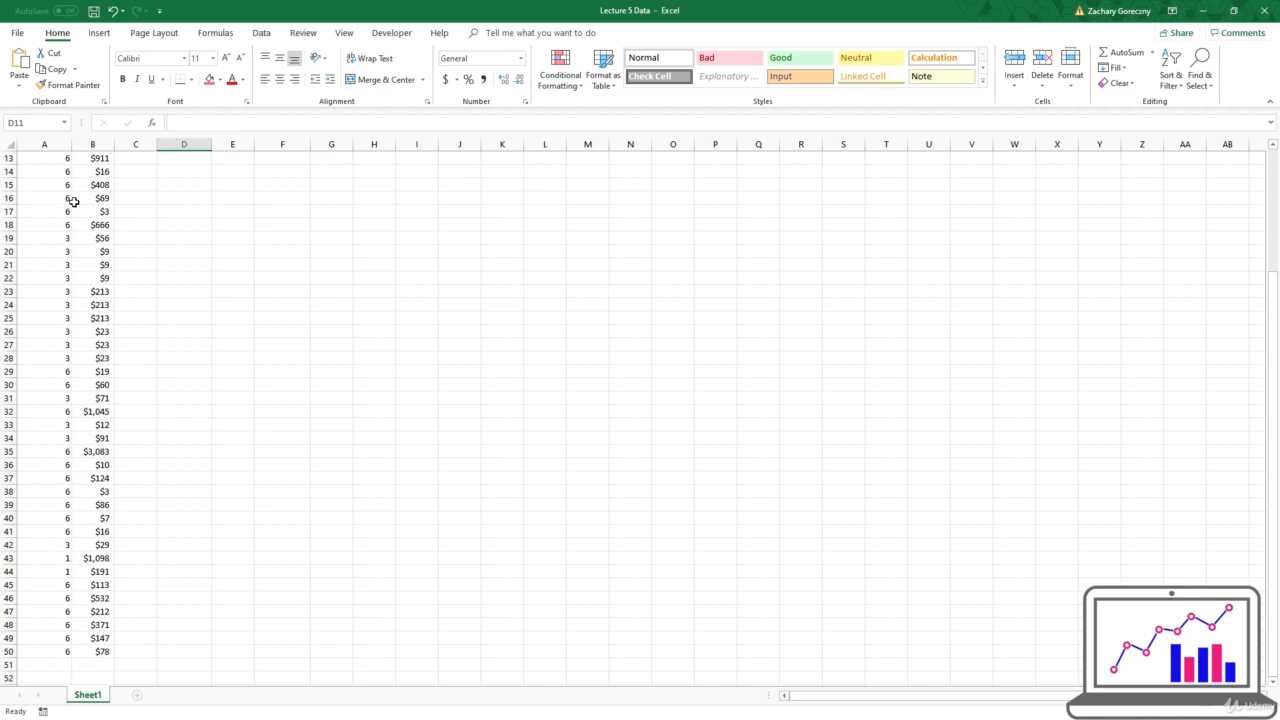
pyautogui.scroll(4, 73, 202)
pyautogui.scroll(-10, 71, 200)
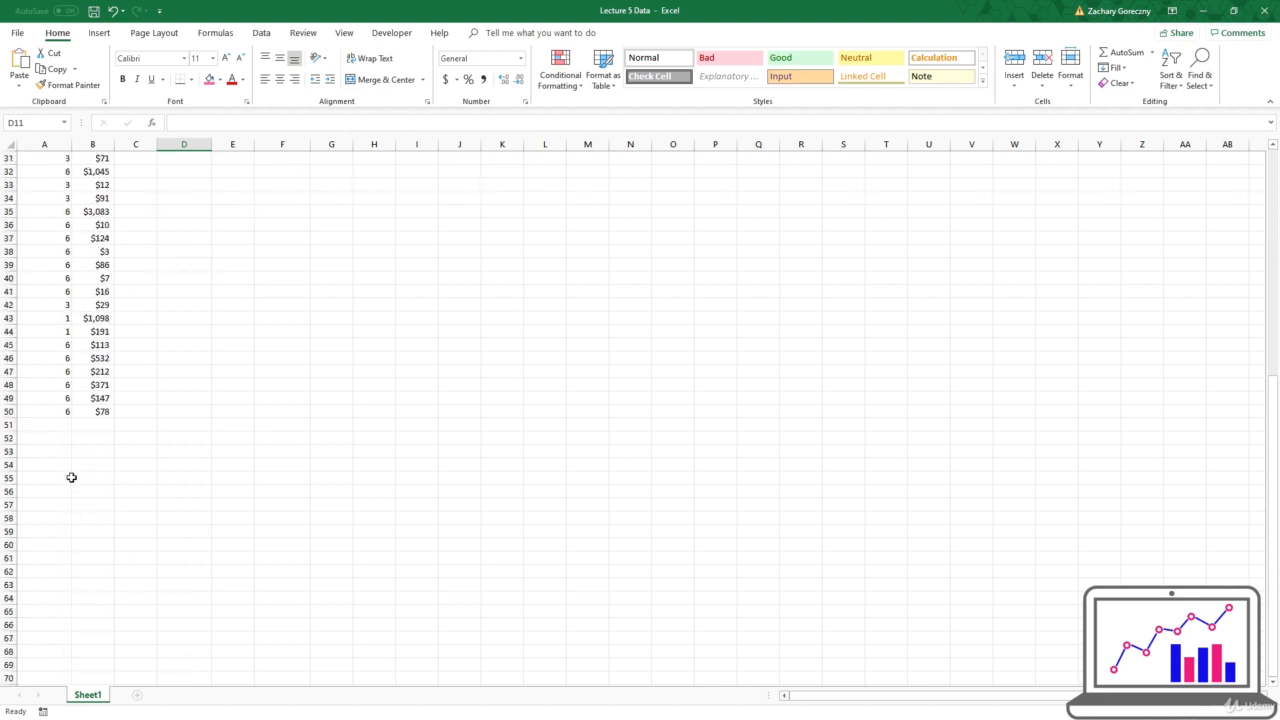
pyautogui.click(64, 428)
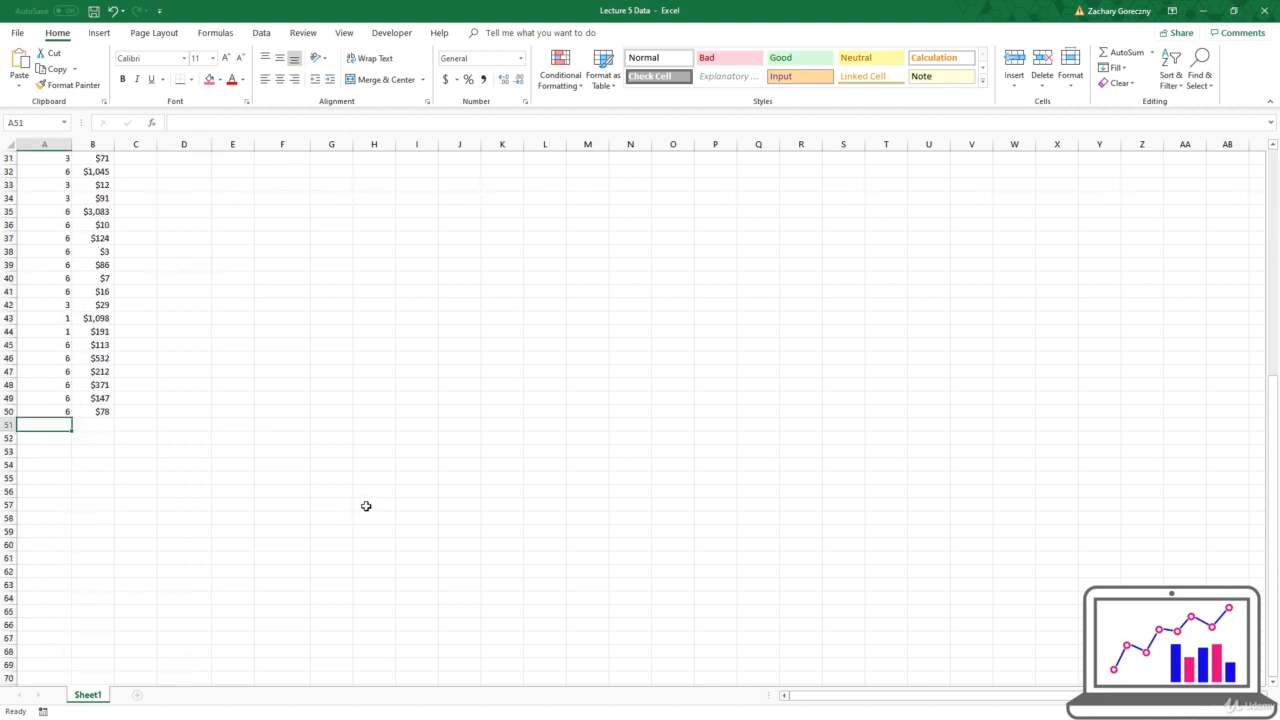
pyautogui.write('=')
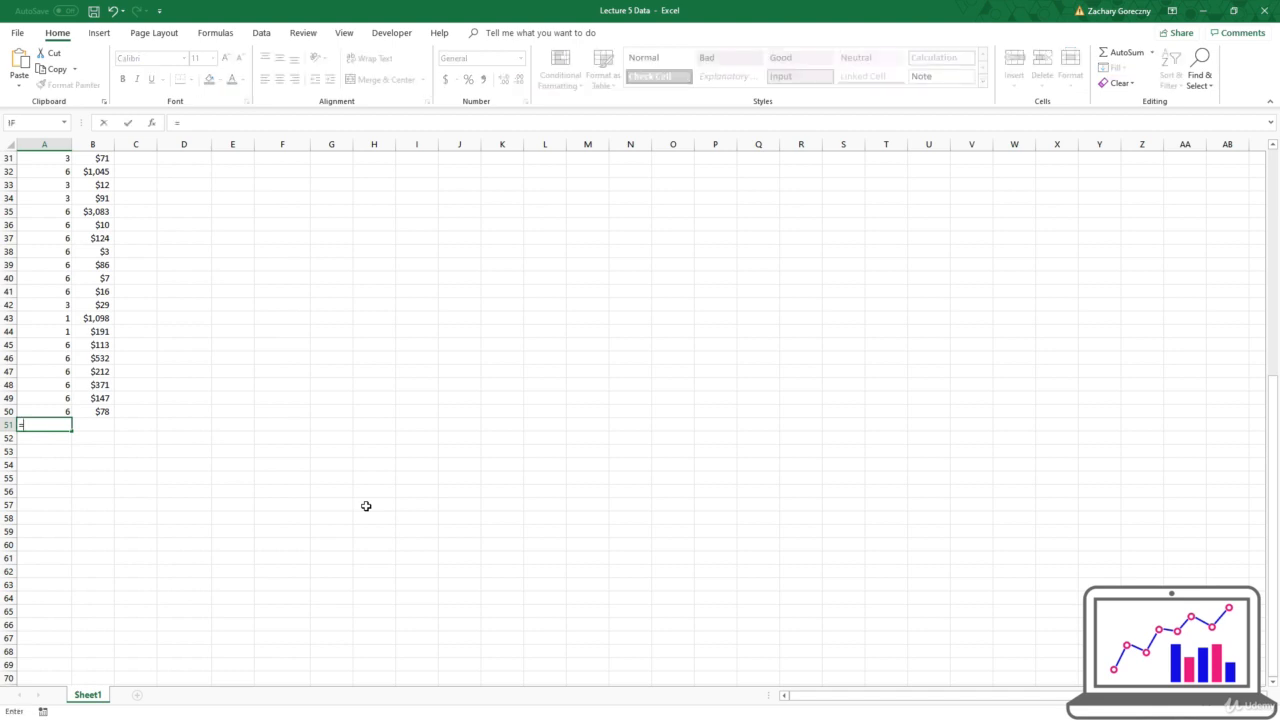
pyautogui.write('count')
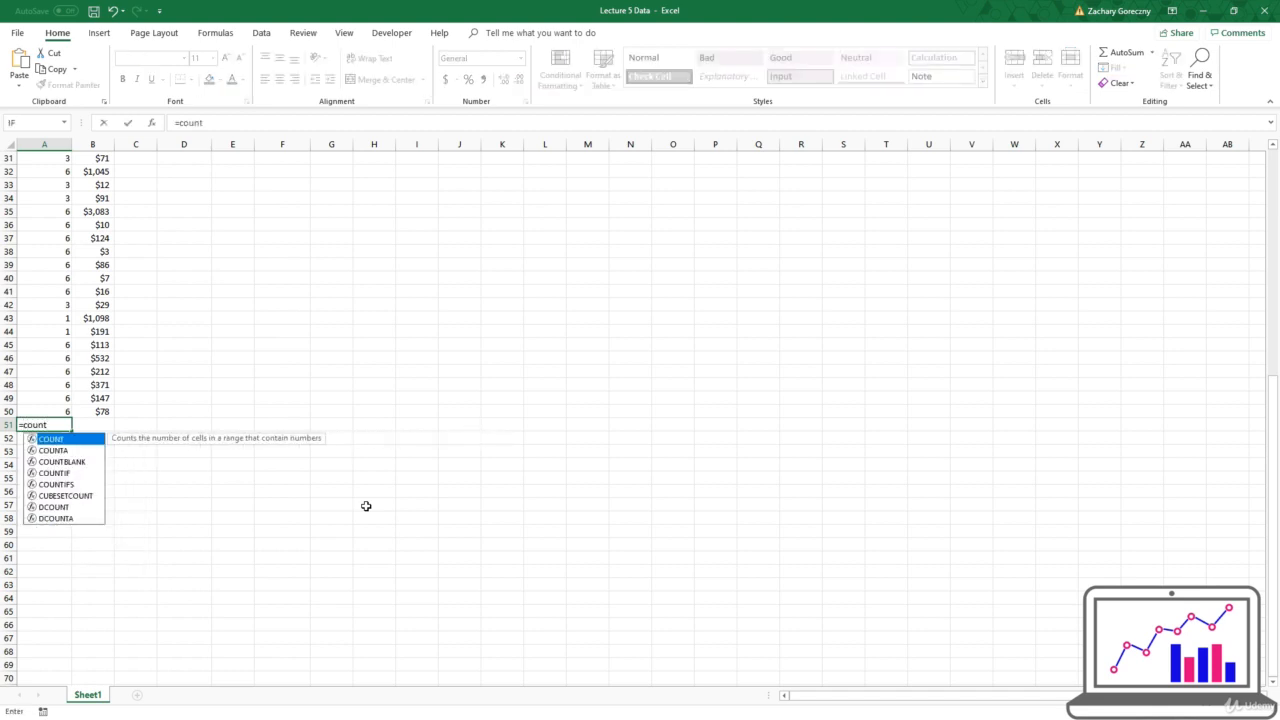
pyautogui.write('a')
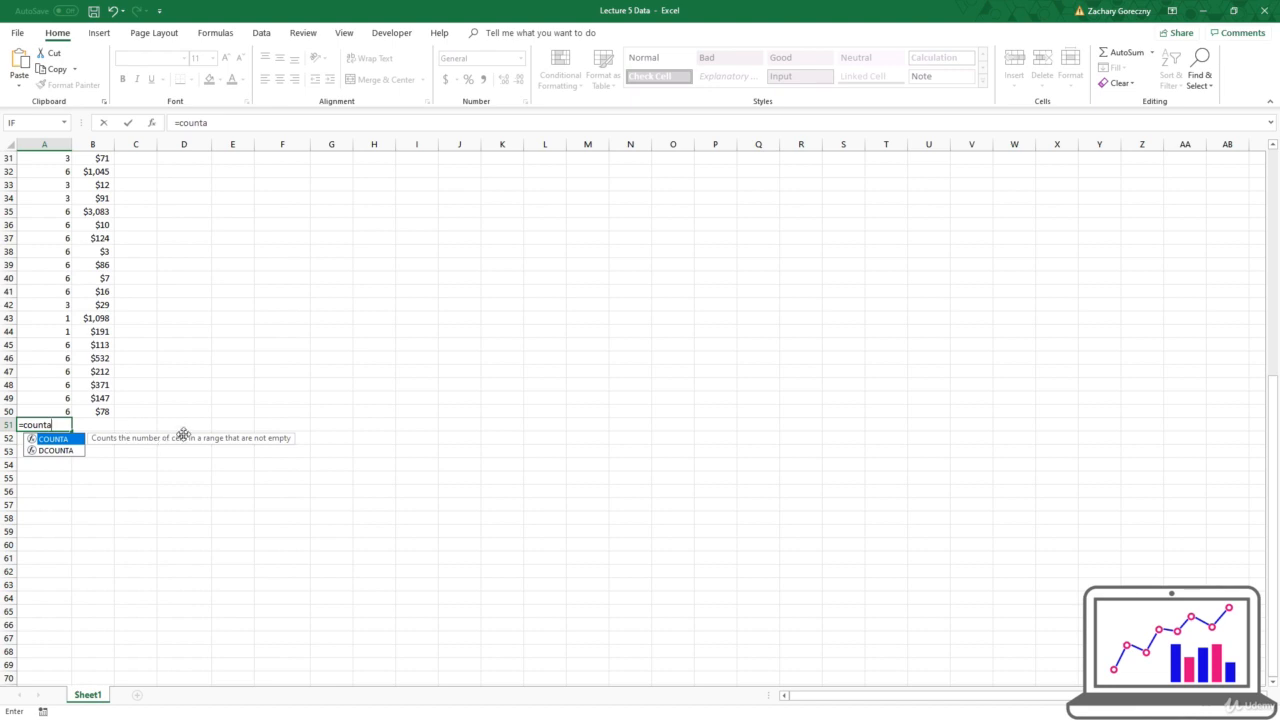
pyautogui.doubleClick(47, 440)
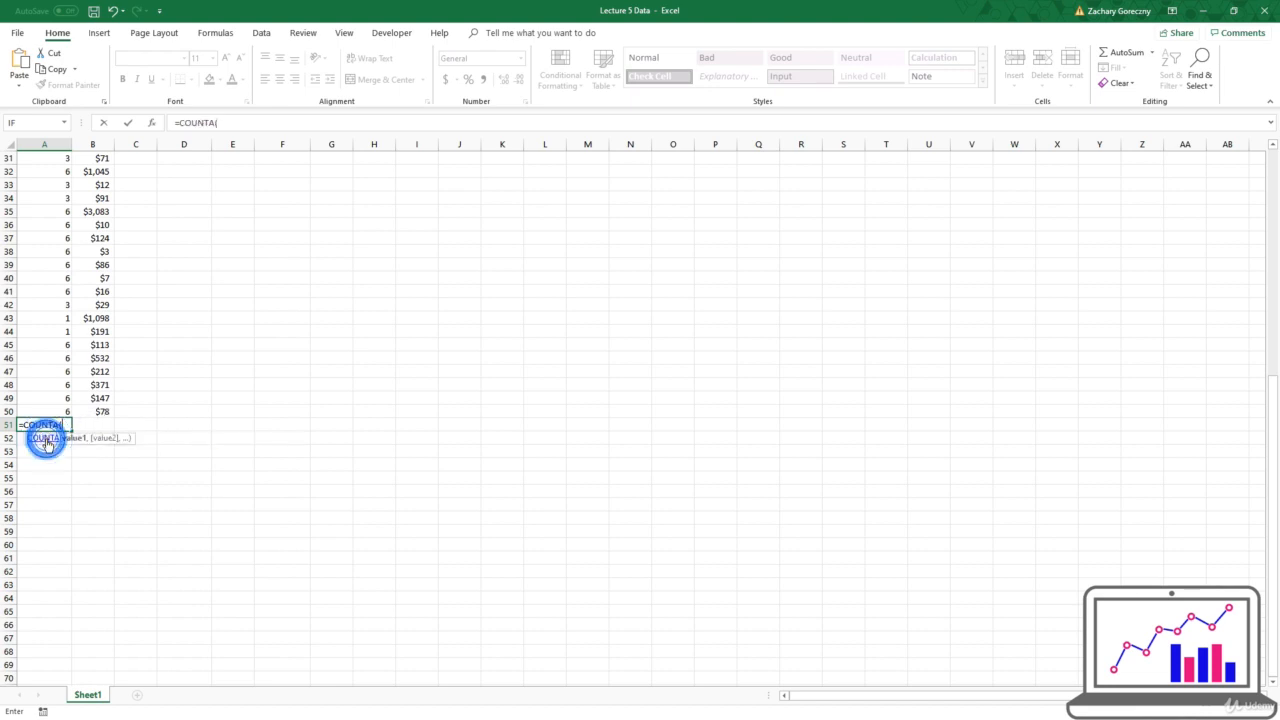
pyautogui.click(47, 408)
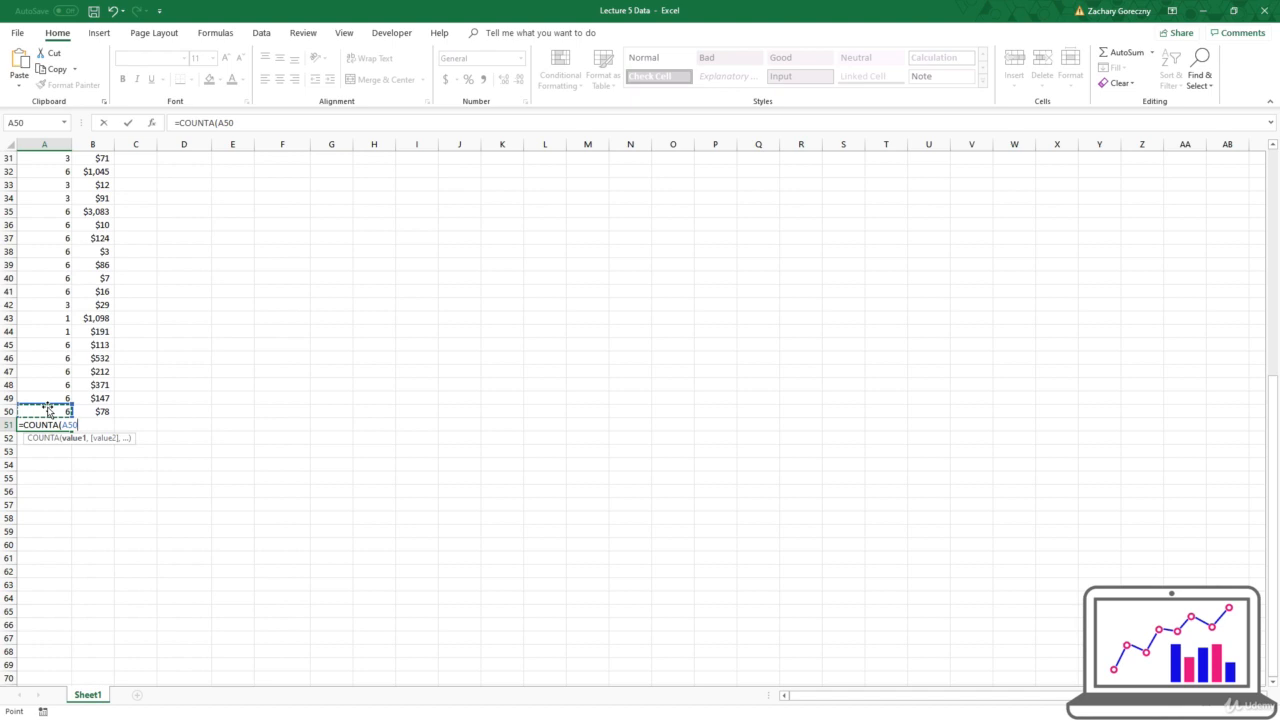
pyautogui.hotkey('ctrl', 'shift', 'Up')
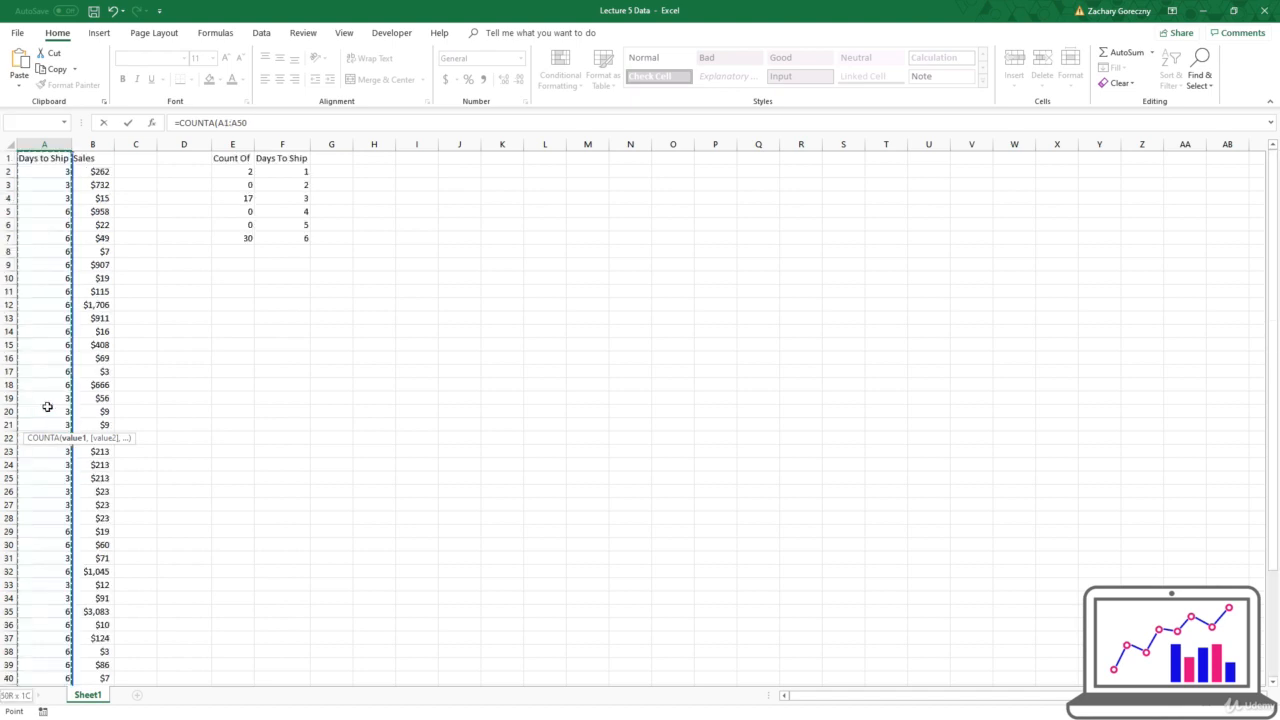
pyautogui.click(47, 172)
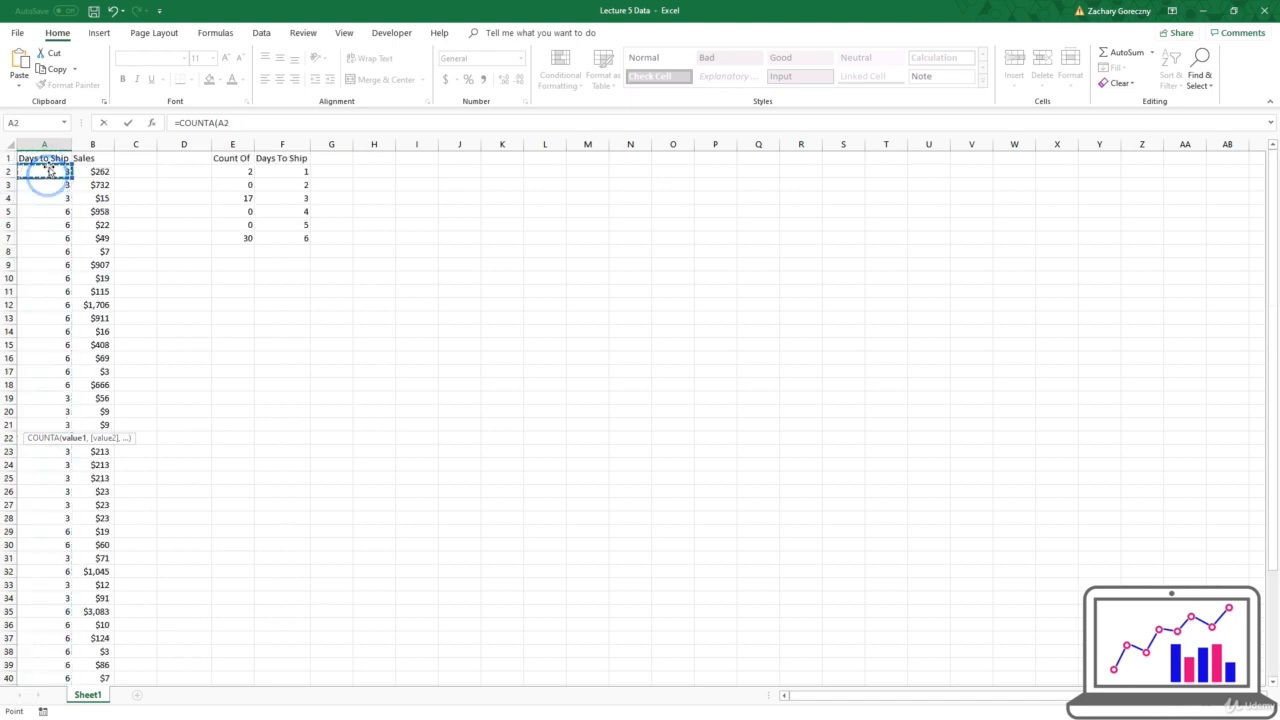
pyautogui.moveTo(47, 171); pyautogui.dragTo(67, 645)
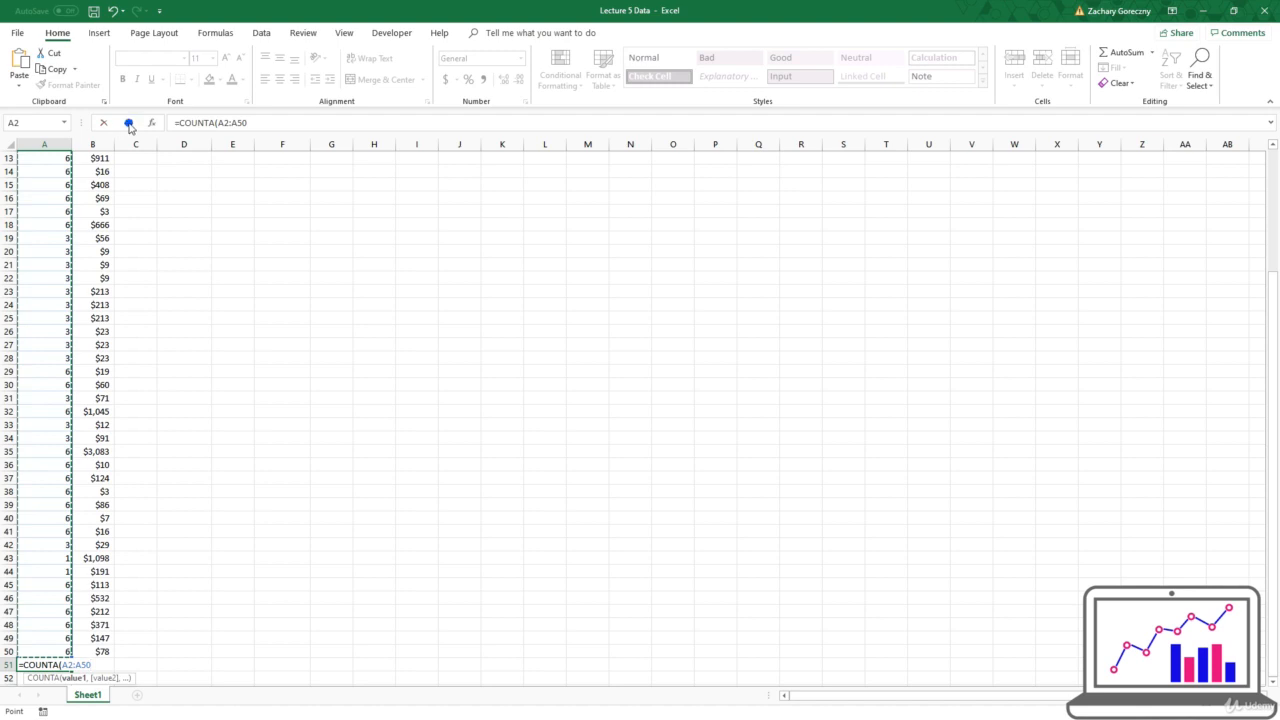
pyautogui.click(128, 122)
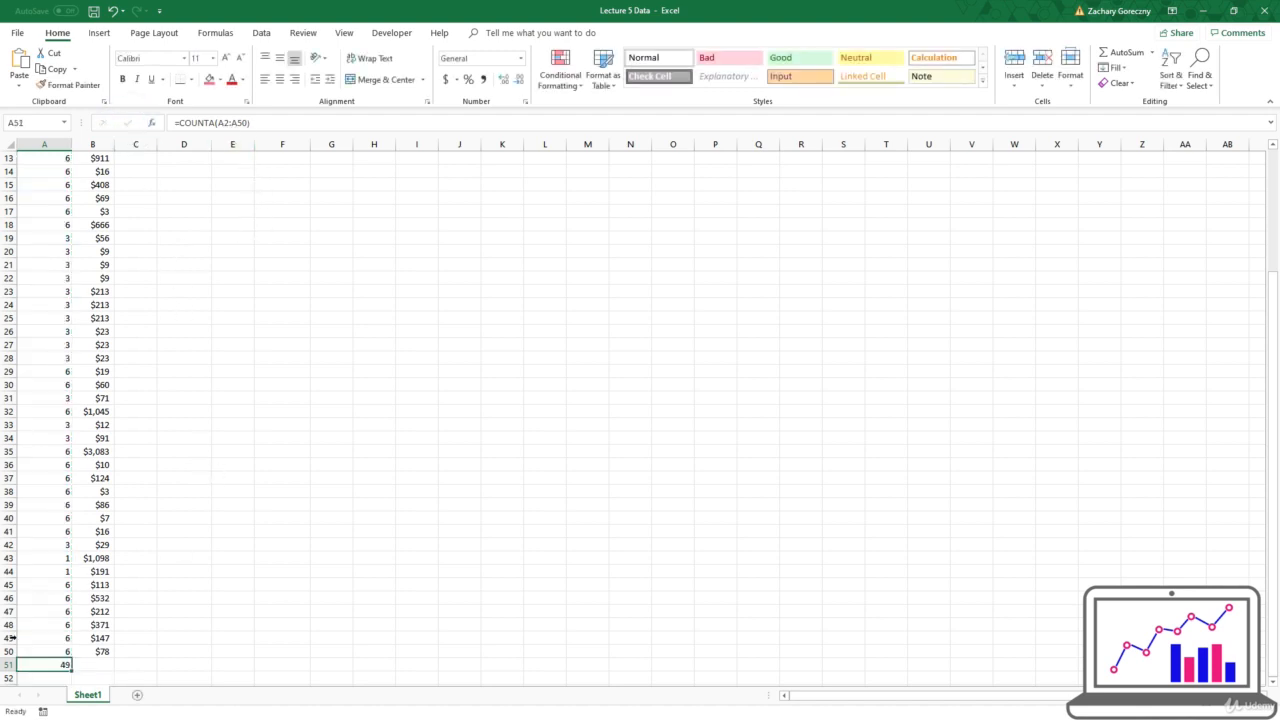
pyautogui.scroll(4, 199, 543)
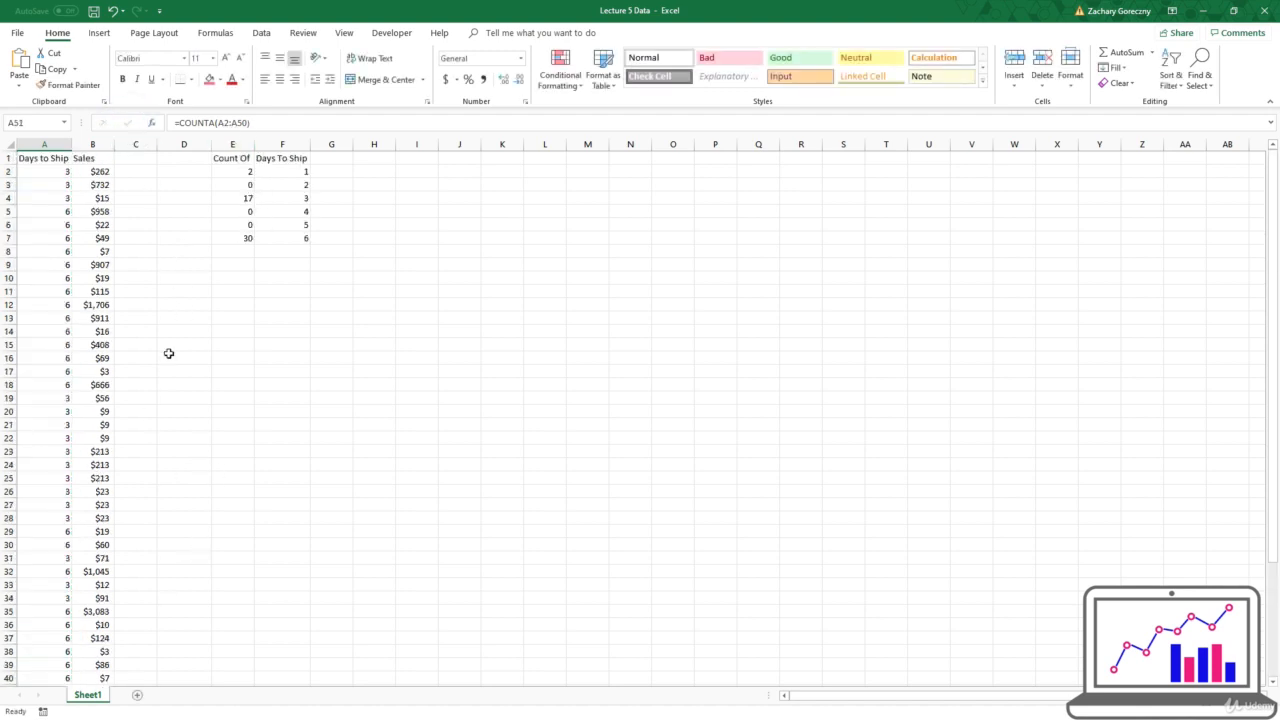
# Enter =SUM(E2:E7) in cell E8 to total the Count Of column
pyautogui.click(236, 256)
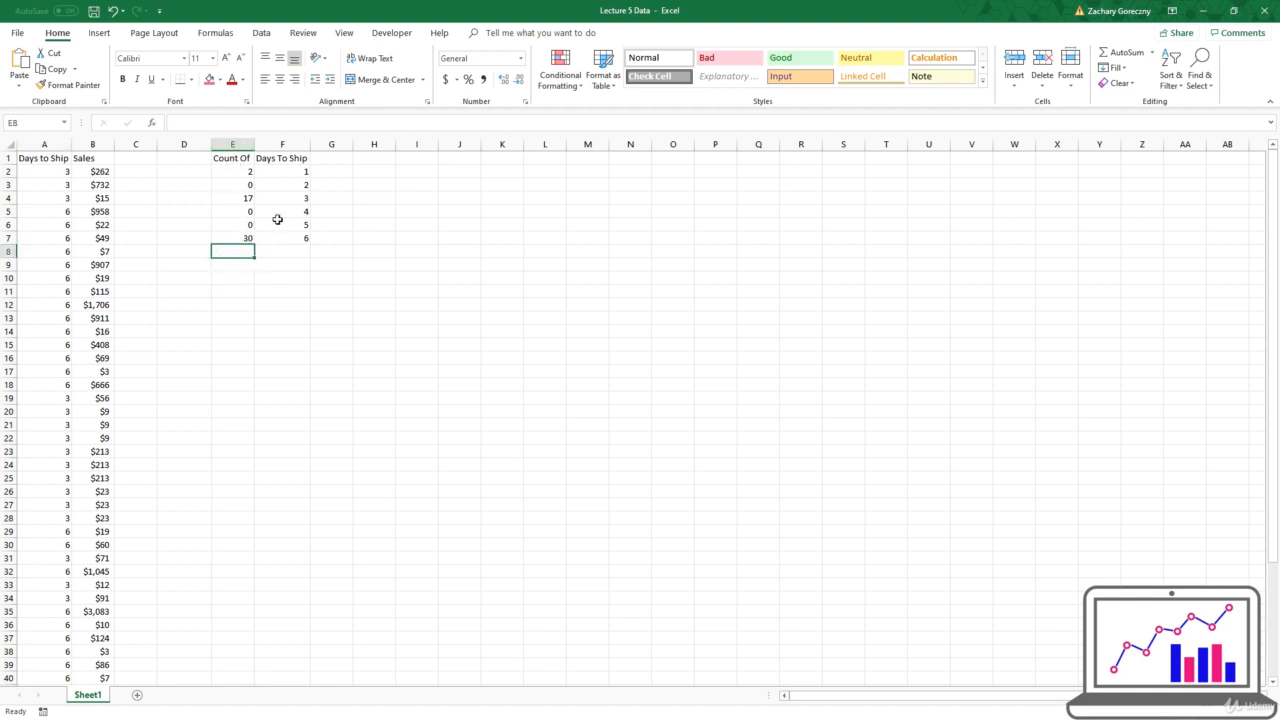
pyautogui.write('=sum')
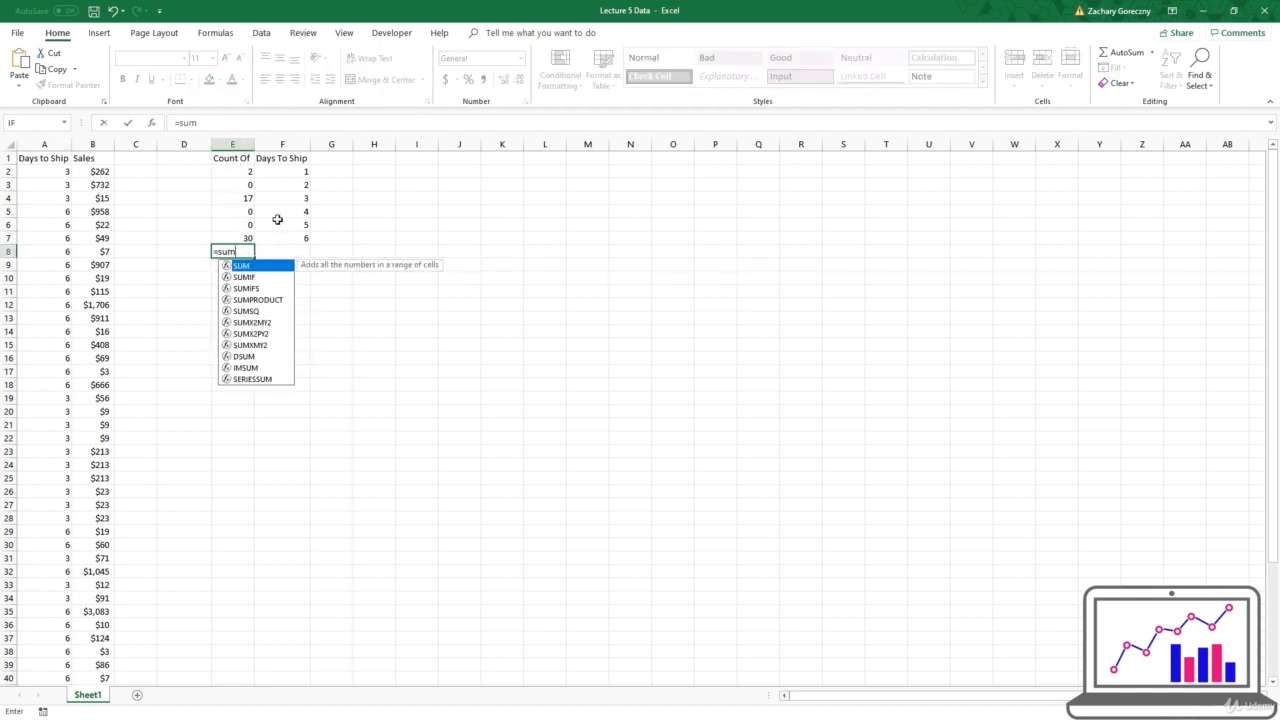
pyautogui.doubleClick(255, 266)
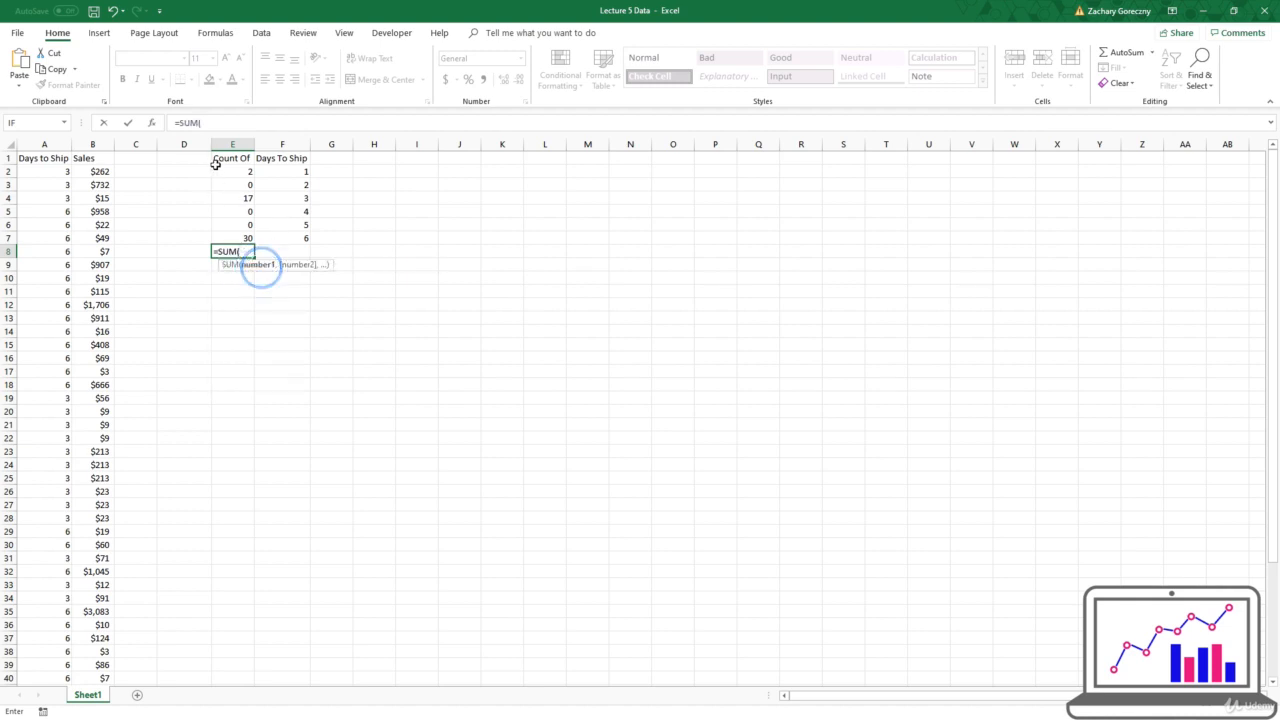
pyautogui.moveTo(220, 170); pyautogui.dragTo(246, 238)
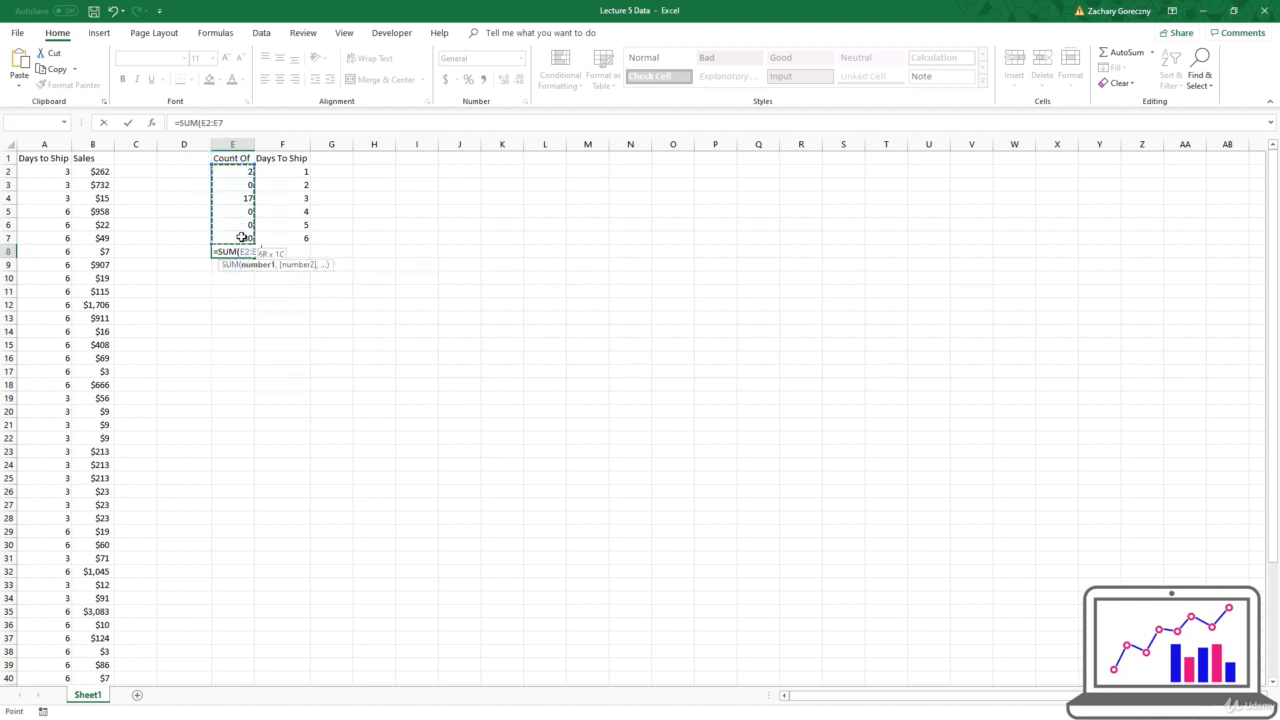
pyautogui.click(128, 122)
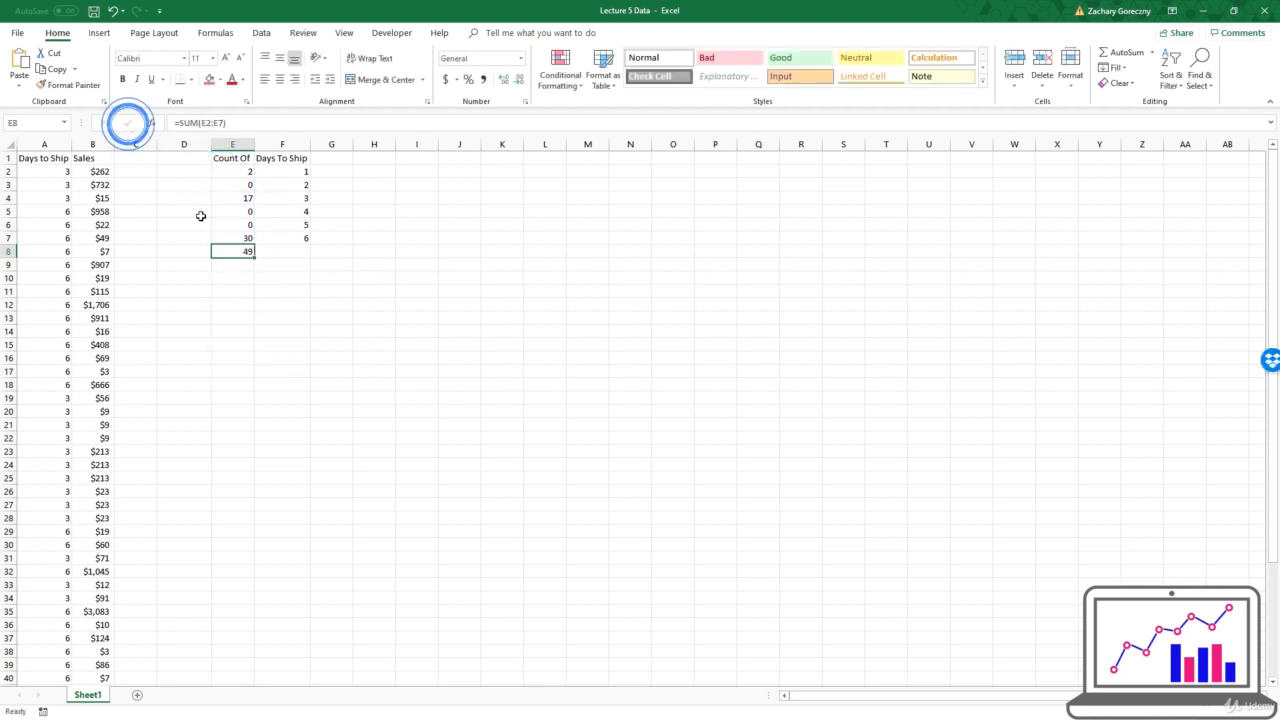
pyautogui.click(231, 265)
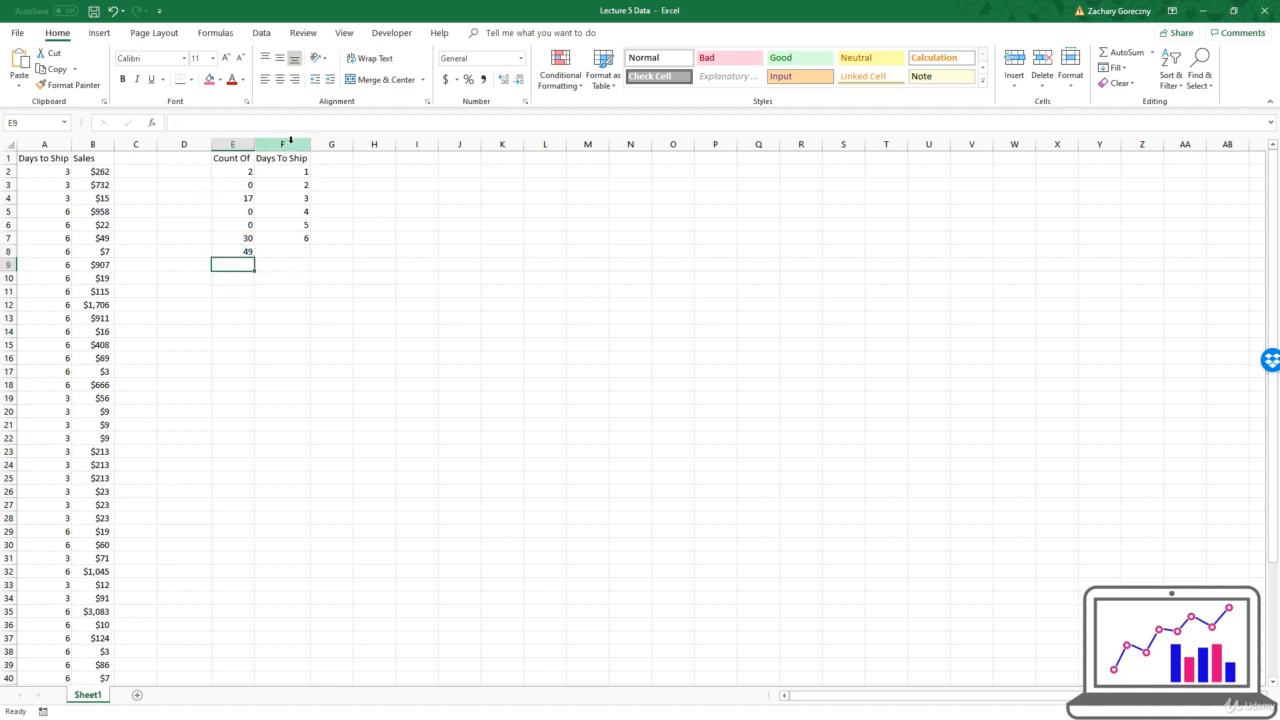
pyautogui.click(259, 172)
pyautogui.click(381, 236)
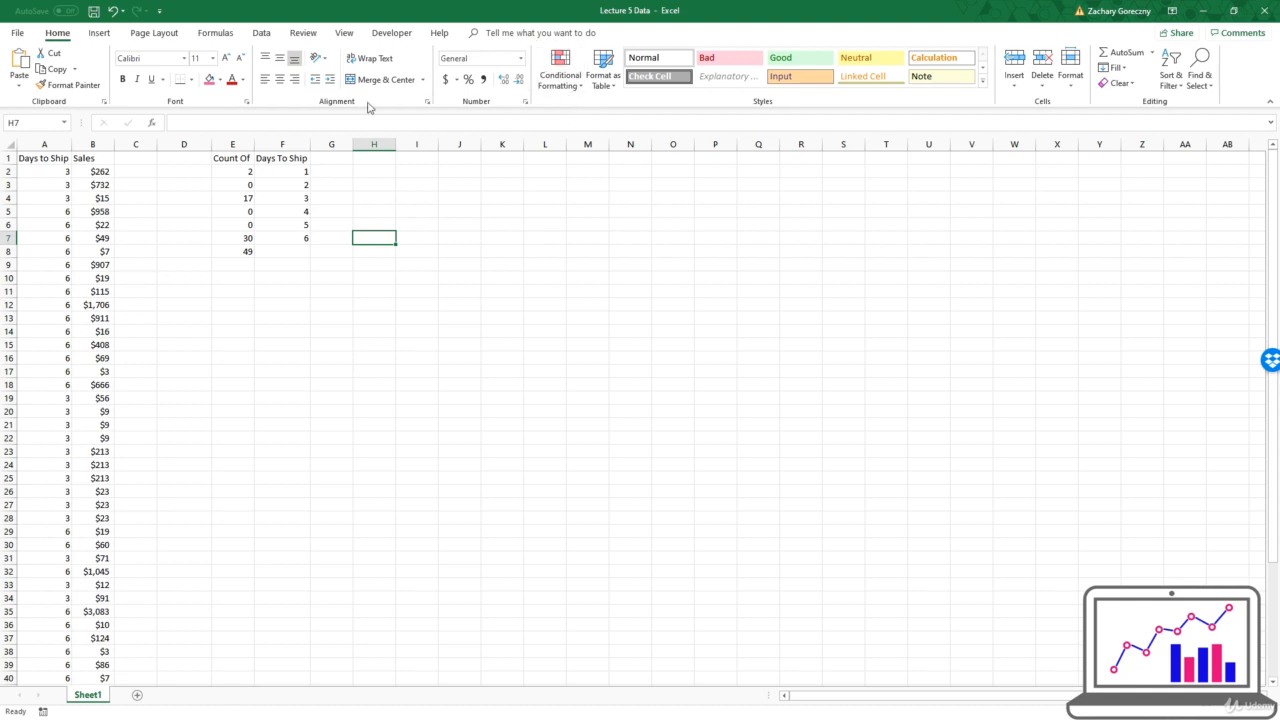
# Insert a standard 2-D pie chart from the Count Of column, range E1:E7 with its header, leaving out the total
pyautogui.click(99, 33)
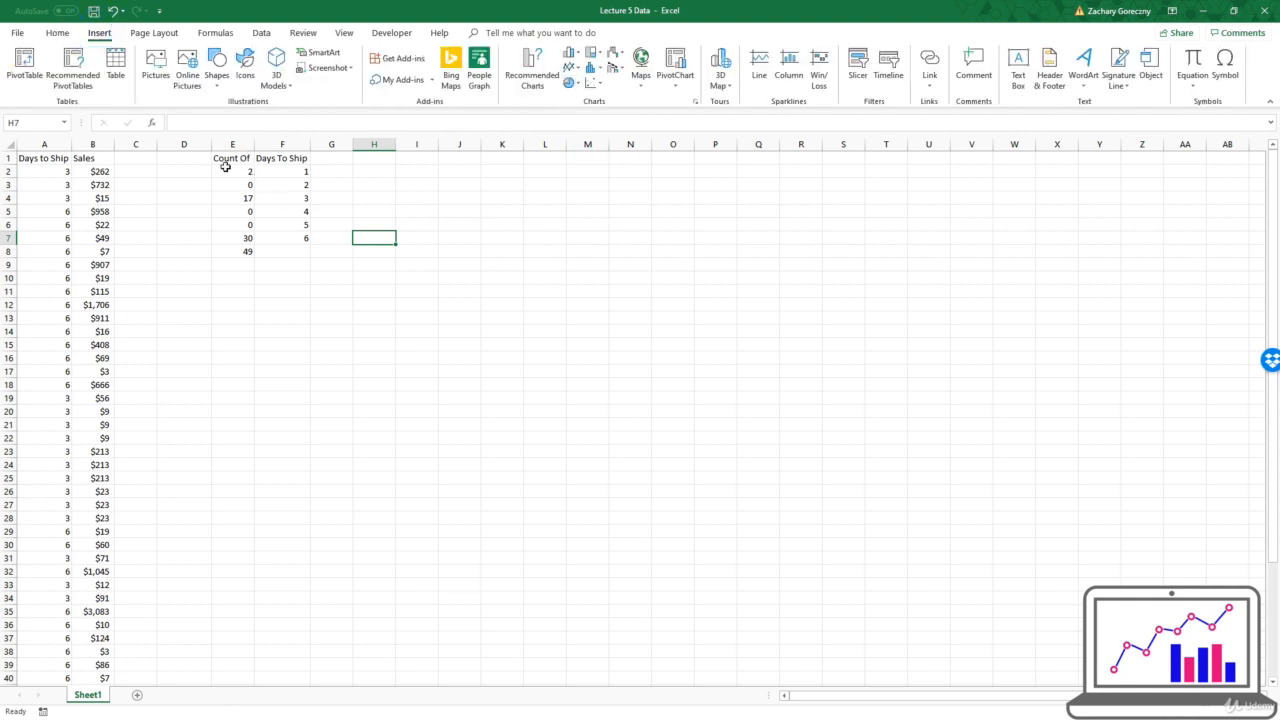
pyautogui.moveTo(233, 158); pyautogui.dragTo(237, 240)
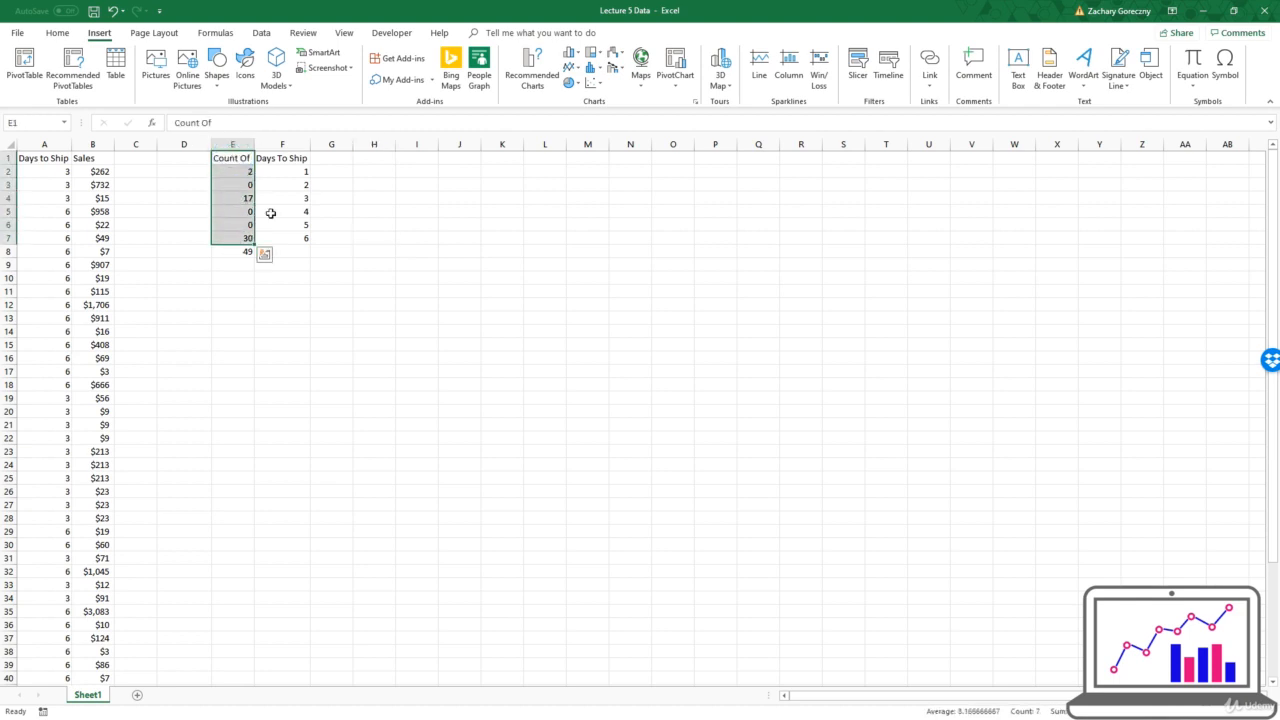
pyautogui.click(571, 82)
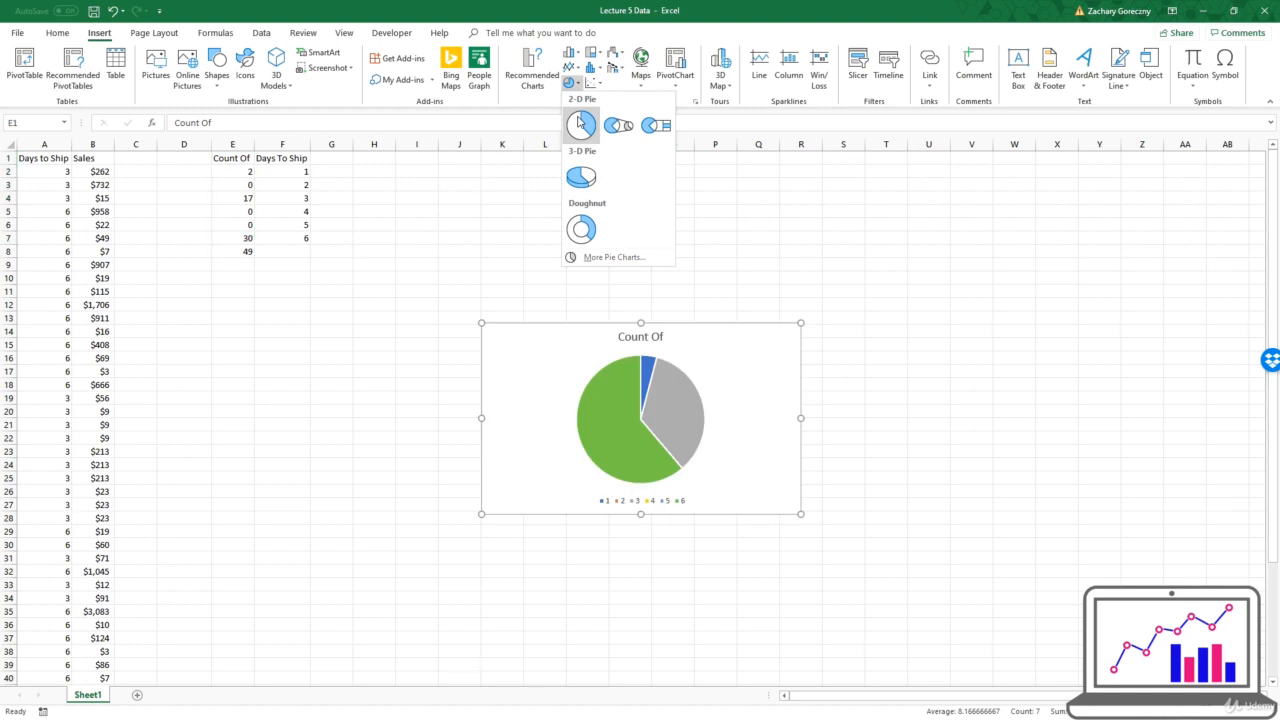
pyautogui.click(579, 121)
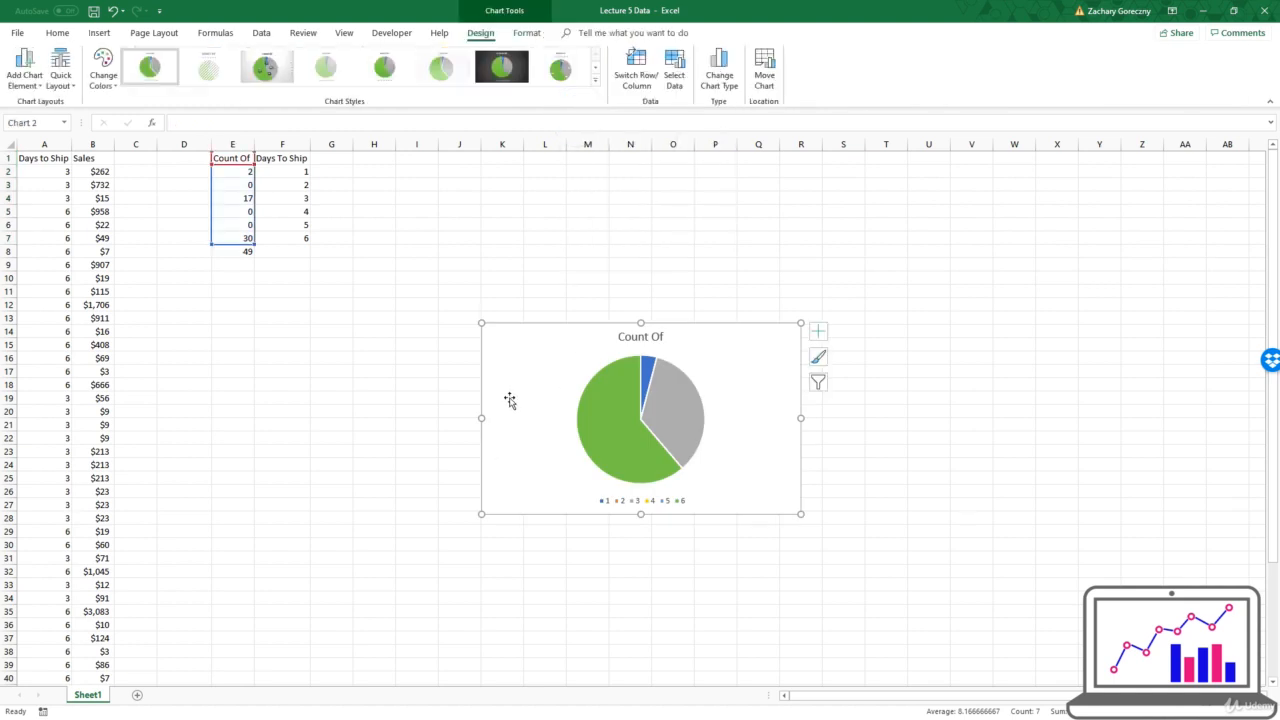
# Place the pie chart beside the summary table and enlarge it to about columns H to R, rows 2 to 26
pyautogui.moveTo(509, 400); pyautogui.dragTo(487, 214)
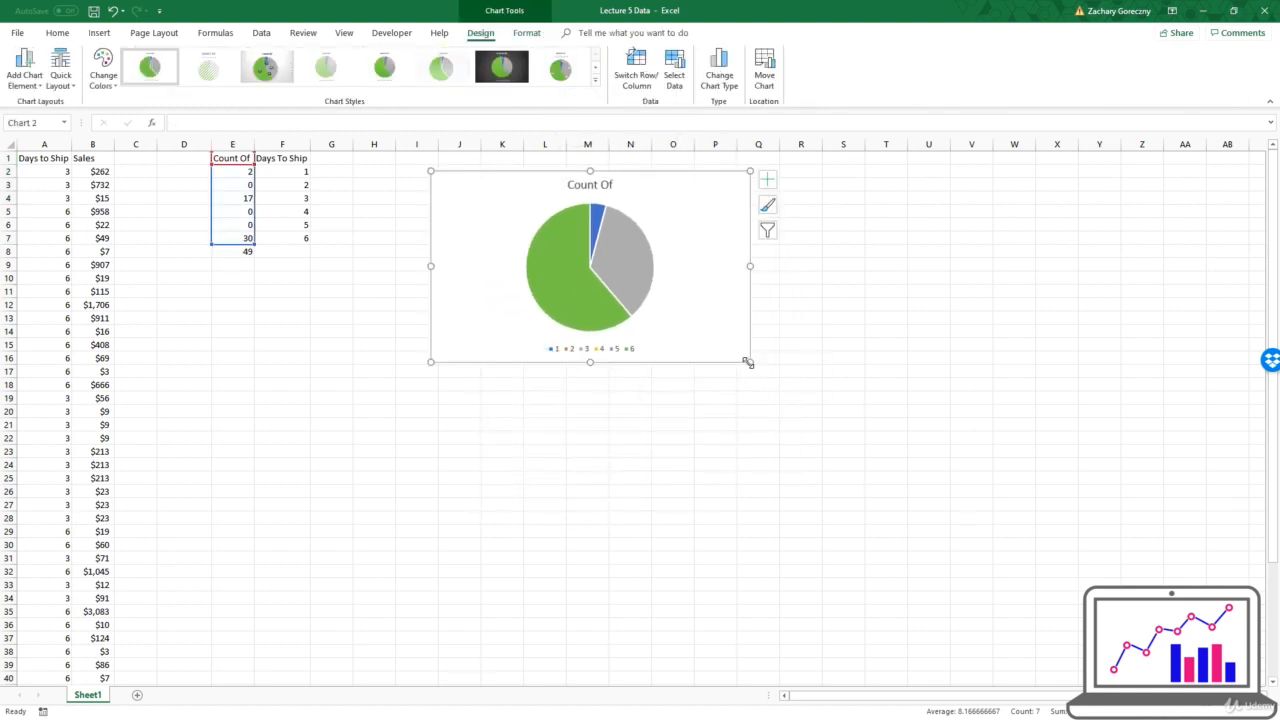
pyautogui.moveTo(748, 363); pyautogui.dragTo(908, 486)
pyautogui.moveTo(490, 239); pyautogui.dragTo(424, 251)
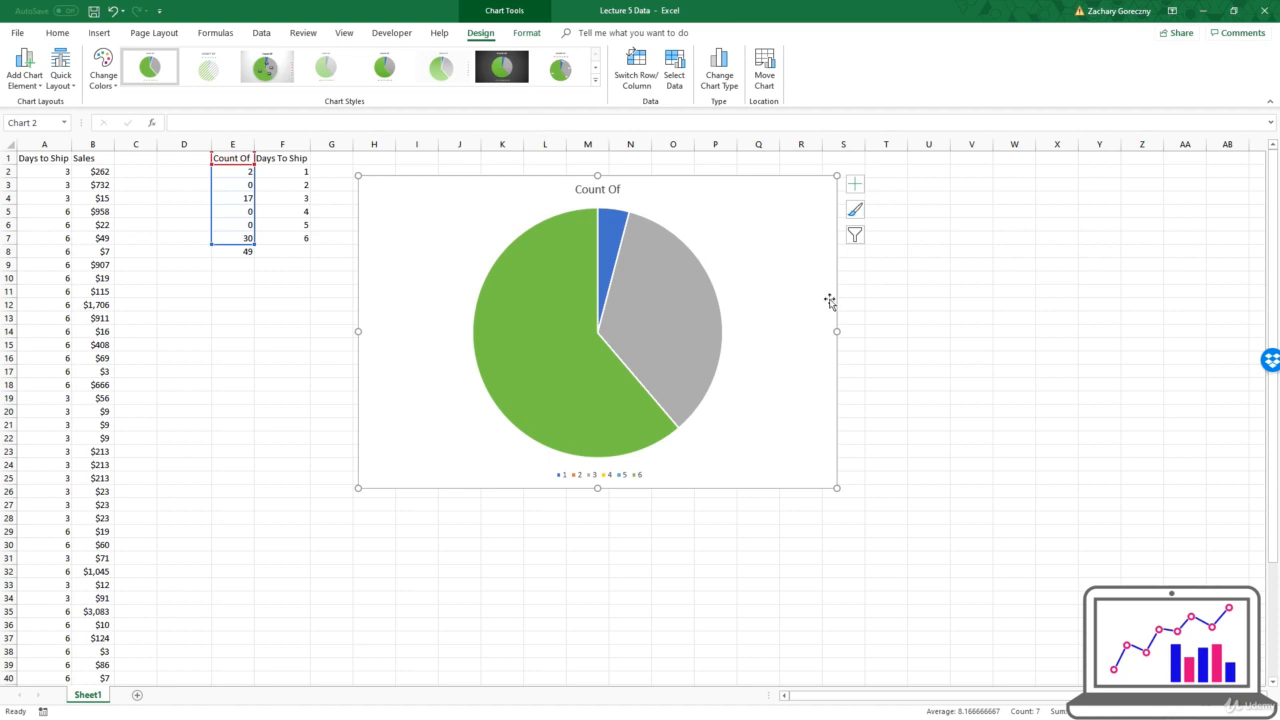
# Set the pie chart's category axis labels to the Days To Ship values in F2:F7
pyautogui.click(780, 274)
pyautogui.click(670, 72)
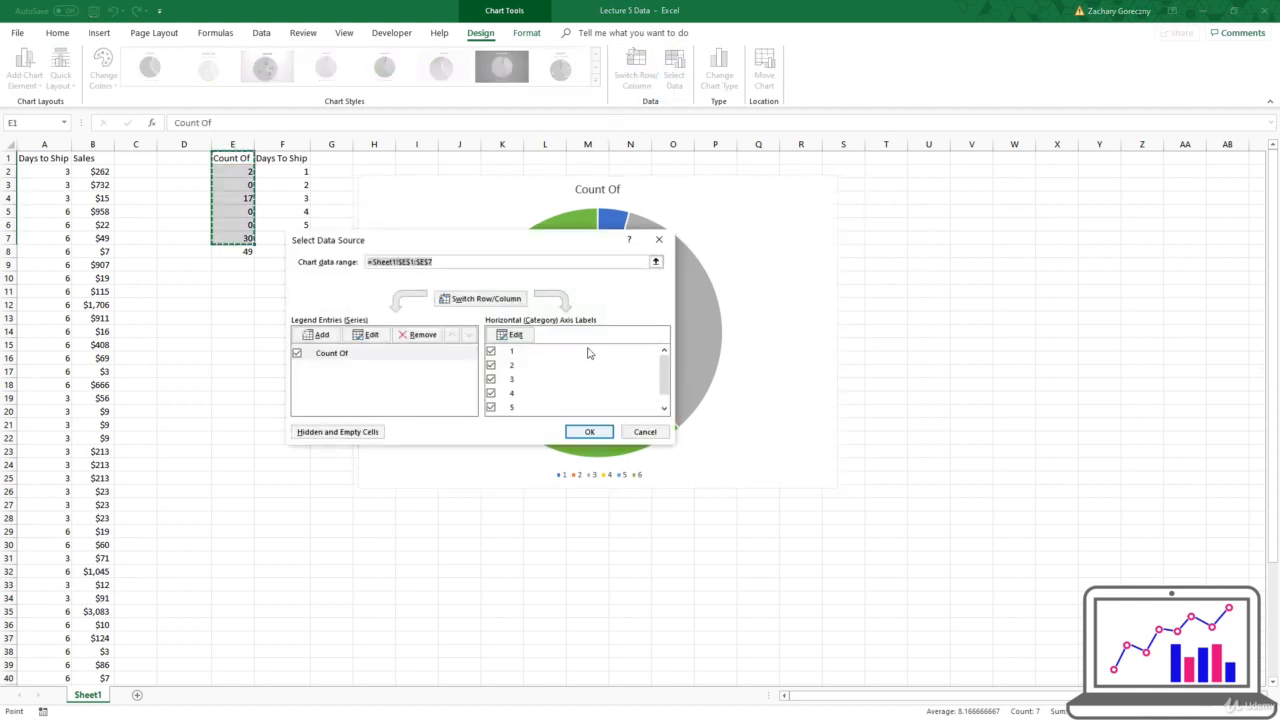
pyautogui.moveTo(484, 242); pyautogui.dragTo(657, 222)
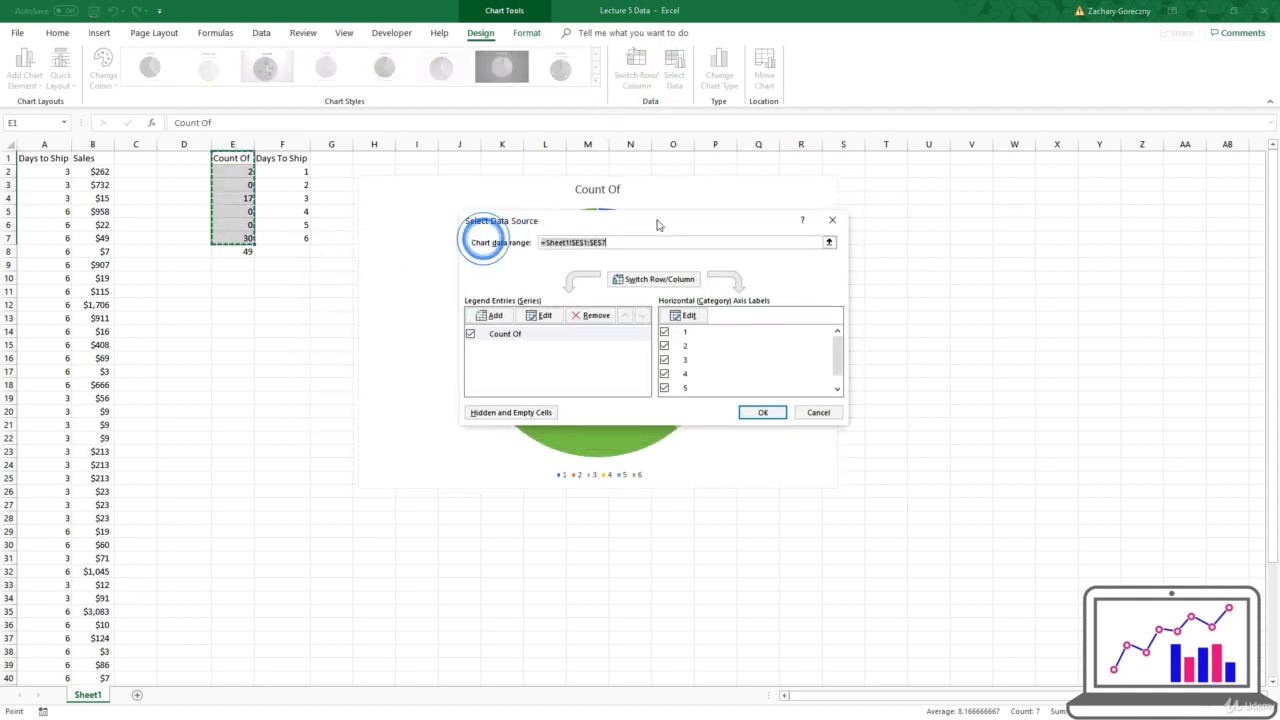
pyautogui.click(700, 318)
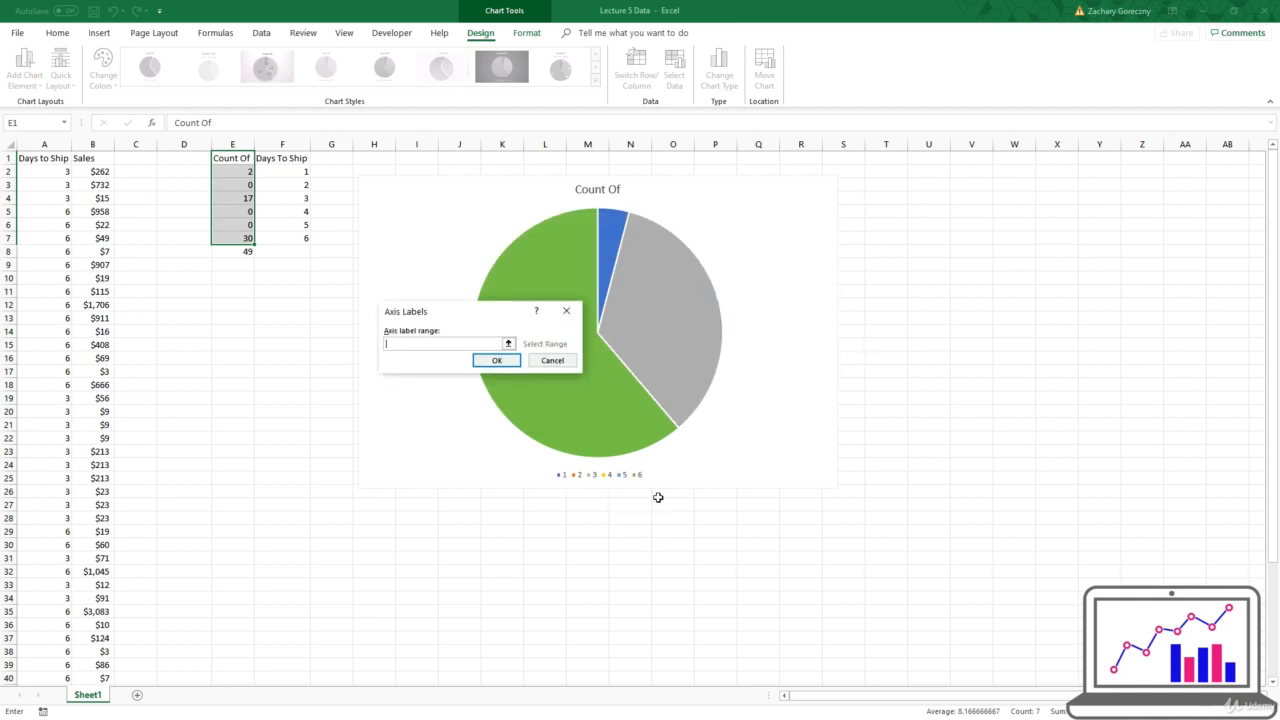
pyautogui.moveTo(270, 171); pyautogui.dragTo(288, 242)
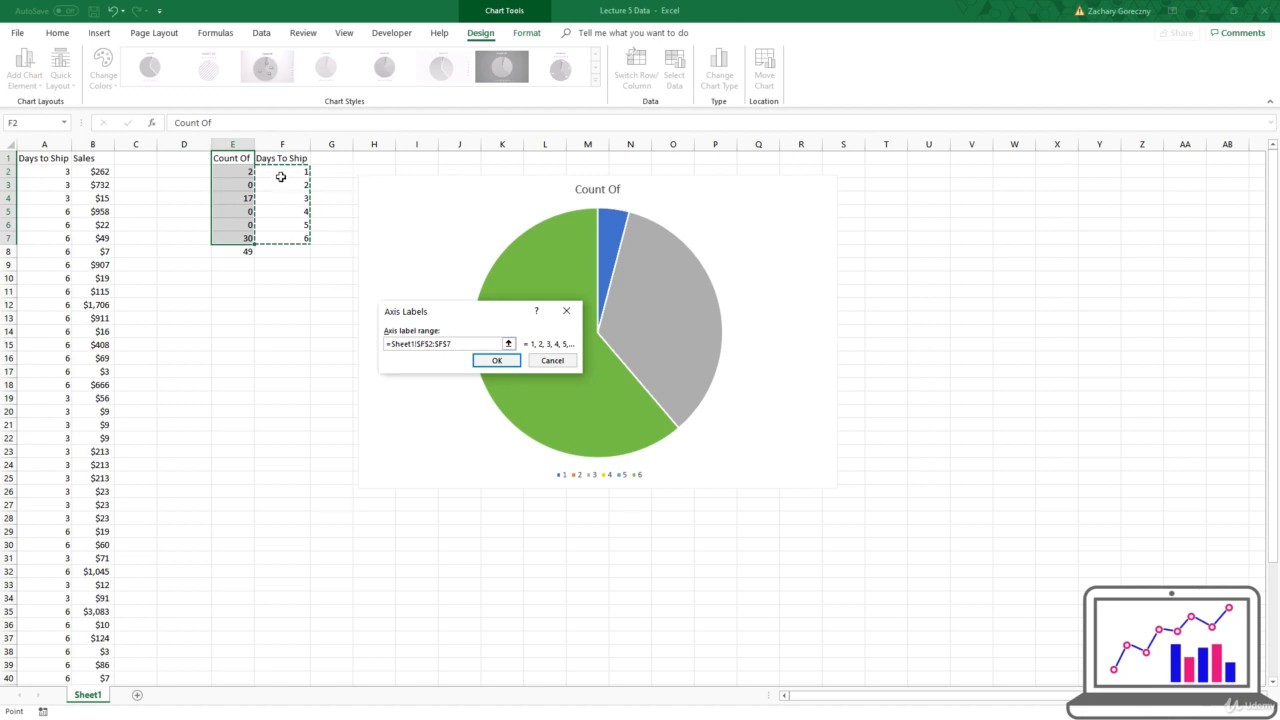
pyautogui.click(496, 360)
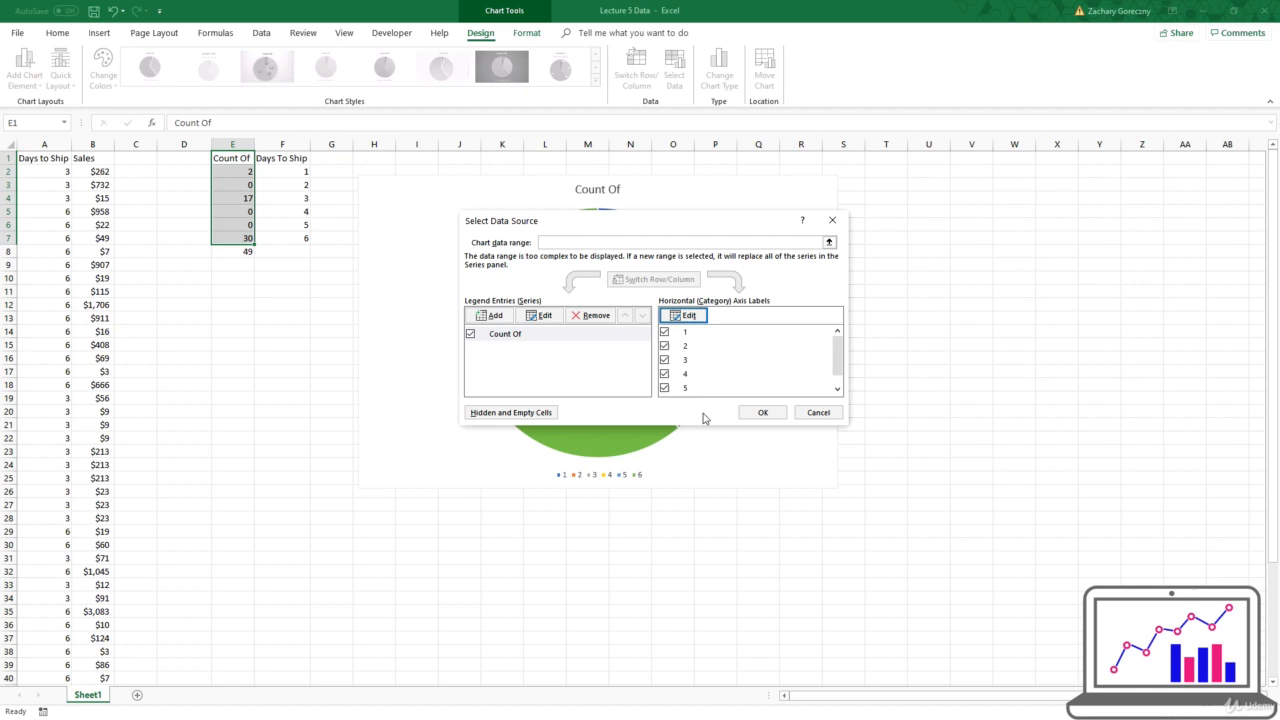
pyautogui.click(758, 412)
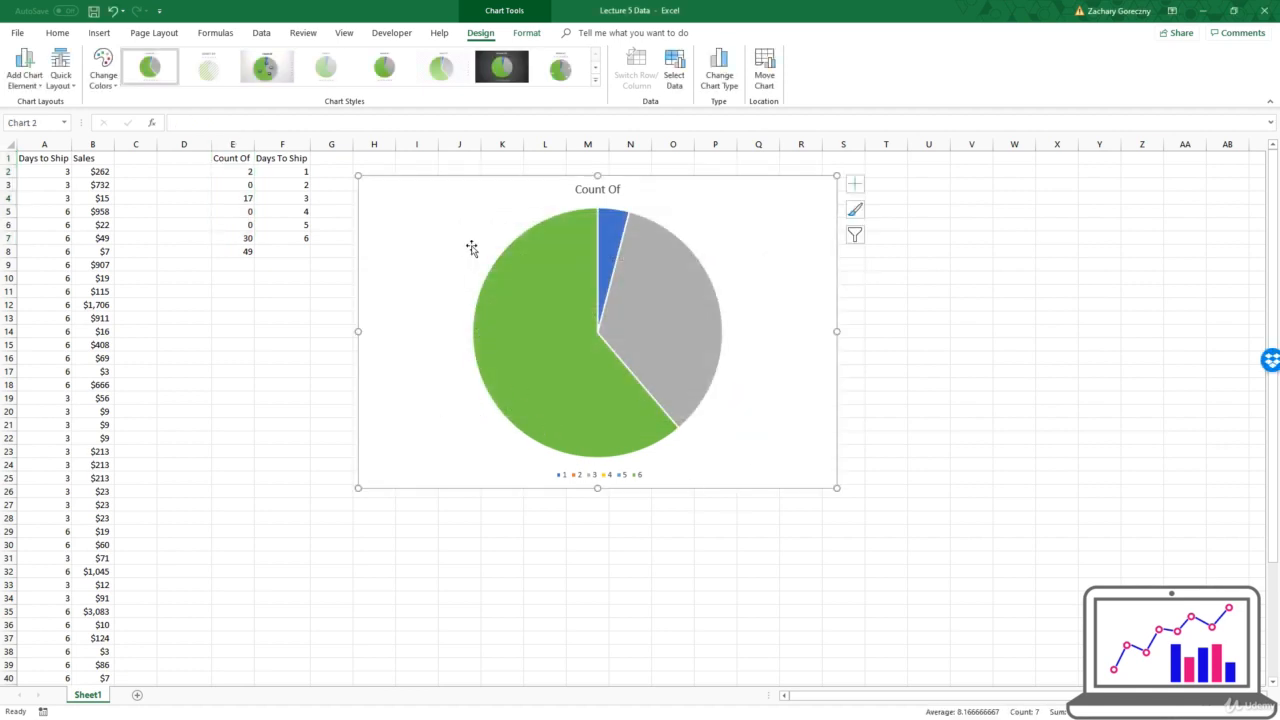
# Change the chart title to "Count Of Days to Ship" and deselect the chart
pyautogui.doubleClick(598, 192)
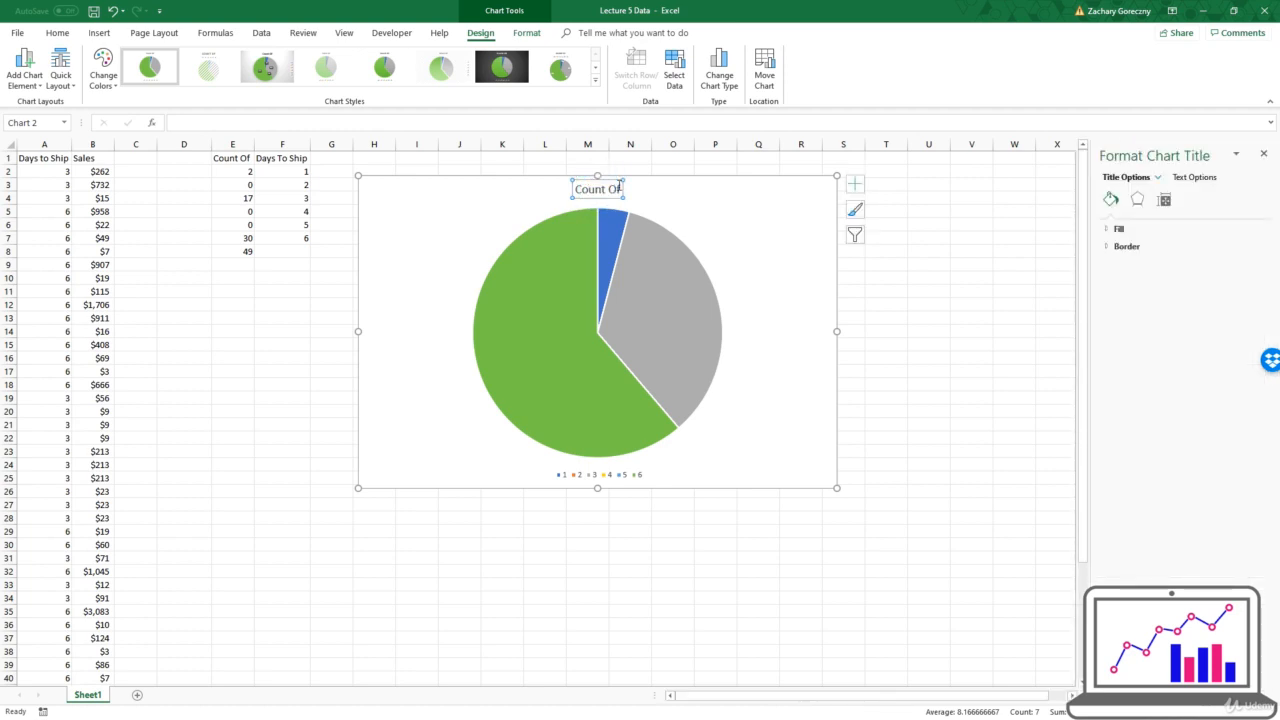
pyautogui.click(617, 185)
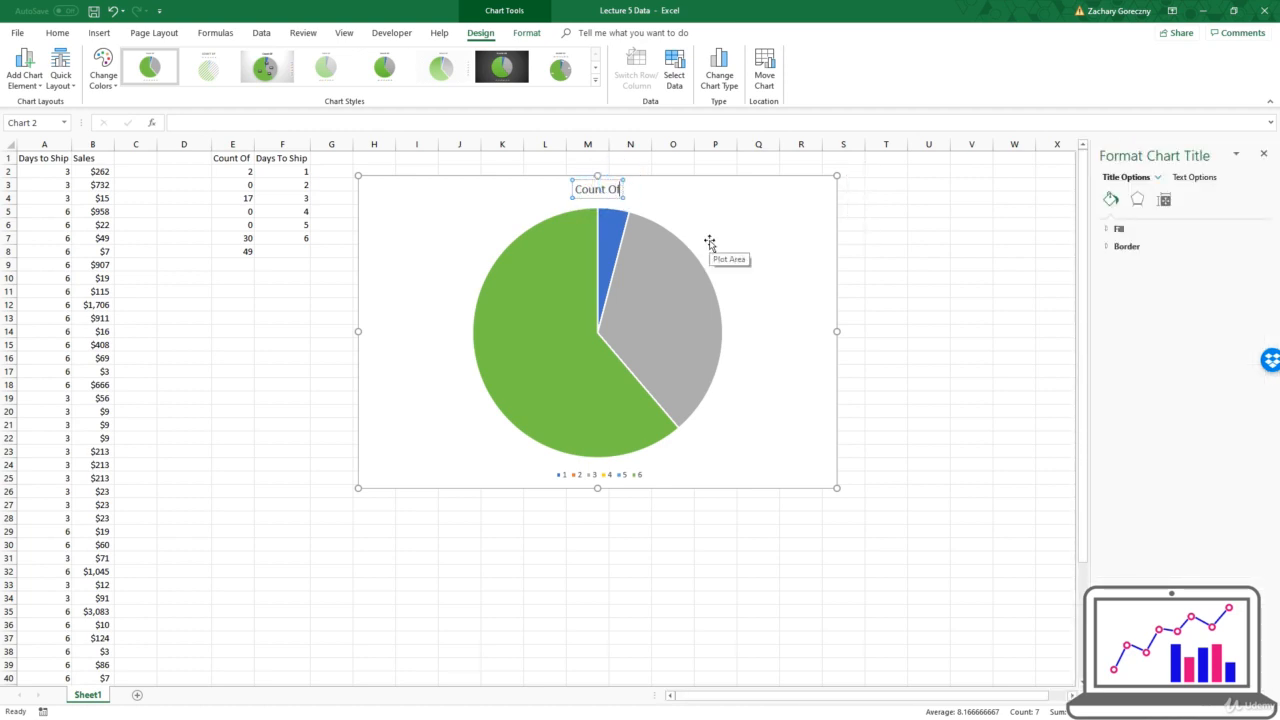
pyautogui.press('BackSpace')
pyautogui.write('f Days to Ship')
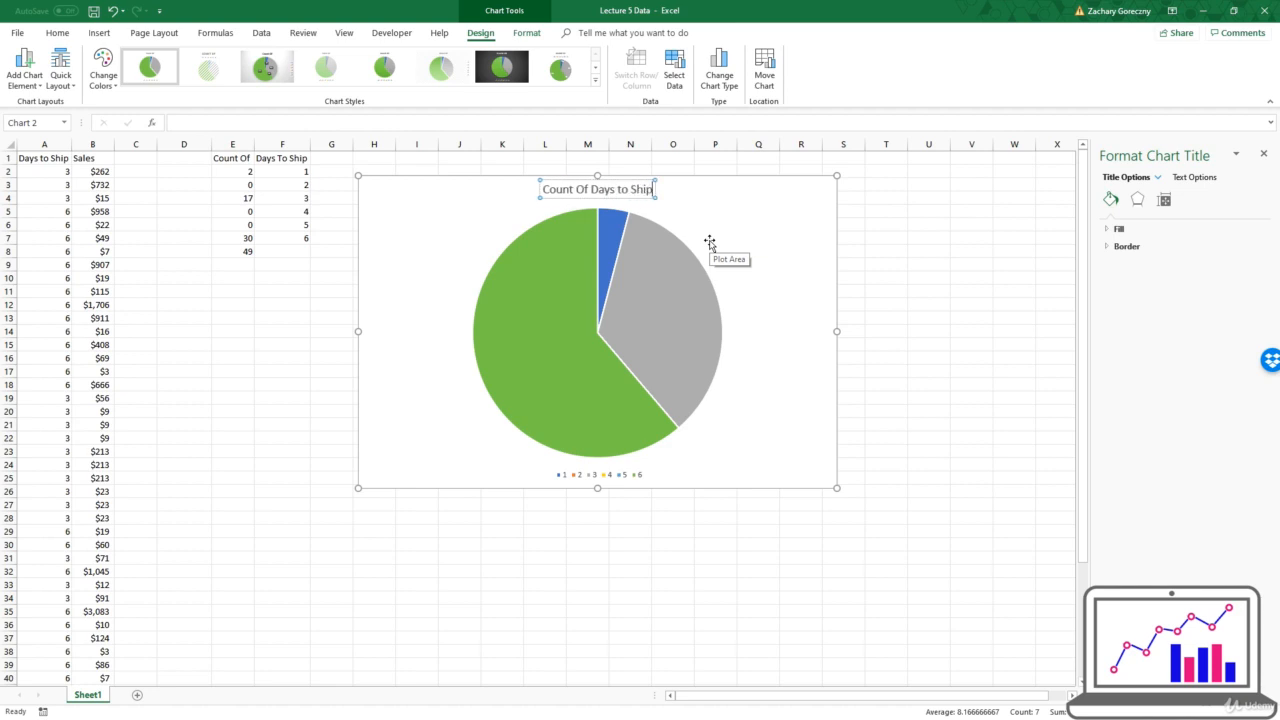
pyautogui.press('Return')
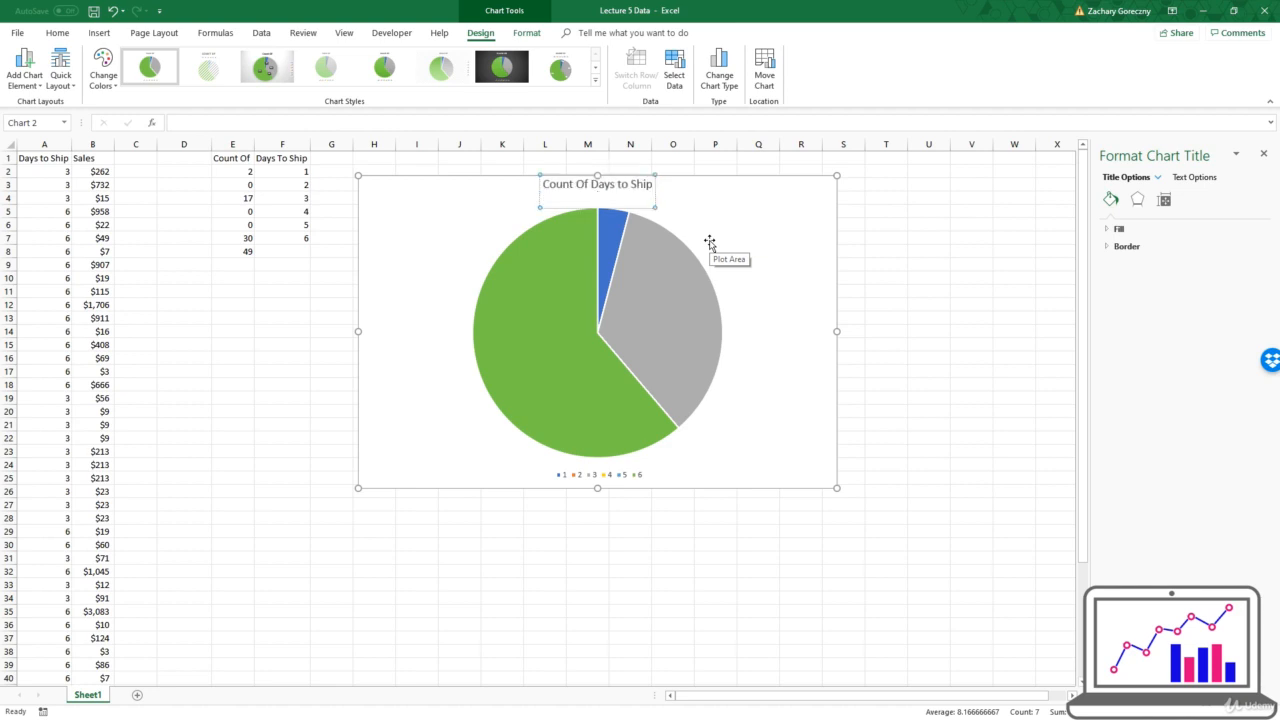
pyautogui.click(1080, 321)
pyautogui.click(890, 280)
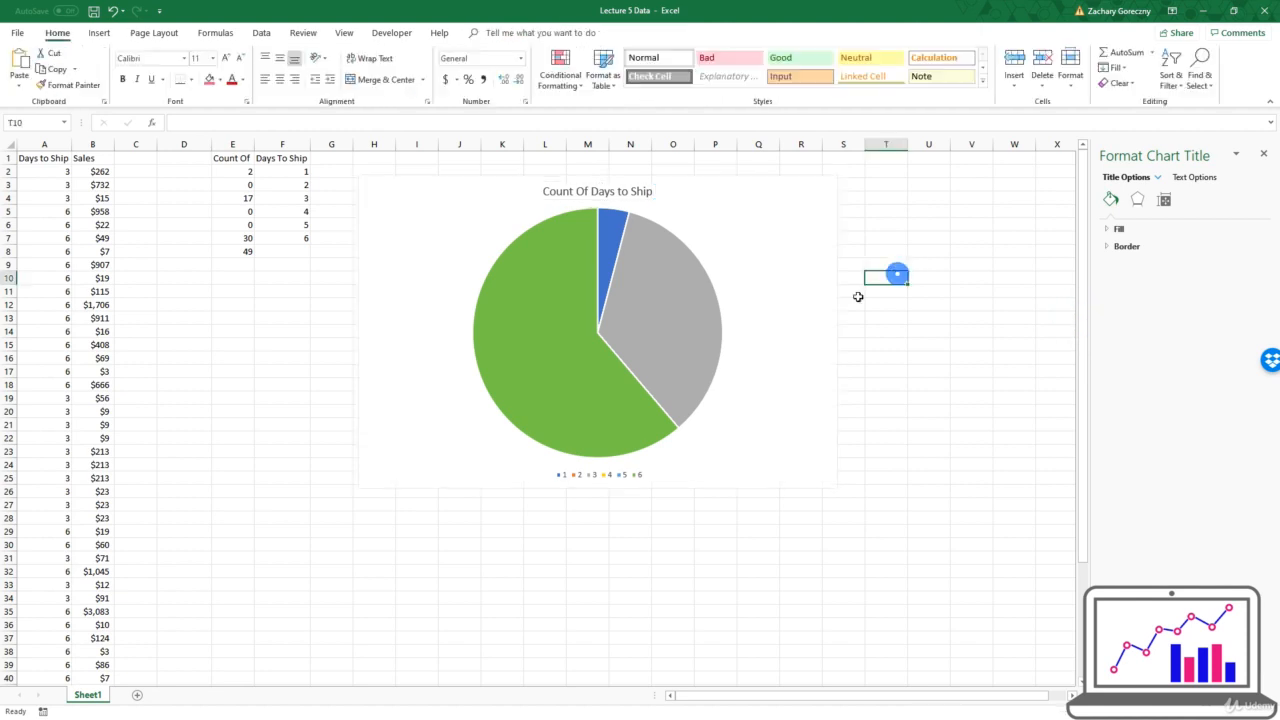
# Shift the pie chart slightly closer to the summary table and apply the chart style with the dark gradient background
pyautogui.click(783, 283)
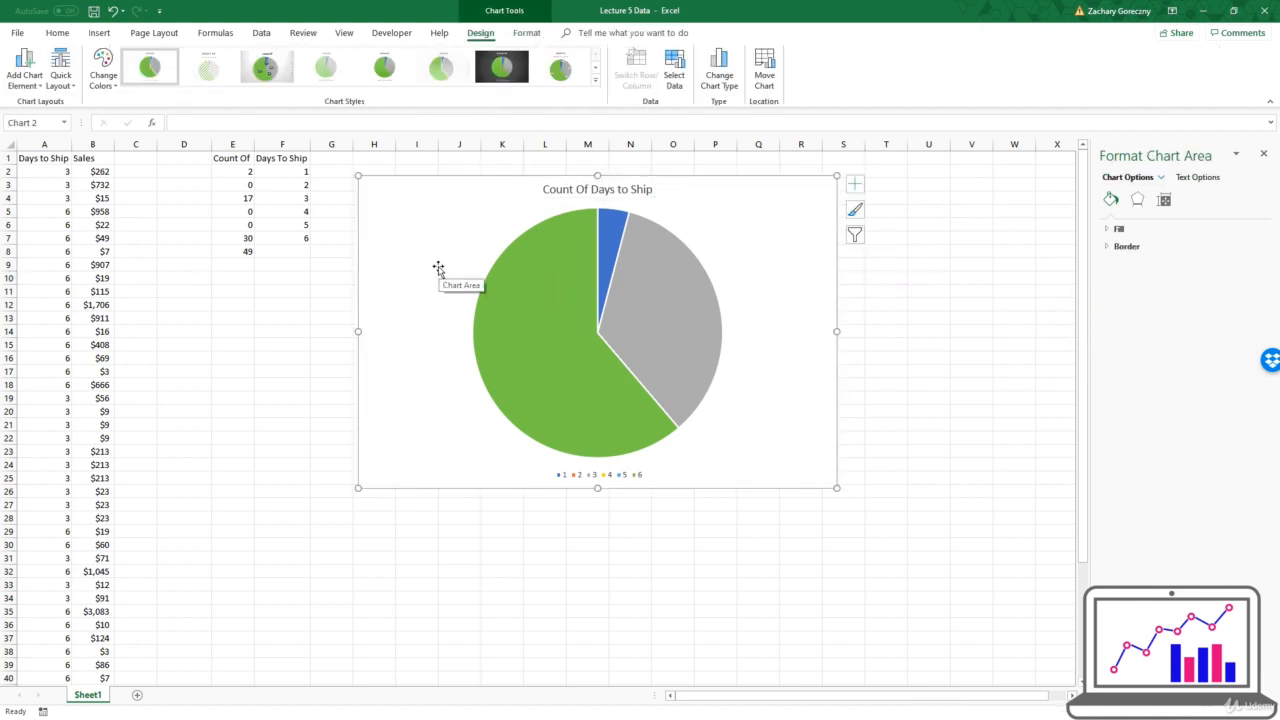
pyautogui.moveTo(428, 259); pyautogui.dragTo(410, 252)
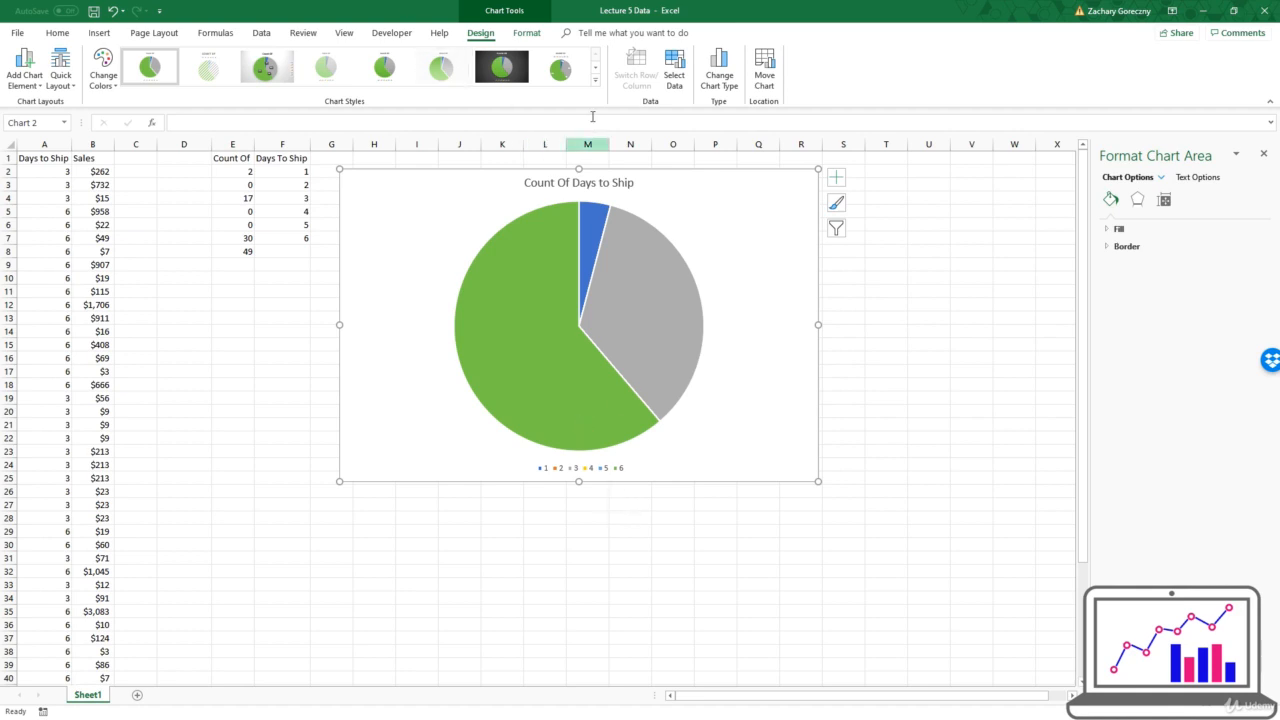
pyautogui.click(594, 80)
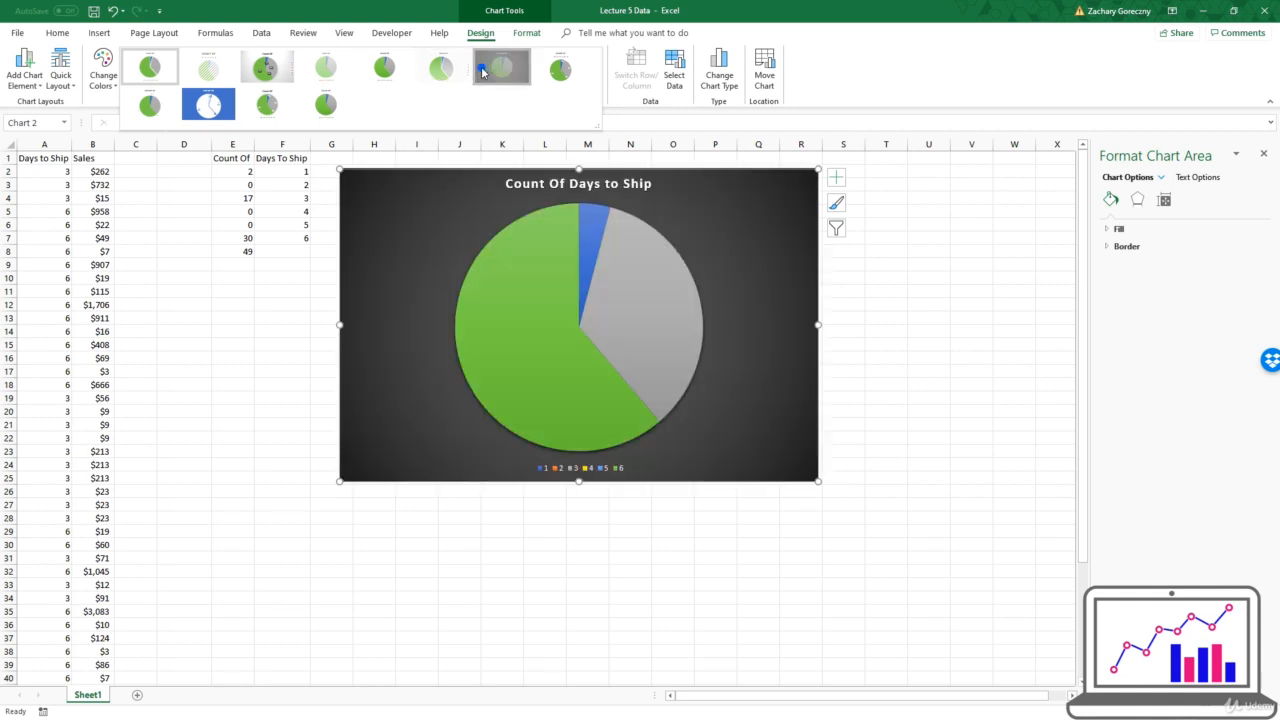
pyautogui.click(482, 72)
pyautogui.click(706, 614)
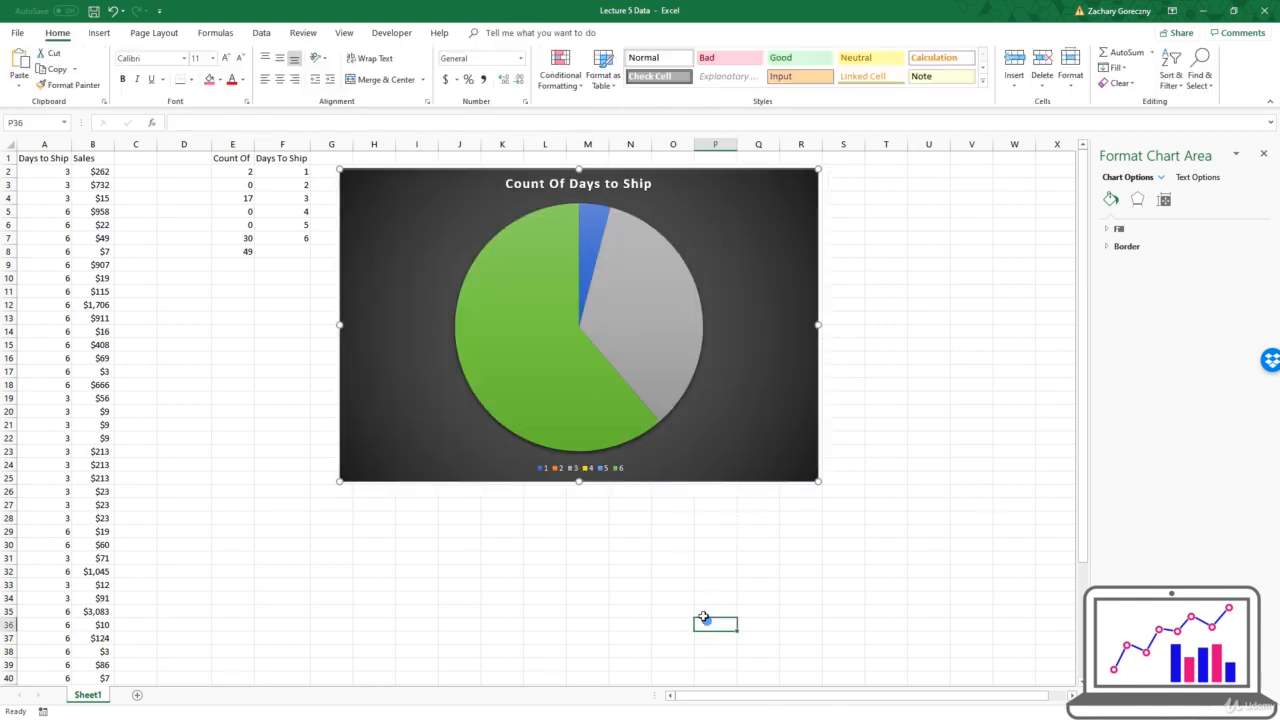
# Enlarge the pie chart's legend box slightly and recentre it beneath the pie
pyautogui.click(577, 369)
pyautogui.click(567, 467)
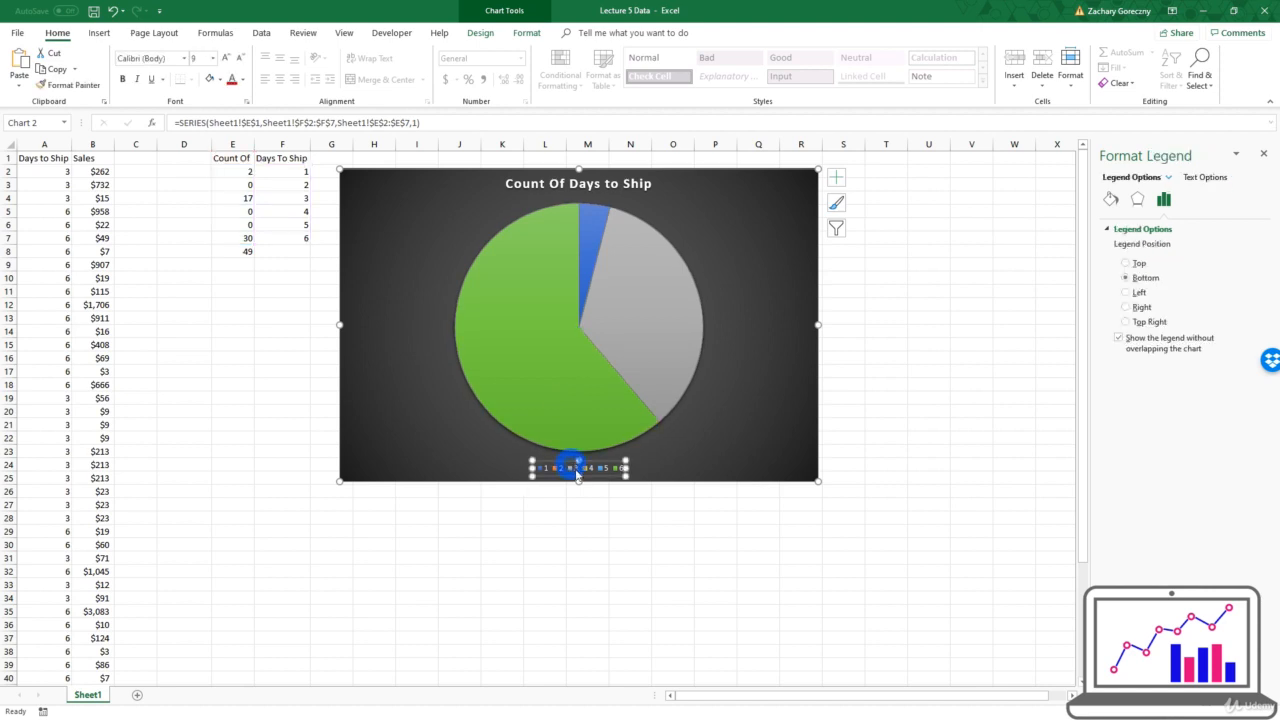
pyautogui.moveTo(630, 458); pyautogui.dragTo(645, 443)
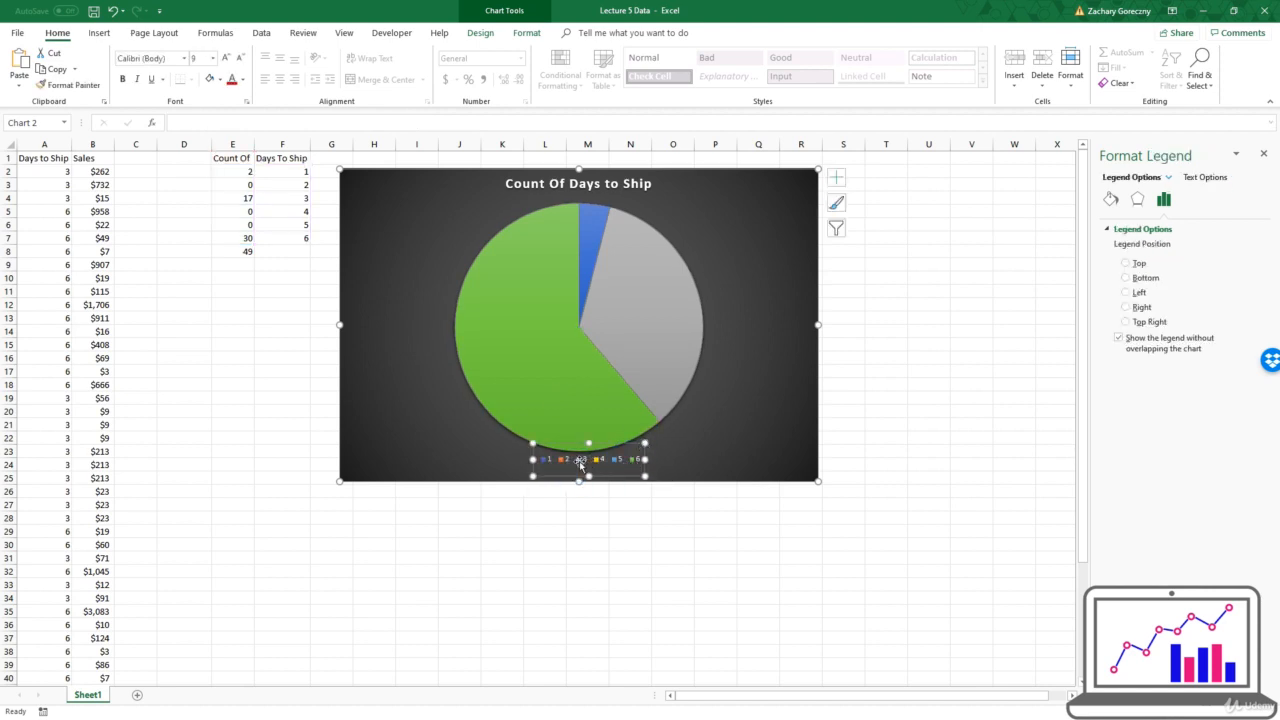
pyautogui.click(583, 460)
pyautogui.click(686, 476)
pyautogui.click(607, 458)
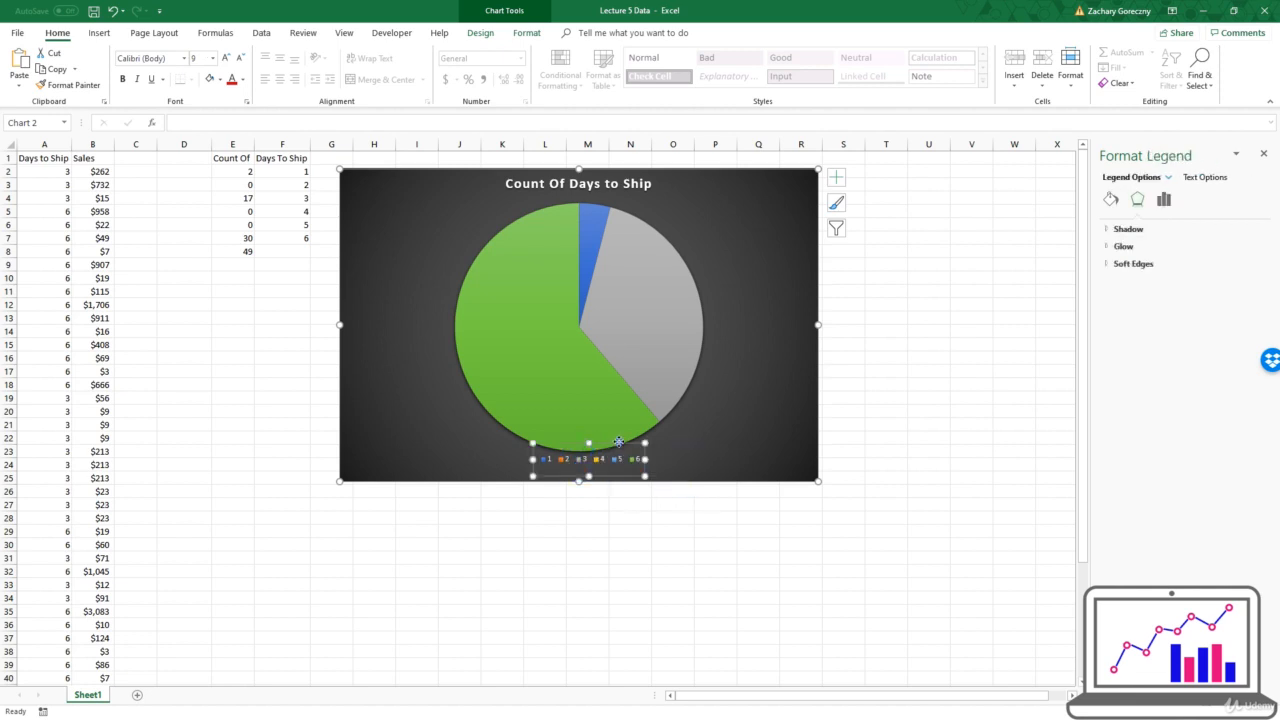
pyautogui.moveTo(618, 441); pyautogui.dragTo(595, 445)
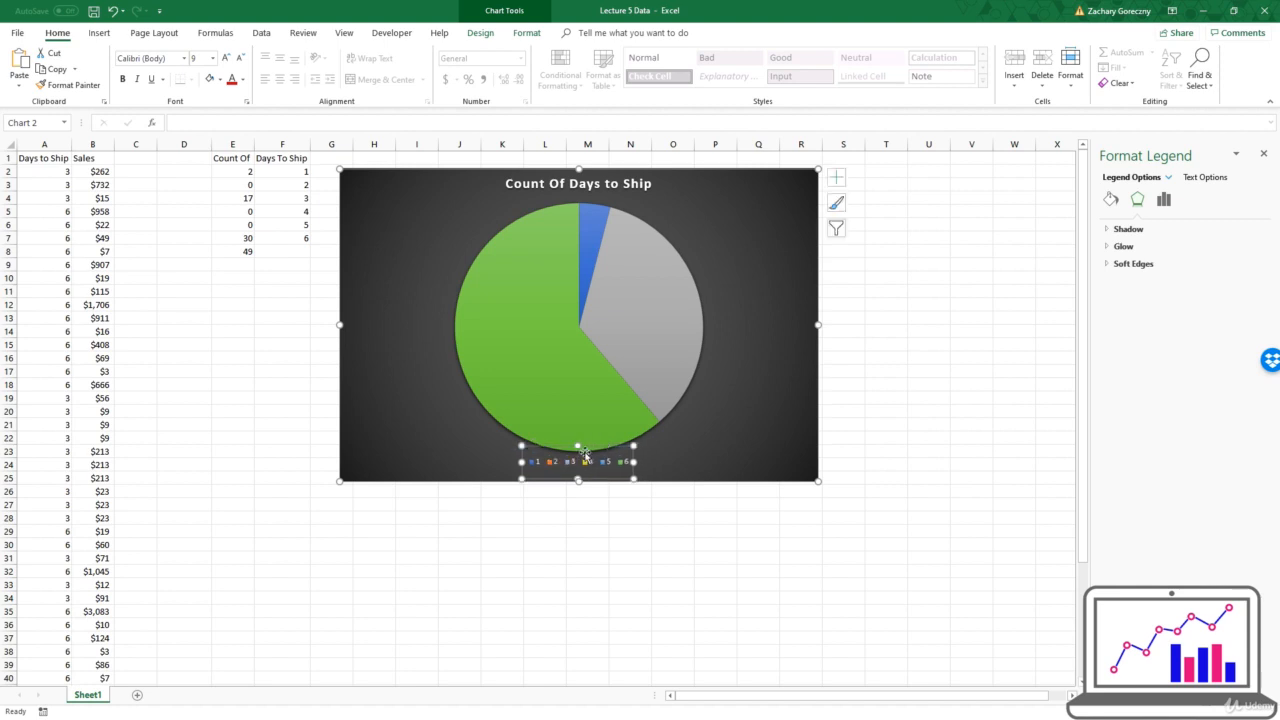
pyautogui.click(448, 425)
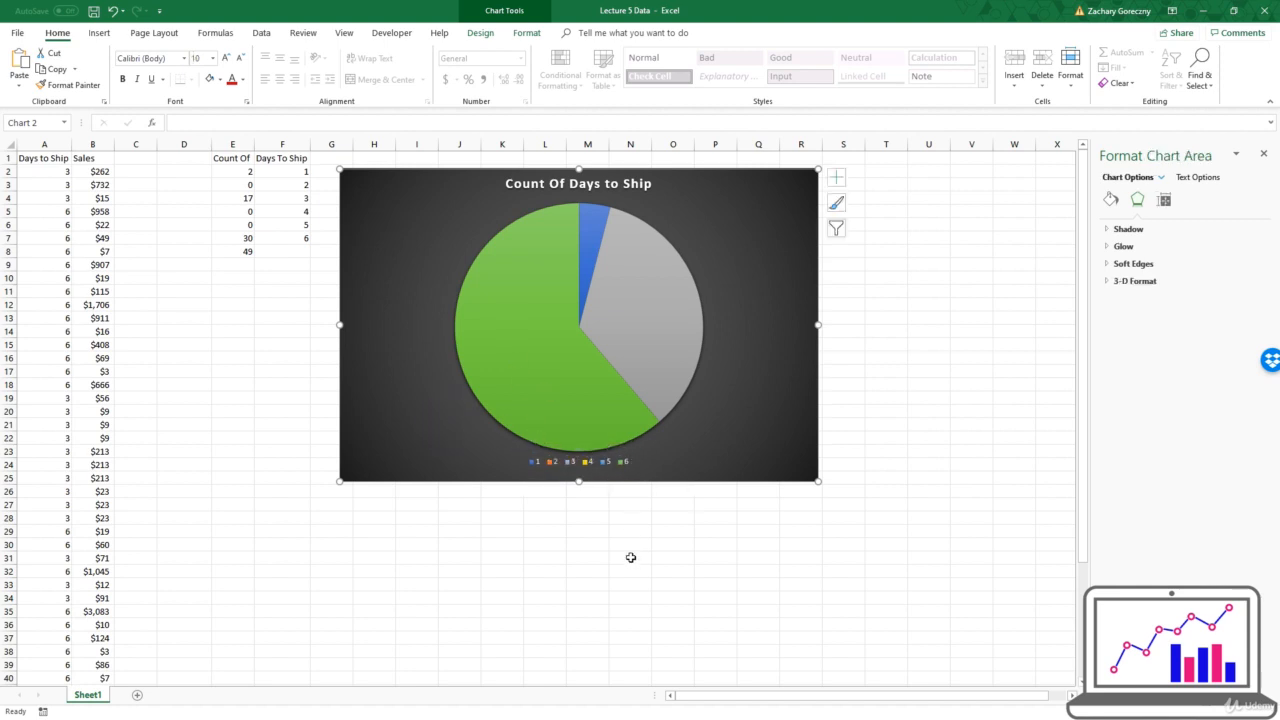
pyautogui.click(601, 218)
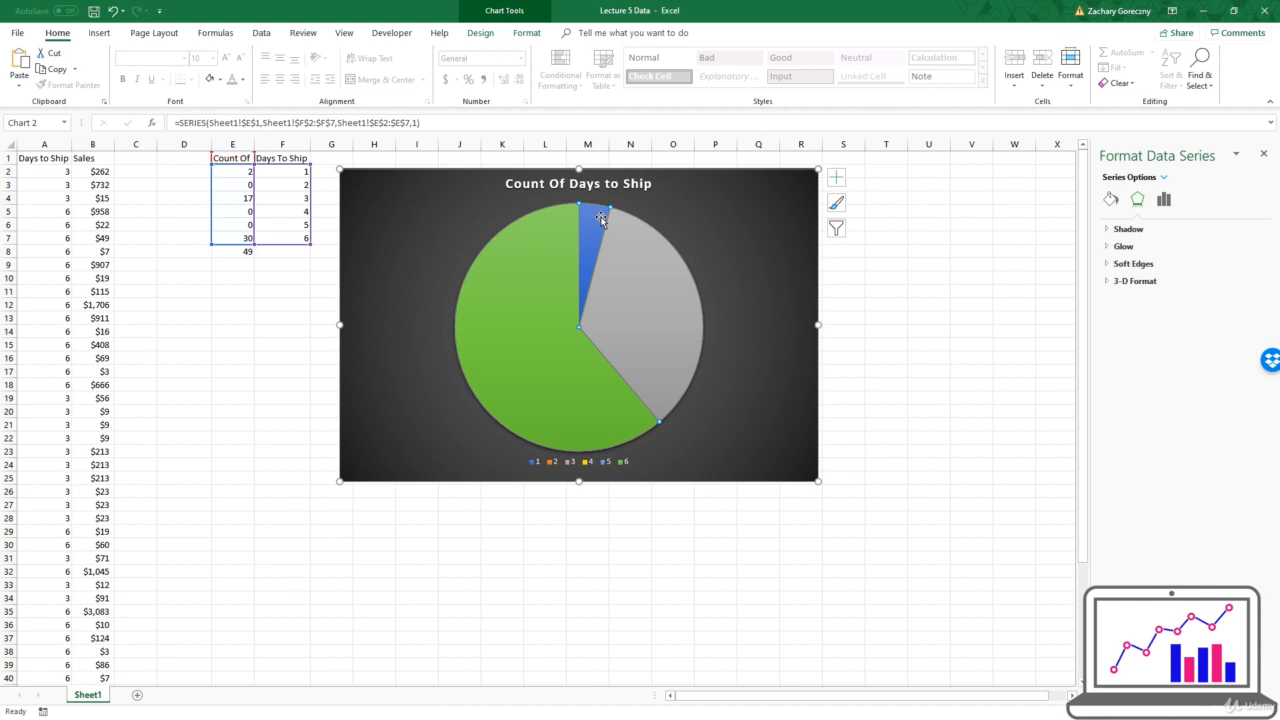
pyautogui.click(659, 286)
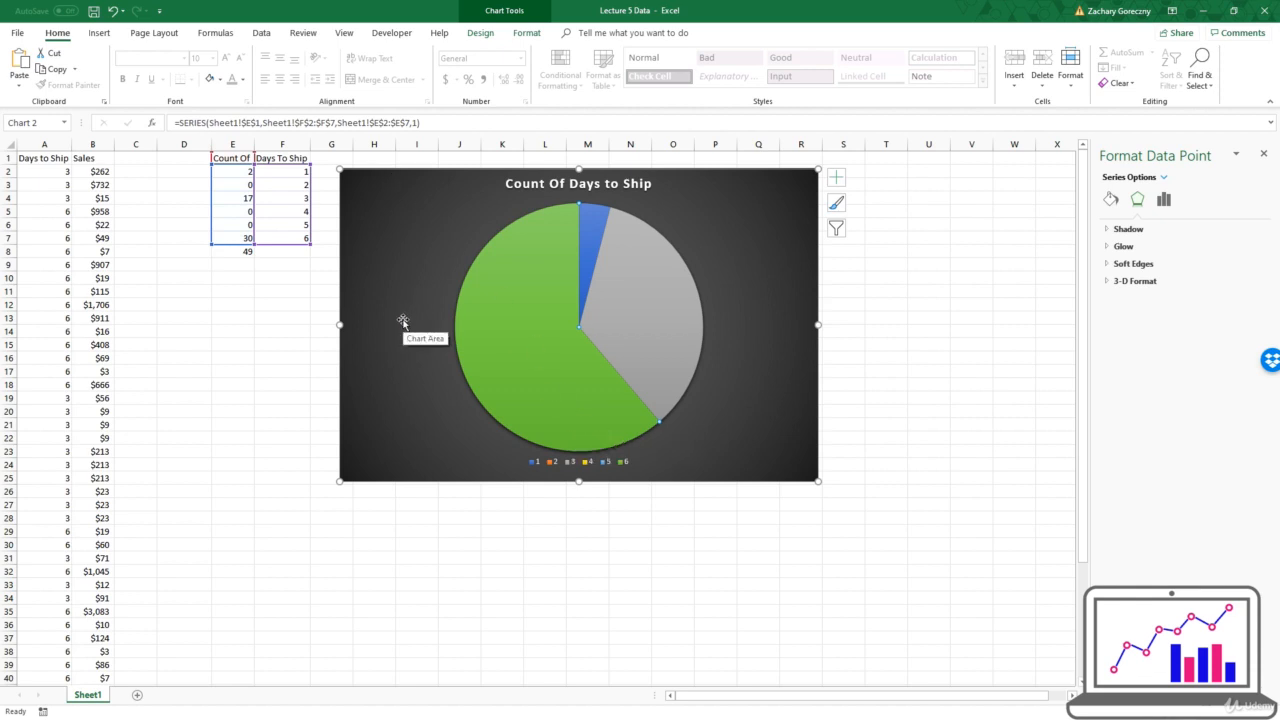
# Add data callout labels to the slices of the Count Of Days to Ship pie chart
pyautogui.click(297, 396)
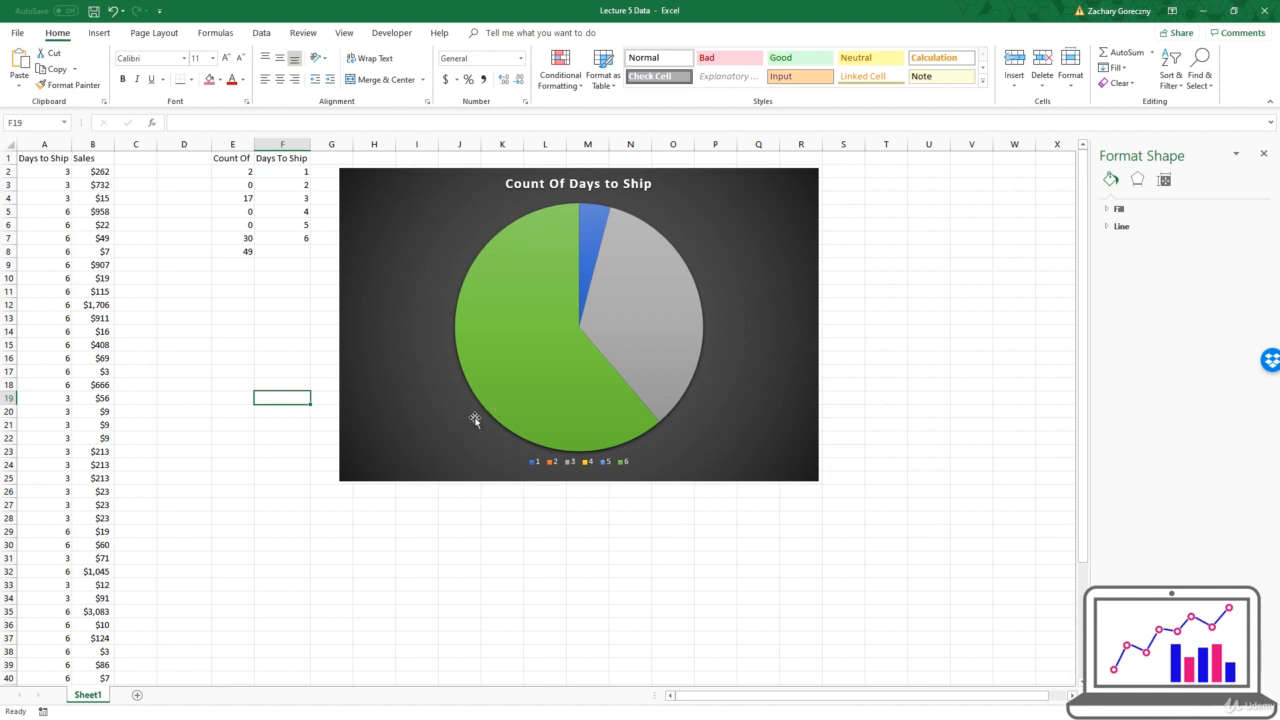
pyautogui.click(518, 346)
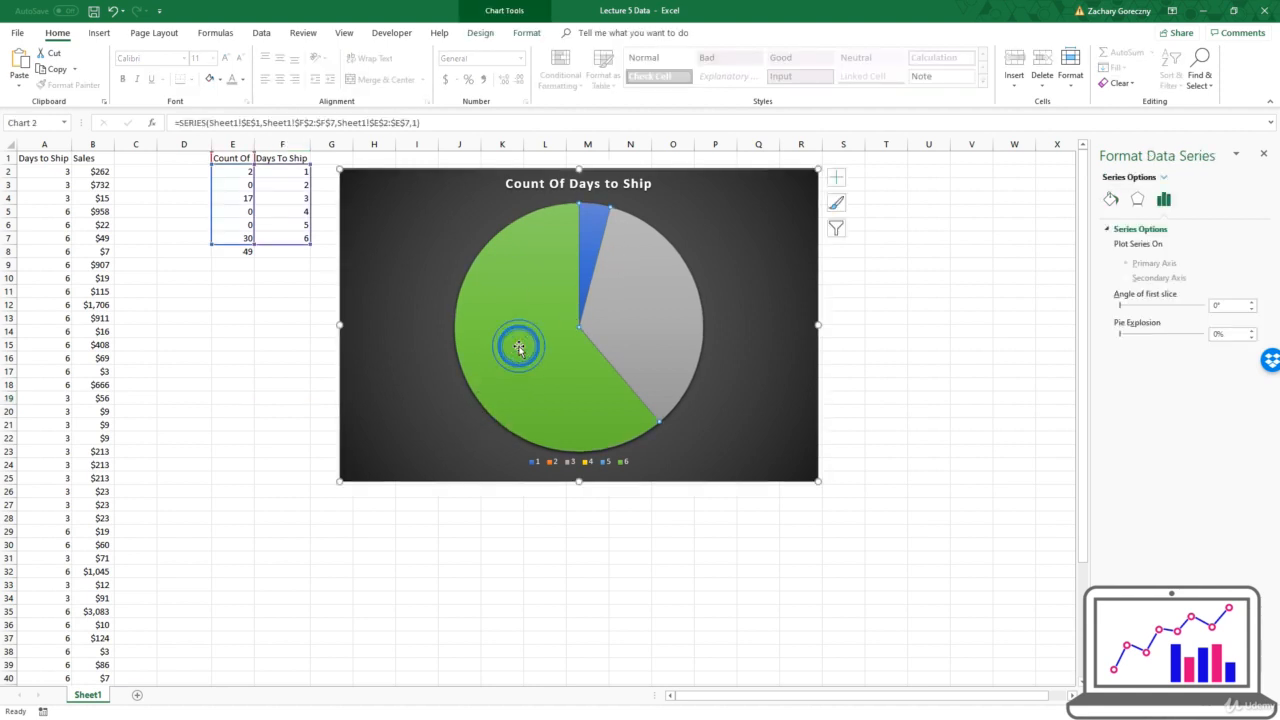
pyautogui.click(386, 212)
pyautogui.click(478, 33)
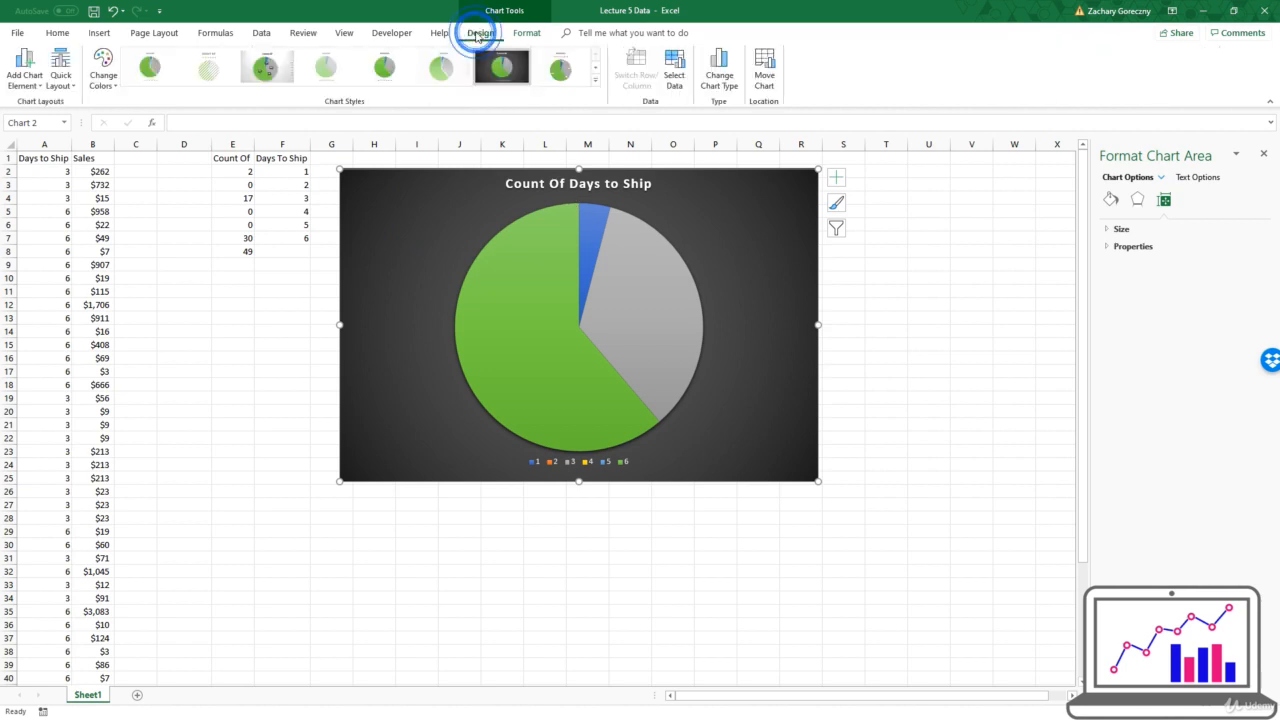
pyautogui.click(25, 80)
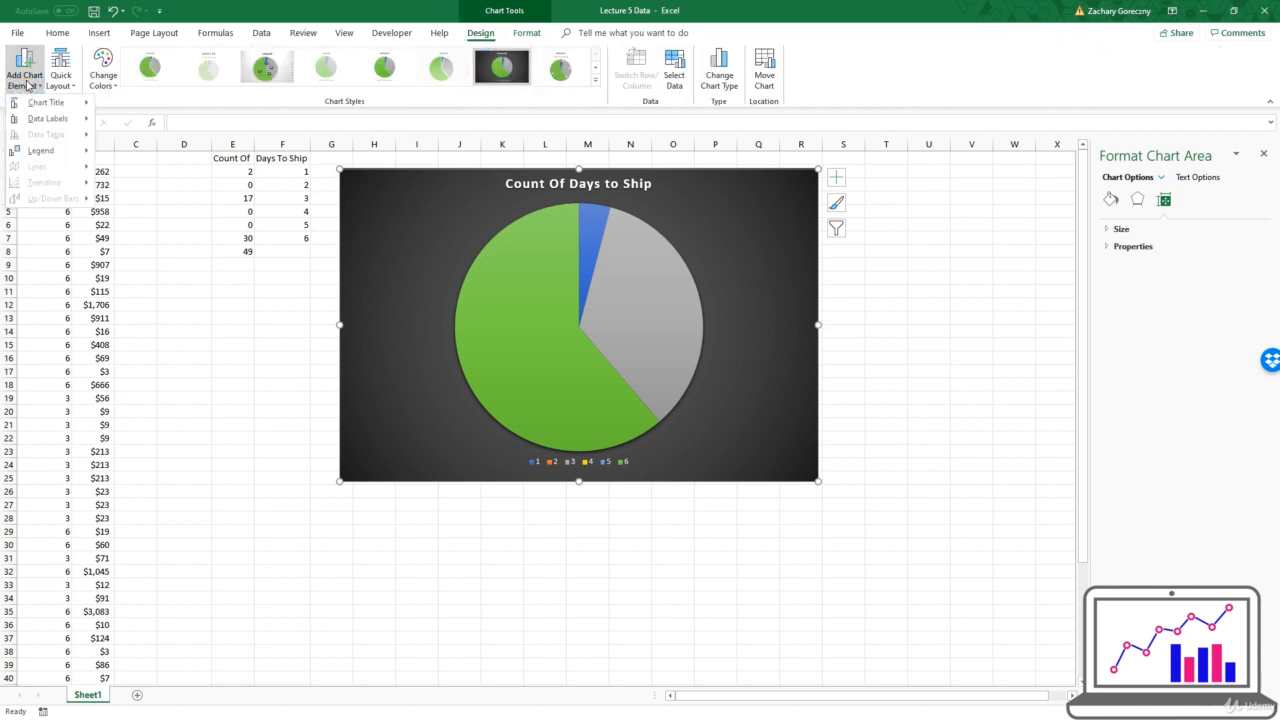
pyautogui.moveTo(48, 120)
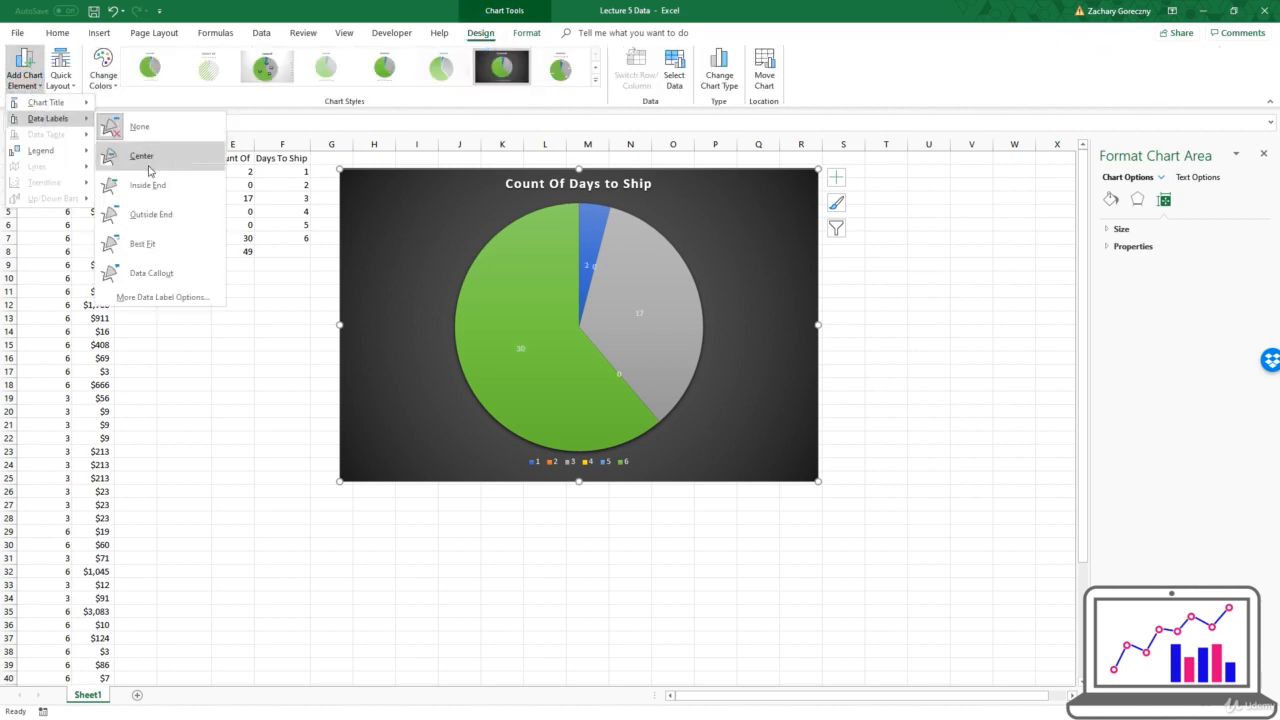
pyautogui.click(186, 275)
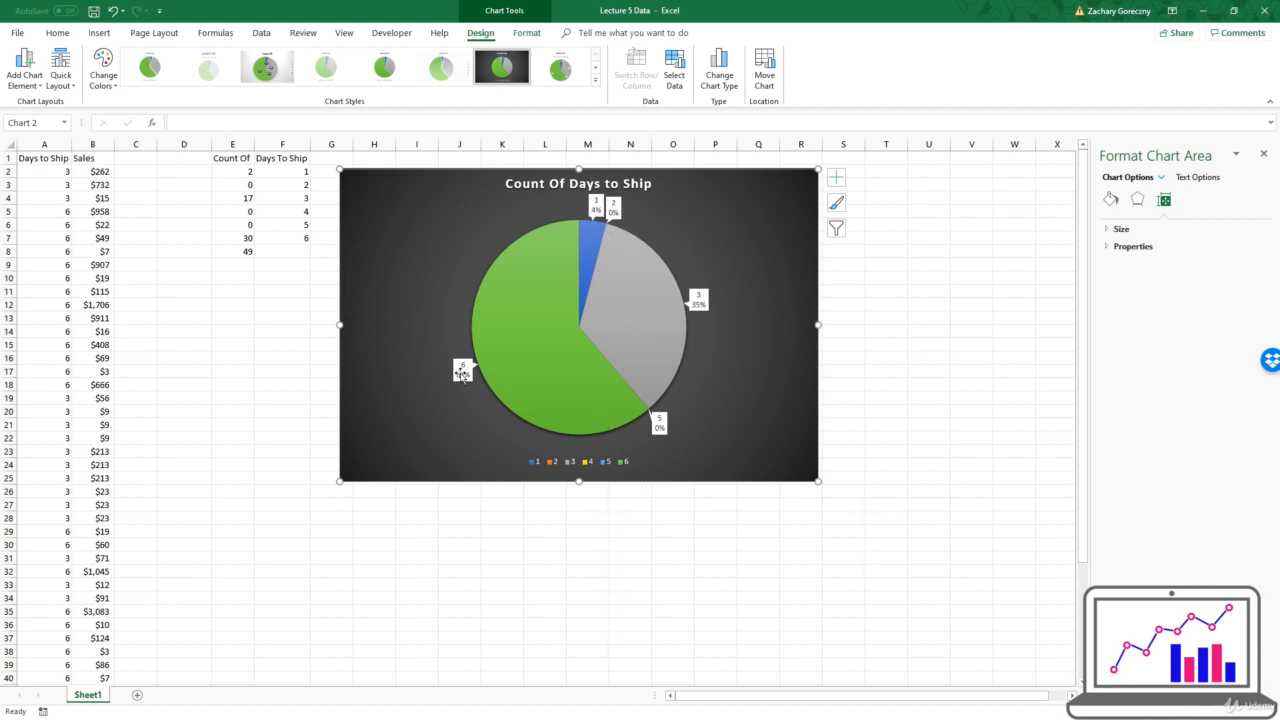
pyautogui.click(462, 238)
pyautogui.moveTo(491, 234); pyautogui.dragTo(530, 268)
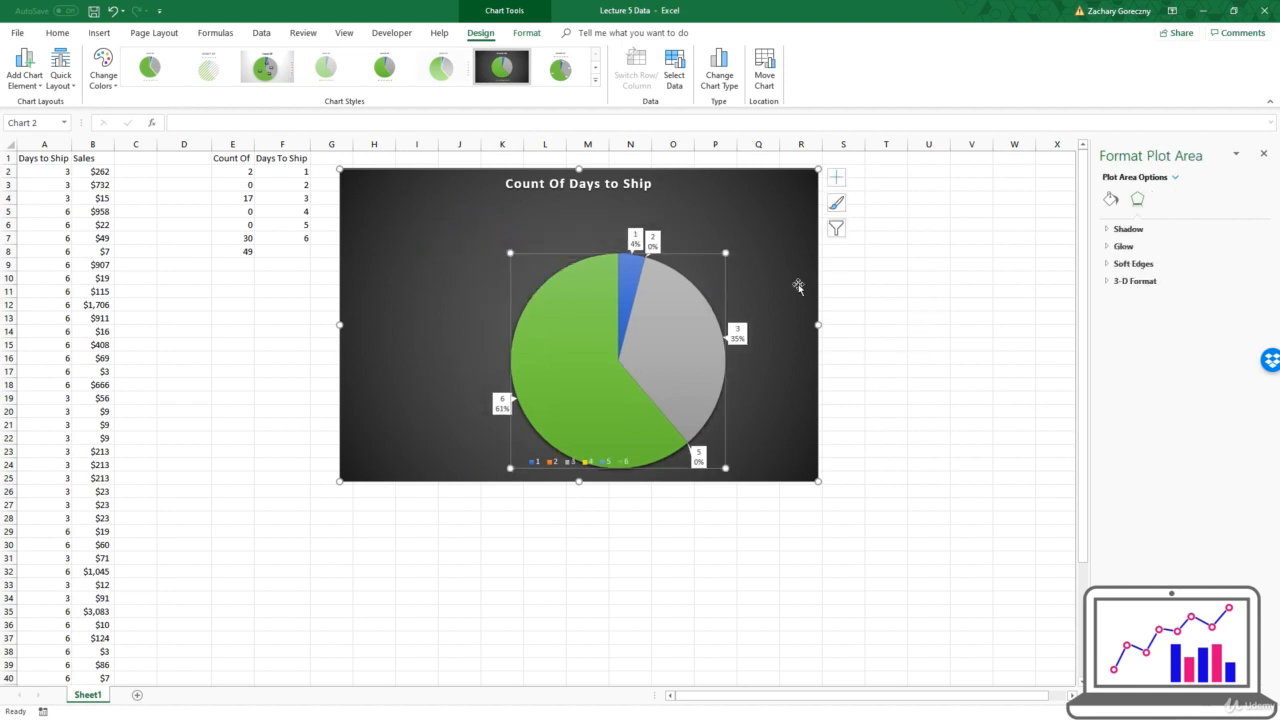
pyautogui.hotkey('ctrl', 'z')
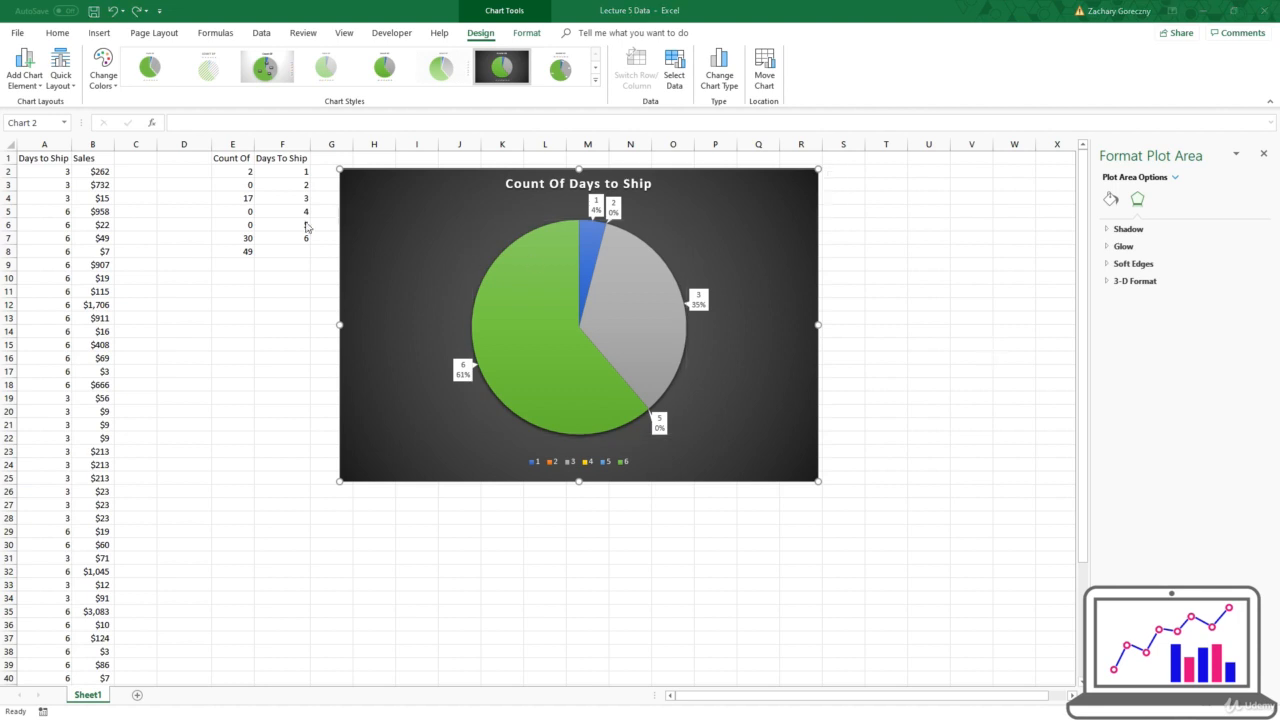
# Move the whole pie chart away from the summary table so it starts near column M, and deselect it
pyautogui.click(405, 198)
pyautogui.moveTo(403, 197); pyautogui.dragTo(625, 226)
pyautogui.click(371, 249)
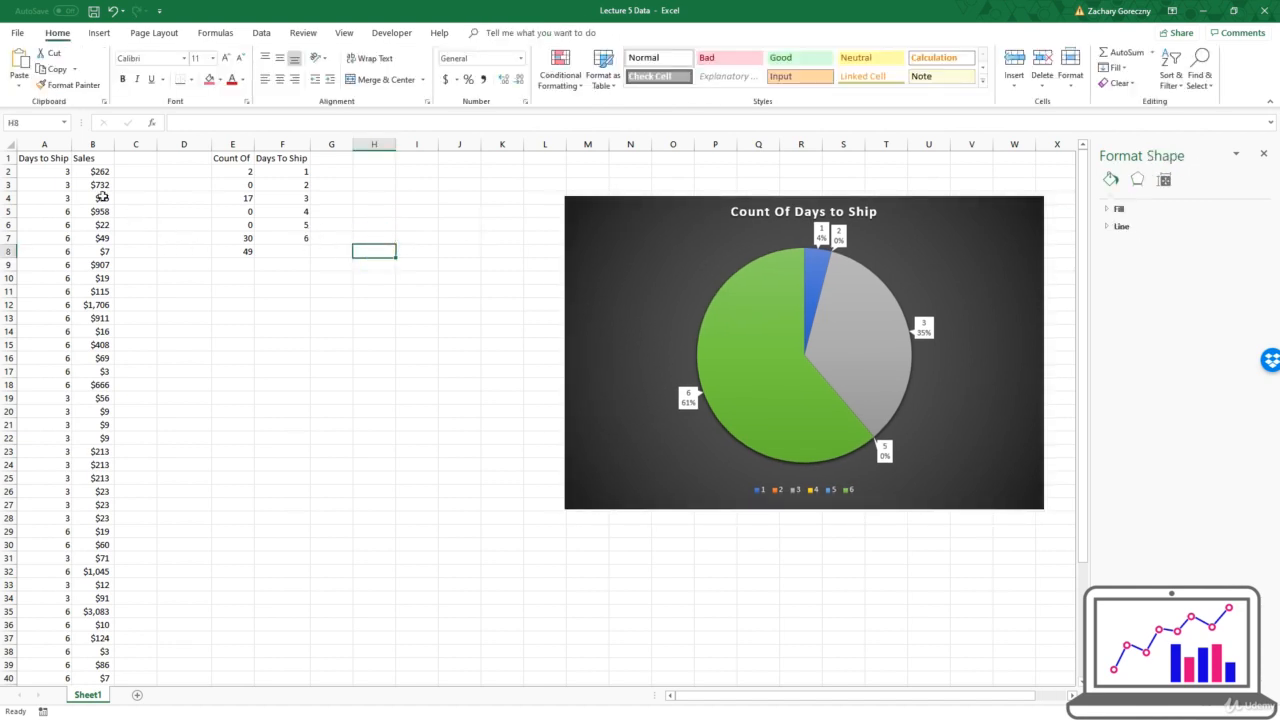
# Insert a Box & Whisker chart of the Sales column, using B1:B50 including the header
pyautogui.click(91, 159)
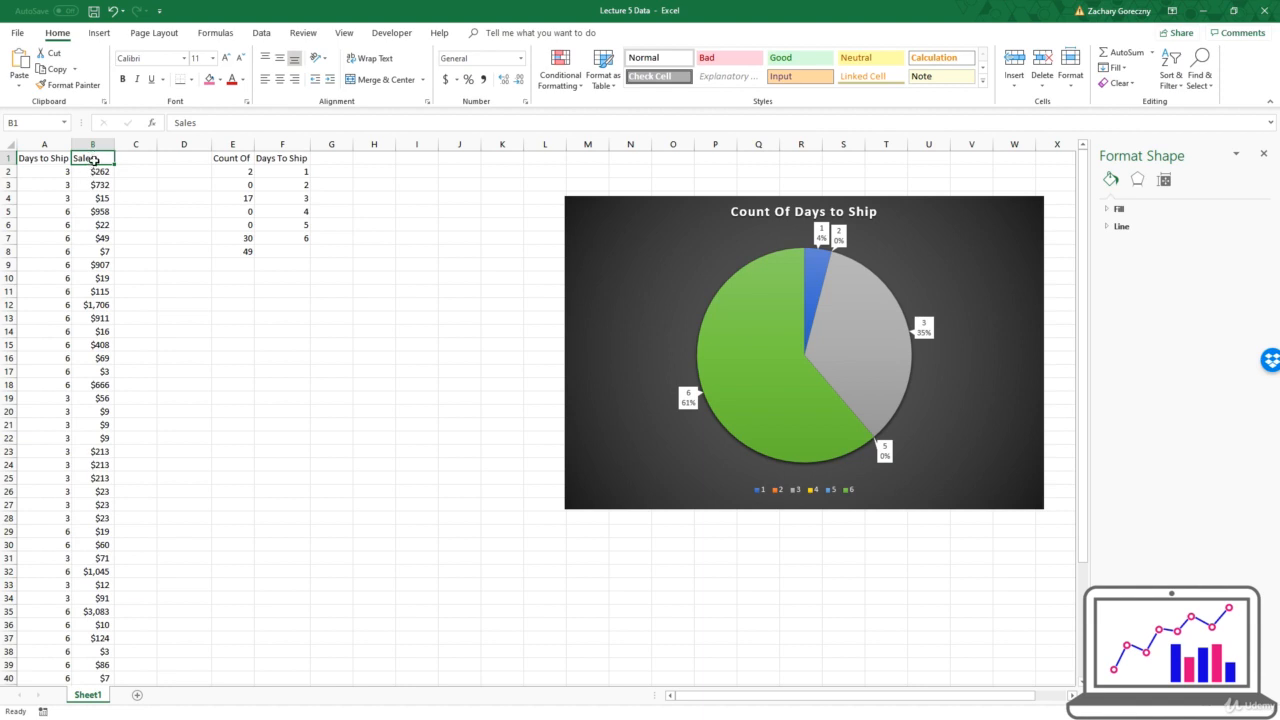
pyautogui.click(93, 158)
pyautogui.hotkey('ctrl', 'shift', 'Down')
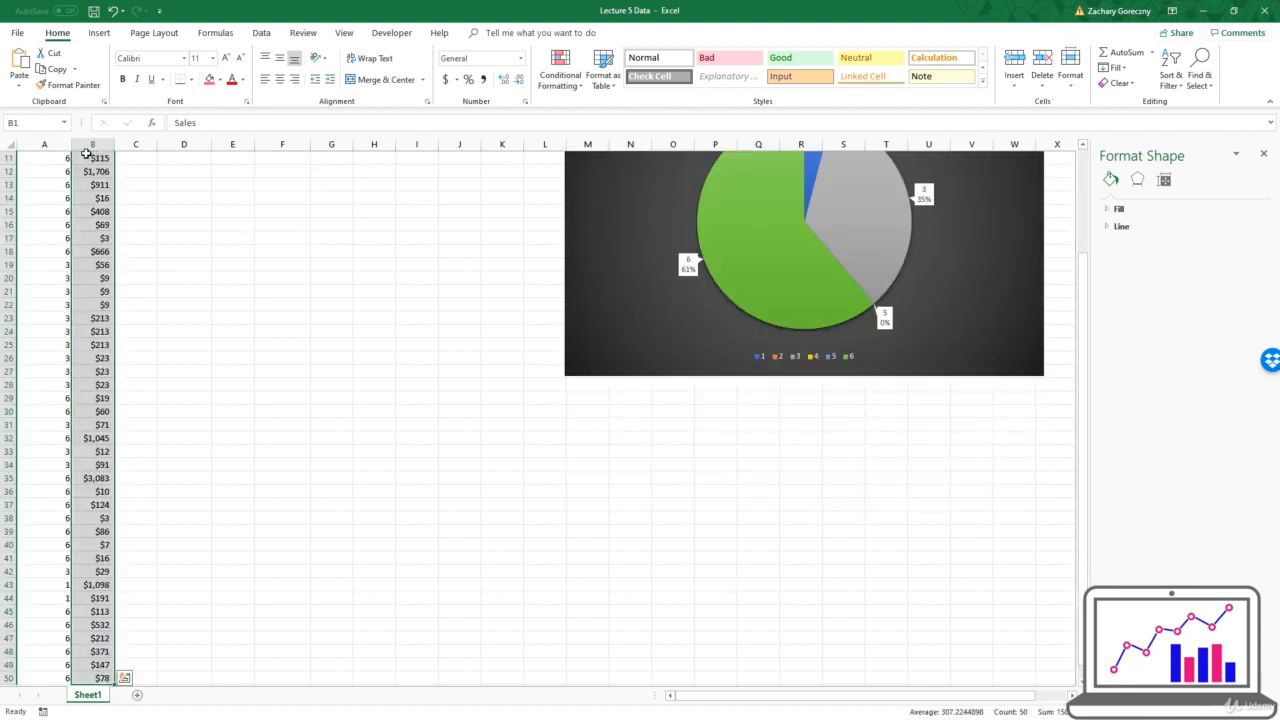
pyautogui.scroll(4, 185, 228)
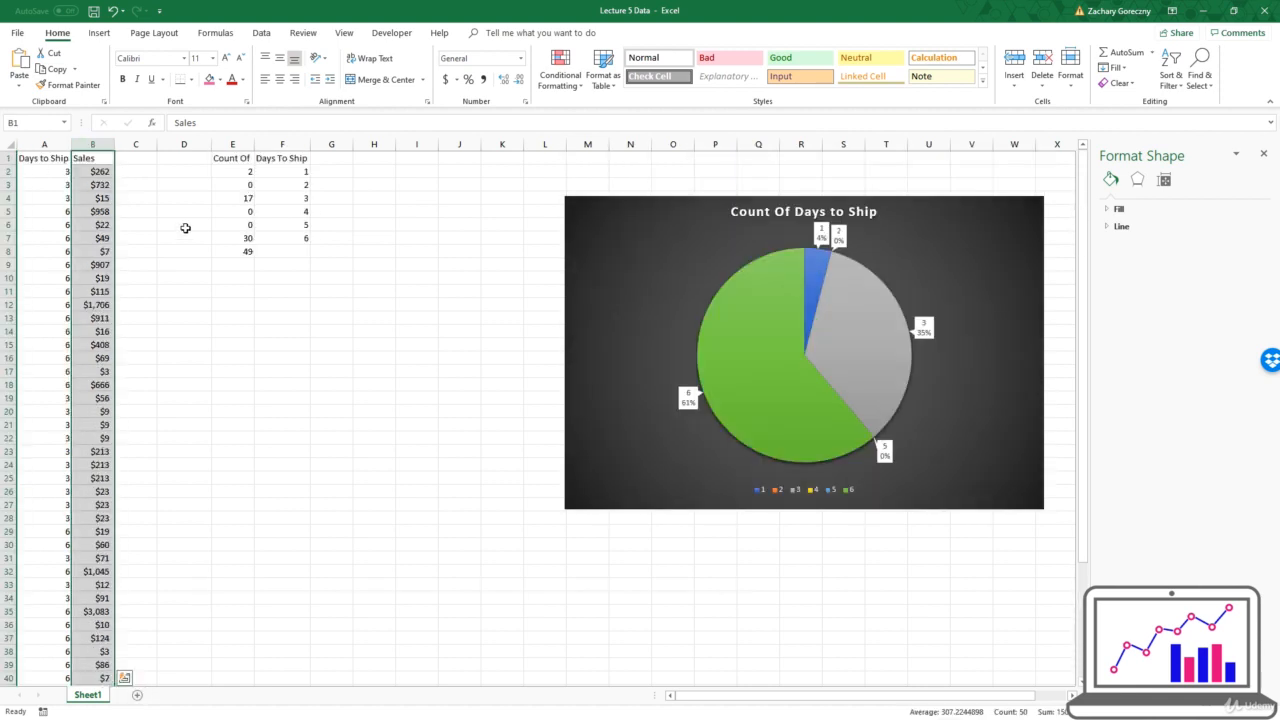
pyautogui.click(99, 33)
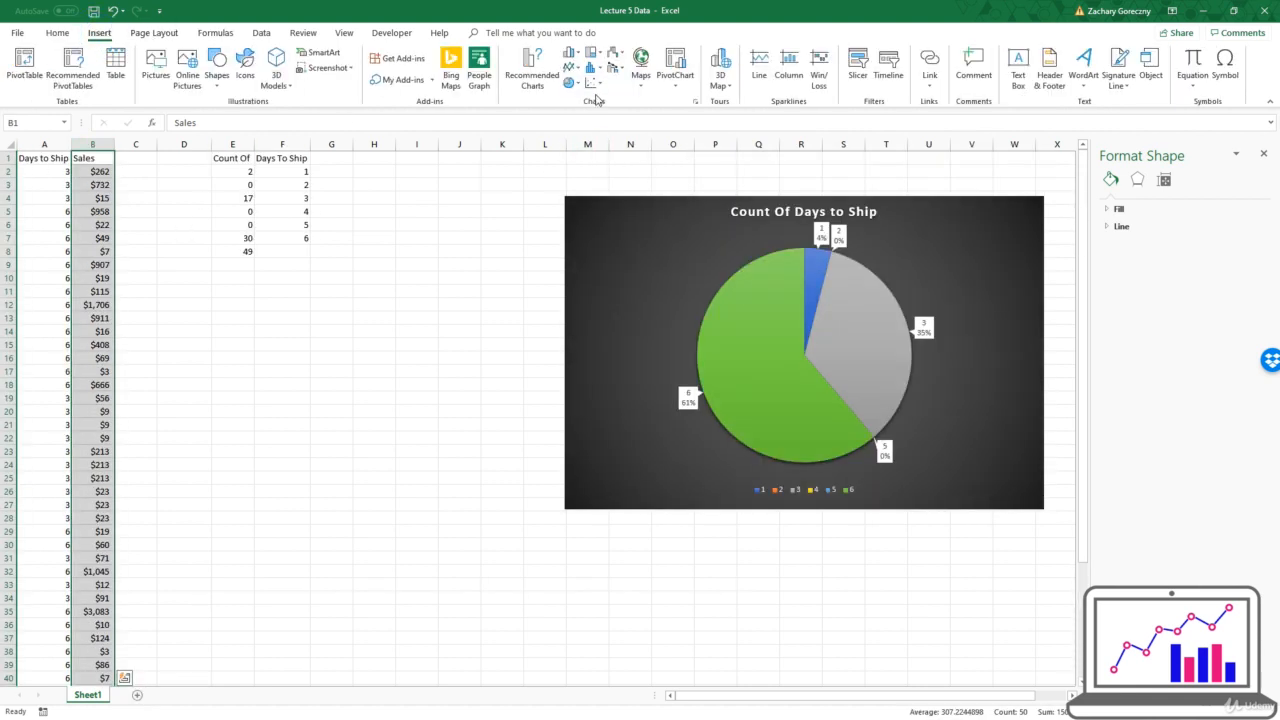
pyautogui.click(530, 72)
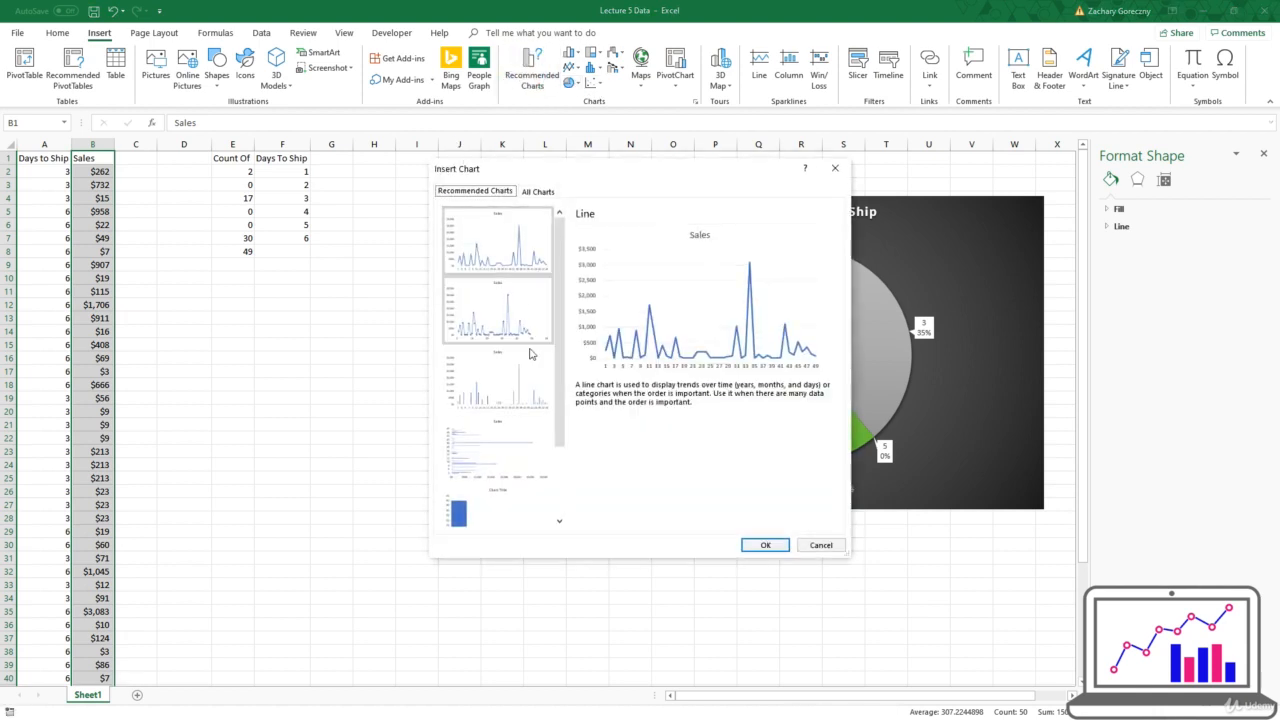
pyautogui.scroll(-3, 489, 387)
pyautogui.scroll(3, 489, 387)
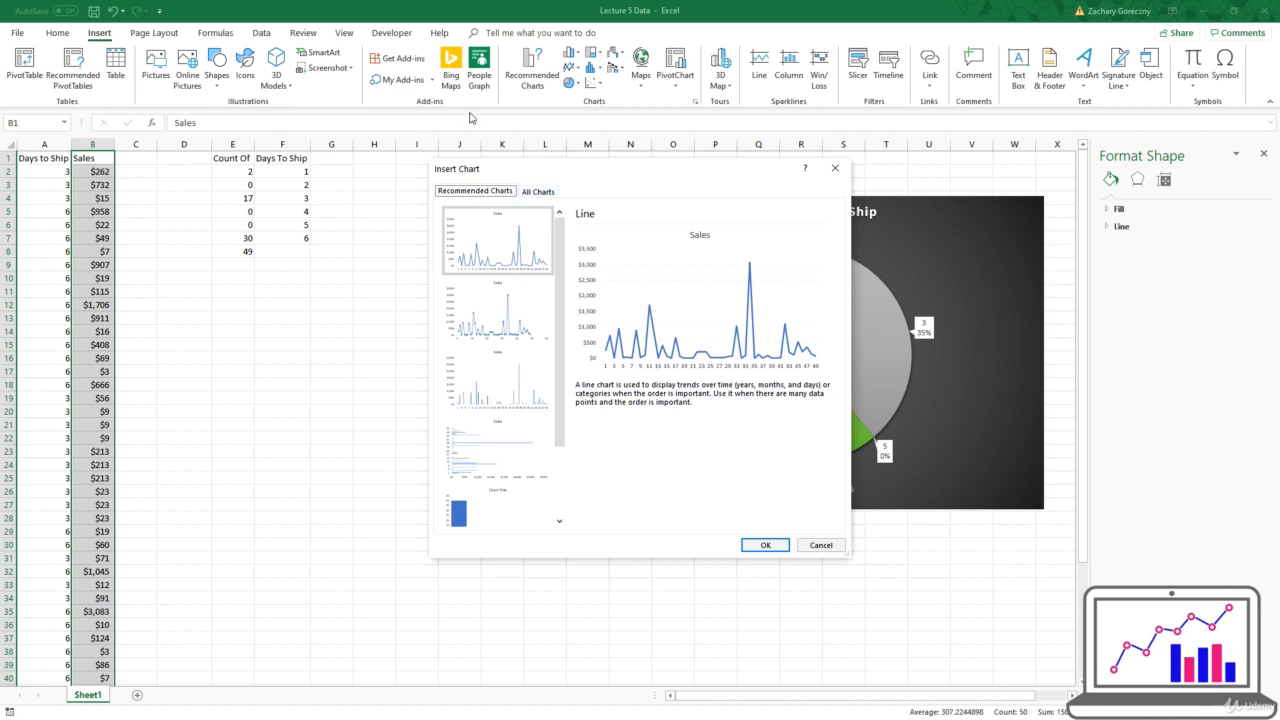
pyautogui.click(545, 196)
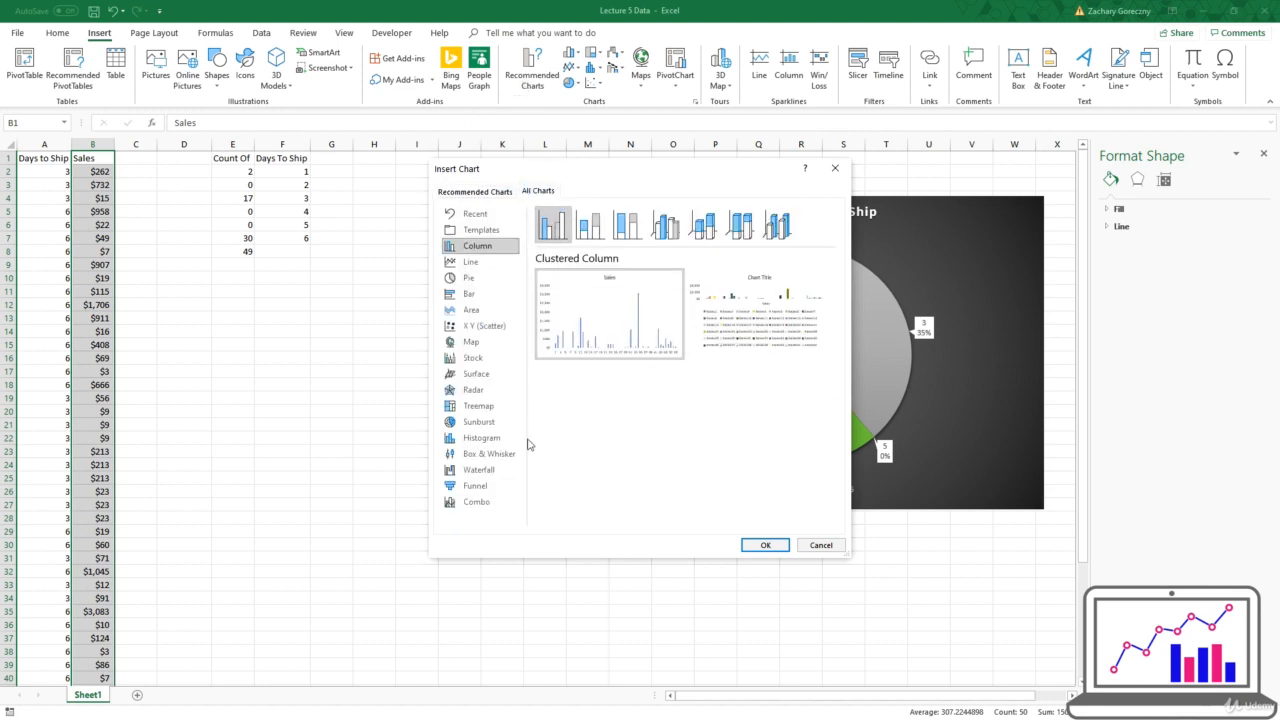
pyautogui.click(497, 453)
pyautogui.moveTo(619, 321)
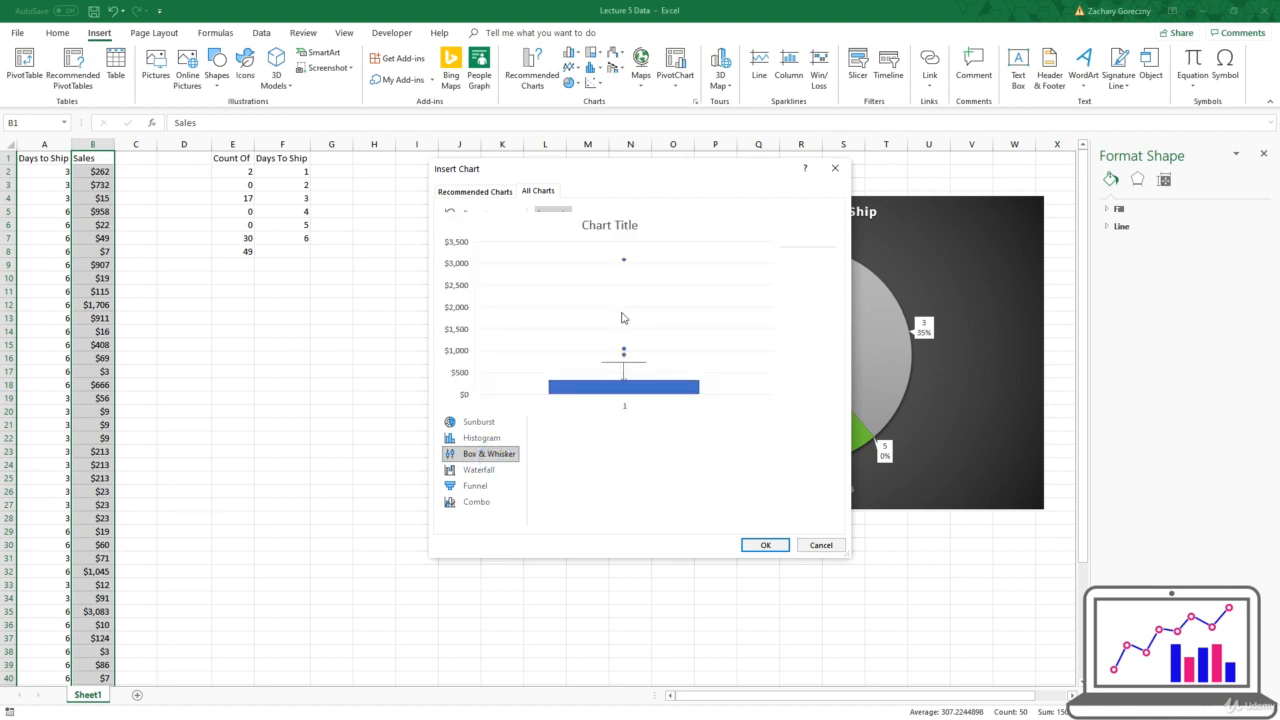
pyautogui.click(765, 545)
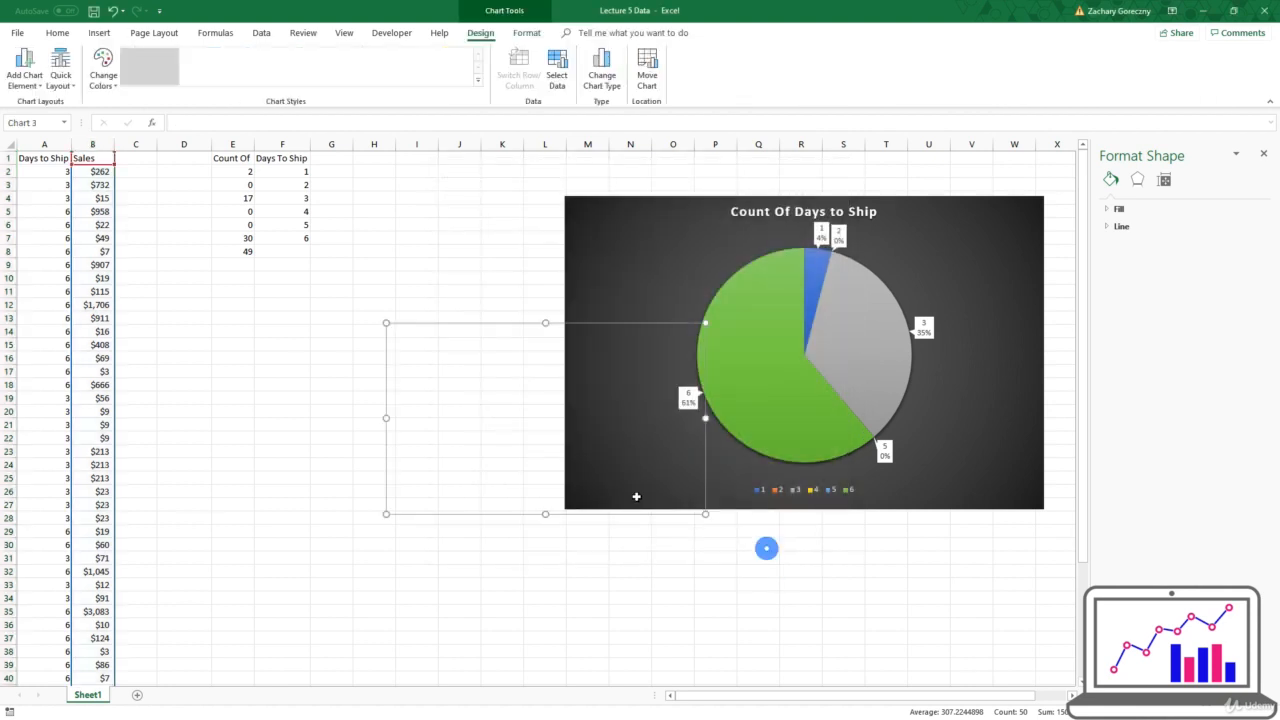
# Make the box and whisker chart taller and narrower, and place it between the summary table and the pie chart
pyautogui.moveTo(466, 337); pyautogui.dragTo(334, 283)
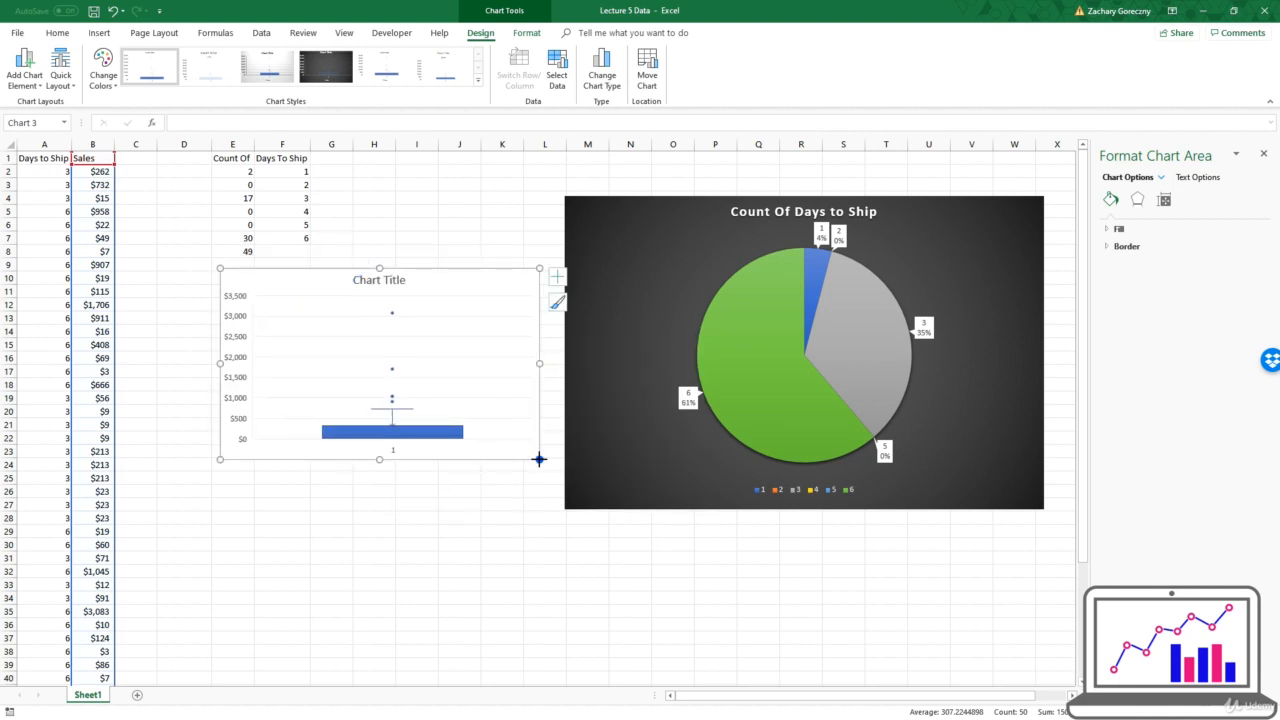
pyautogui.moveTo(539, 460); pyautogui.dragTo(450, 636)
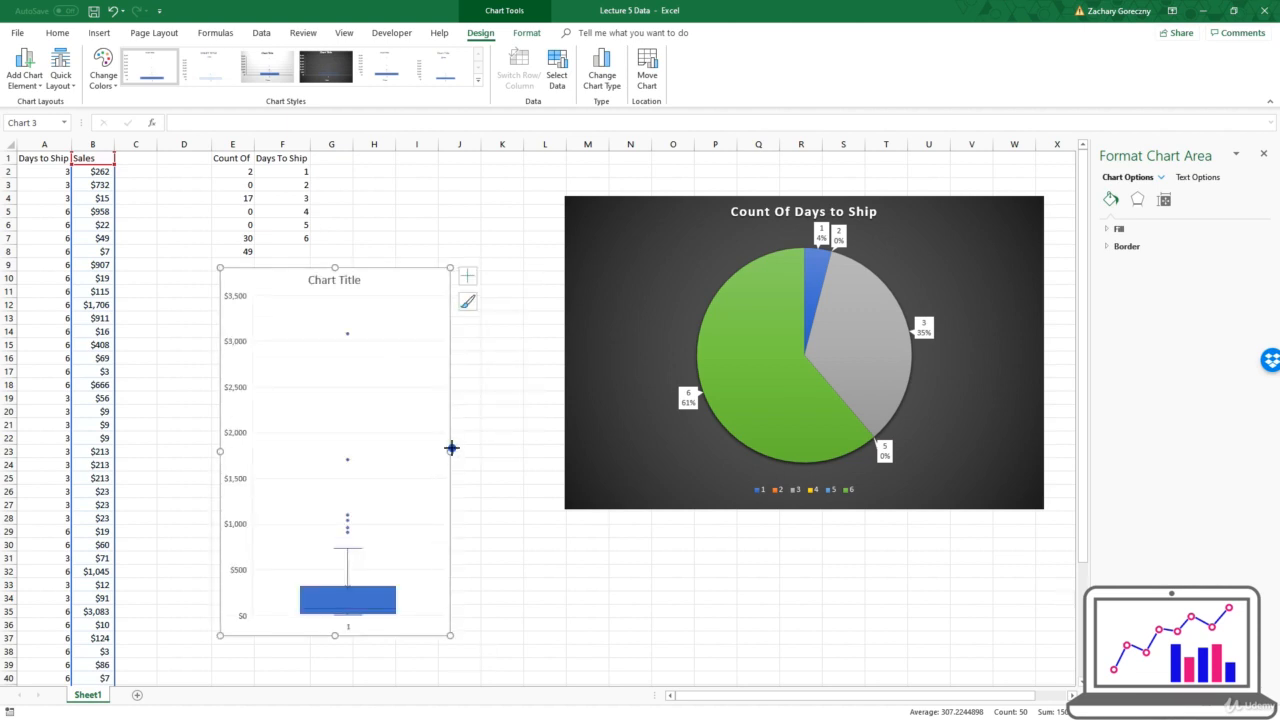
pyautogui.moveTo(289, 277); pyautogui.dragTo(384, 207)
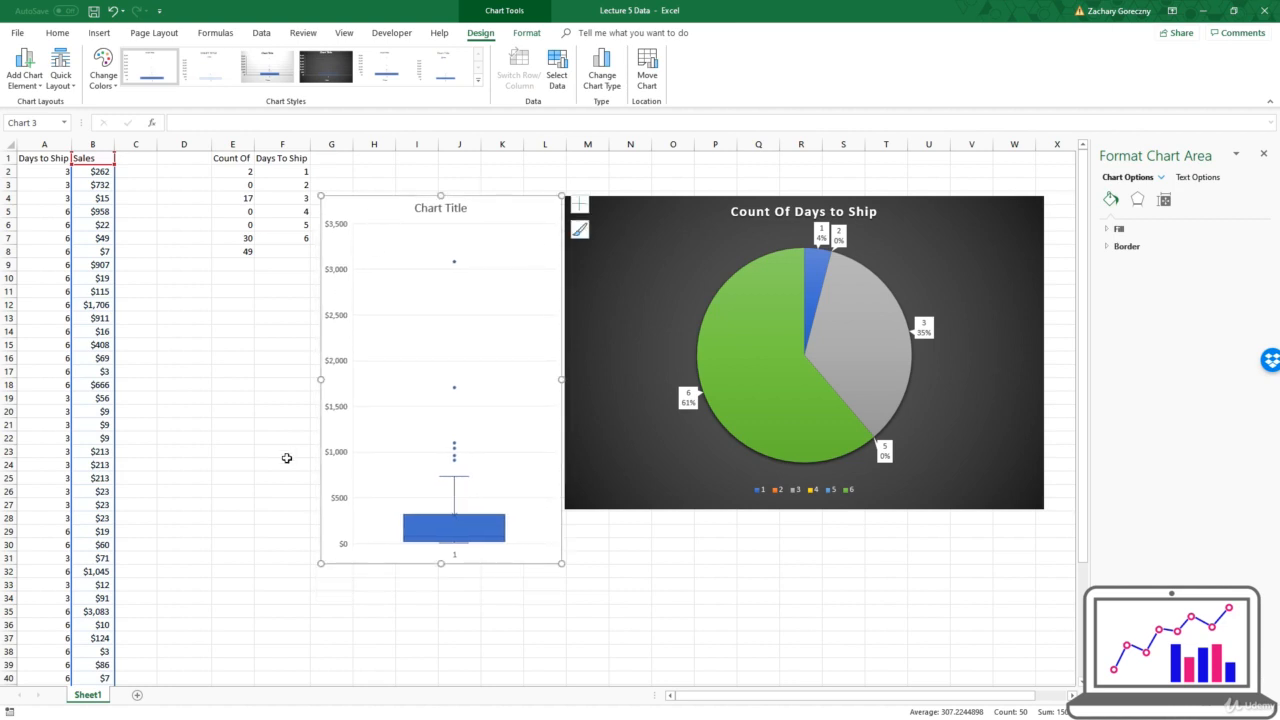
pyautogui.click(244, 503)
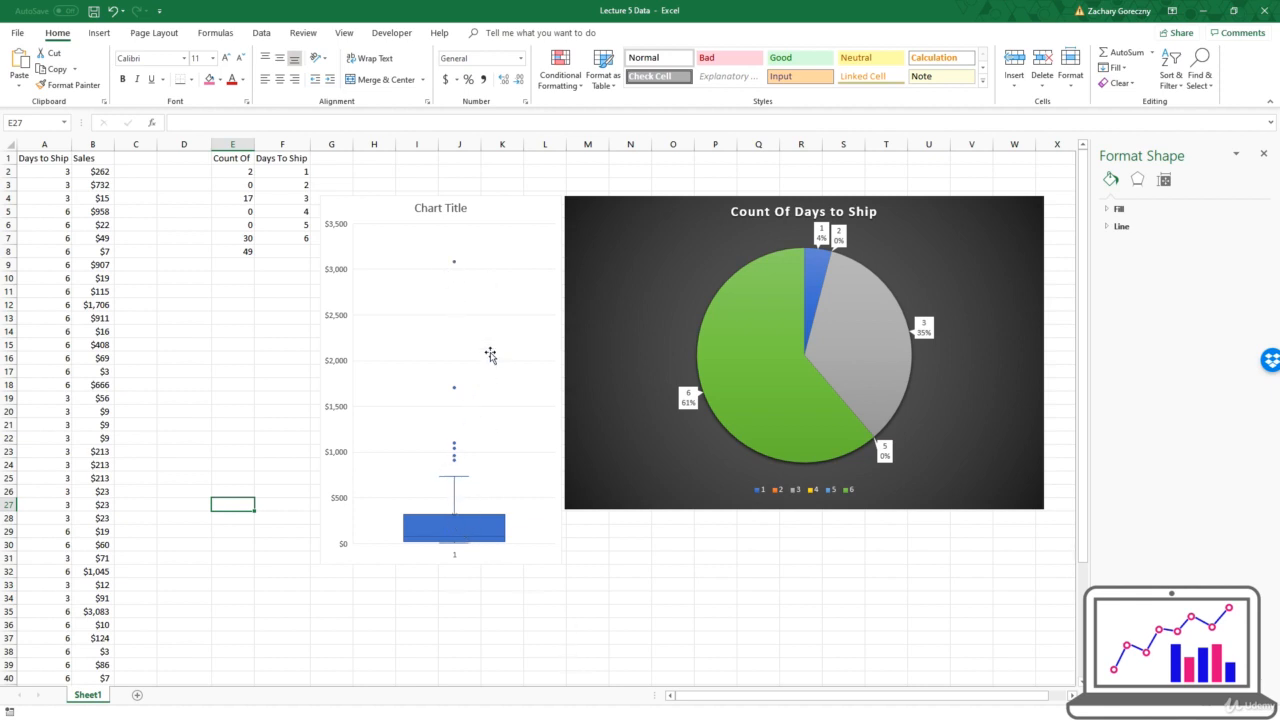
# Hide the outlier points of the Sales series in the box and whisker chart
pyautogui.click(453, 523)
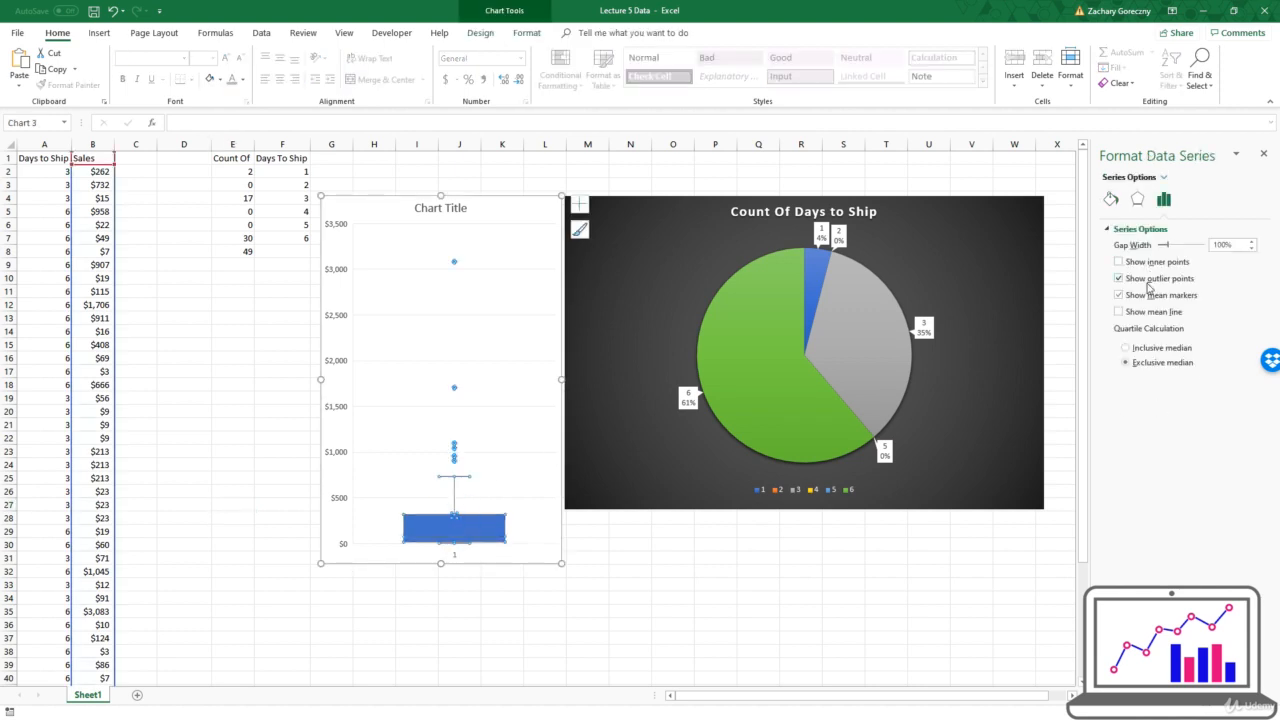
pyautogui.click(177, 526)
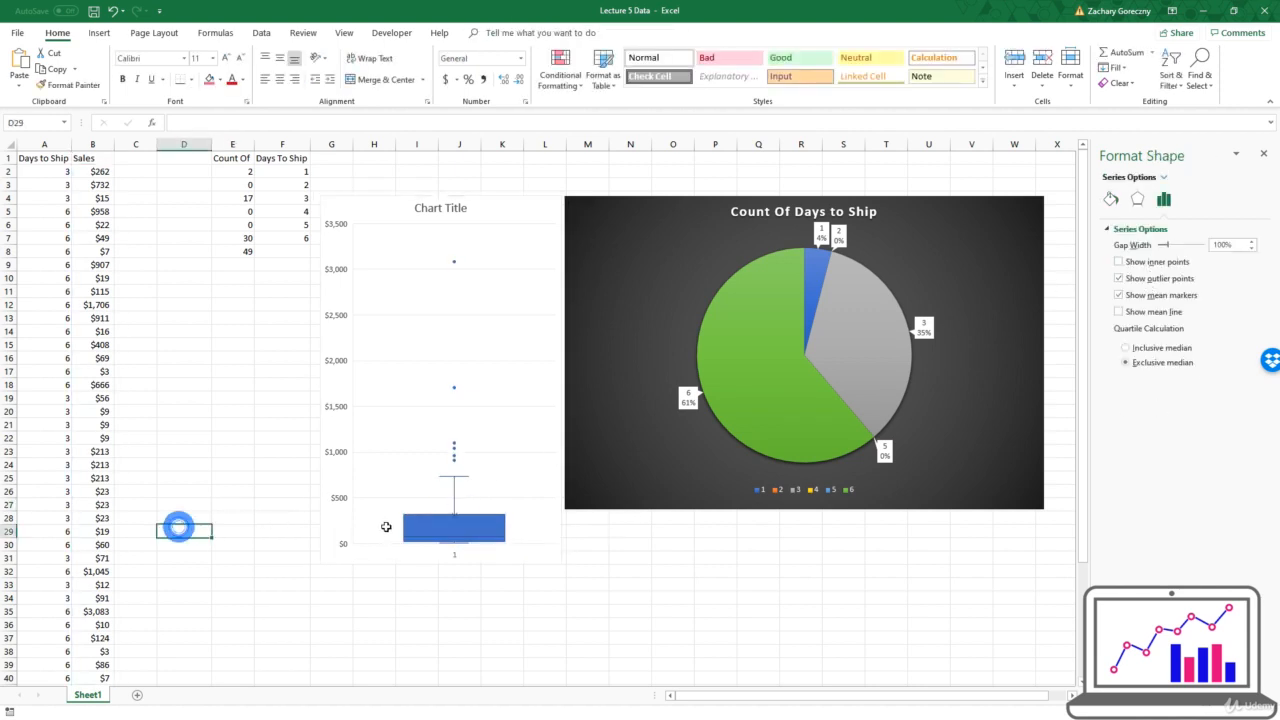
pyautogui.click(442, 522)
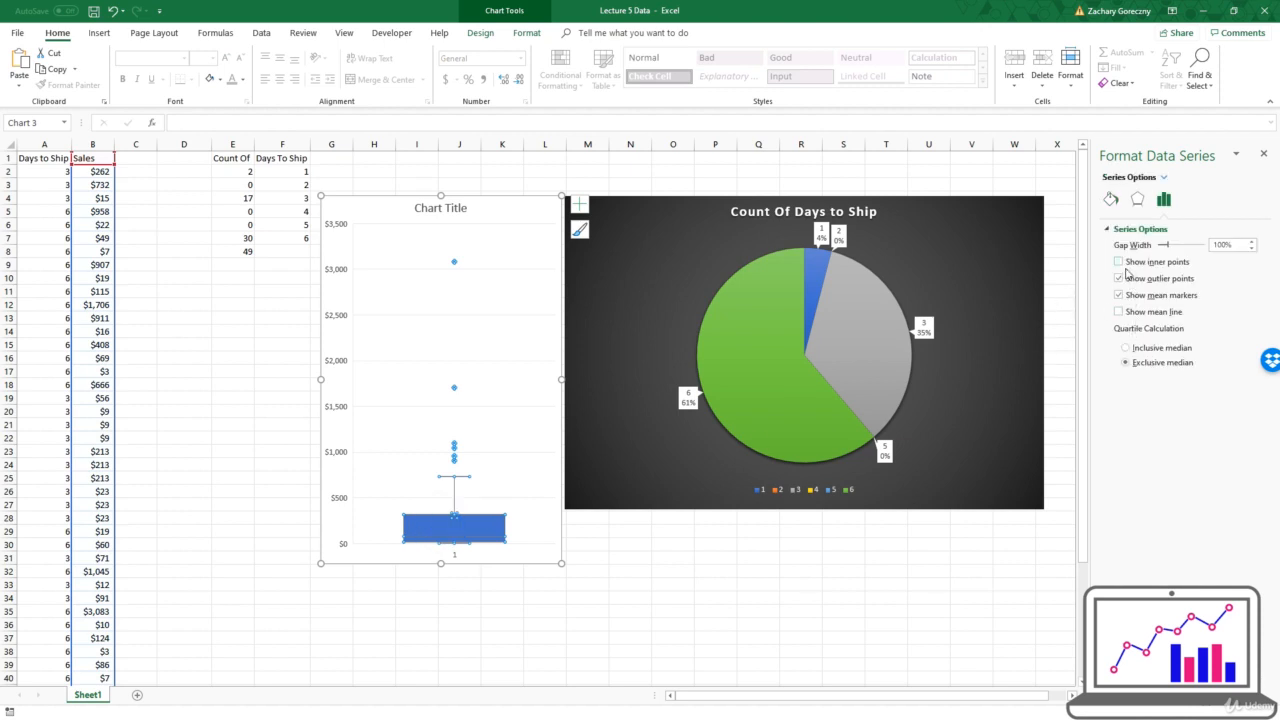
pyautogui.click(1120, 279)
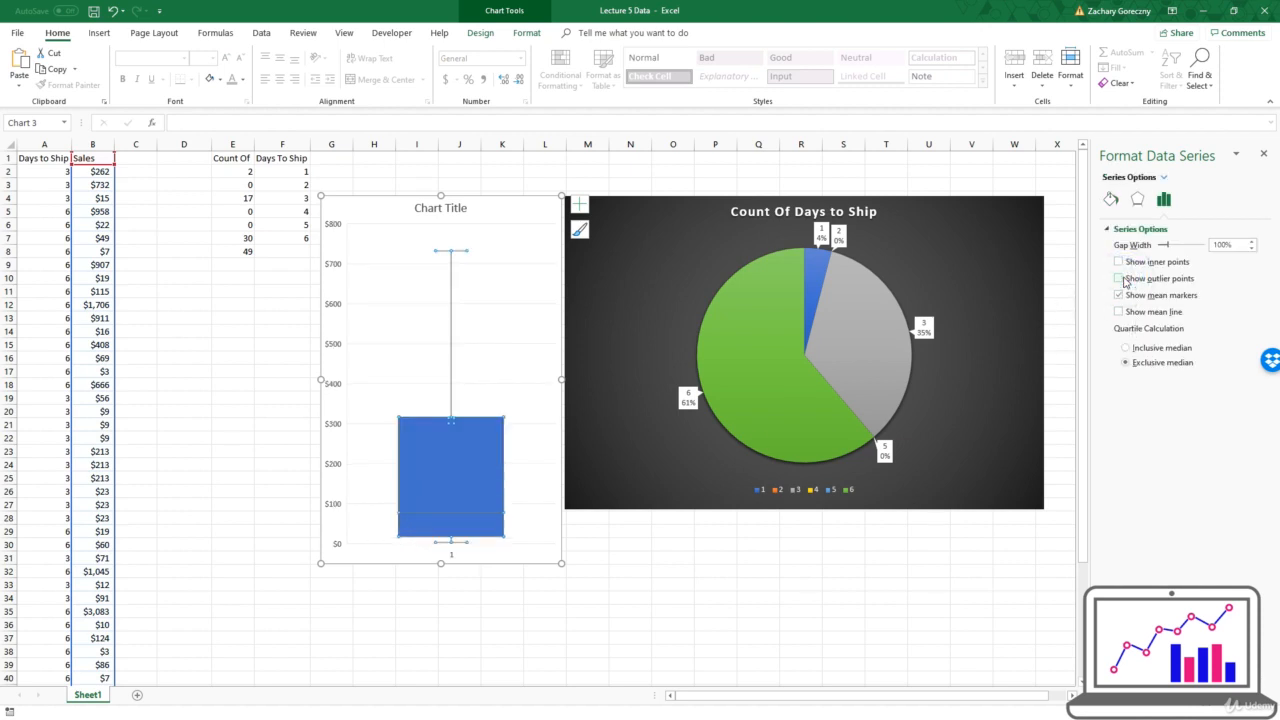
pyautogui.click(244, 426)
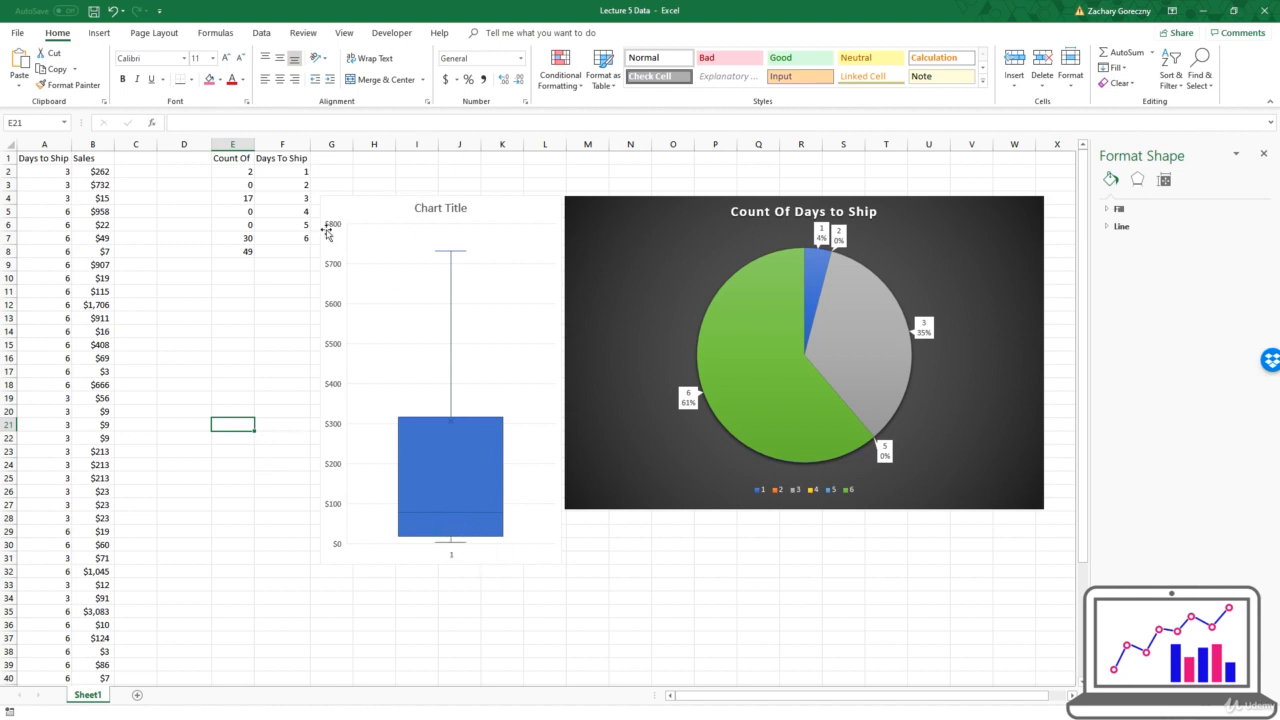
# Shift the box and whisker chart slightly upward
pyautogui.click(231, 371)
pyautogui.click(355, 217)
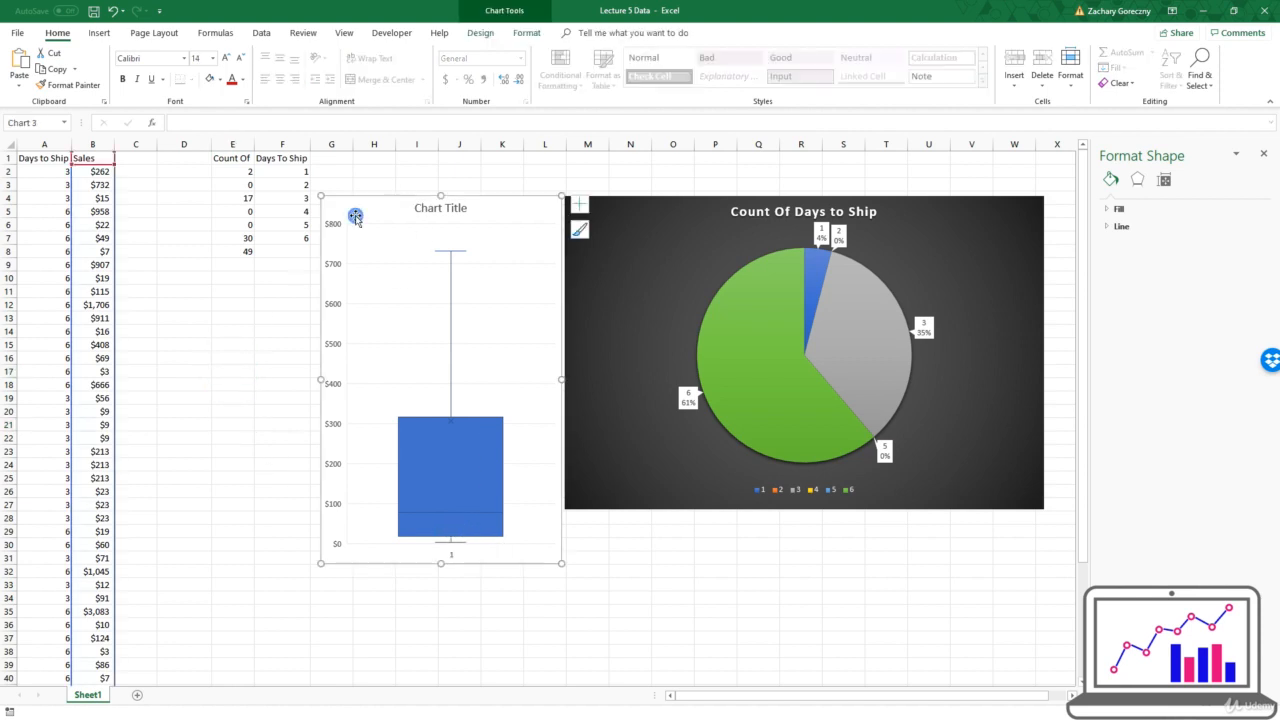
pyautogui.moveTo(355, 217); pyautogui.dragTo(357, 200)
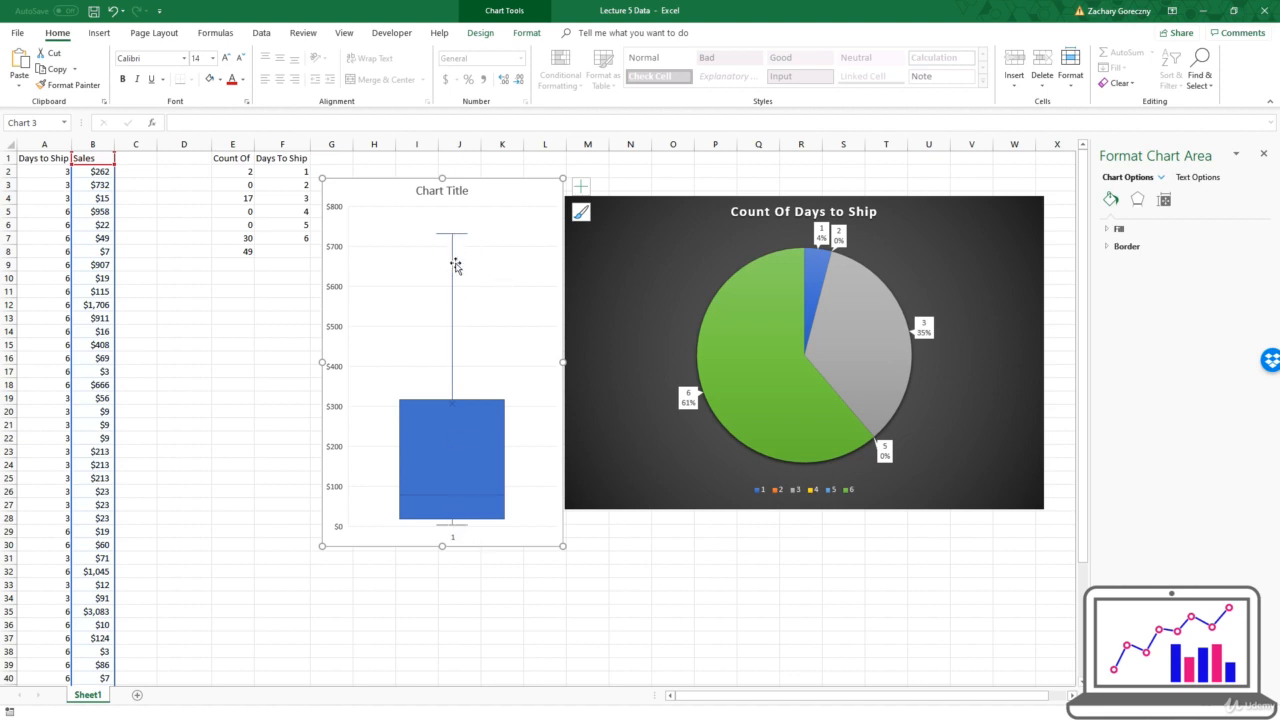
# Examine the box, whiskers and mean marker value of the Sales series in the box and whisker chart
pyautogui.click(431, 400)
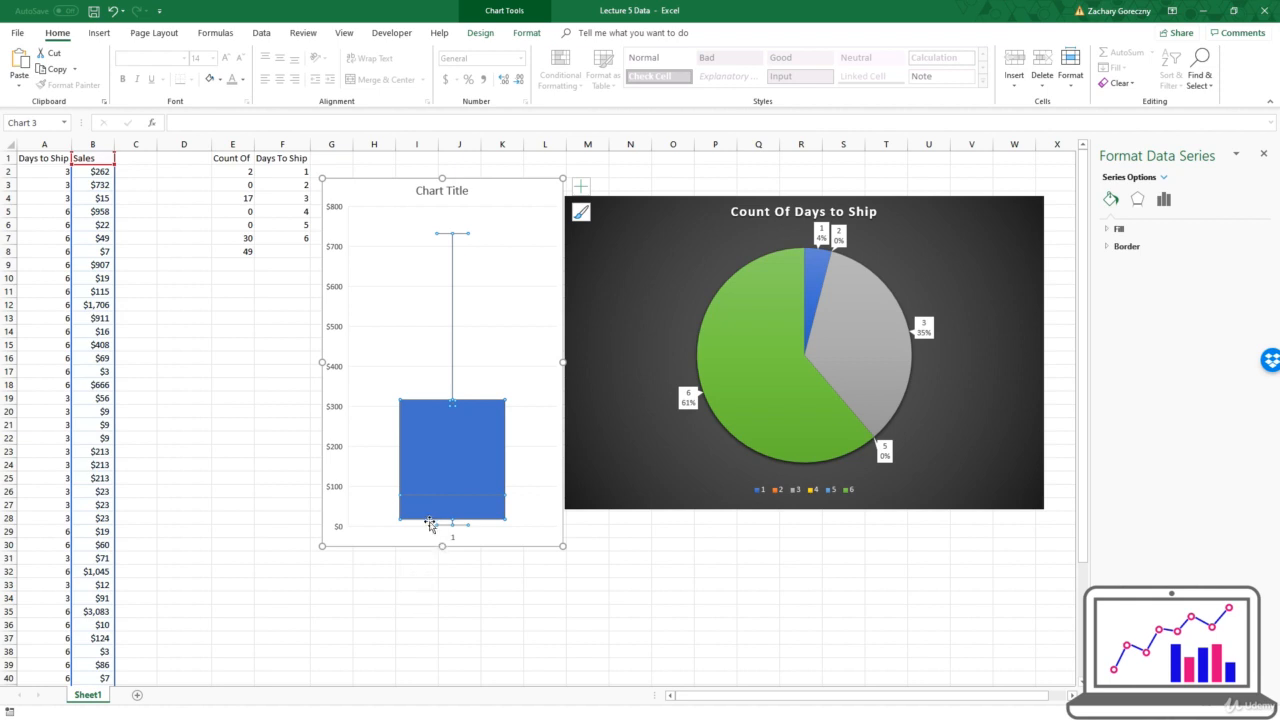
pyautogui.moveTo(430, 519)
pyautogui.moveTo(480, 466)
pyautogui.click(282, 531)
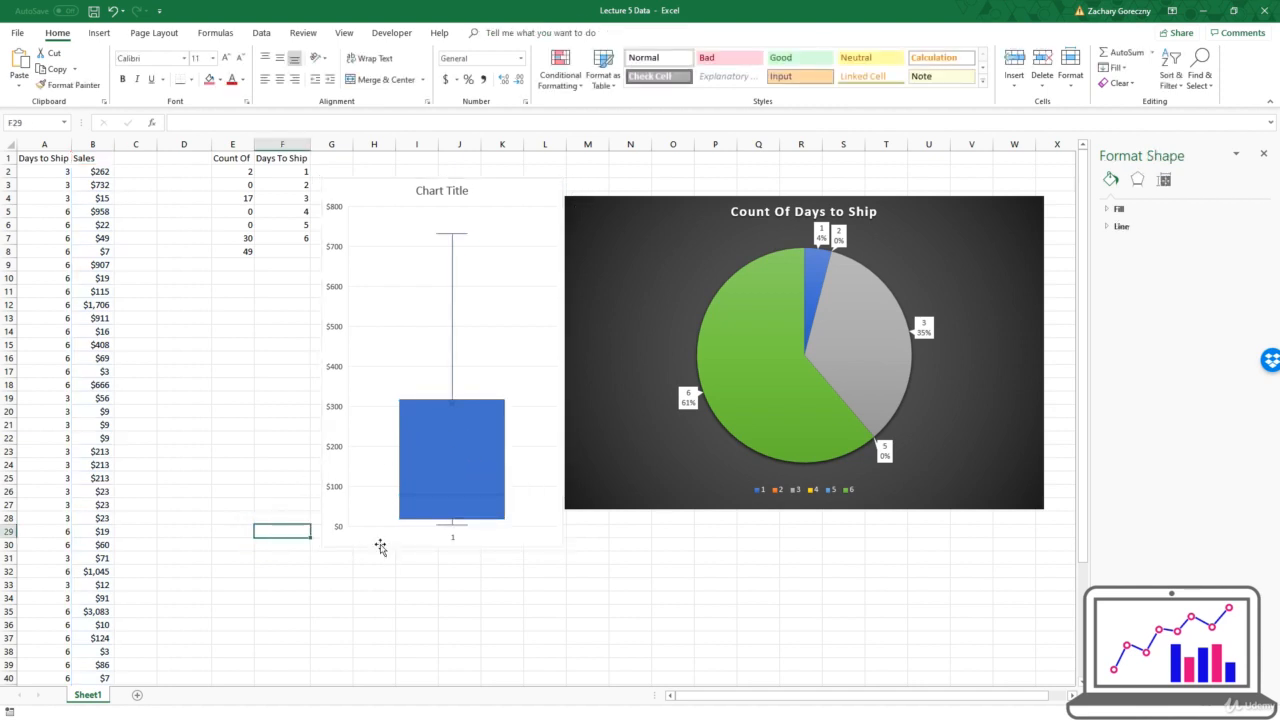
pyautogui.moveTo(453, 407)
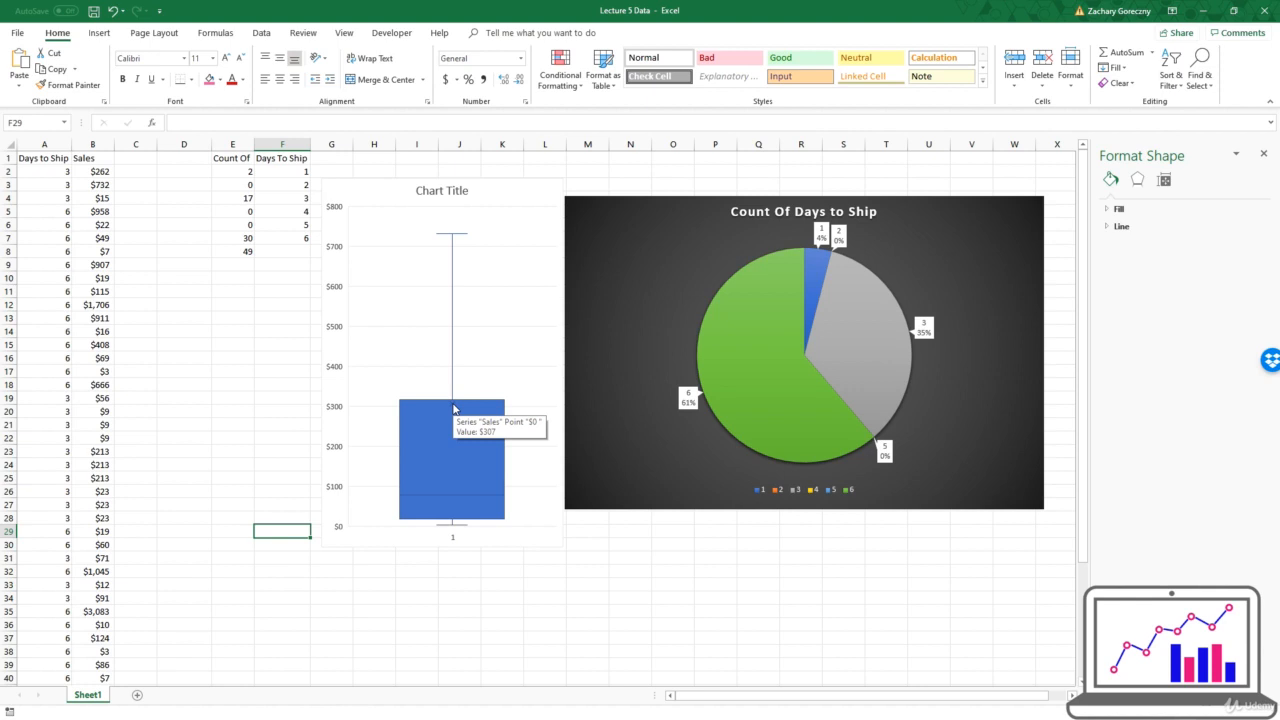
# Move the box and whisker chart away from the pie chart and slightly down, and select the pie chart
pyautogui.click(440, 342)
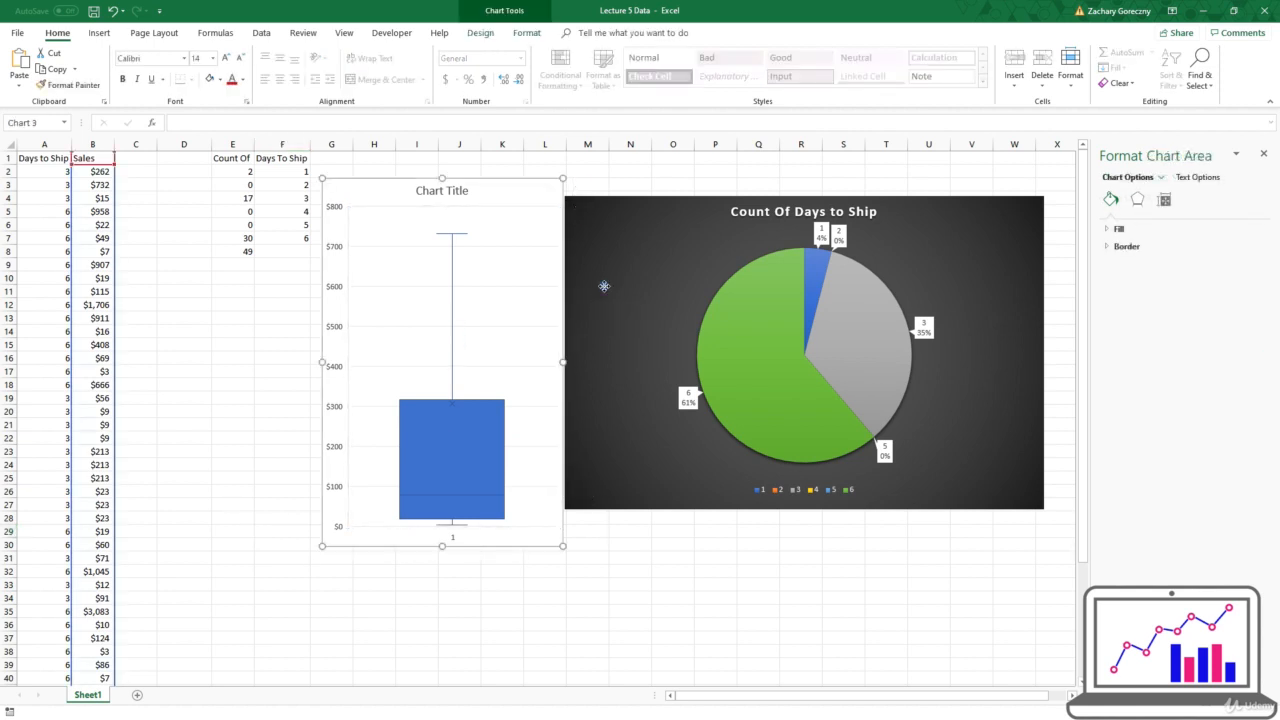
pyautogui.click(600, 292)
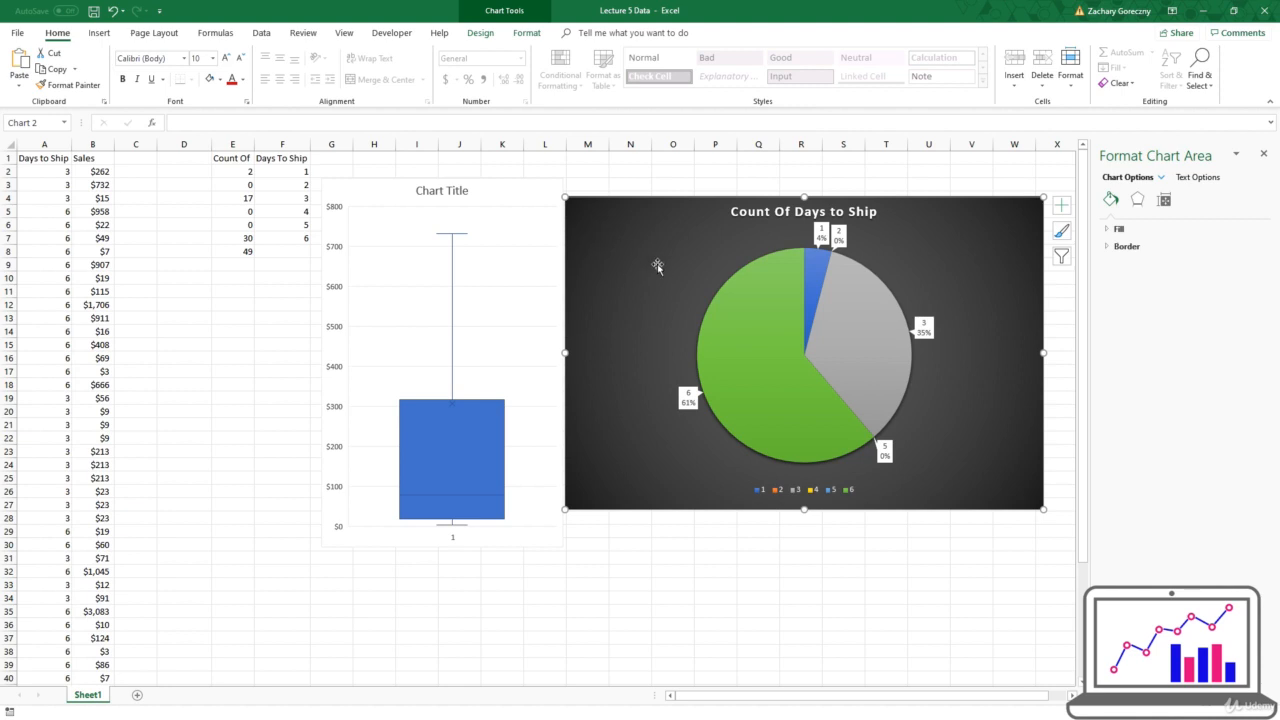
pyautogui.moveTo(387, 201); pyautogui.dragTo(317, 233)
pyautogui.click(633, 242)
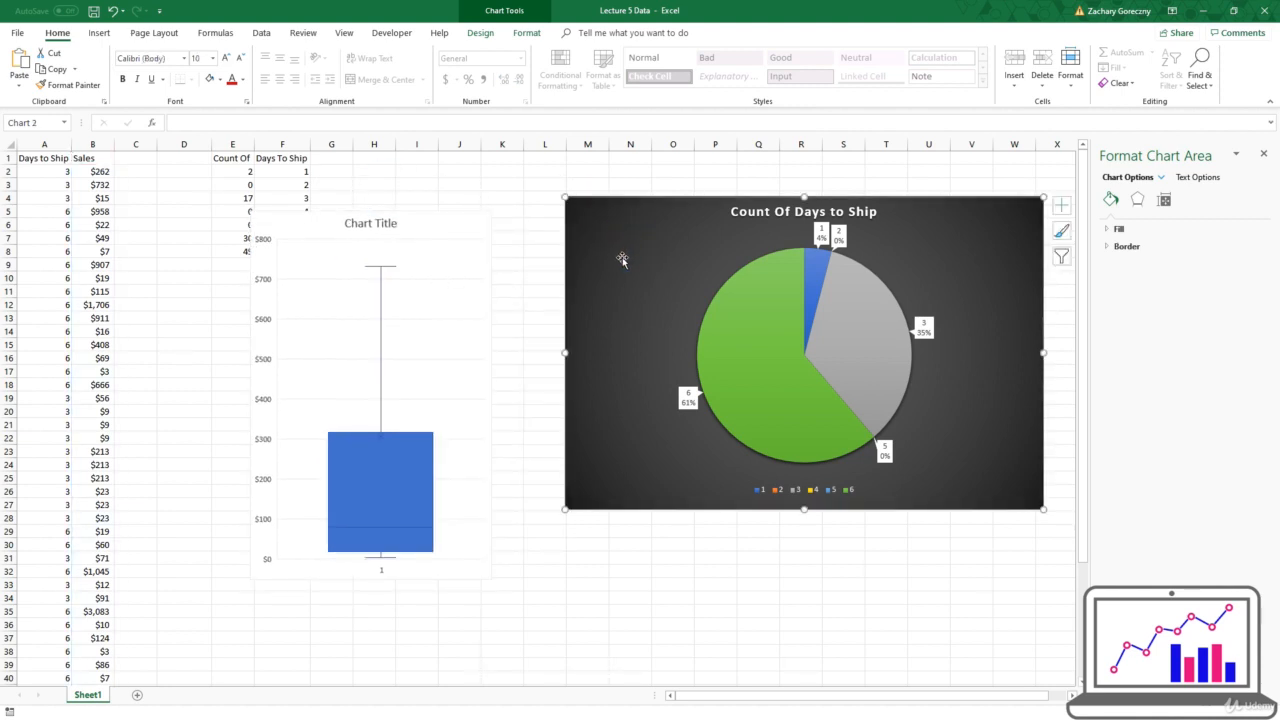
# Nudge the pie chart on the sheet, and move it to a new chart sheet named Pumpkin Pie
pyautogui.moveTo(621, 252); pyautogui.dragTo(600, 274)
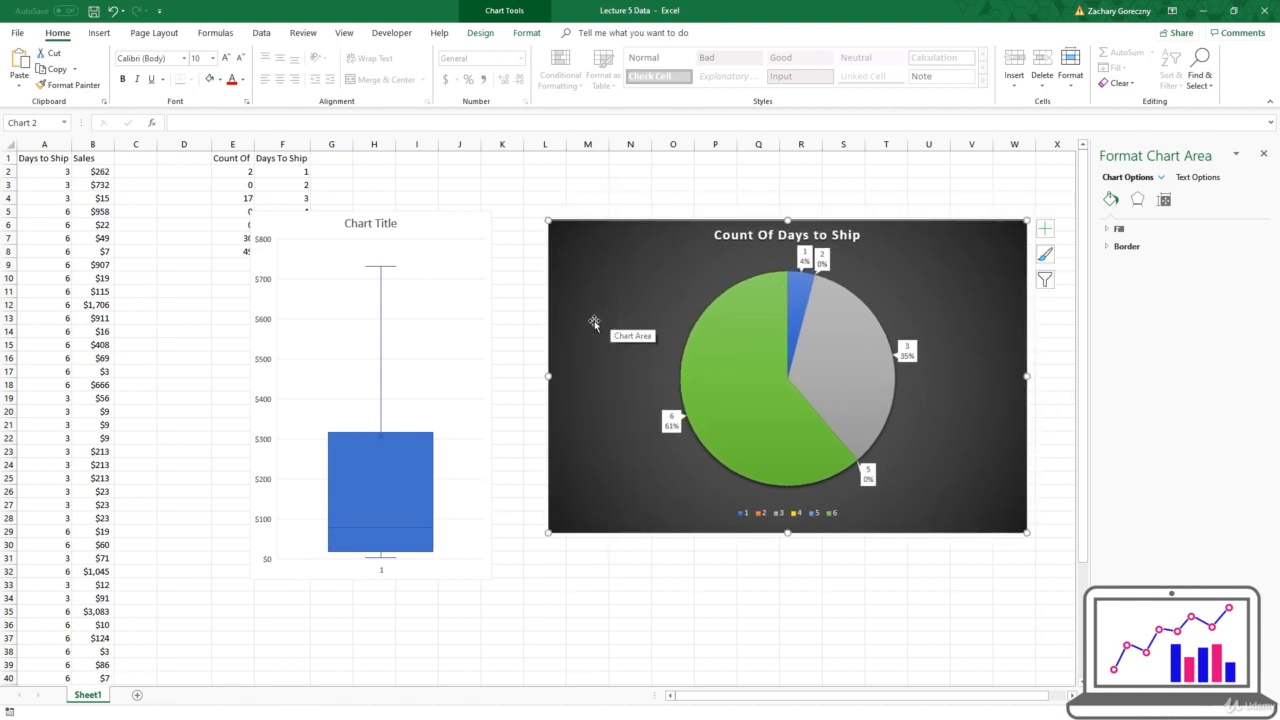
pyautogui.click(34, 224)
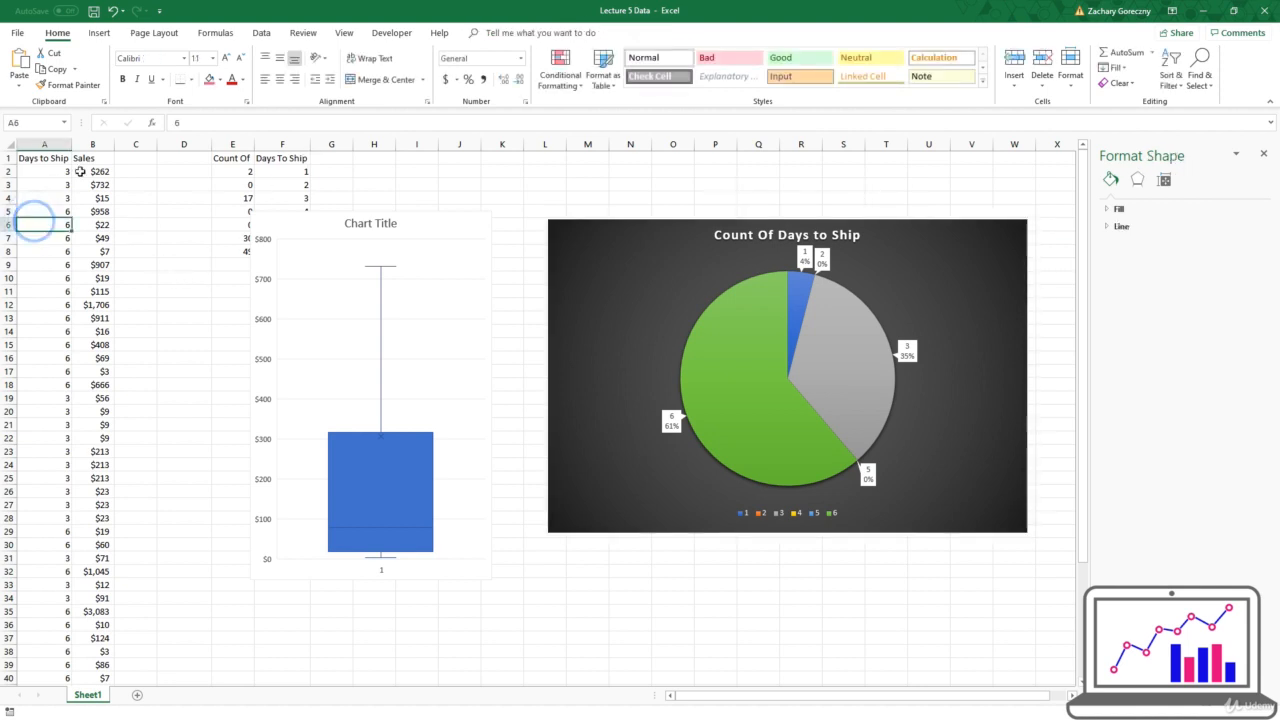
pyautogui.rightClick(654, 283)
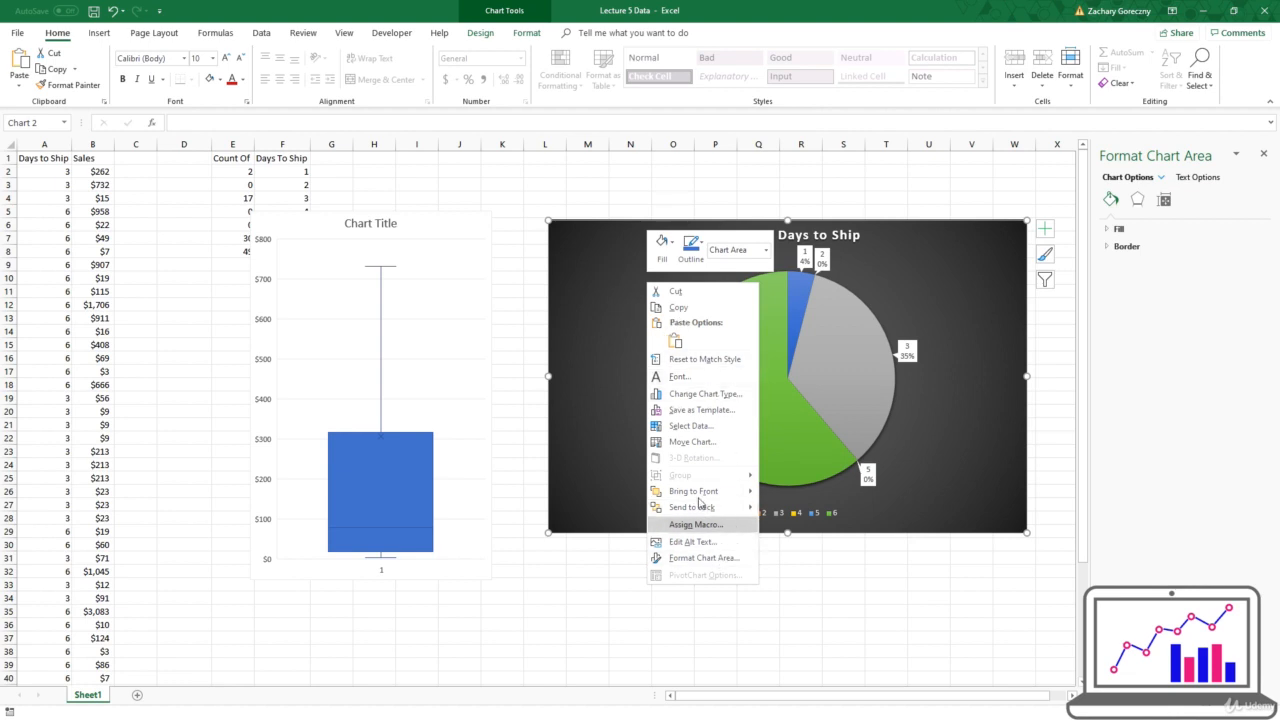
pyautogui.click(687, 443)
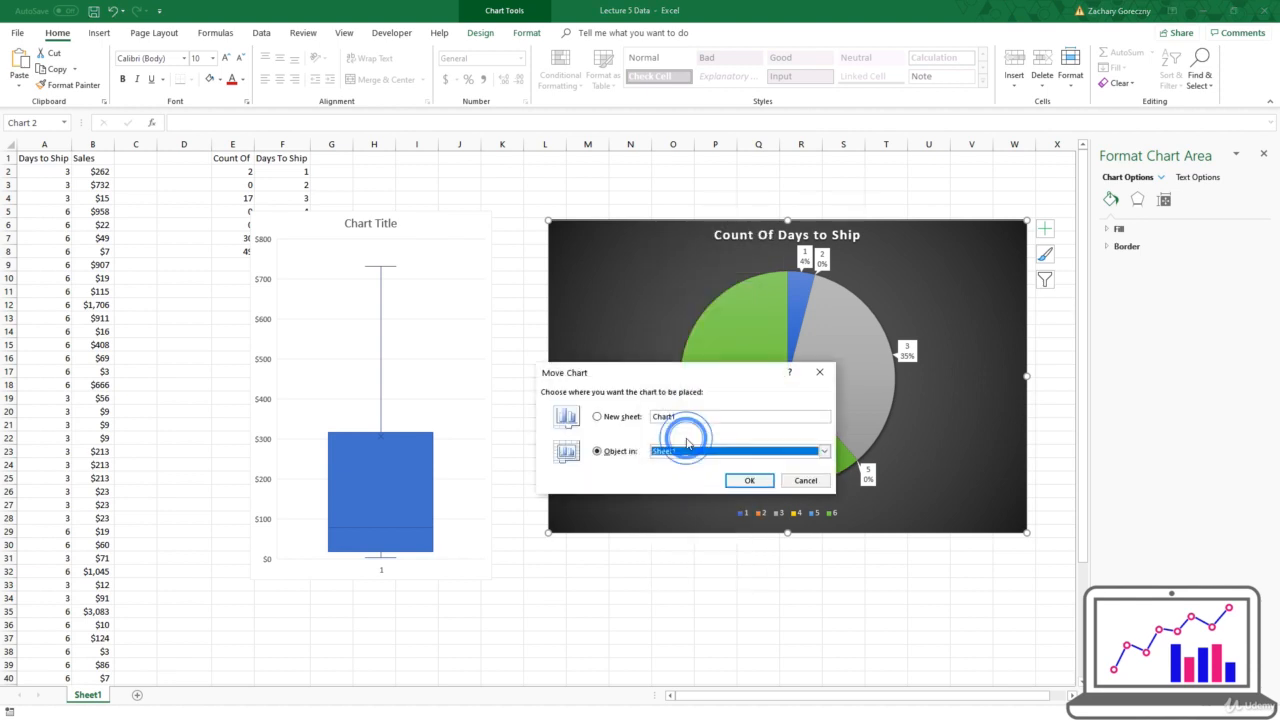
pyautogui.click(609, 418)
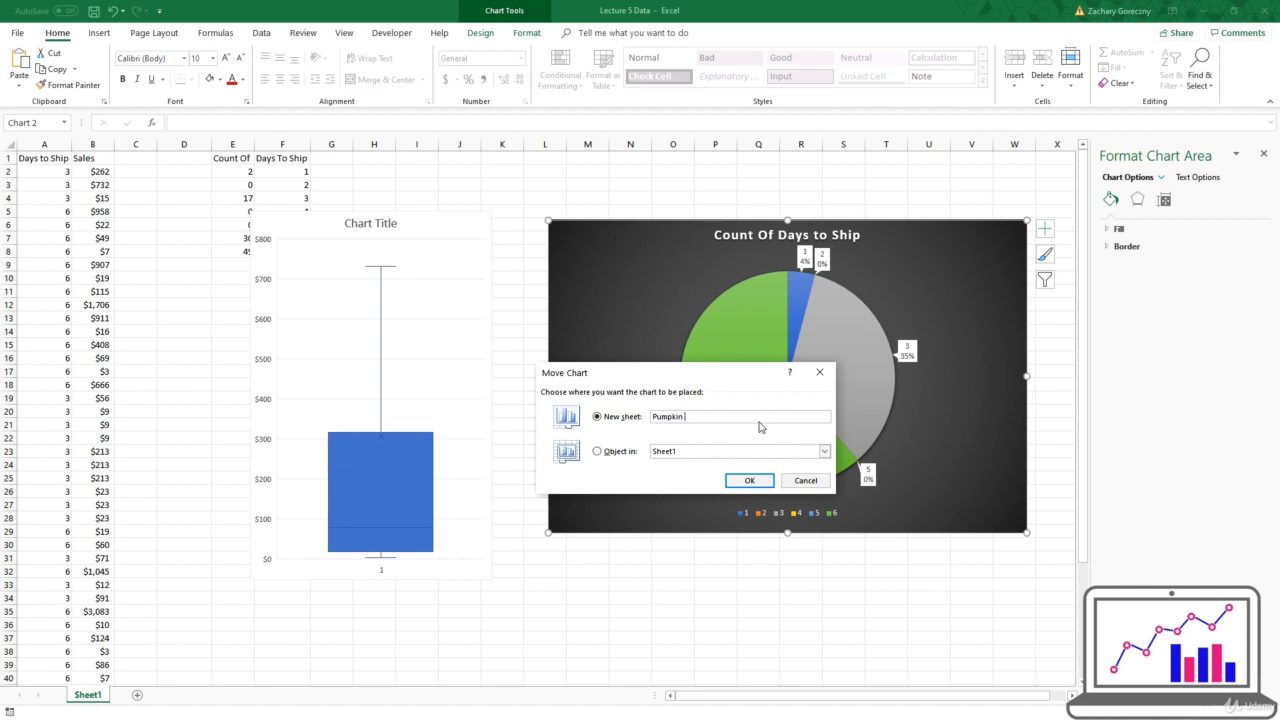
pyautogui.press('Return')
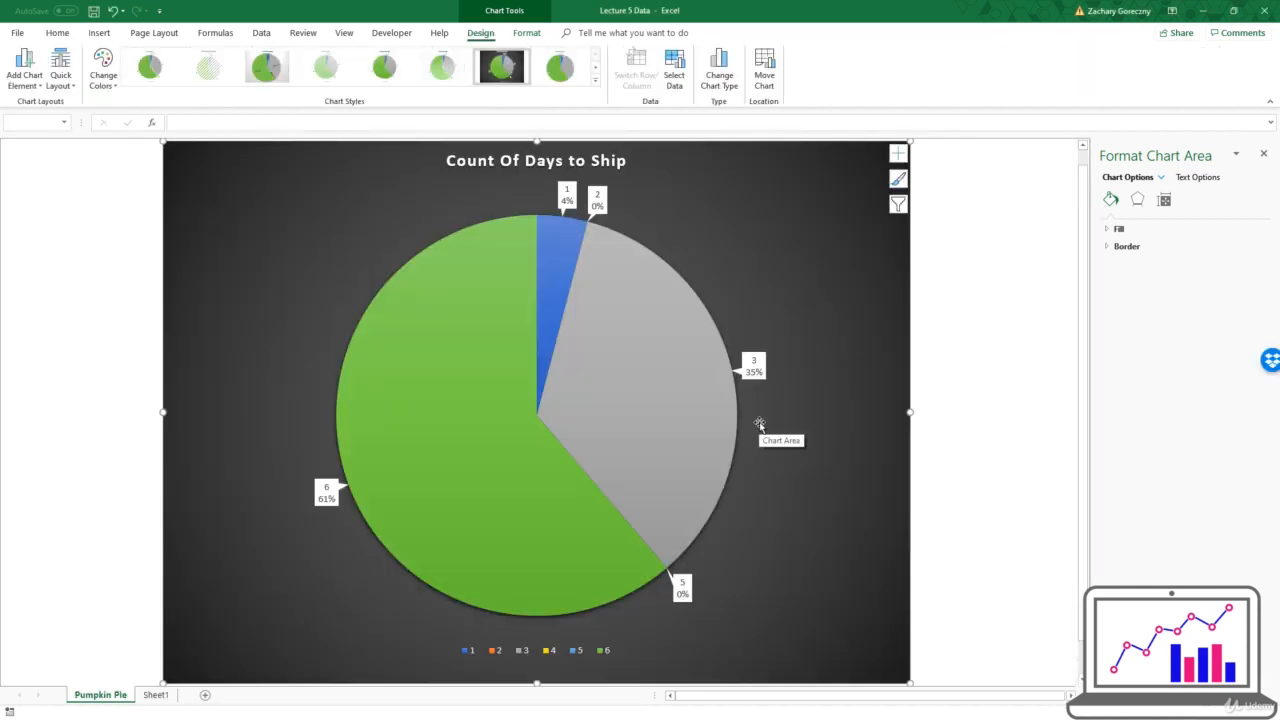
# Recolour the pie chart with the fourth Colorful palette, which starts with green, blue and yellow
pyautogui.click(991, 264)
pyautogui.click(209, 241)
pyautogui.click(103, 68)
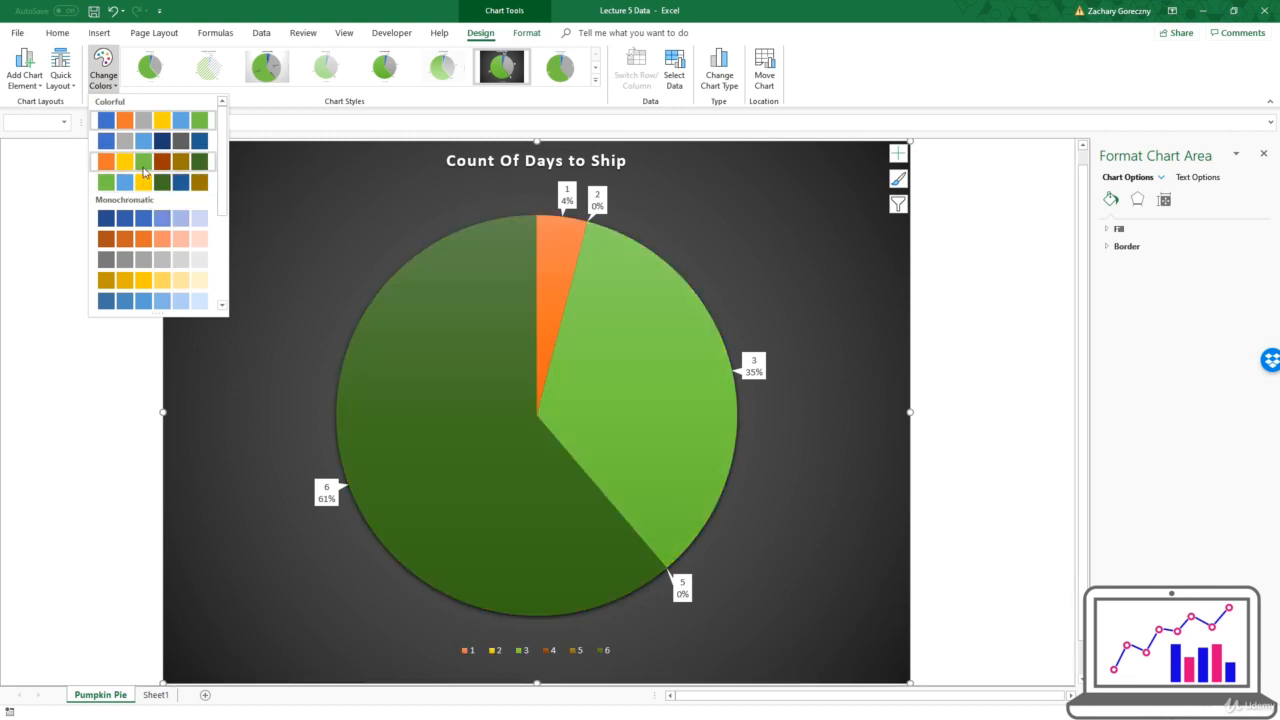
pyautogui.click(145, 183)
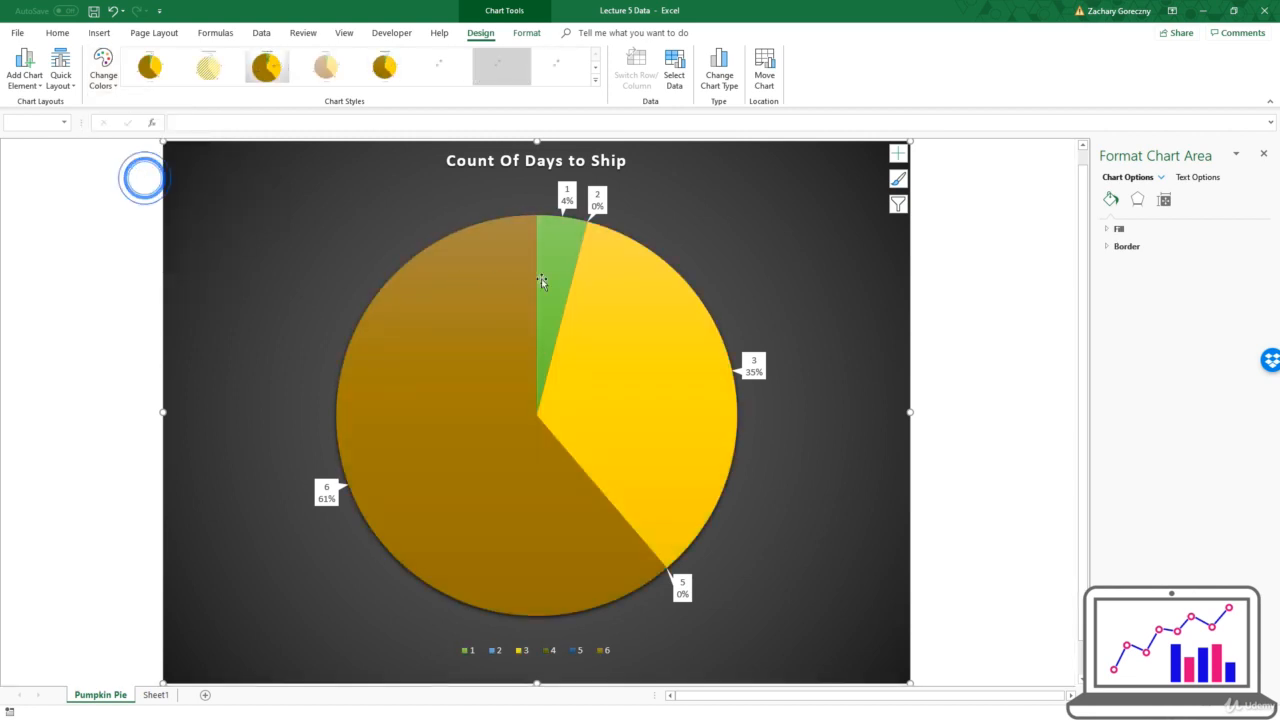
pyautogui.click(743, 255)
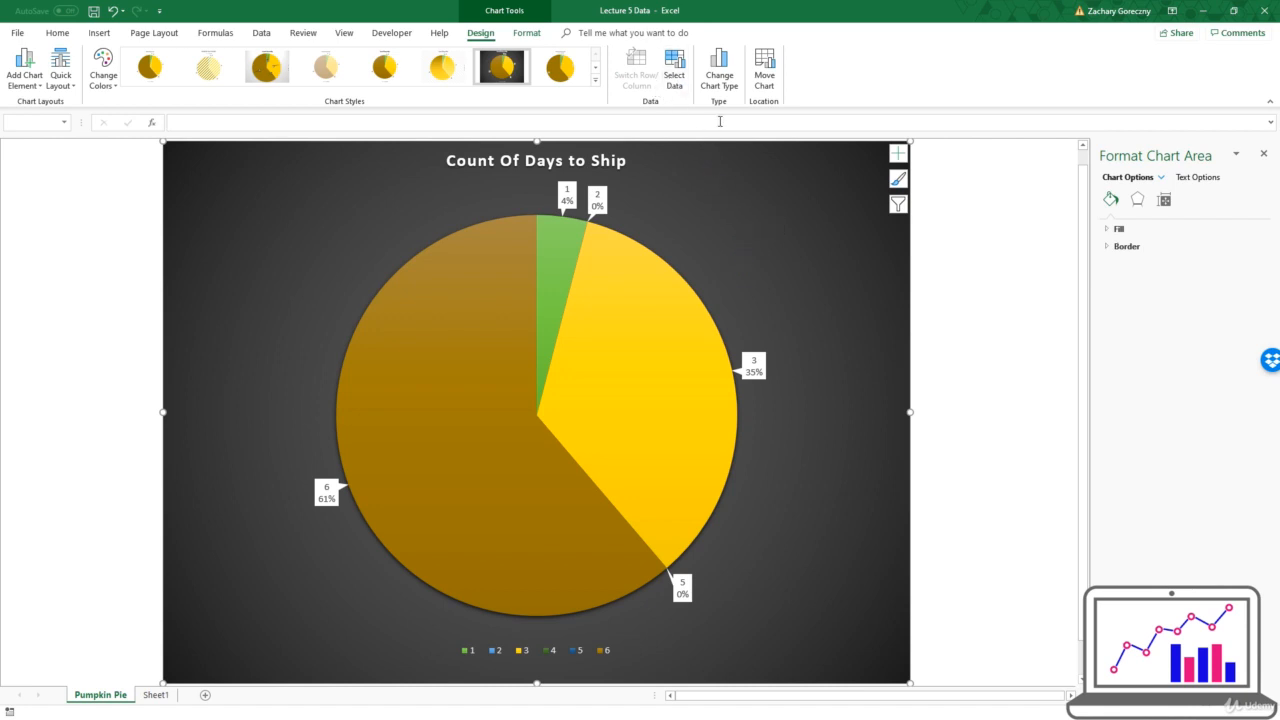
# Preview the pie chart's data as a clustered column chart without applying the chart type change
pyautogui.click(736, 89)
pyautogui.click(735, 88)
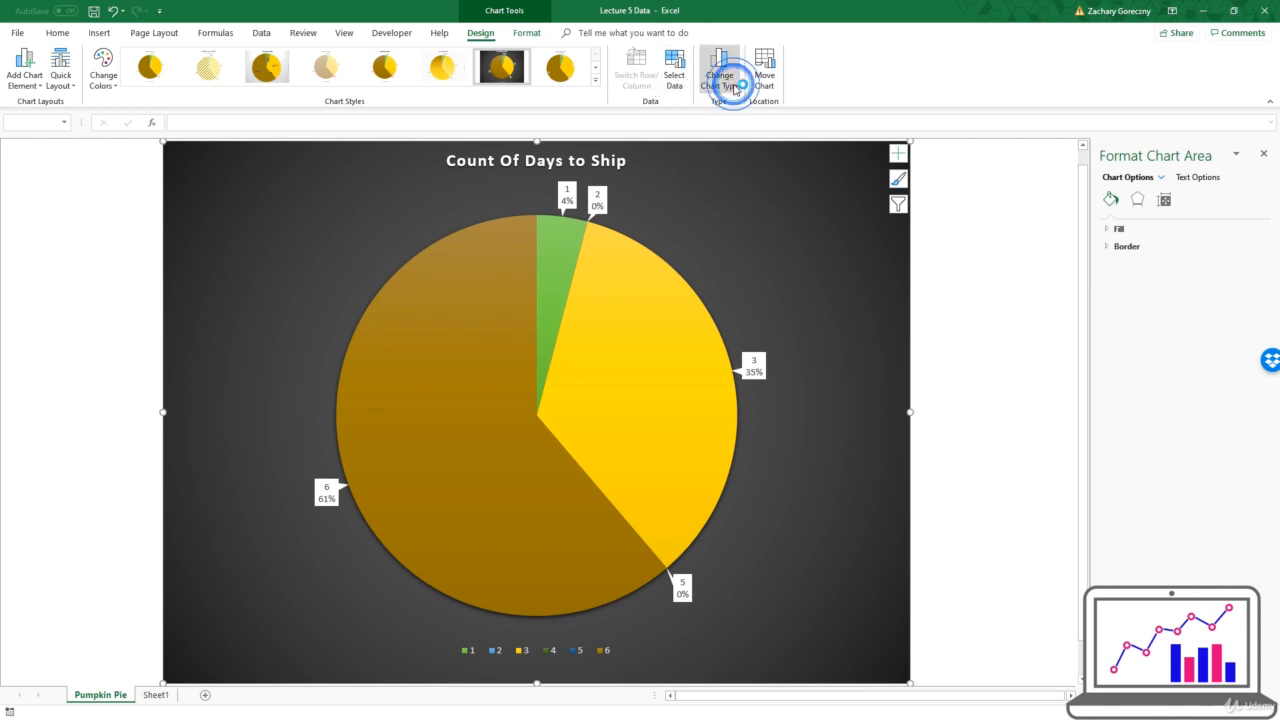
pyautogui.moveTo(553, 350)
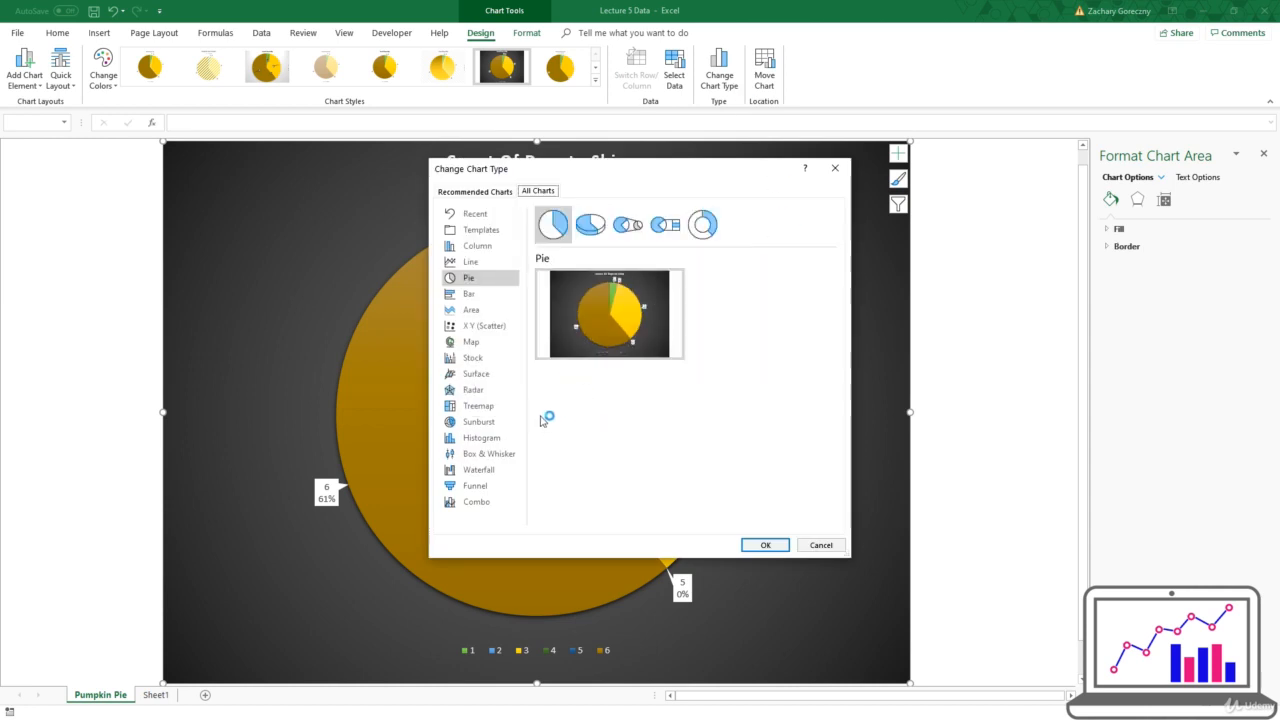
pyautogui.click(484, 248)
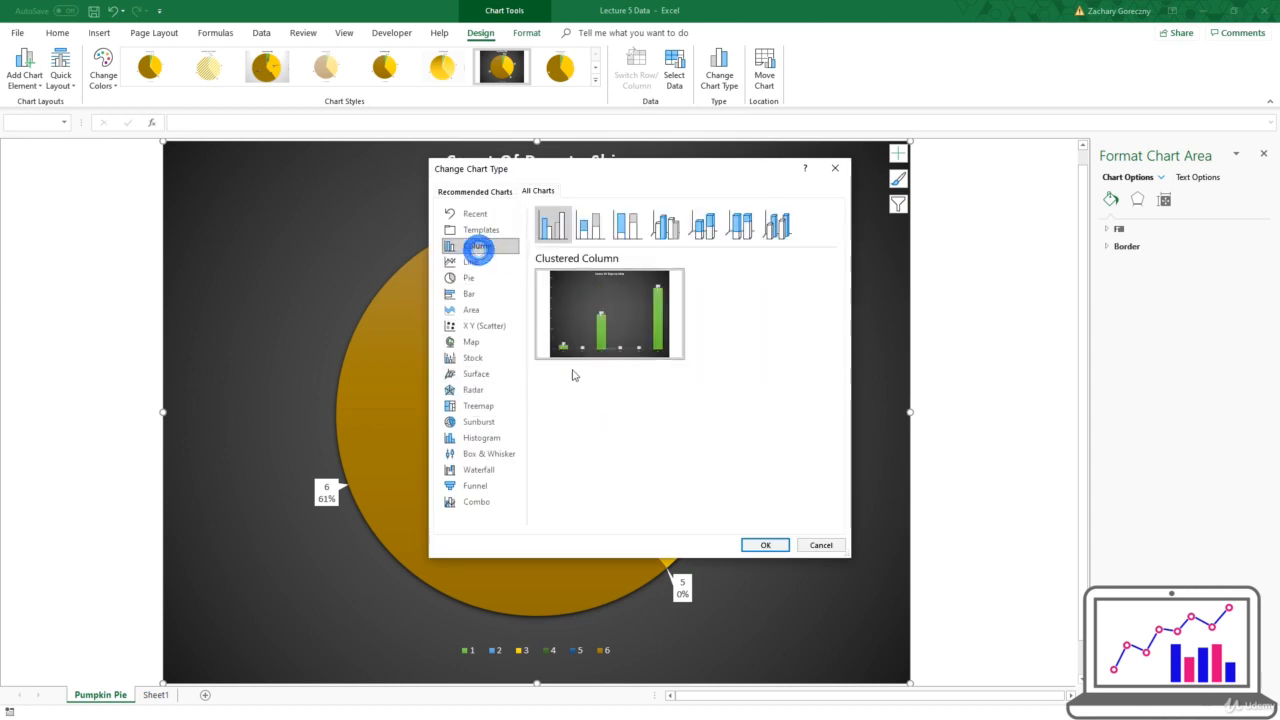
pyautogui.click(588, 226)
pyautogui.click(560, 240)
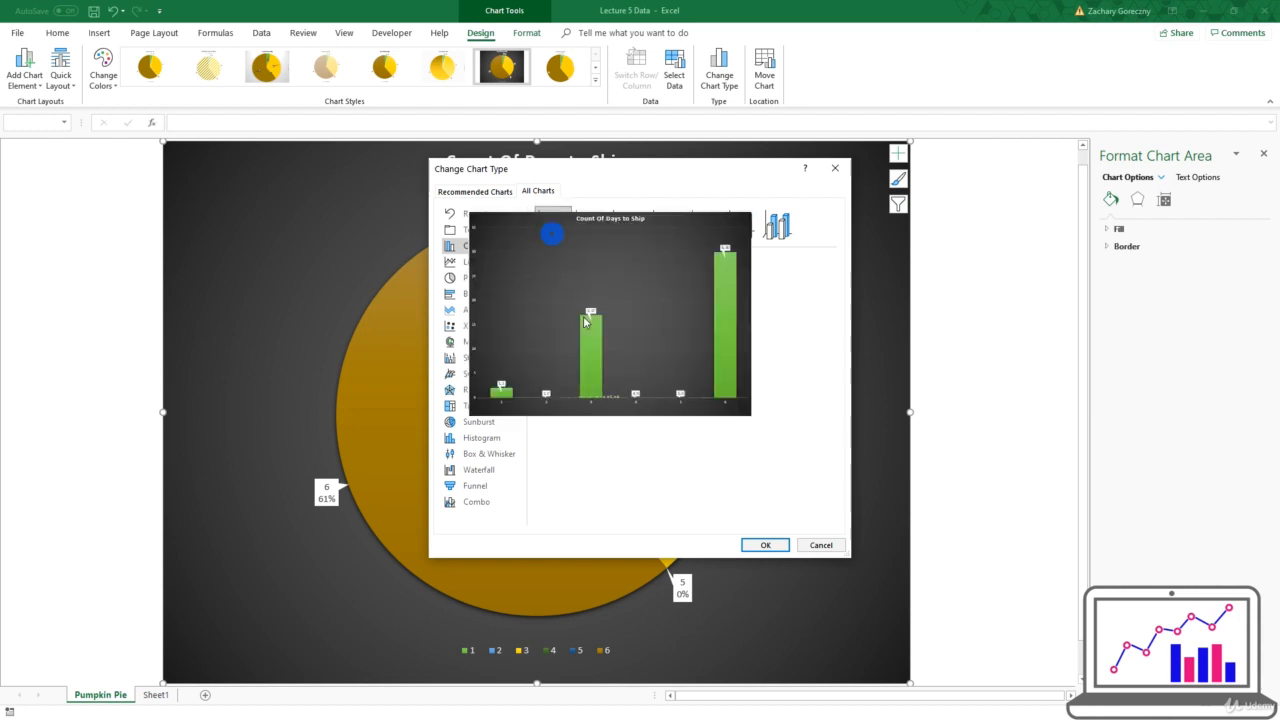
pyautogui.moveTo(575, 318)
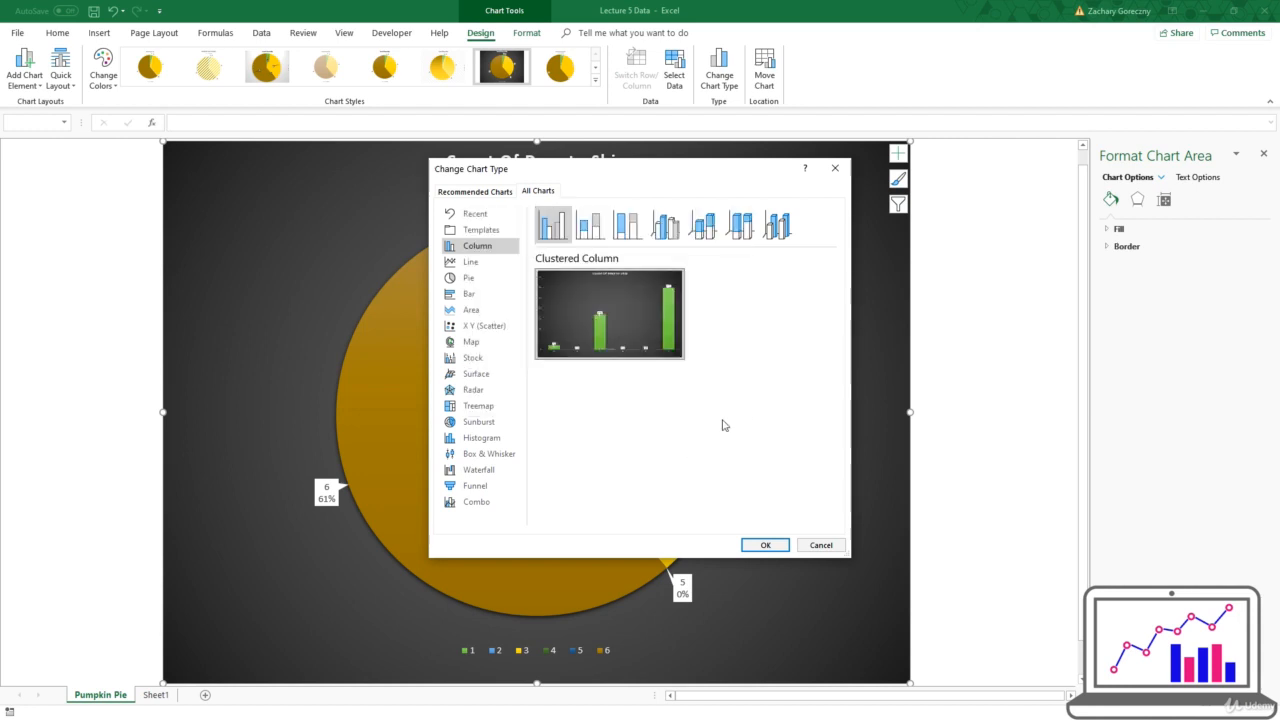
pyautogui.click(803, 545)
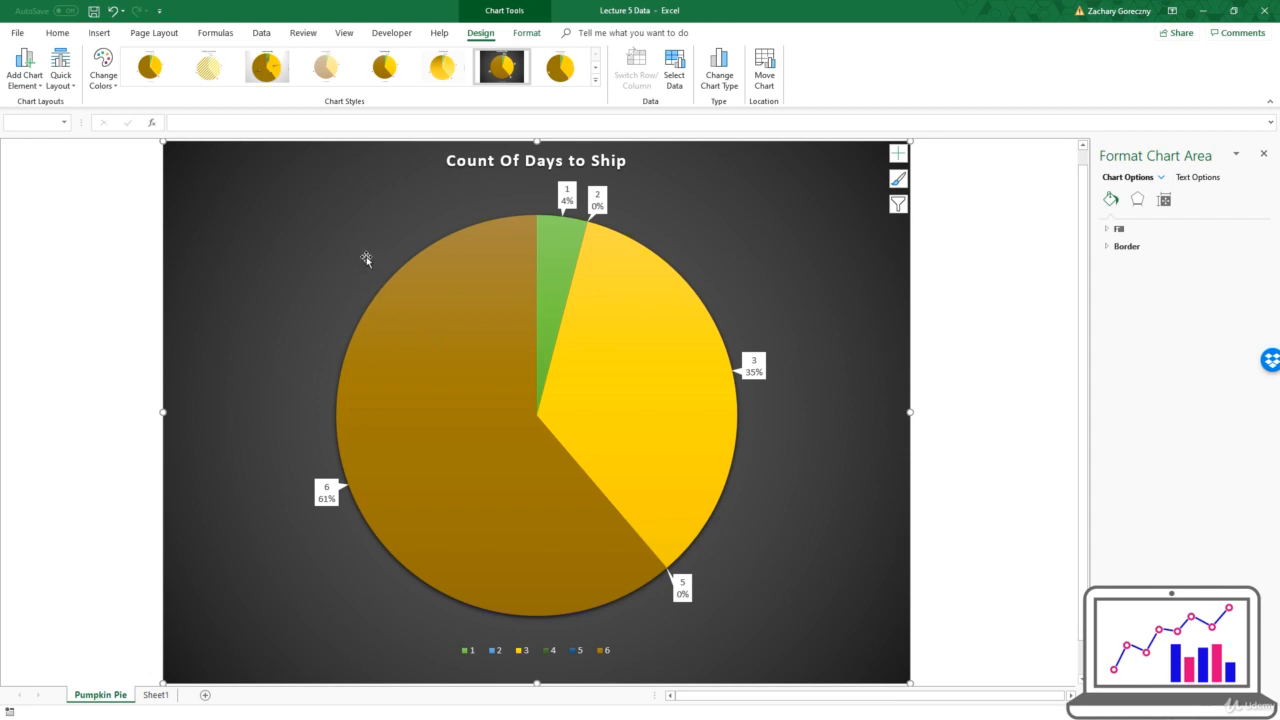
# Place the legend on the right side of the pie chart
pyautogui.click(8, 72)
pyautogui.moveTo(71, 157)
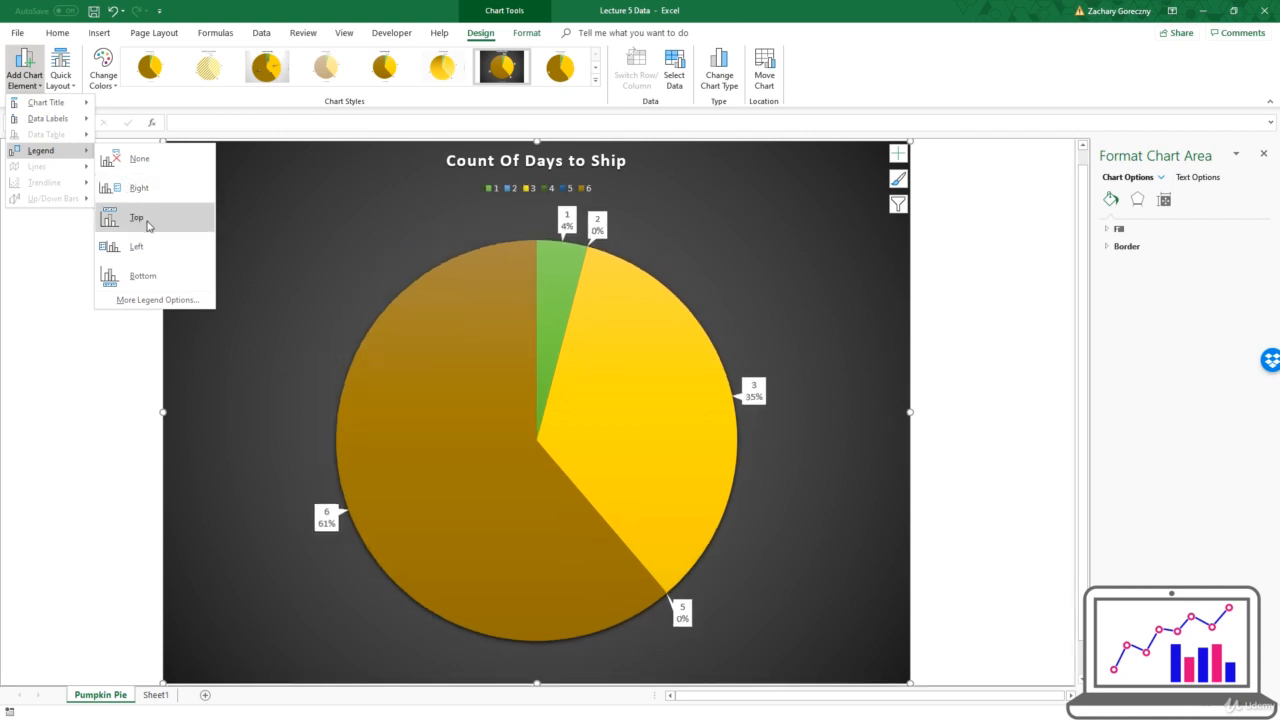
pyautogui.click(137, 190)
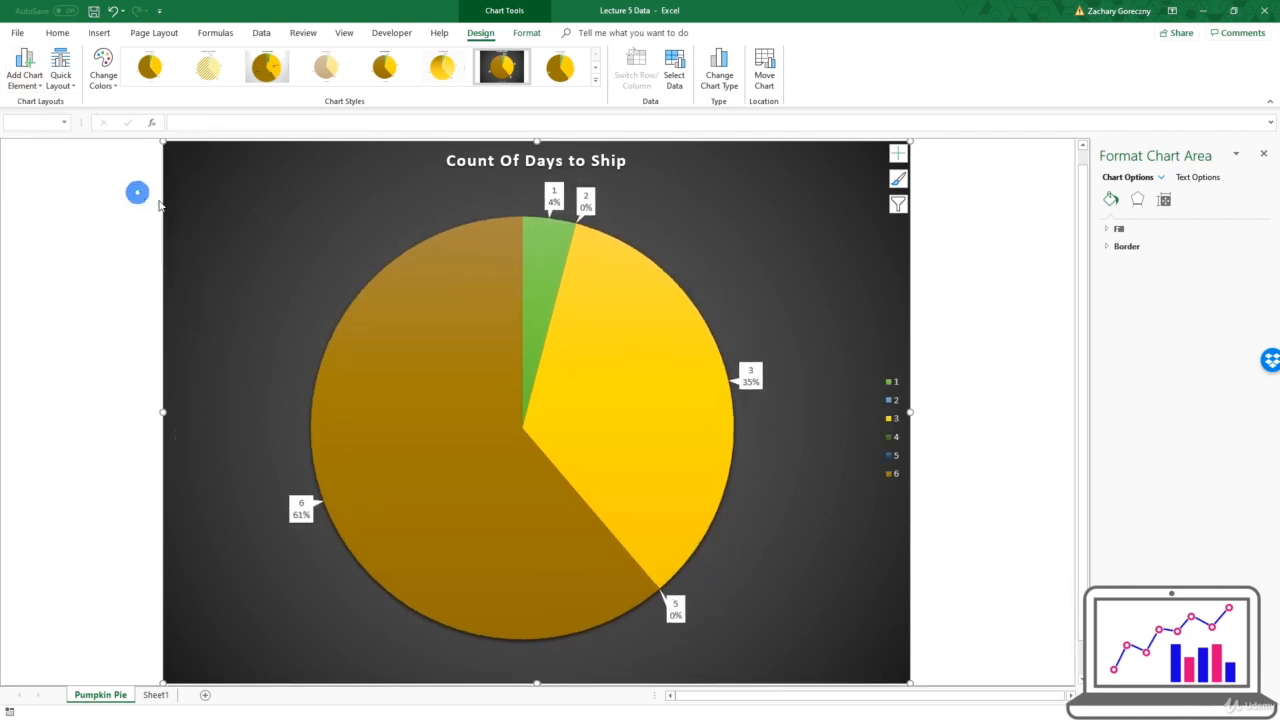
pyautogui.click(994, 318)
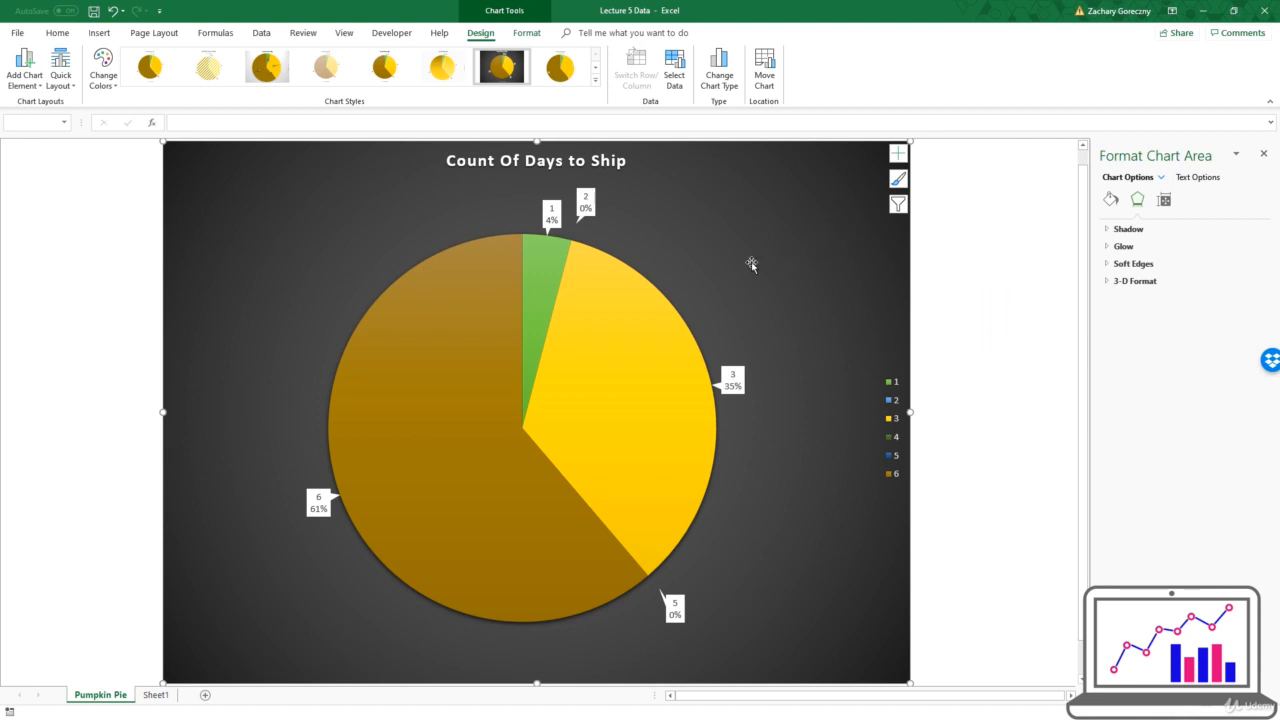
# Pull only the green slice for 1 day out of the pie with a Point Explosion of 10%
pyautogui.click(248, 177)
pyautogui.click(537, 259)
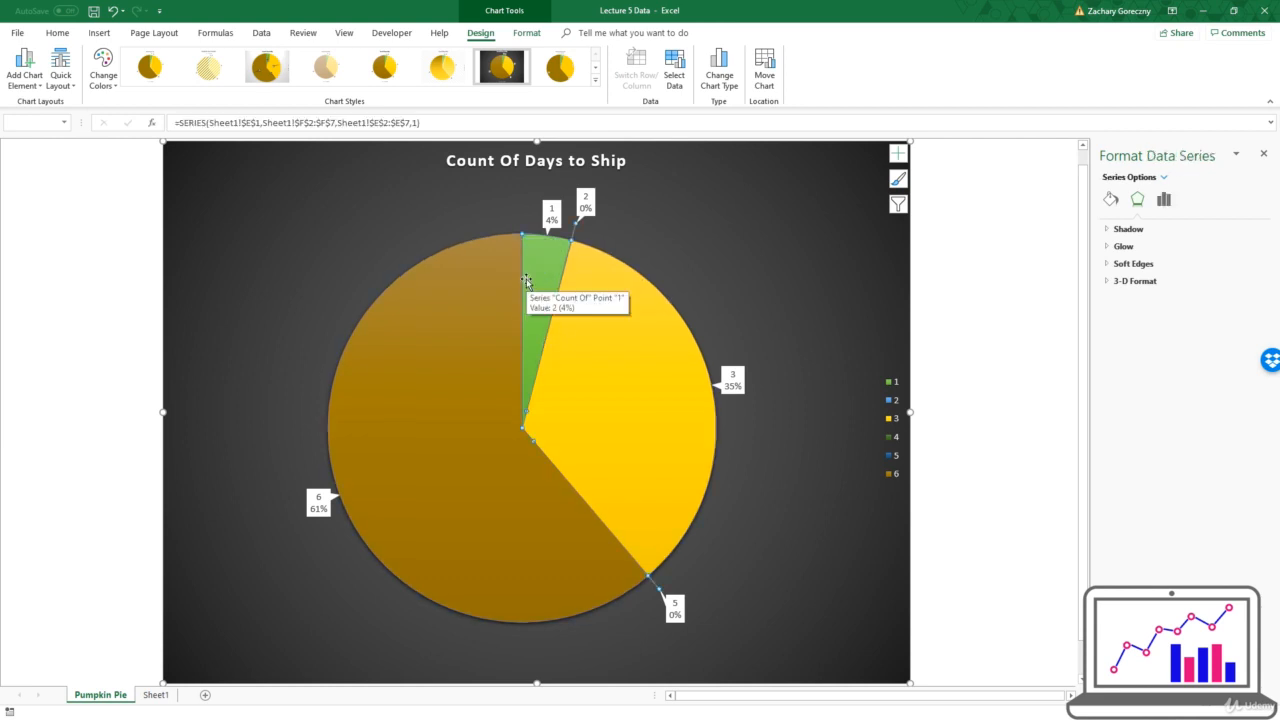
pyautogui.click(536, 272)
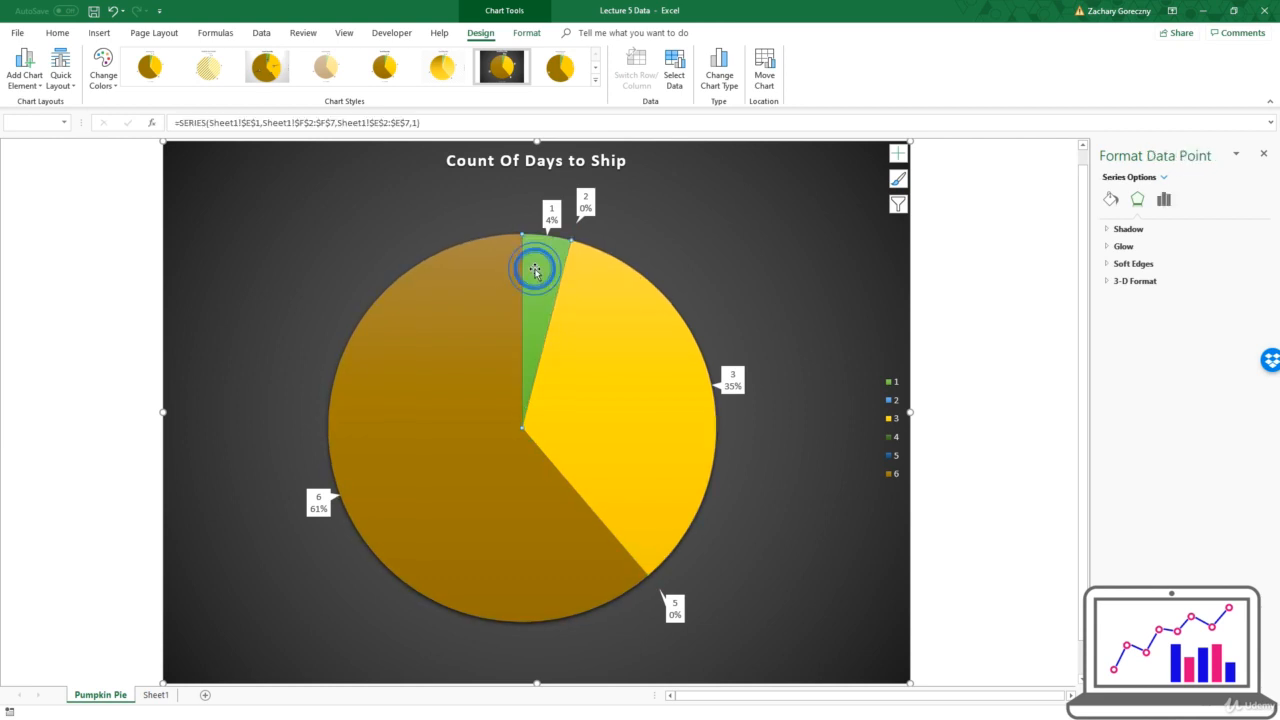
pyautogui.click(353, 190)
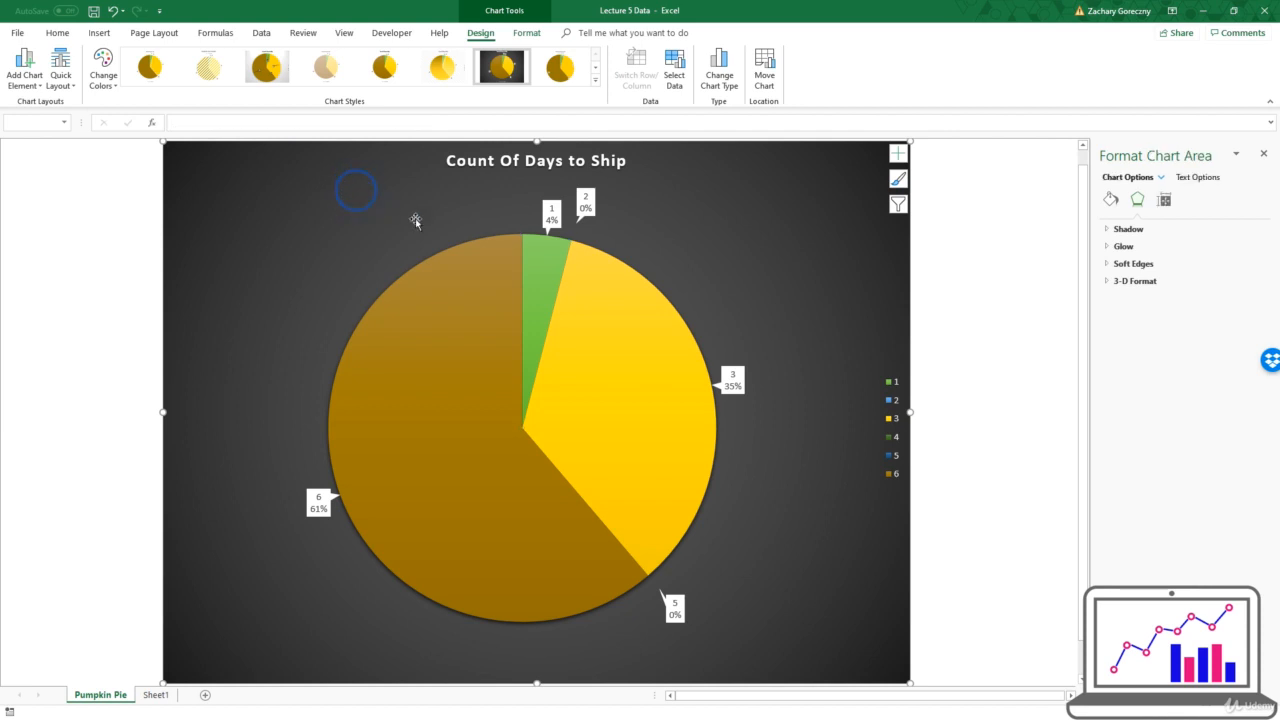
pyautogui.click(541, 264)
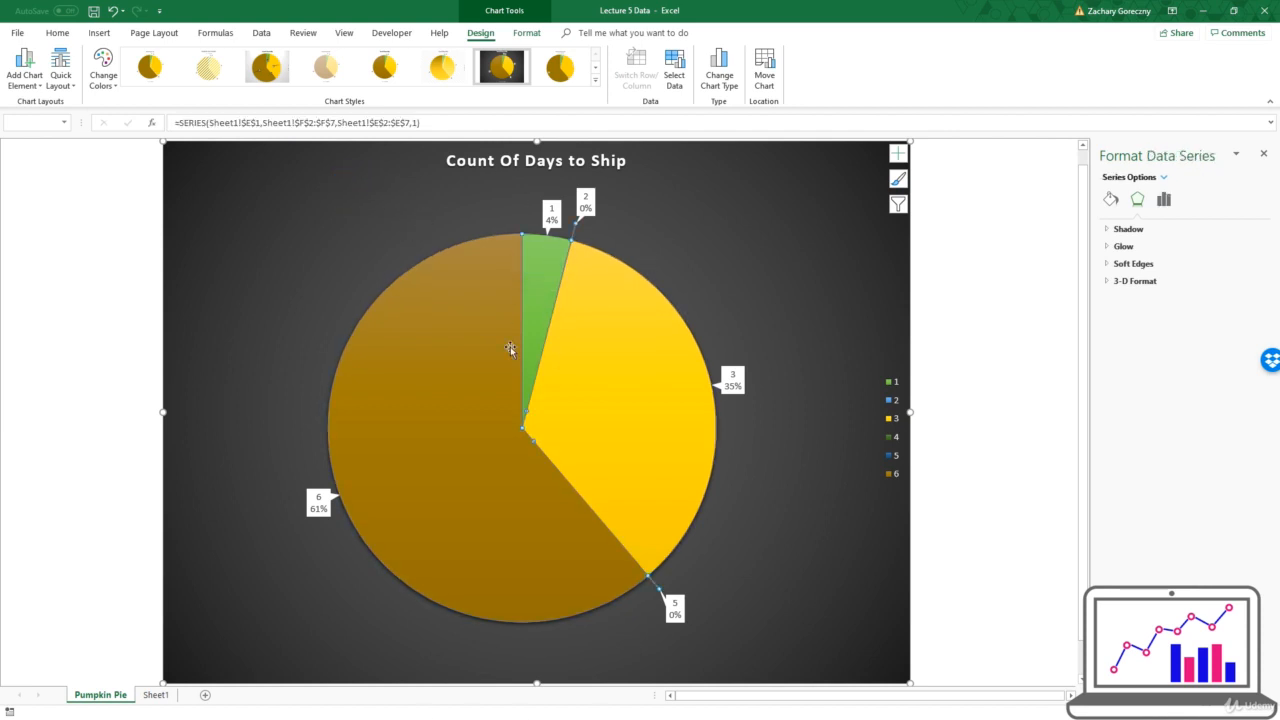
pyautogui.click(537, 281)
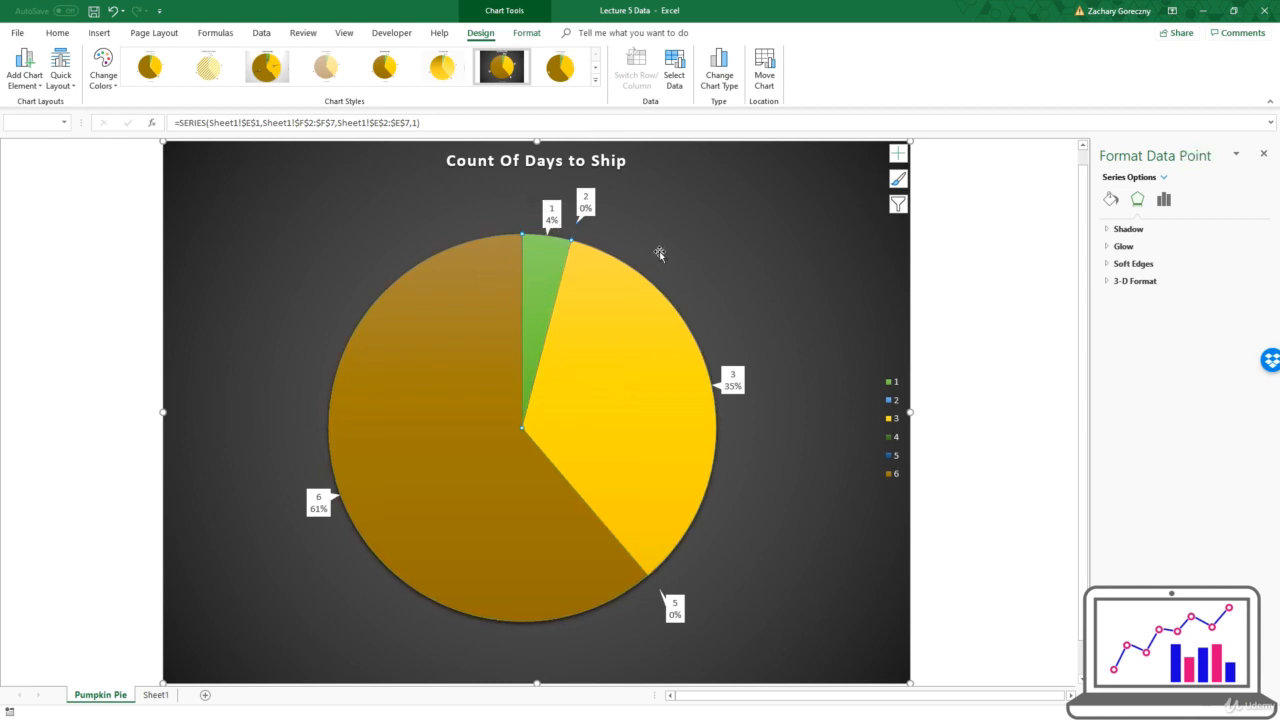
pyautogui.click(1163, 205)
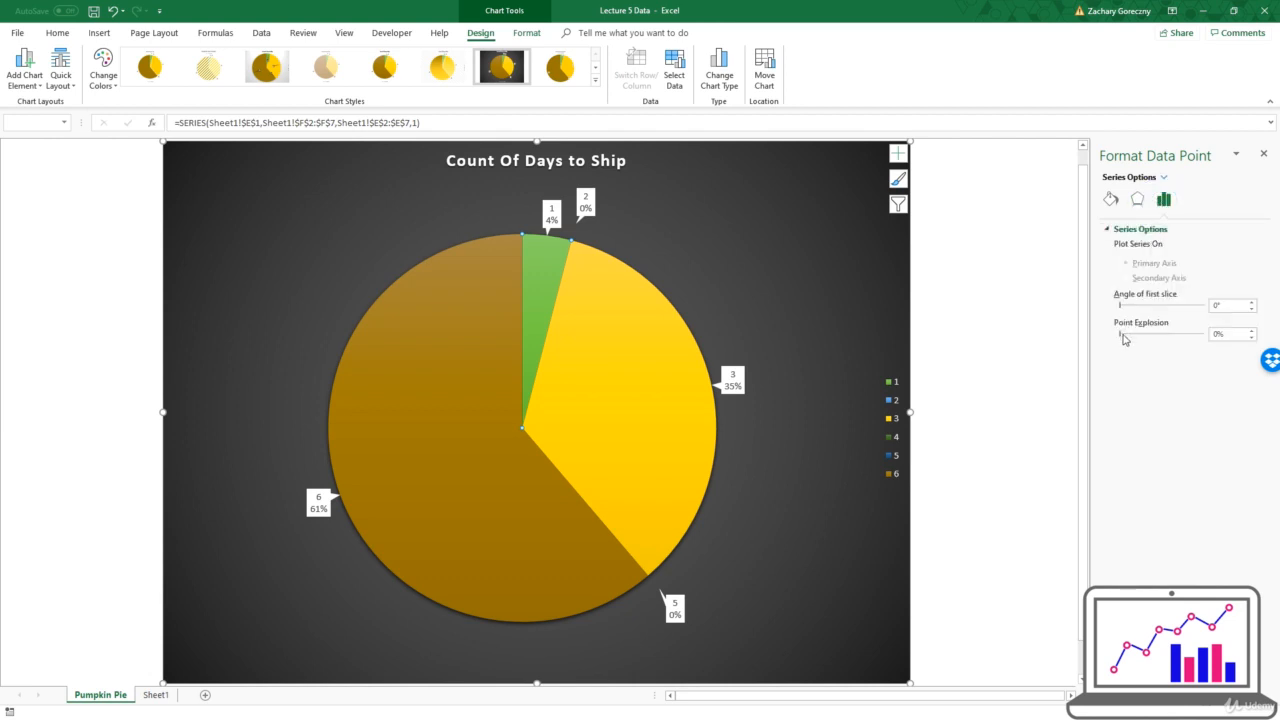
pyautogui.moveTo(1122, 338); pyautogui.dragTo(1125, 336)
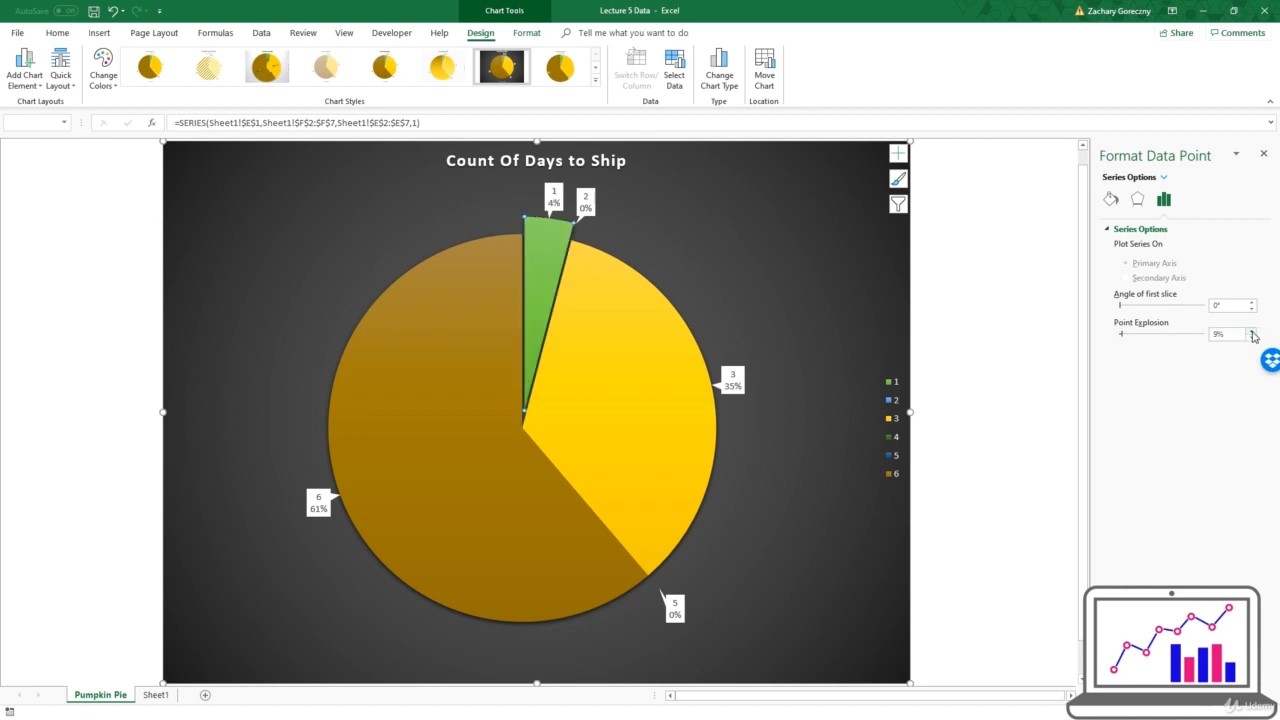
pyautogui.click(705, 266)
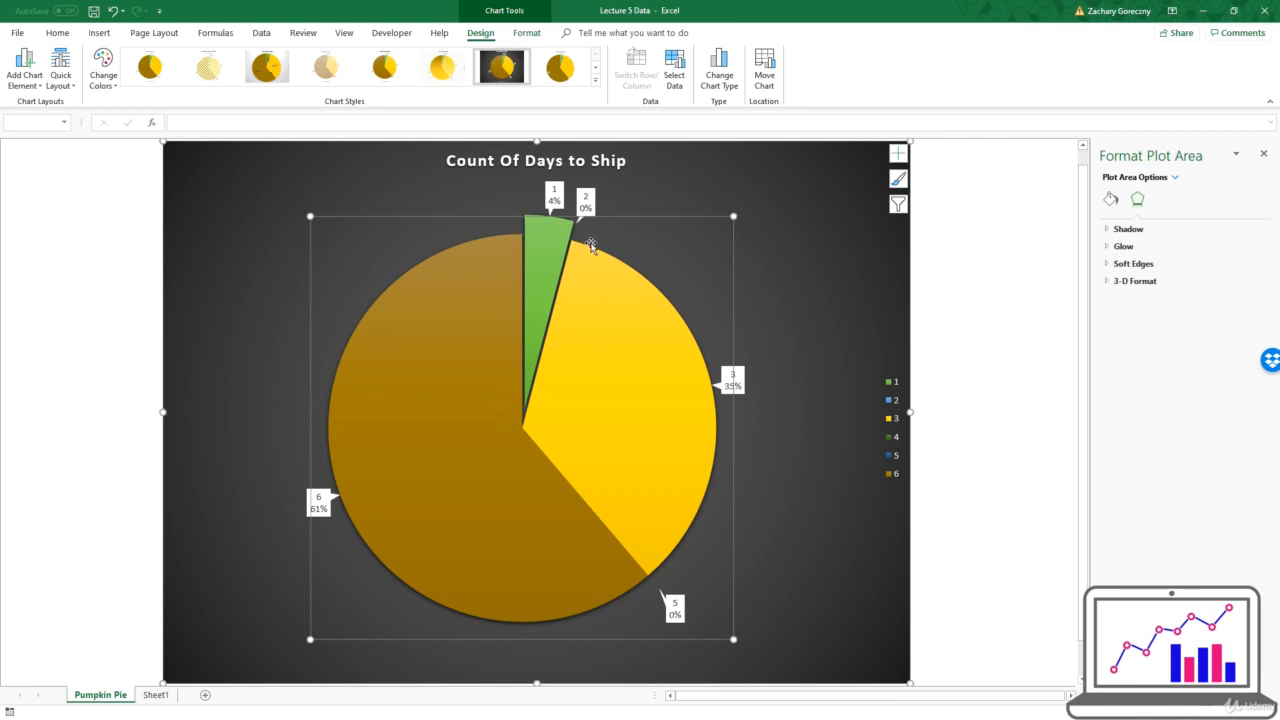
pyautogui.click(762, 247)
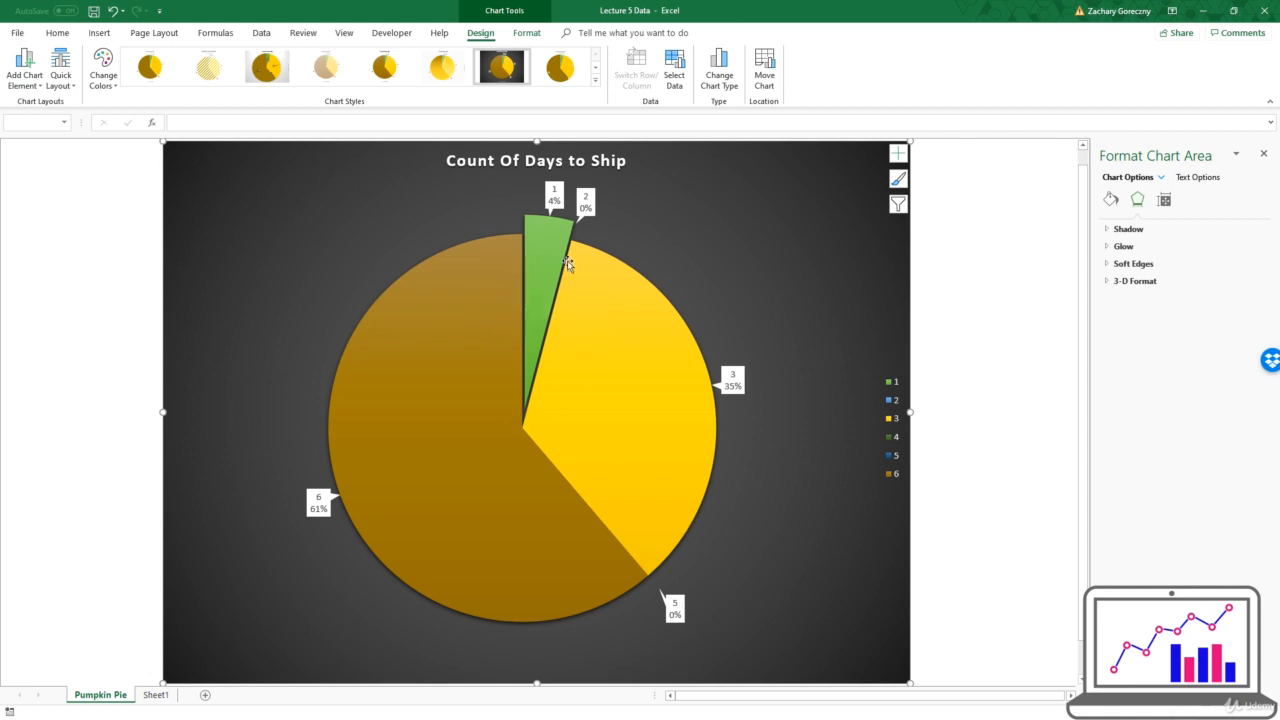
pyautogui.click(535, 224)
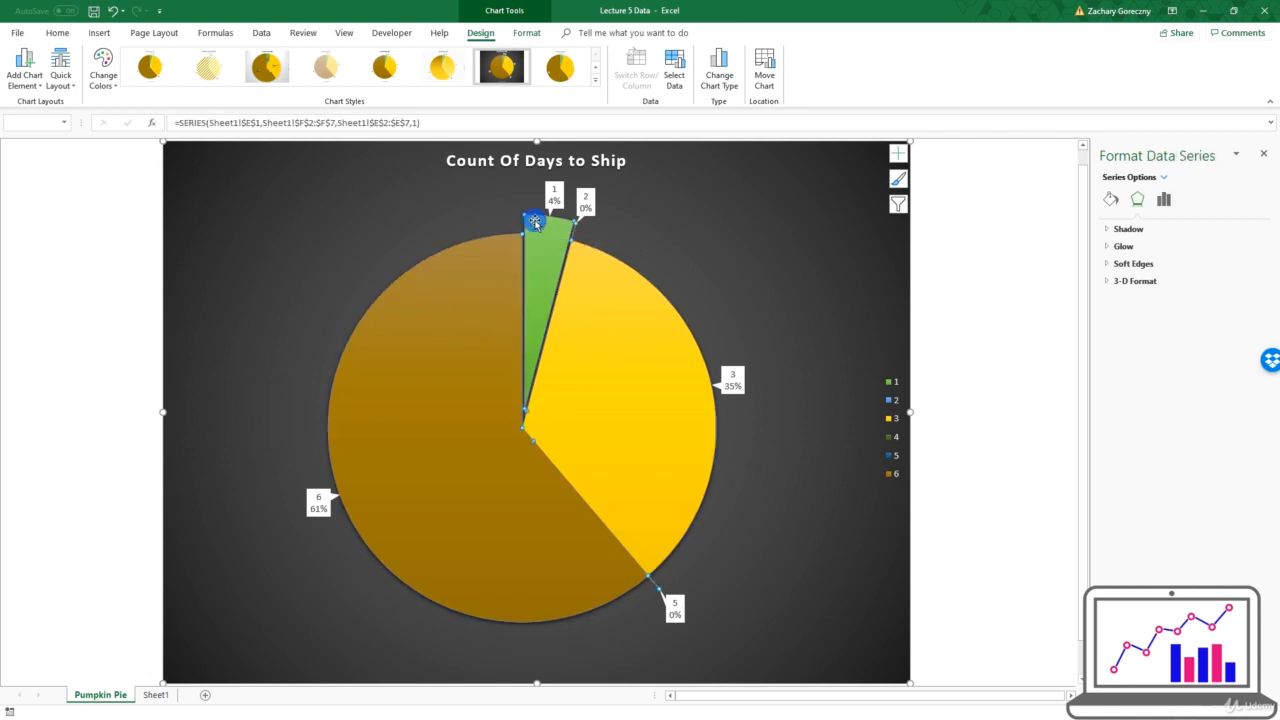
pyautogui.click(383, 210)
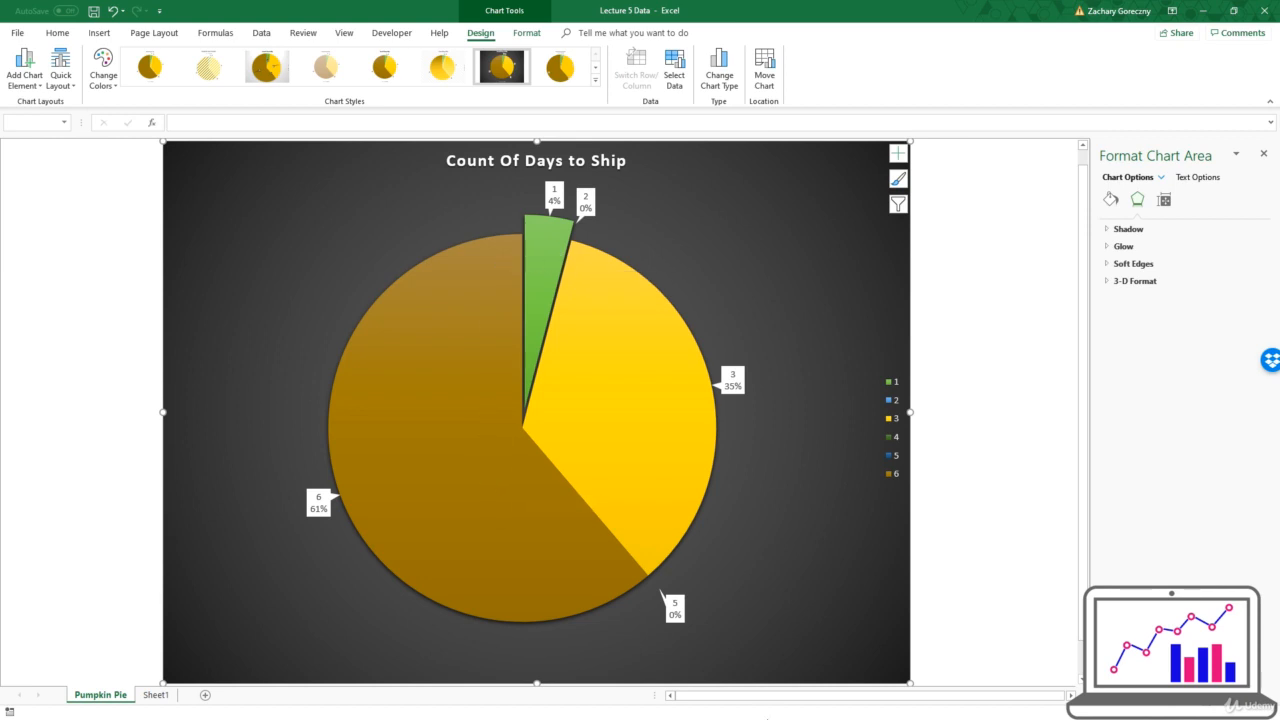
pyautogui.click(435, 377)
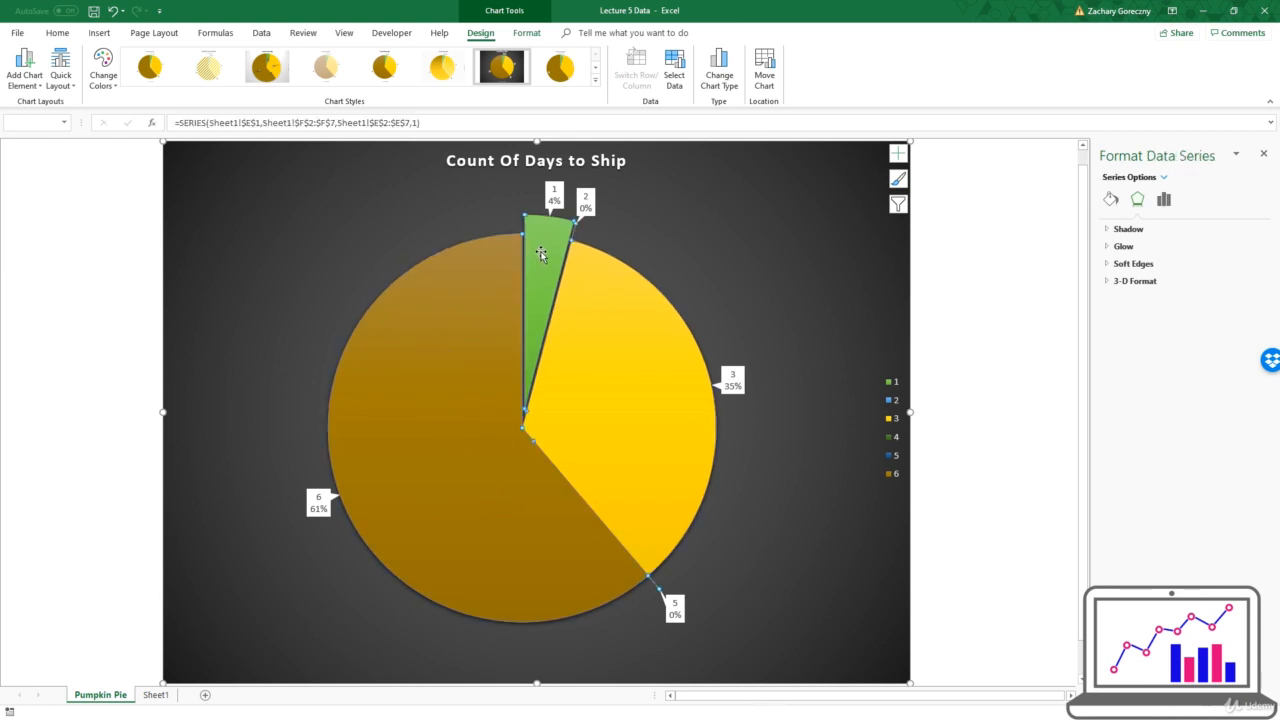
pyautogui.click(413, 244)
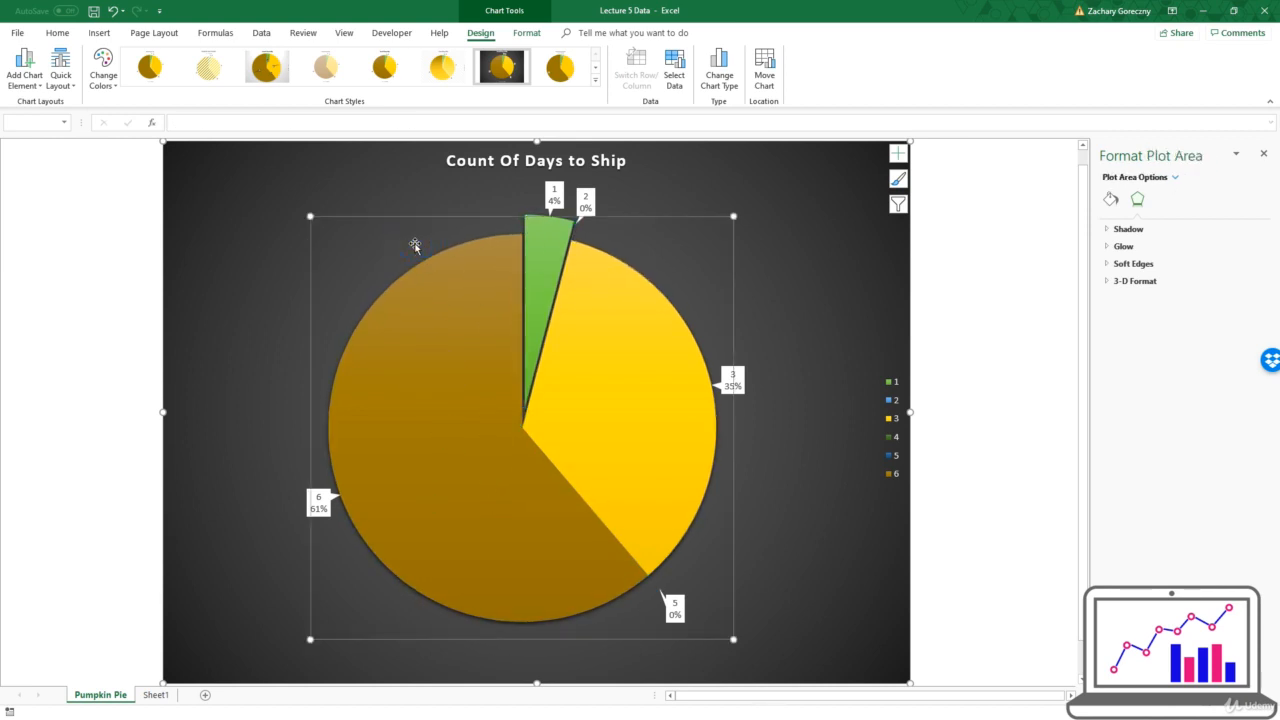
pyautogui.click(324, 200)
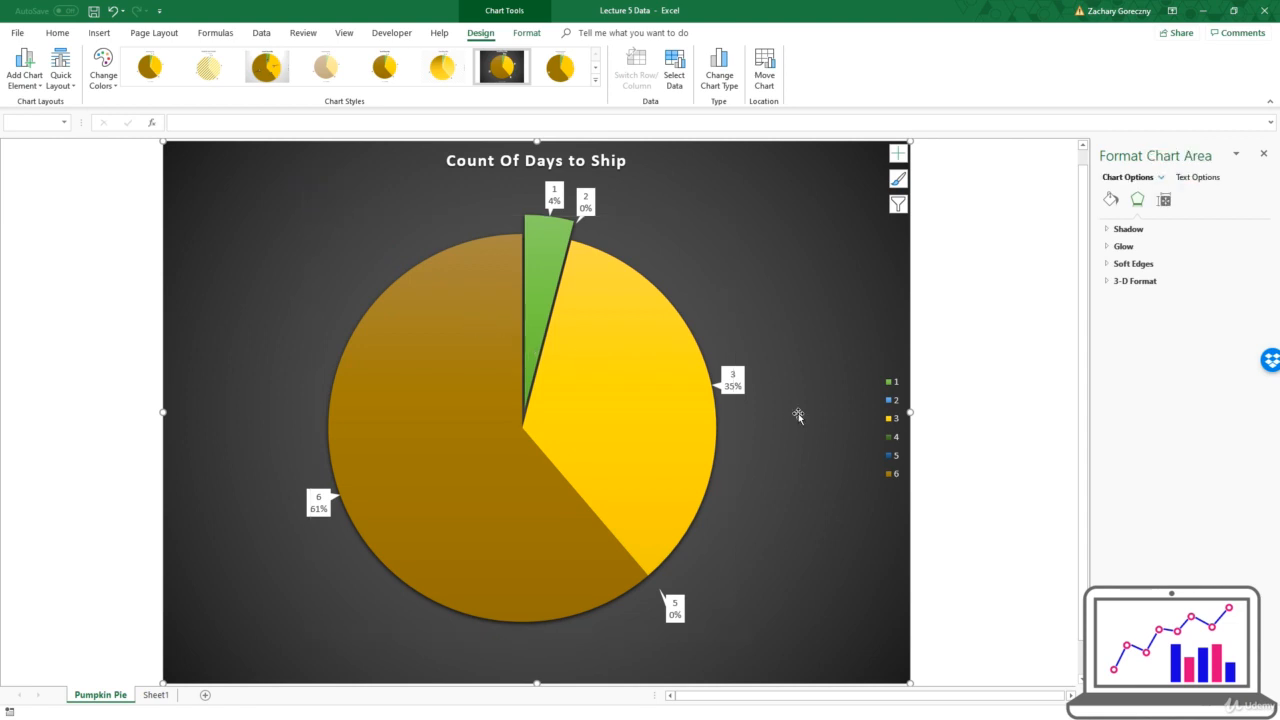
# Rotate the pie by setting the angle of the first slice to 90°
pyautogui.click(546, 236)
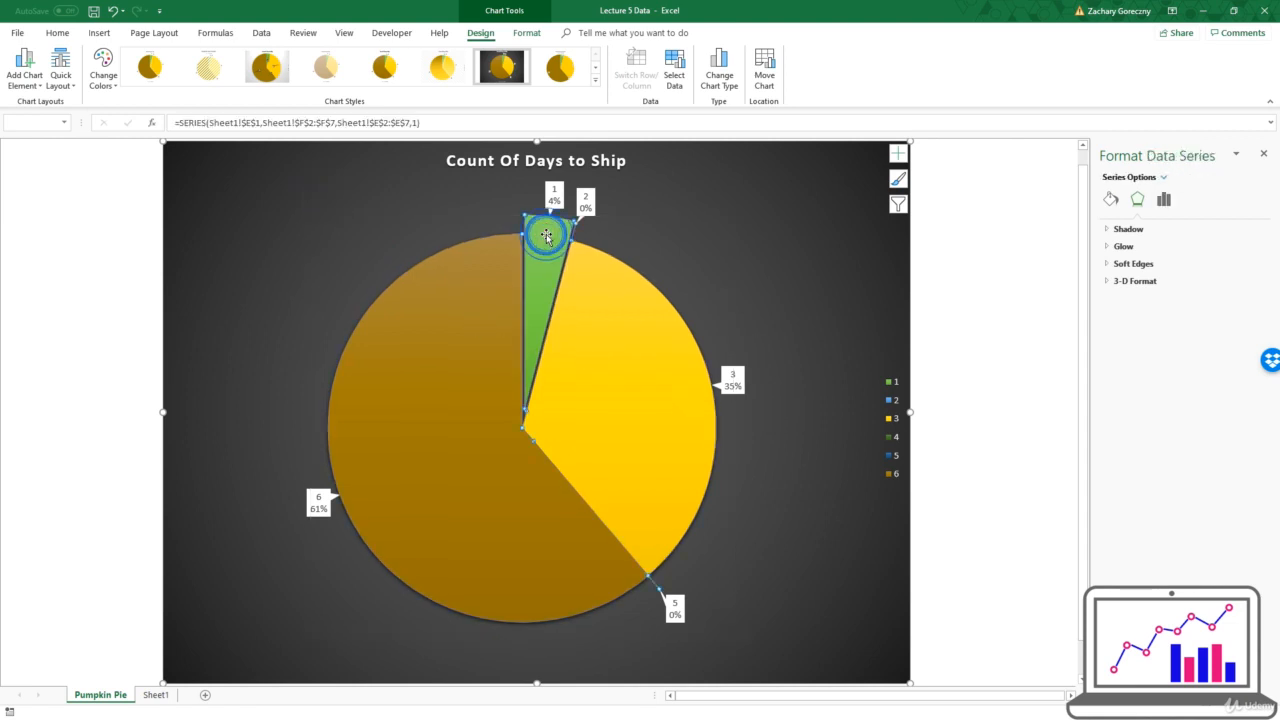
pyautogui.click(546, 236)
pyautogui.click(1166, 198)
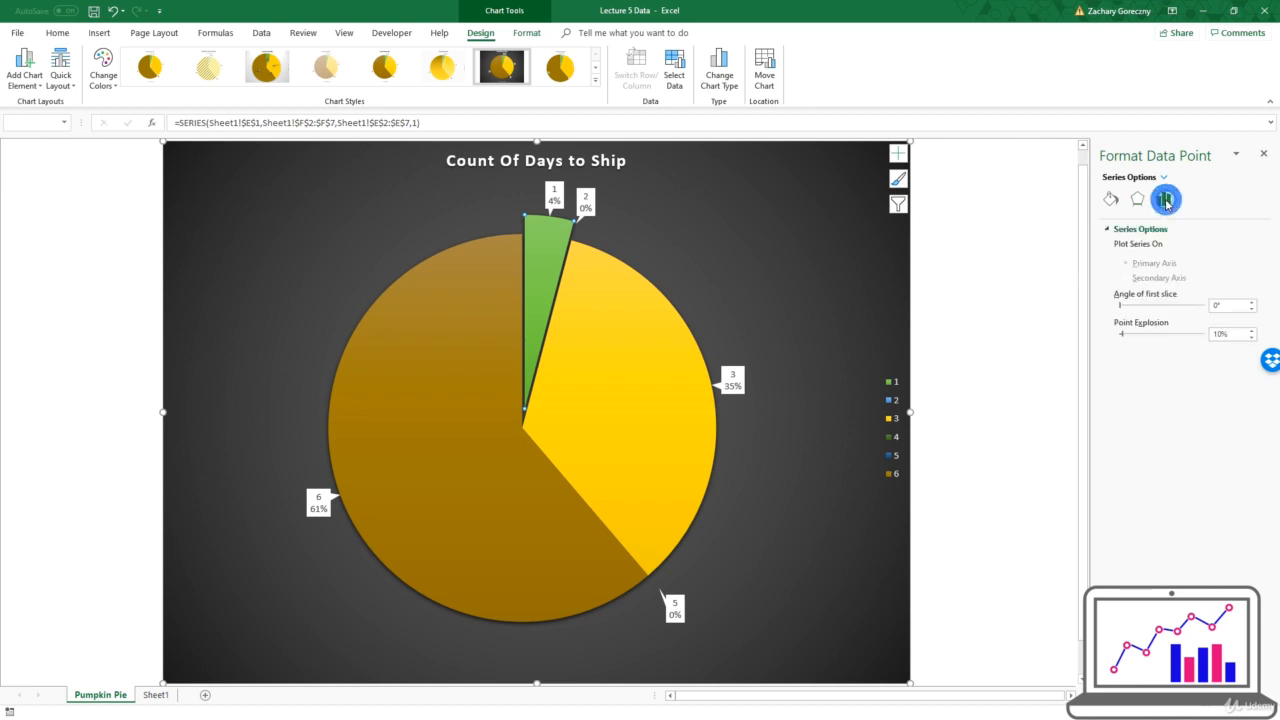
pyautogui.moveTo(1121, 306); pyautogui.dragTo(1137, 310)
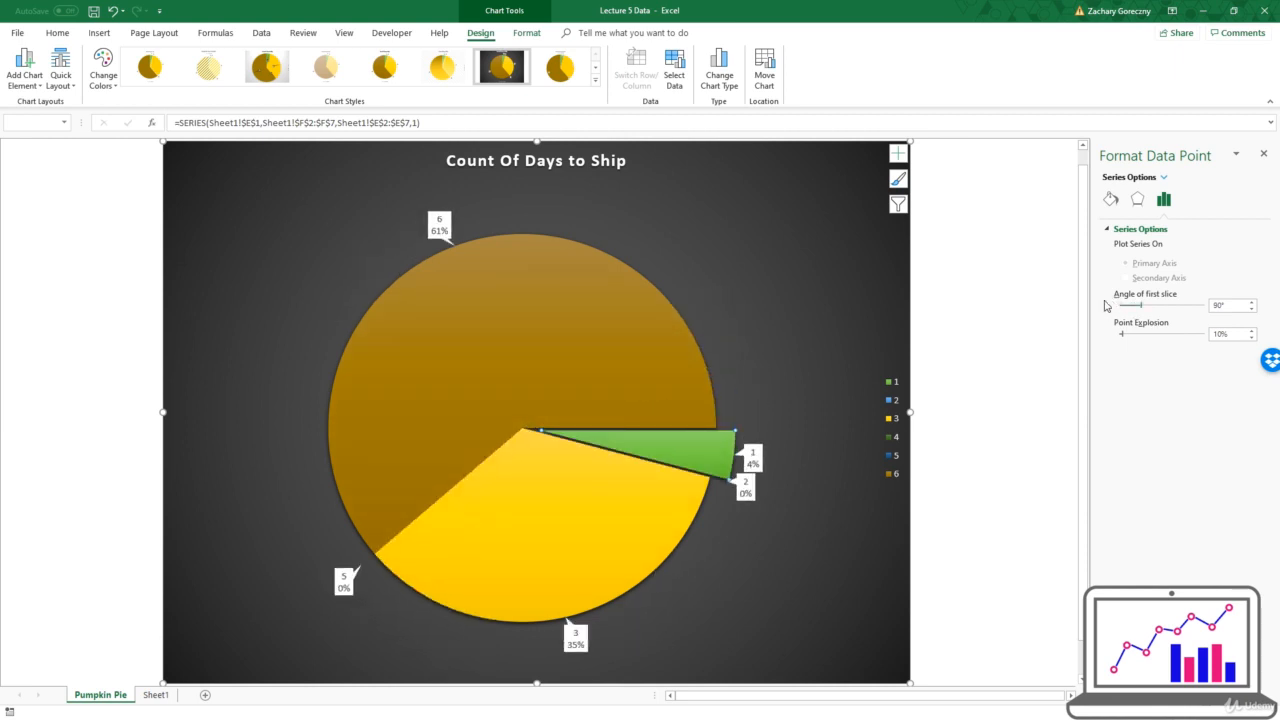
# Try several rotations of the pie and finish with the angle of the first slice set to 0°
pyautogui.click(1138, 313)
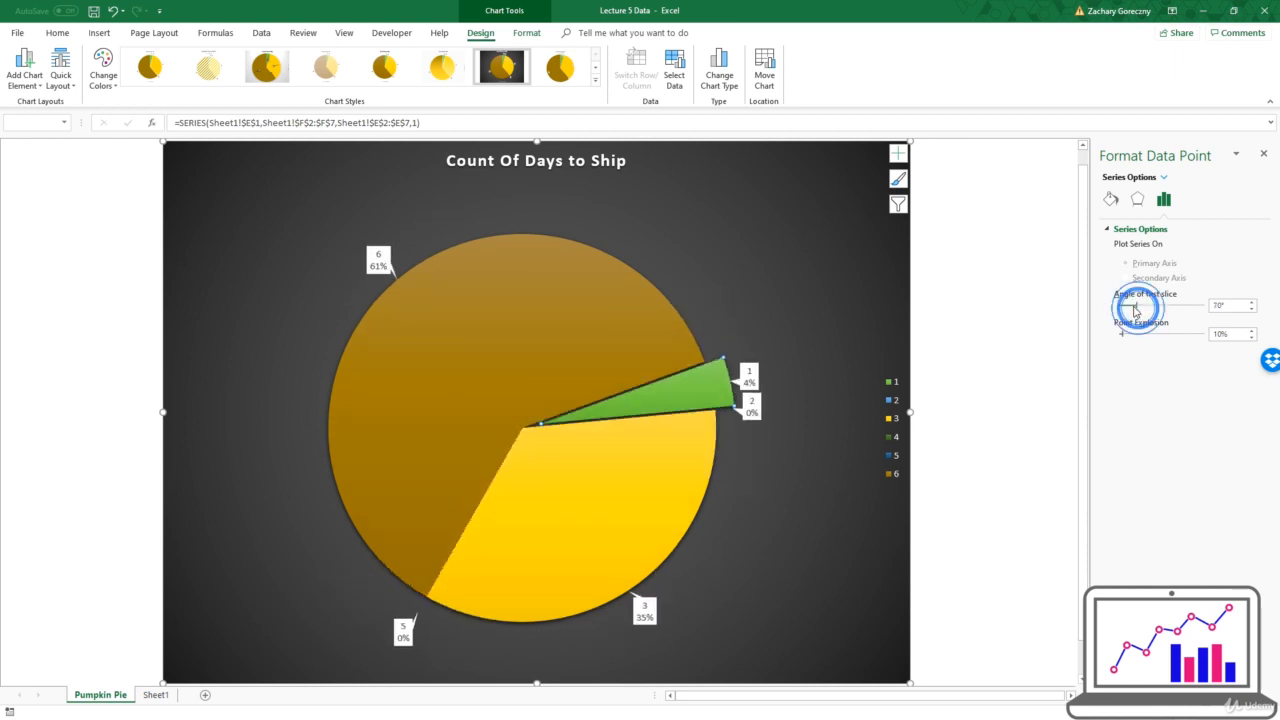
pyautogui.click(1200, 305)
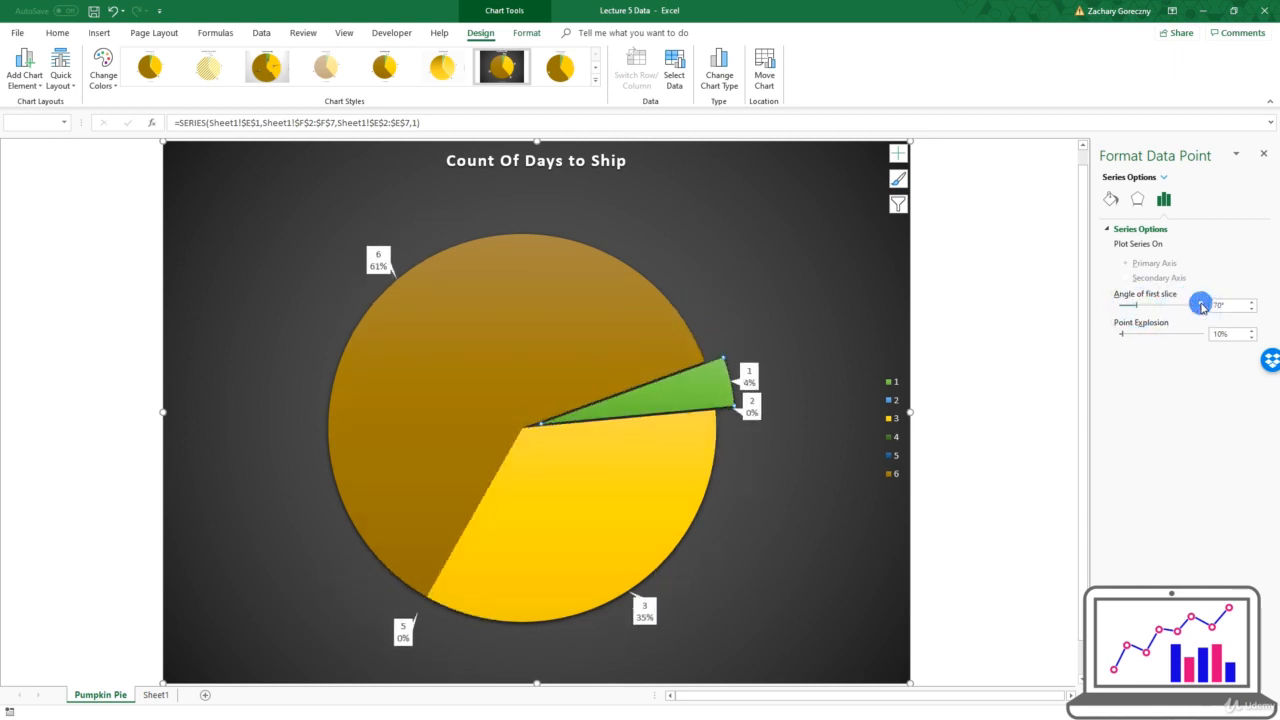
pyautogui.click(1201, 306)
pyautogui.click(1201, 306)
pyautogui.click(1201, 306)
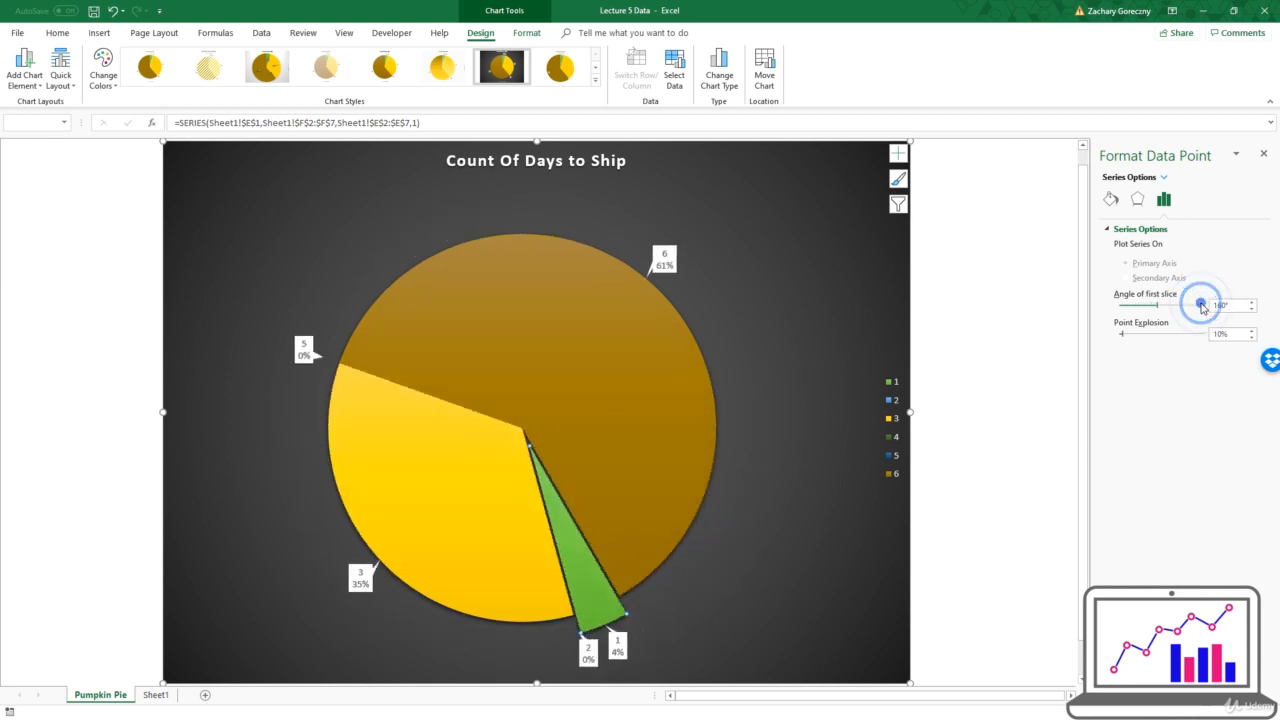
pyautogui.click(1201, 306)
pyautogui.click(1201, 306)
pyautogui.click(1128, 305)
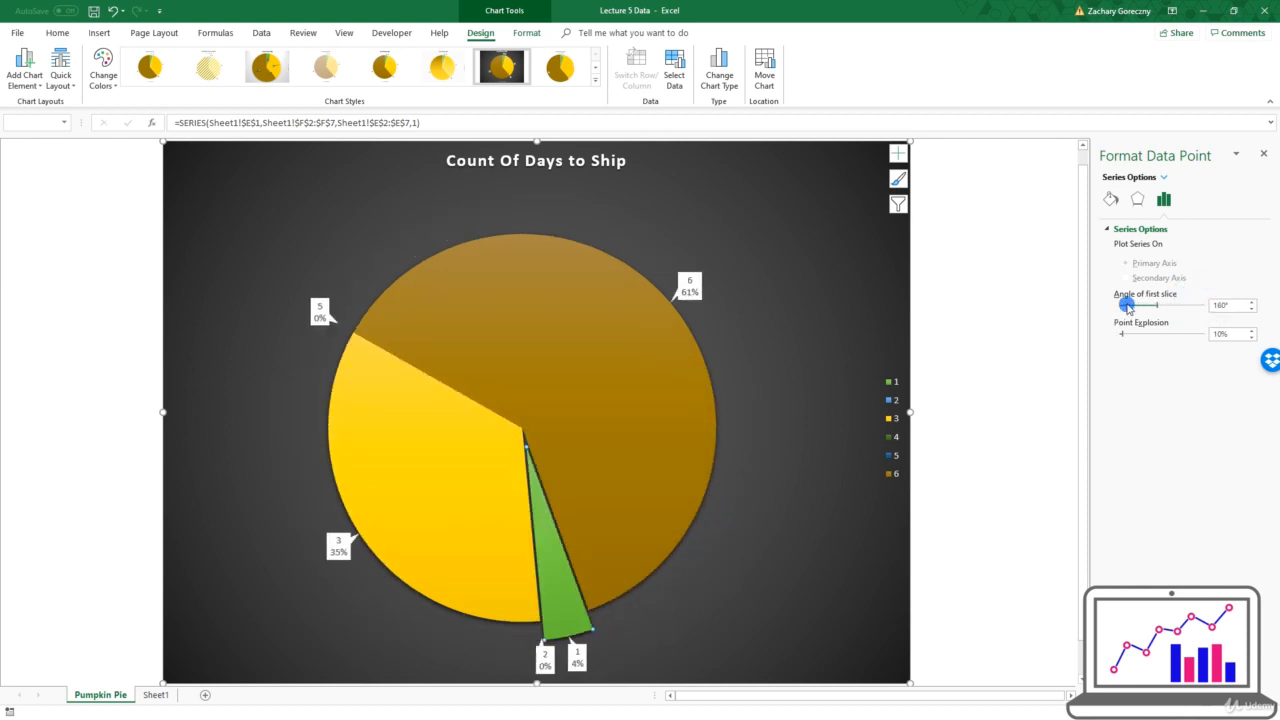
pyautogui.click(1128, 305)
pyautogui.click(1128, 305)
pyautogui.click(1129, 305)
pyautogui.click(1153, 309)
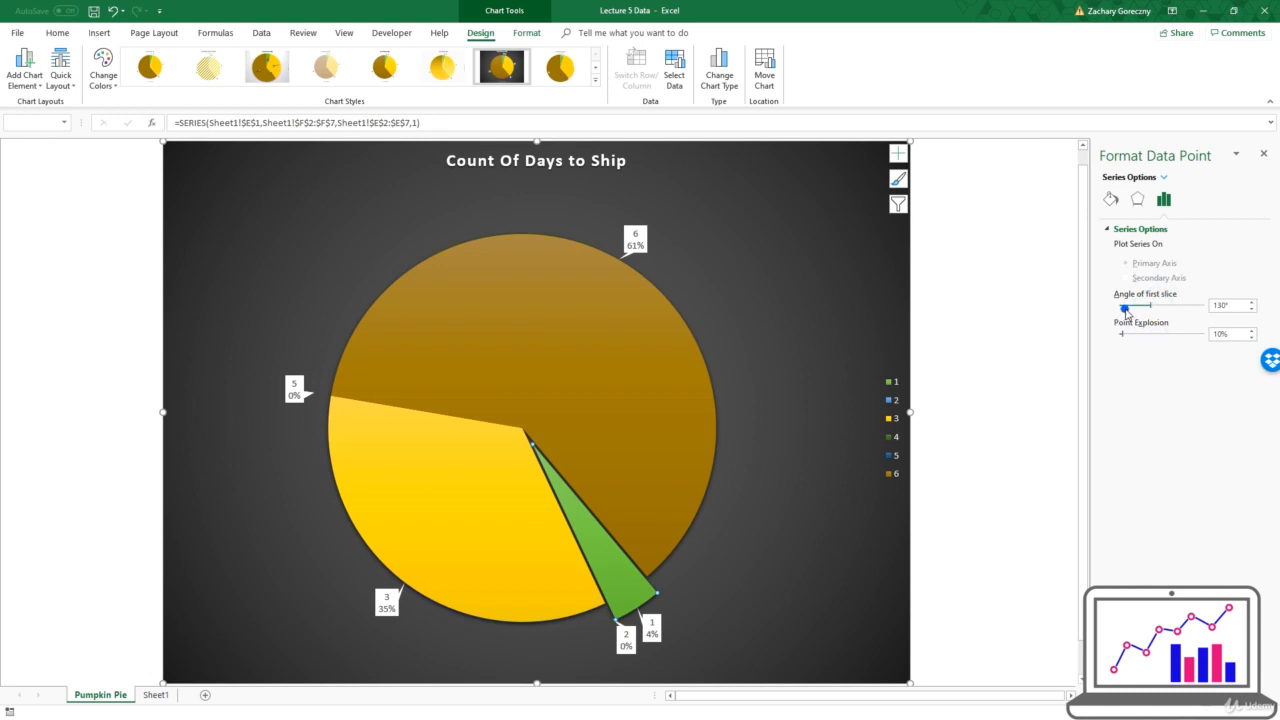
pyautogui.click(1120, 305)
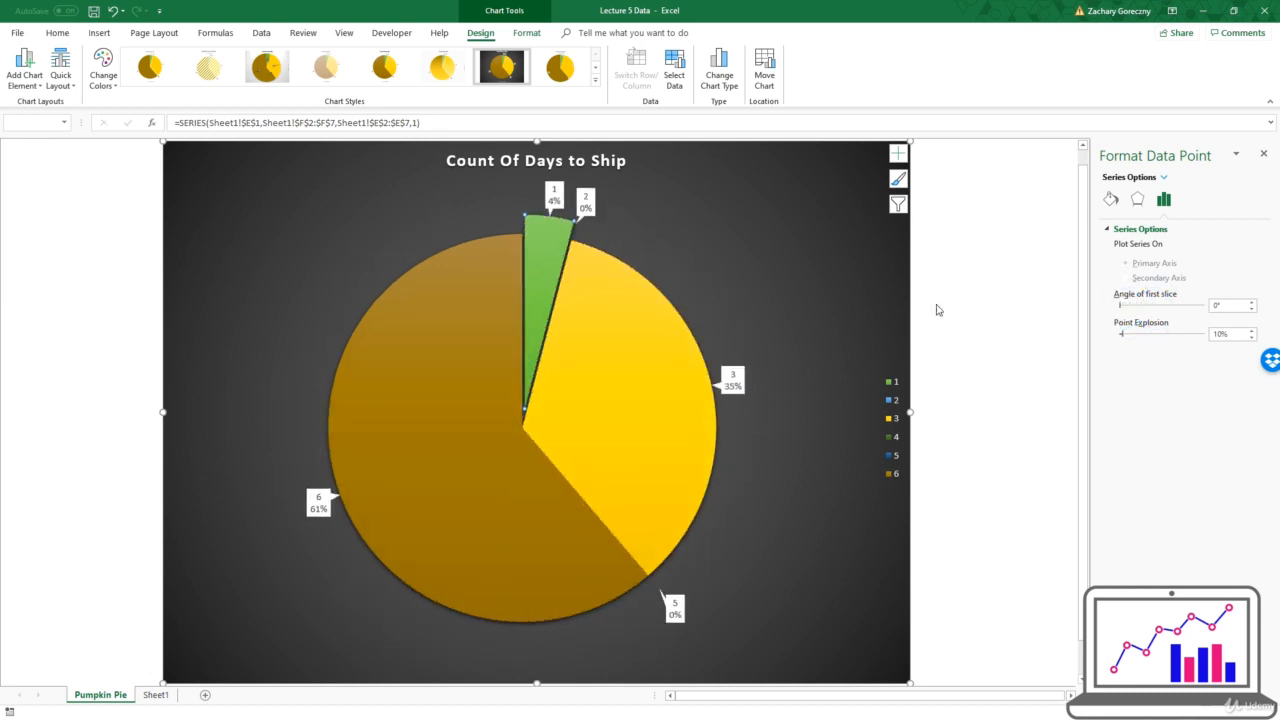
pyautogui.click(785, 240)
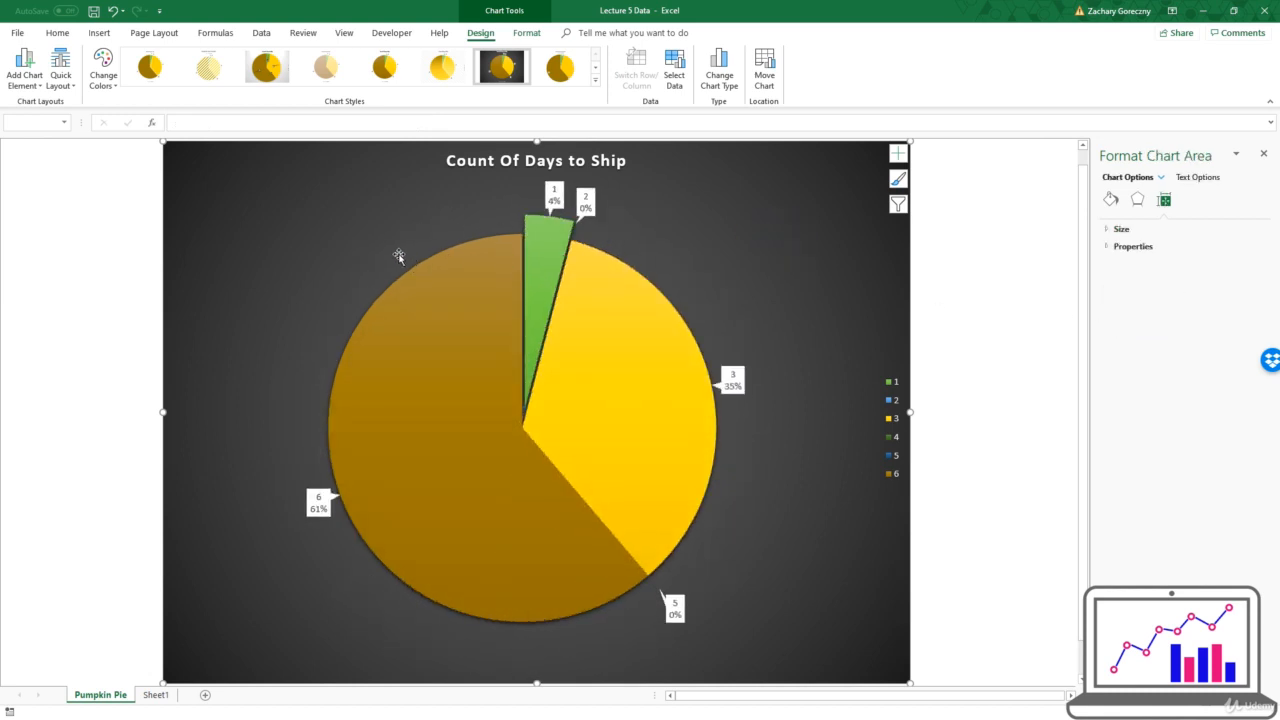
# Move the box and whisker chart from Sheet1 to a new chart sheet named Meow
pyautogui.click(155, 694)
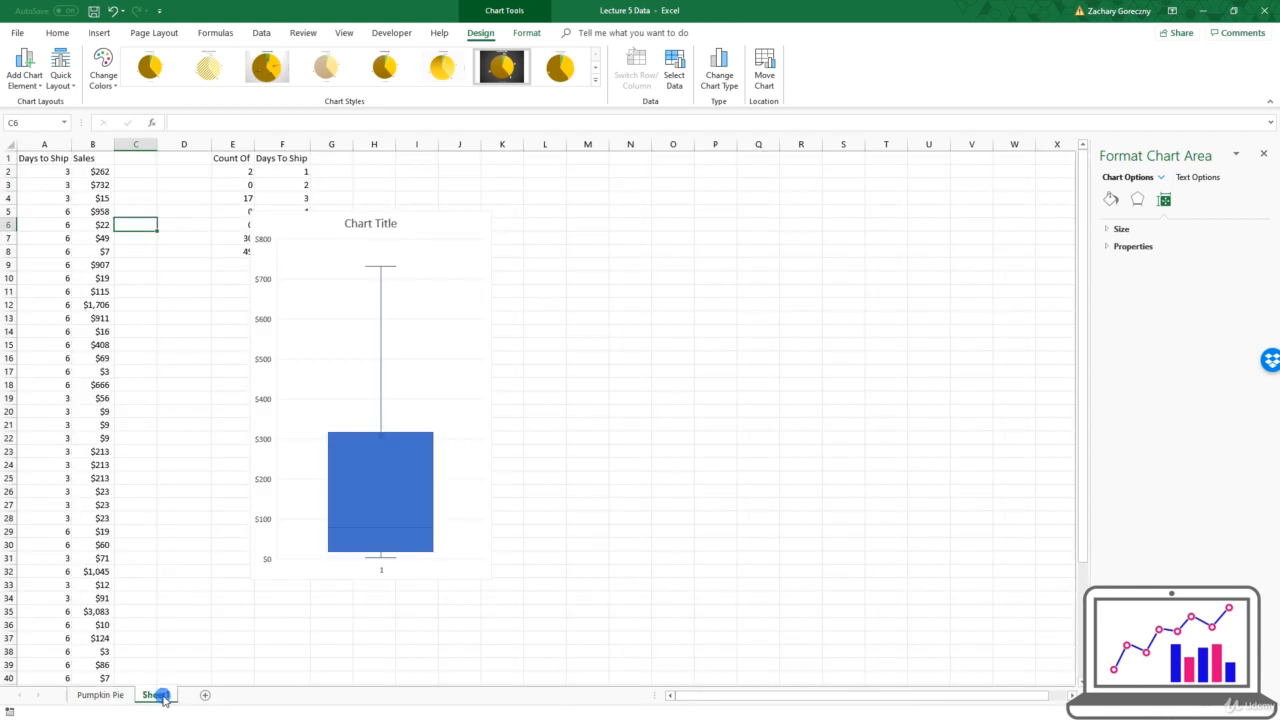
pyautogui.click(313, 218)
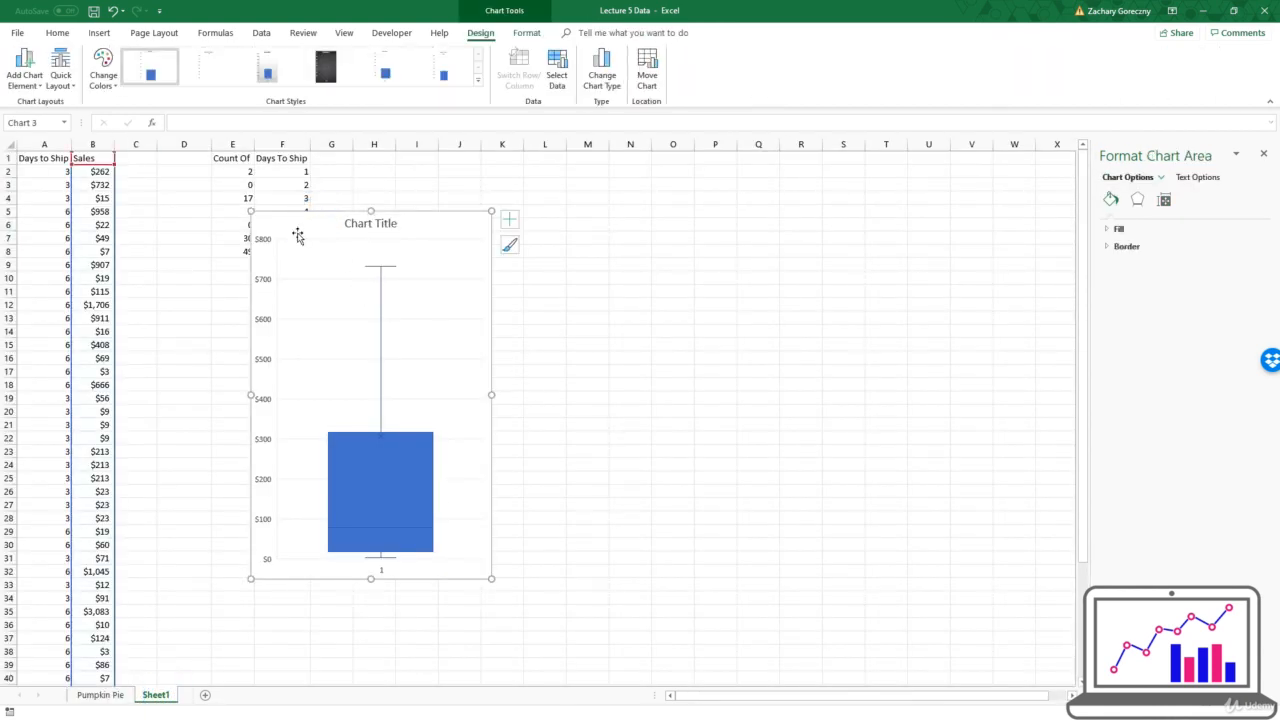
pyautogui.rightClick(302, 228)
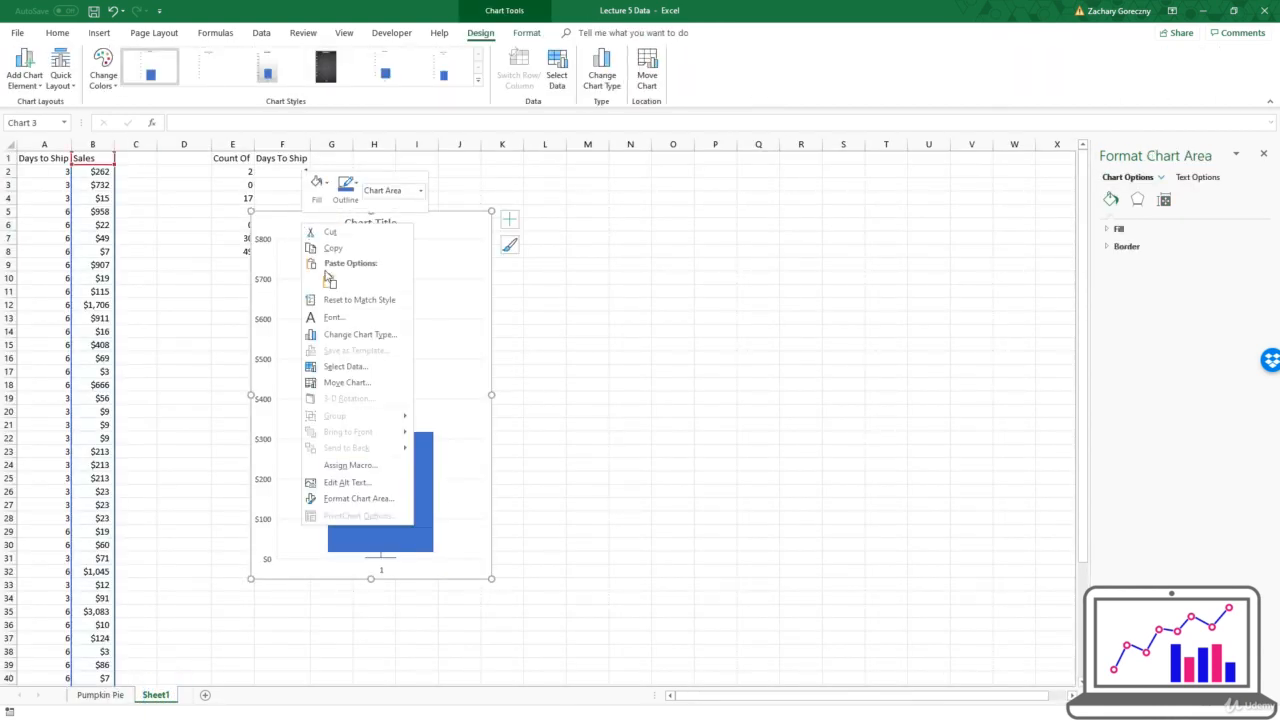
pyautogui.click(348, 382)
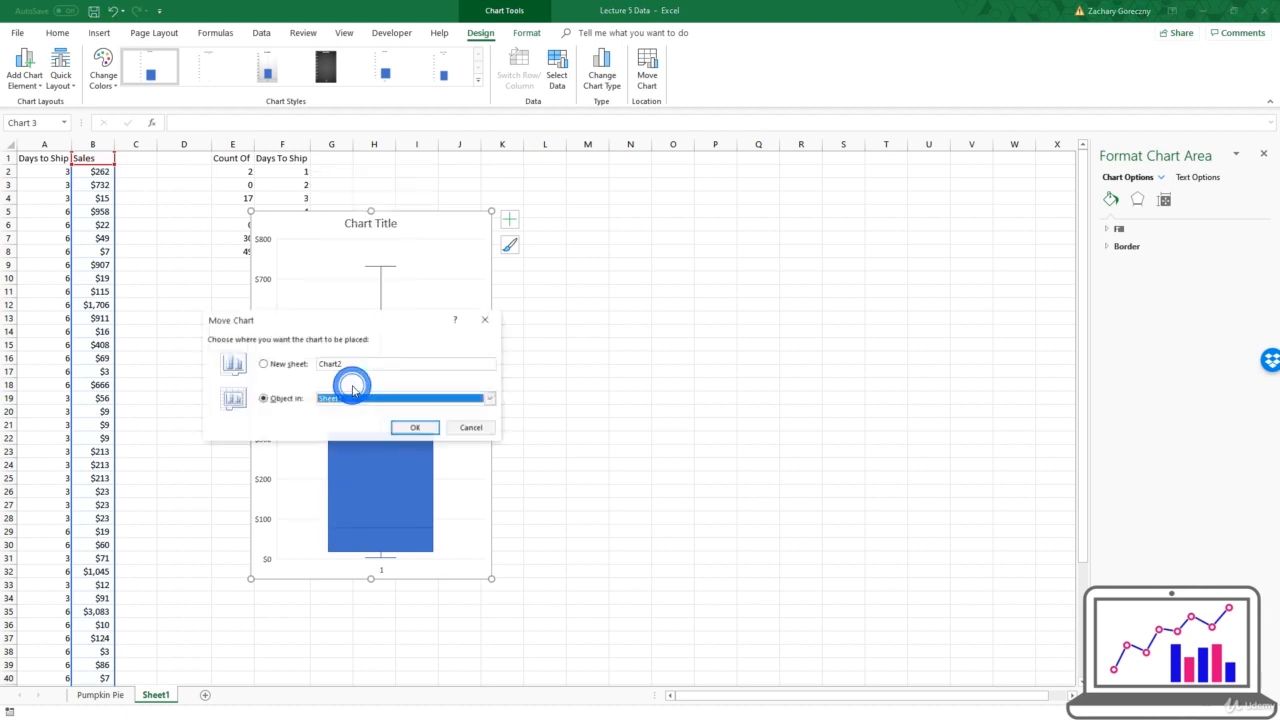
pyautogui.click(280, 363)
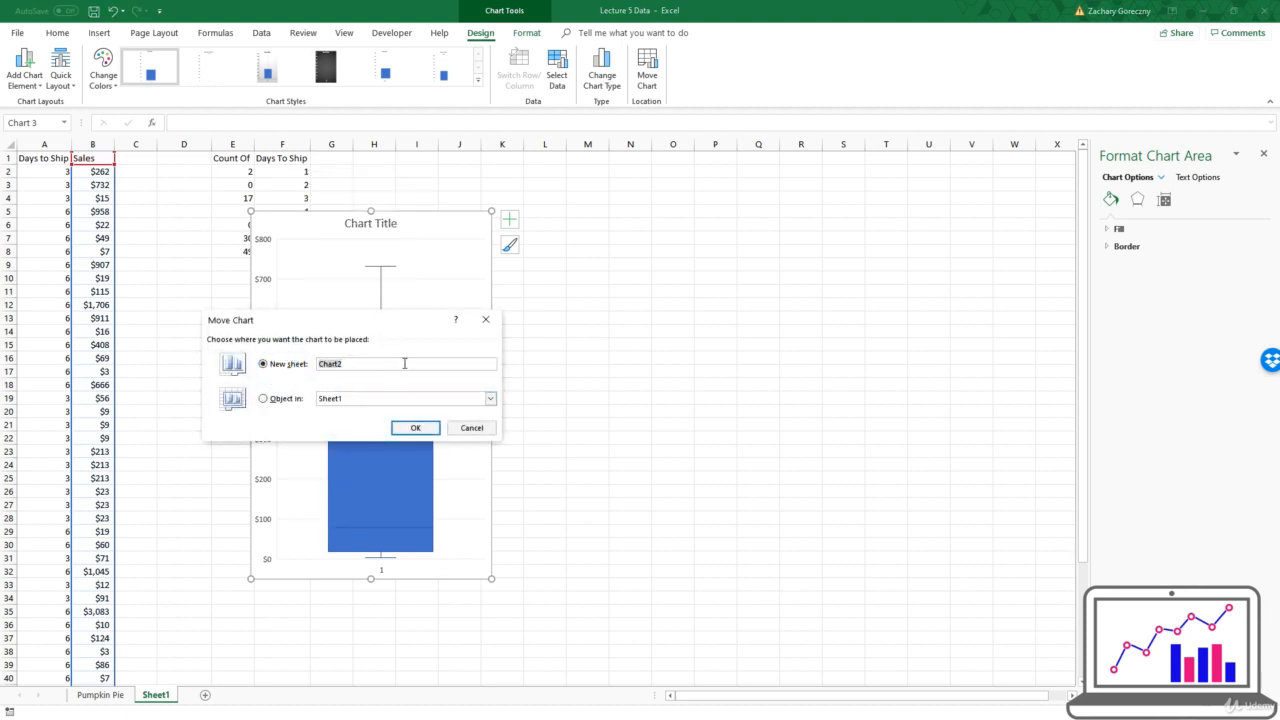
pyautogui.write('Meow')
pyautogui.press('Return')
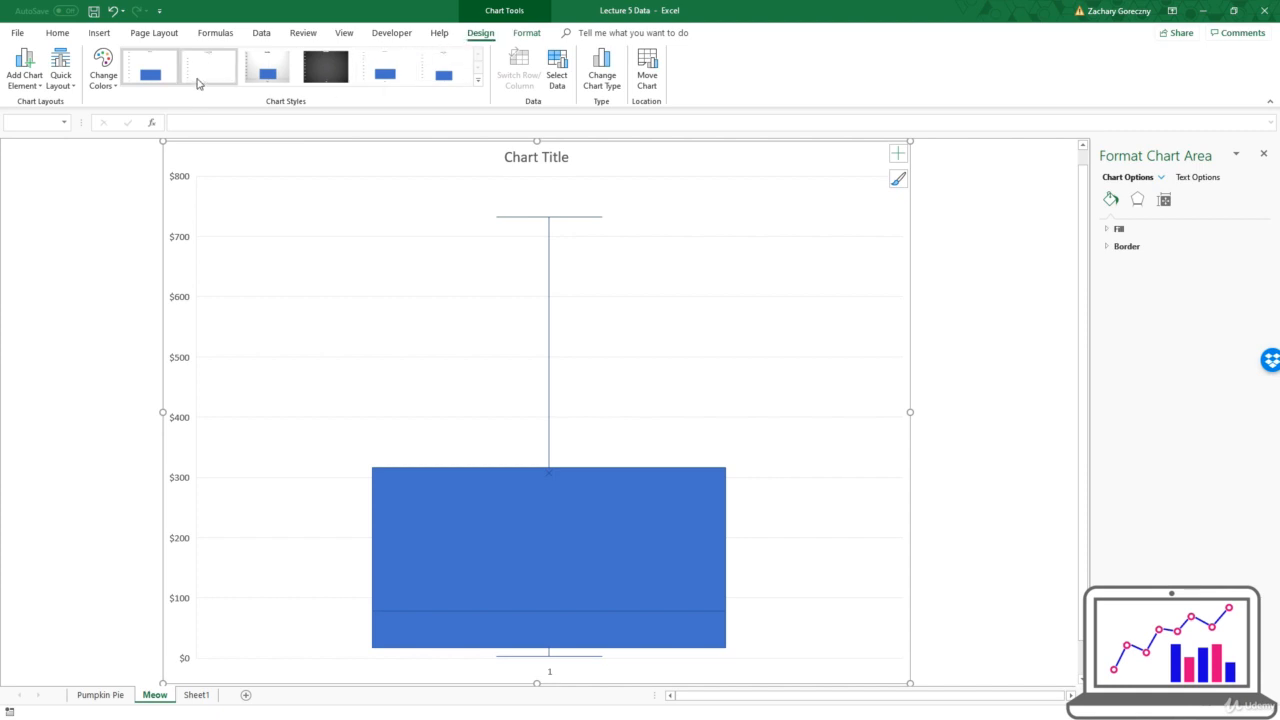
# Give the box of the Sales series a solid red fill from the standard colors
pyautogui.click(108, 80)
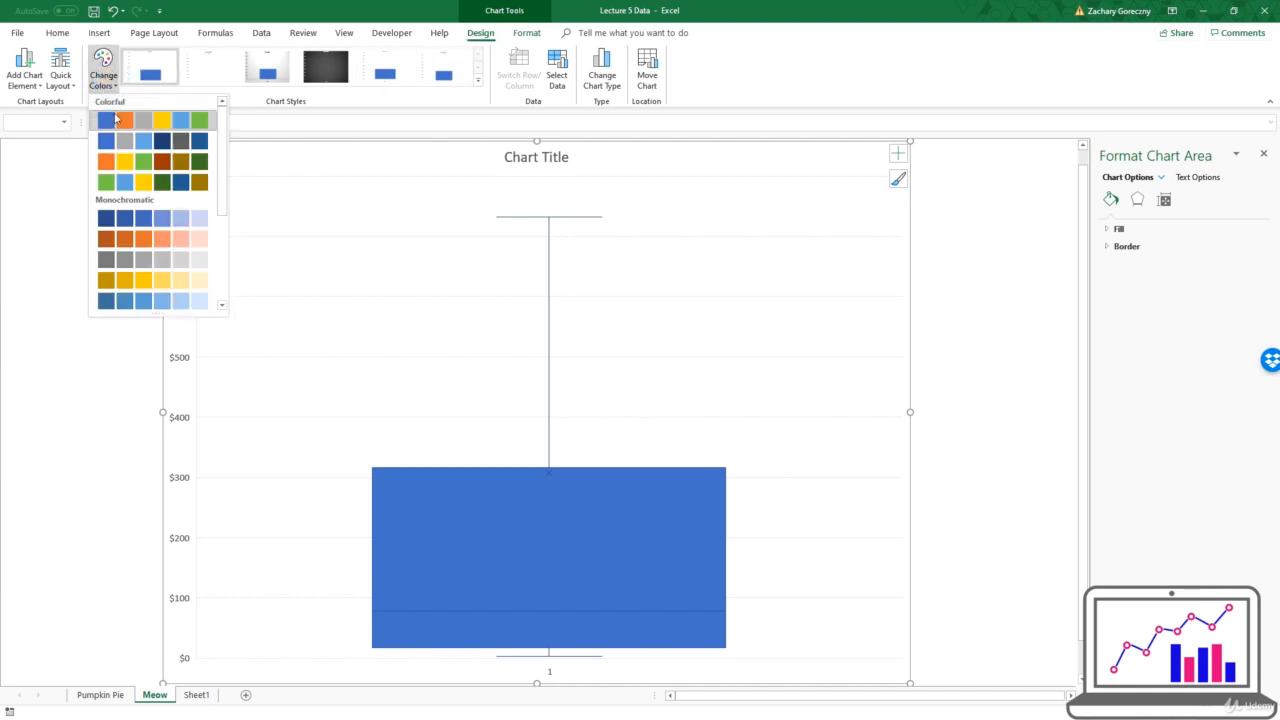
pyautogui.click(330, 259)
pyautogui.click(502, 532)
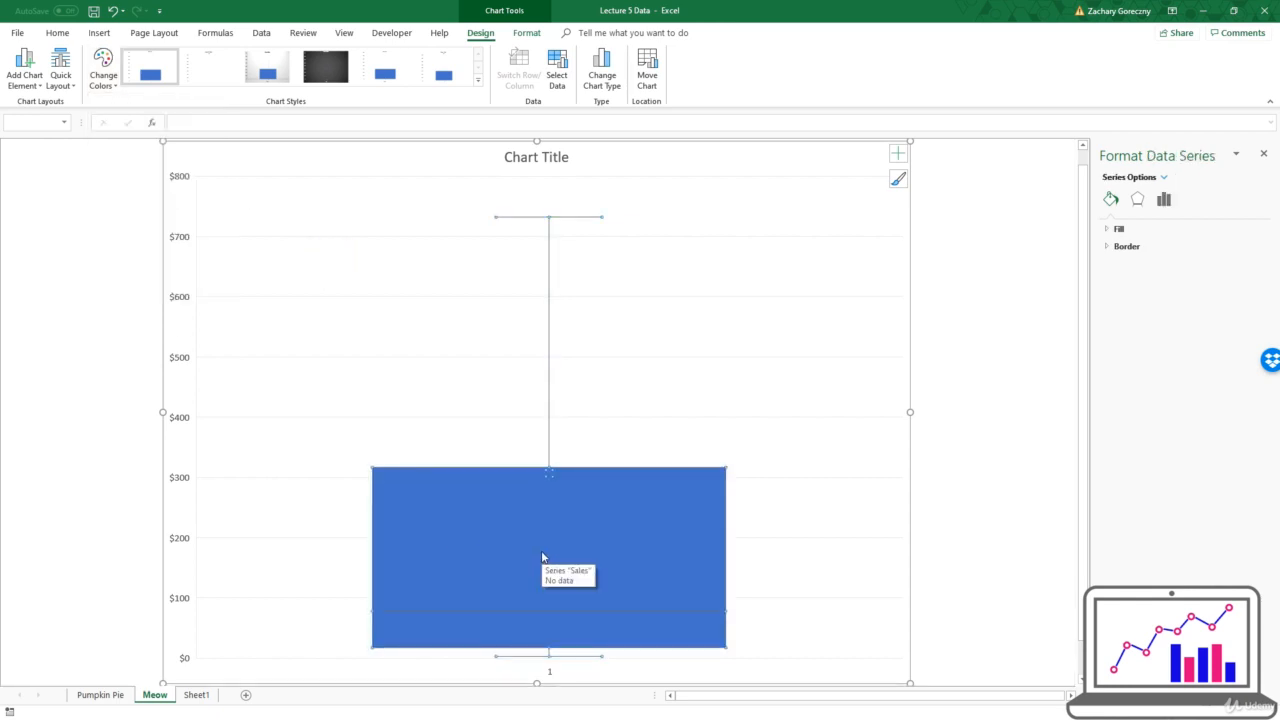
pyautogui.click(537, 545)
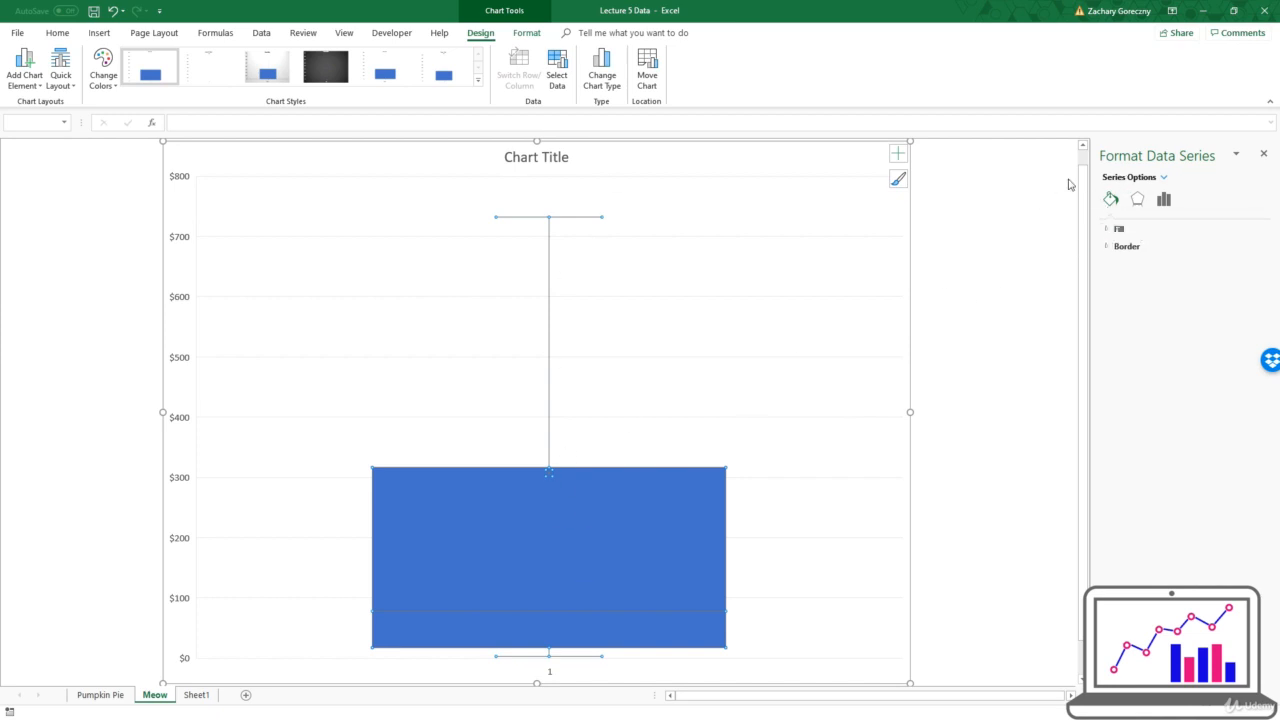
pyautogui.click(1107, 231)
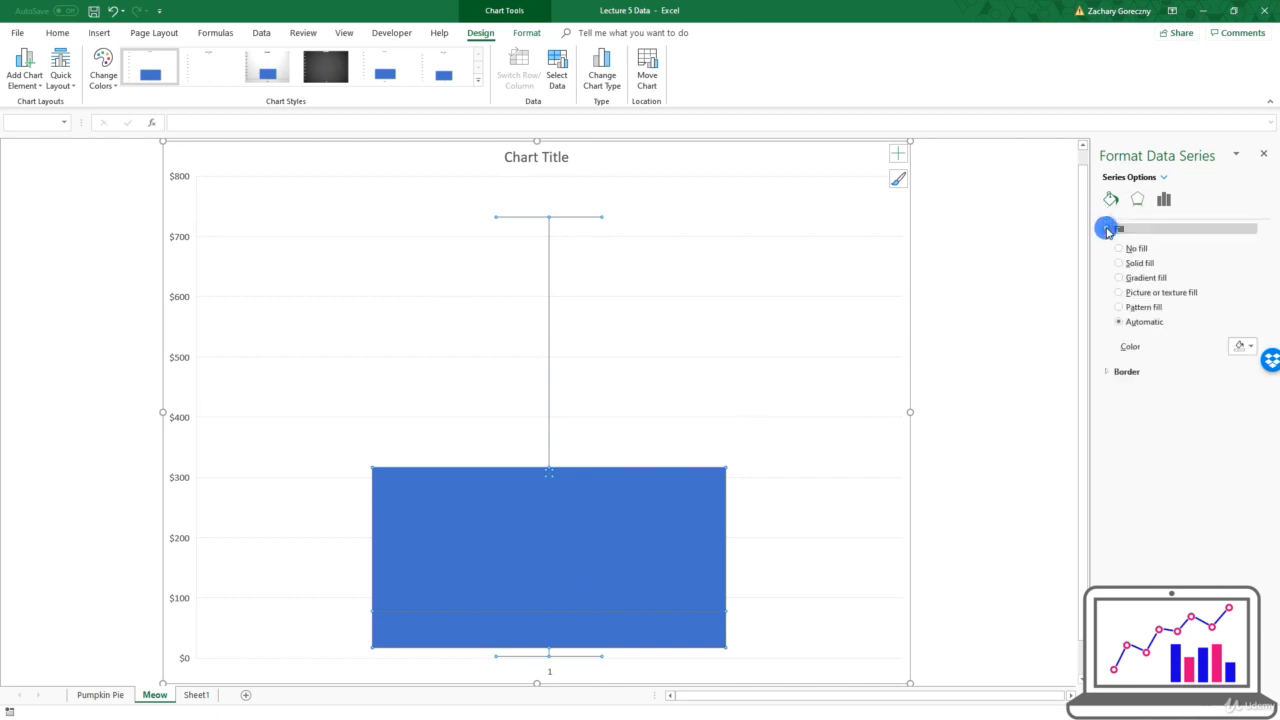
pyautogui.click(1238, 348)
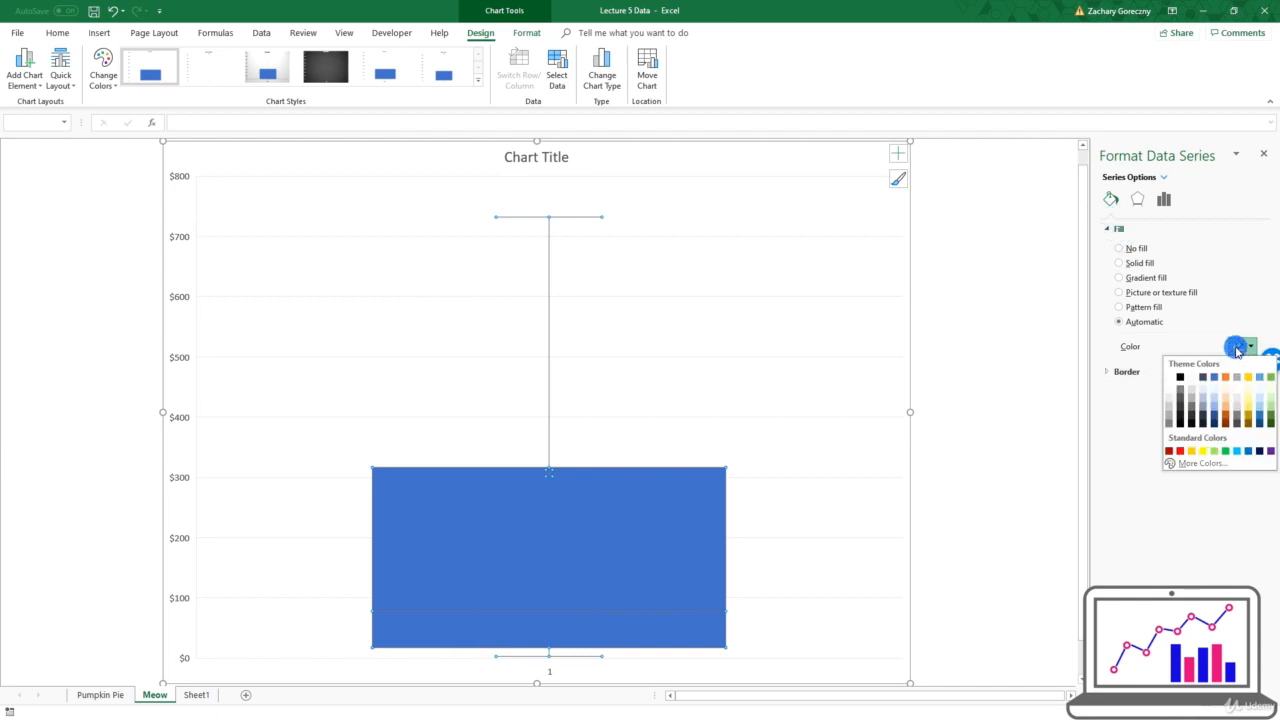
pyautogui.click(1203, 452)
pyautogui.click(1242, 346)
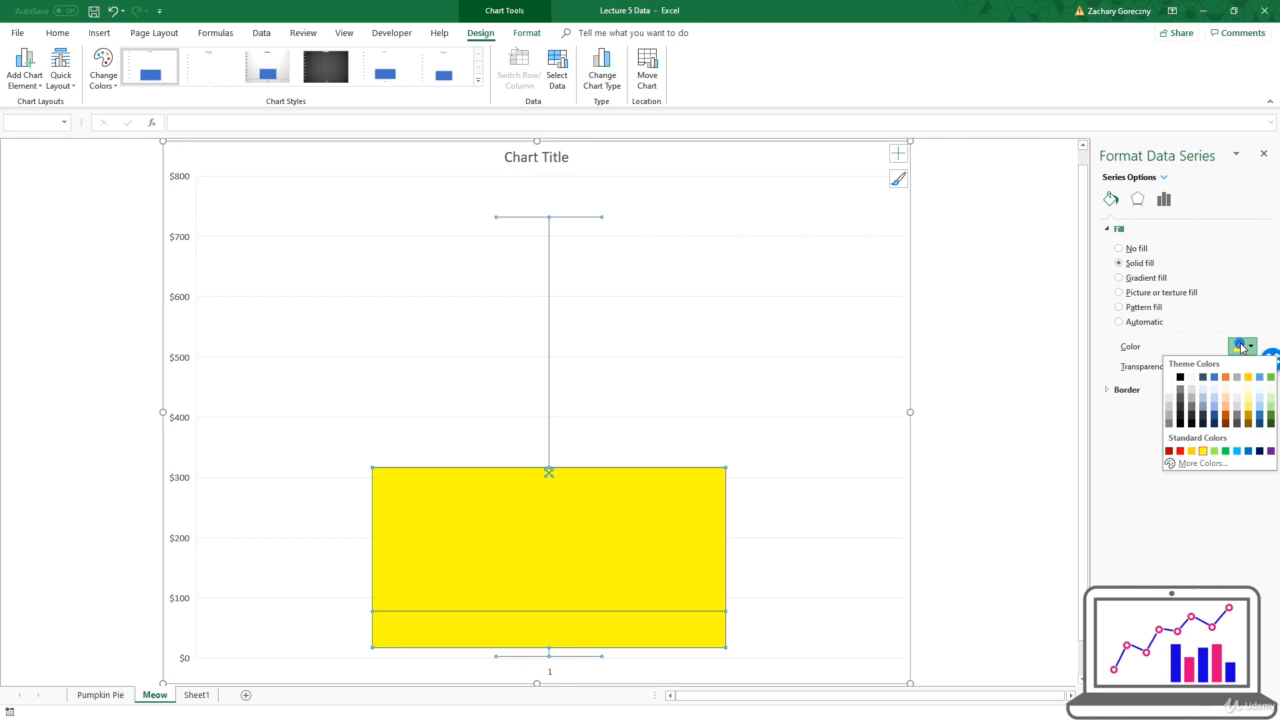
pyautogui.click(1180, 451)
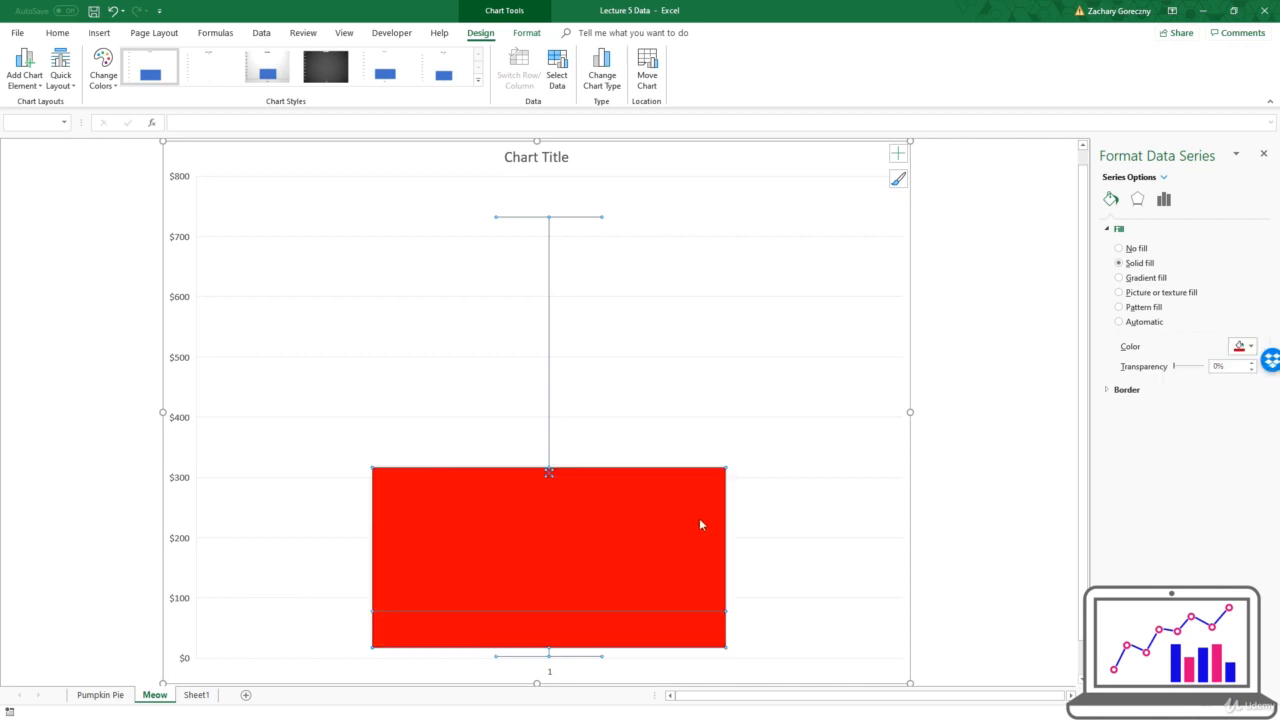
# Set the border color of the Sales series to black so the box outline, whiskers and median line use it
pyautogui.click(650, 404)
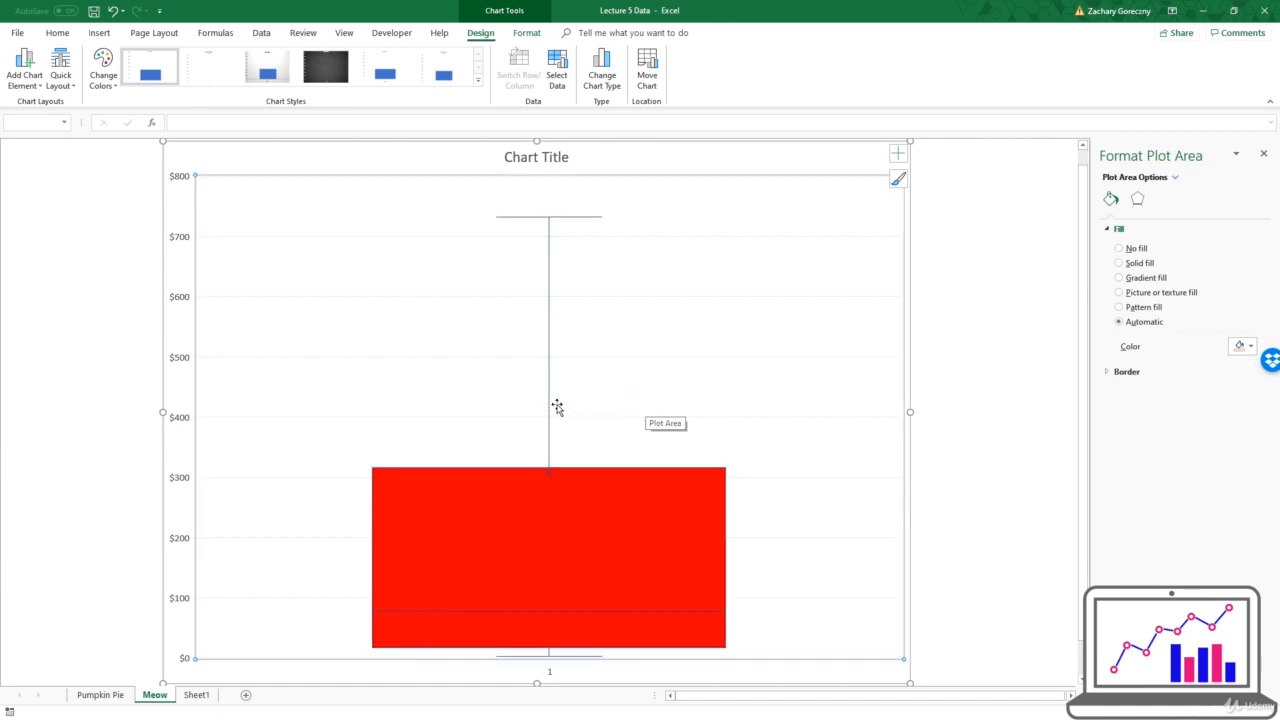
pyautogui.click(549, 332)
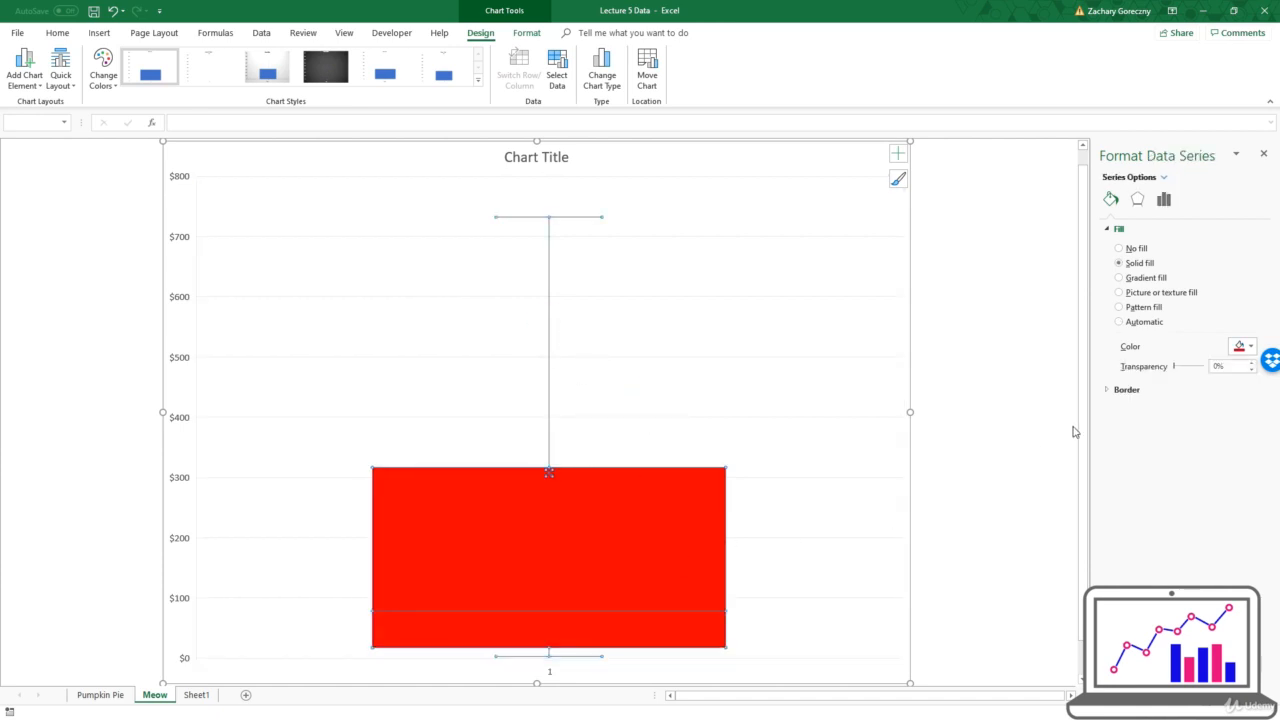
pyautogui.click(1107, 390)
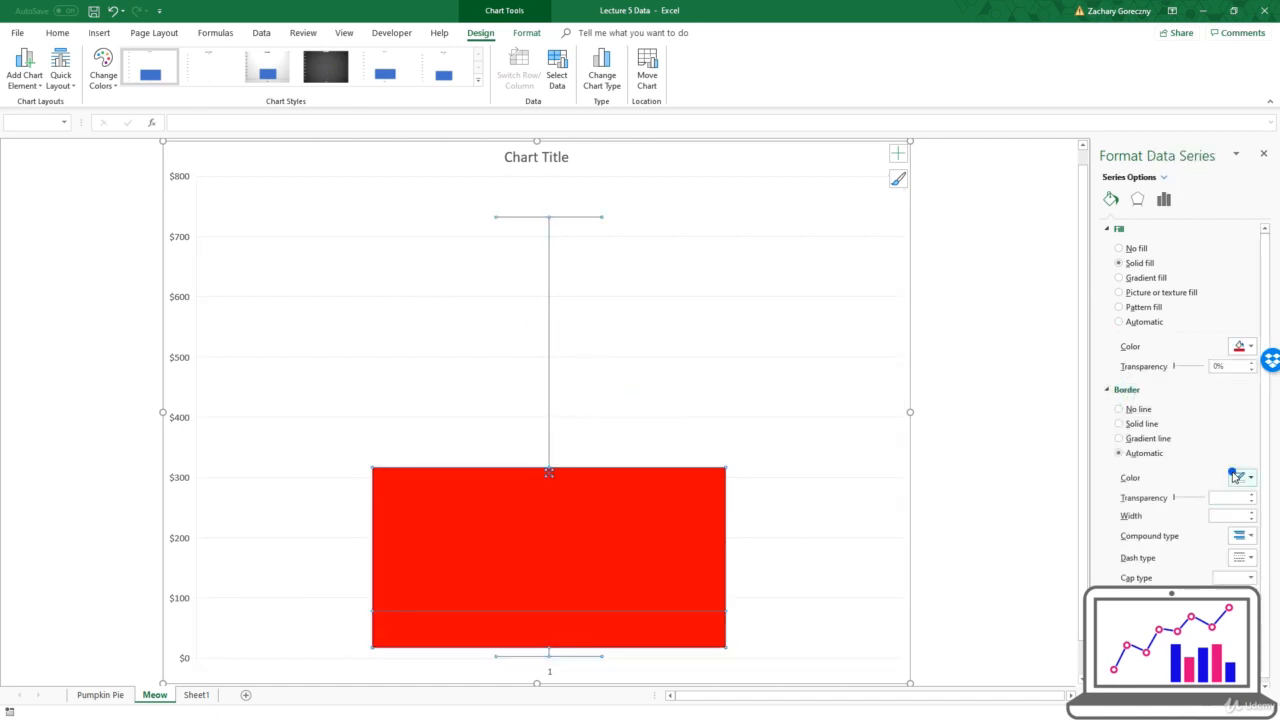
pyautogui.click(1240, 477)
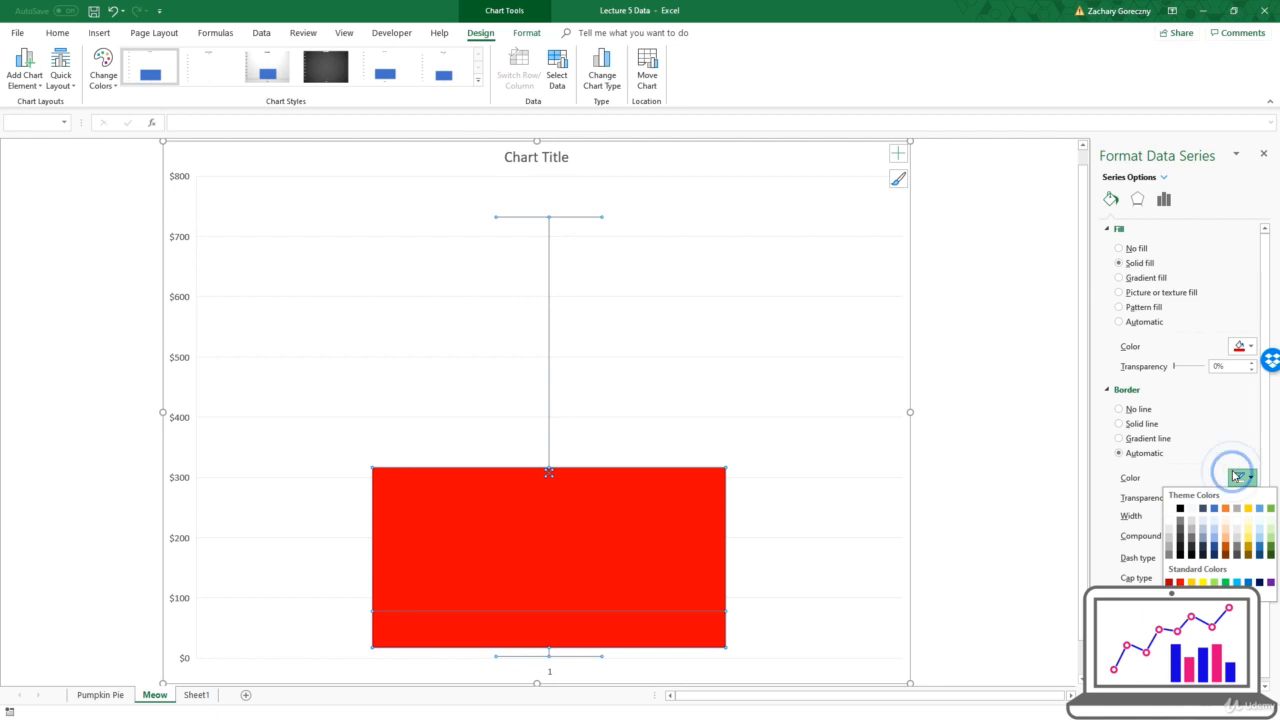
pyautogui.click(1180, 510)
pyautogui.click(968, 411)
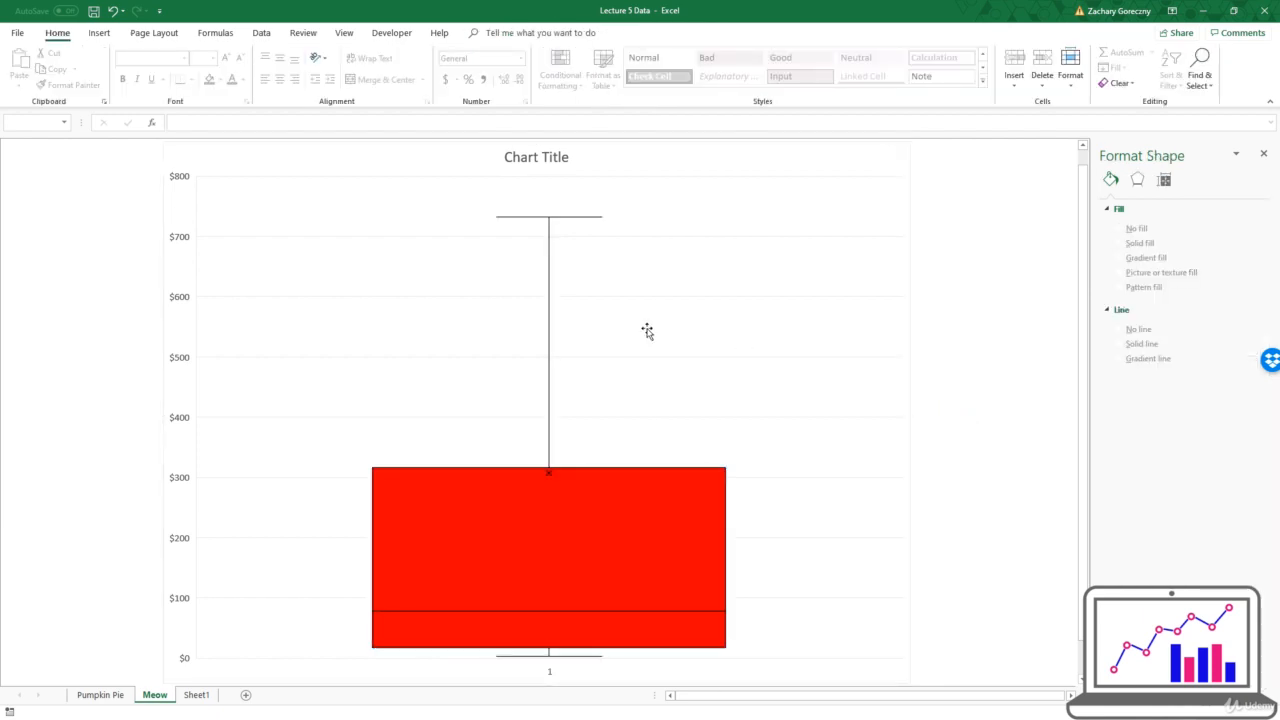
# Examine the mean marker, the median line and the whiskers of the Sales box and whisker chart
pyautogui.scroll(-1, 634, 306)
pyautogui.scroll(2, 634, 306)
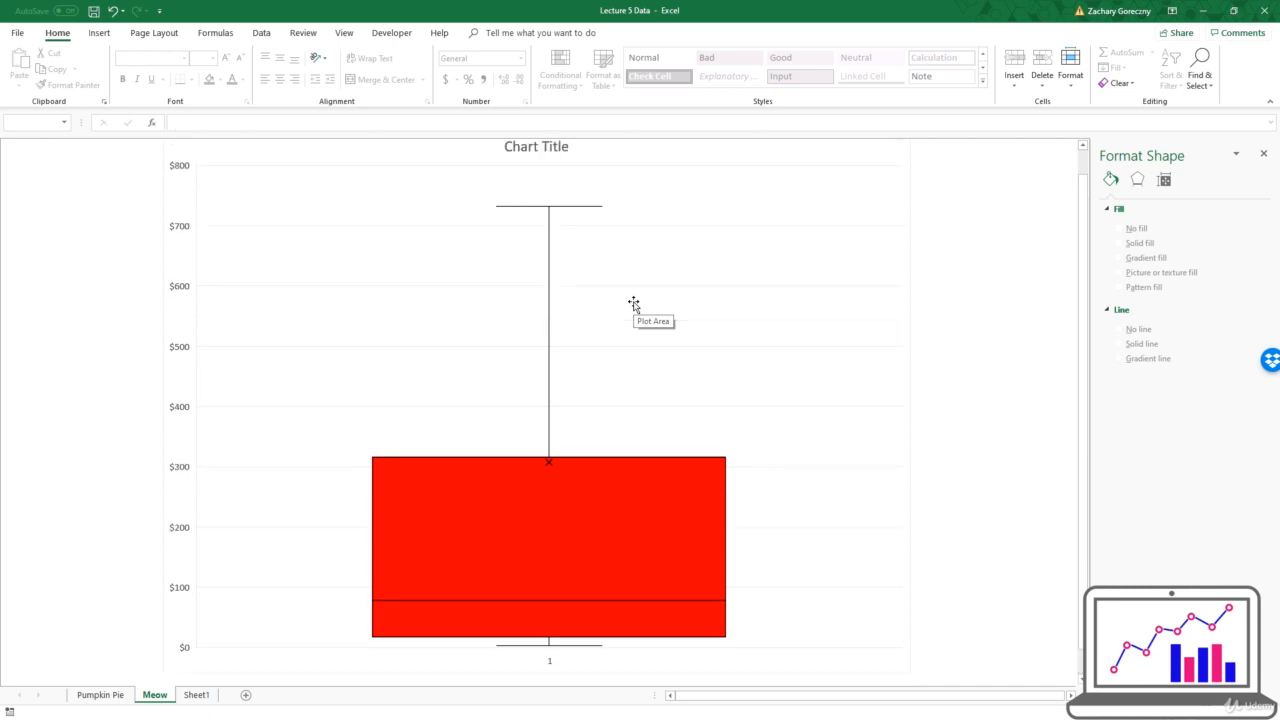
pyautogui.scroll(-1, 529, 268)
pyautogui.click(547, 463)
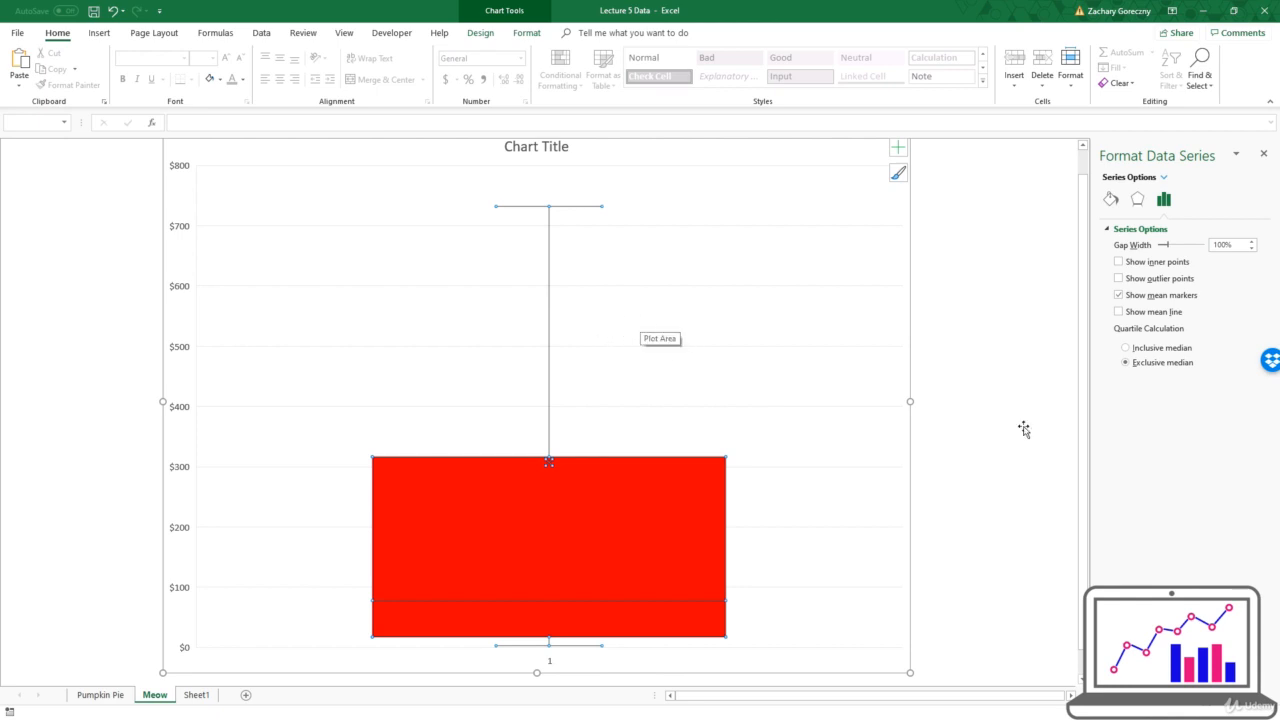
pyautogui.click(773, 338)
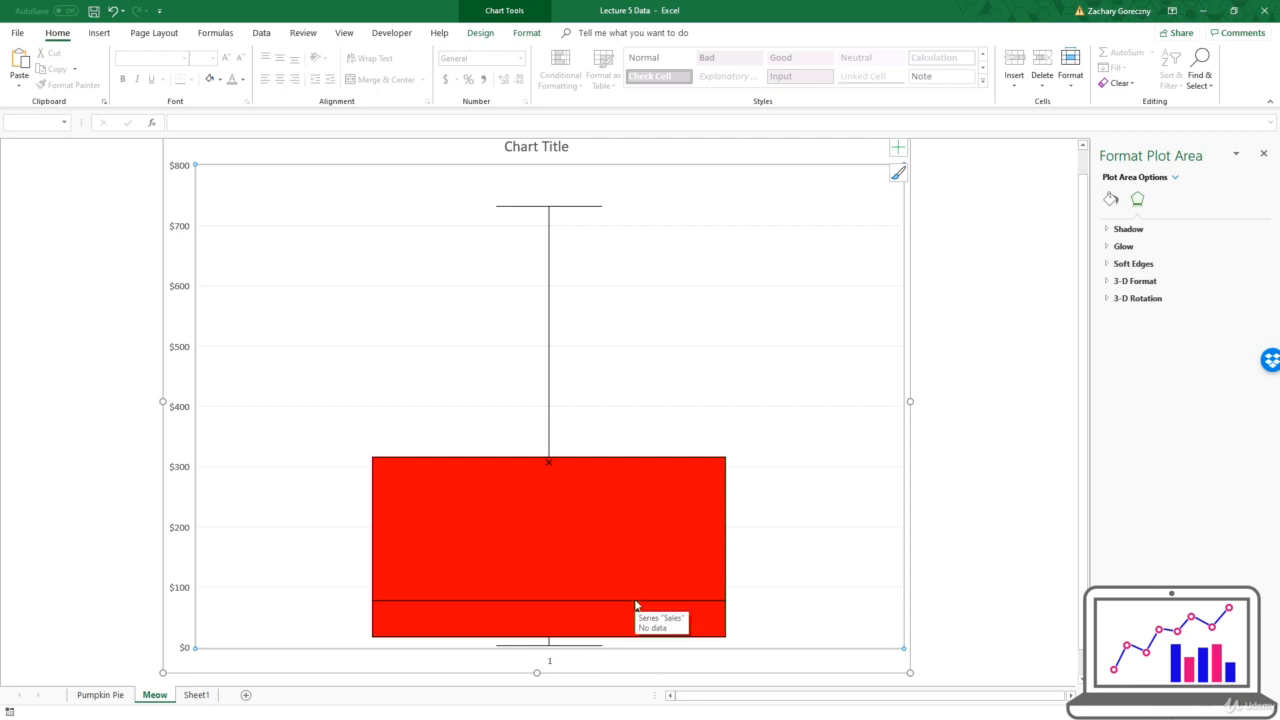
pyautogui.moveTo(634, 601)
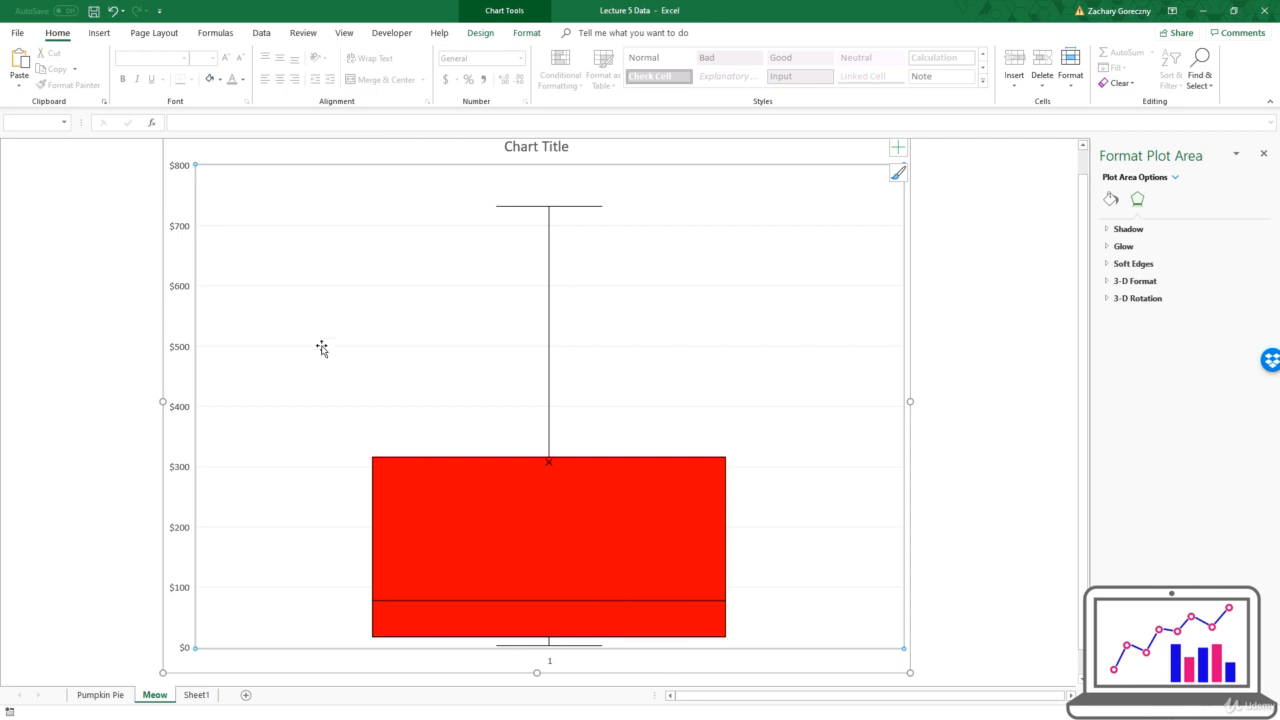
pyautogui.click(409, 301)
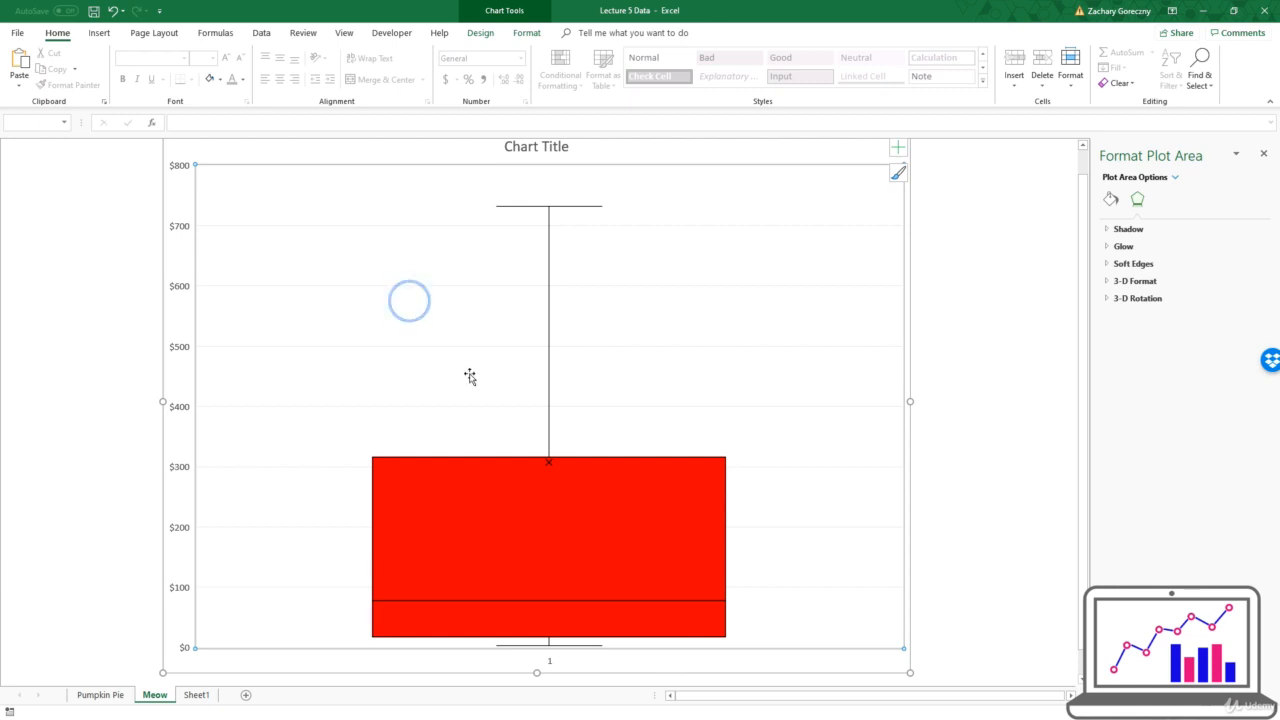
pyautogui.scroll(1, 403, 281)
pyautogui.scroll(-1, 436, 270)
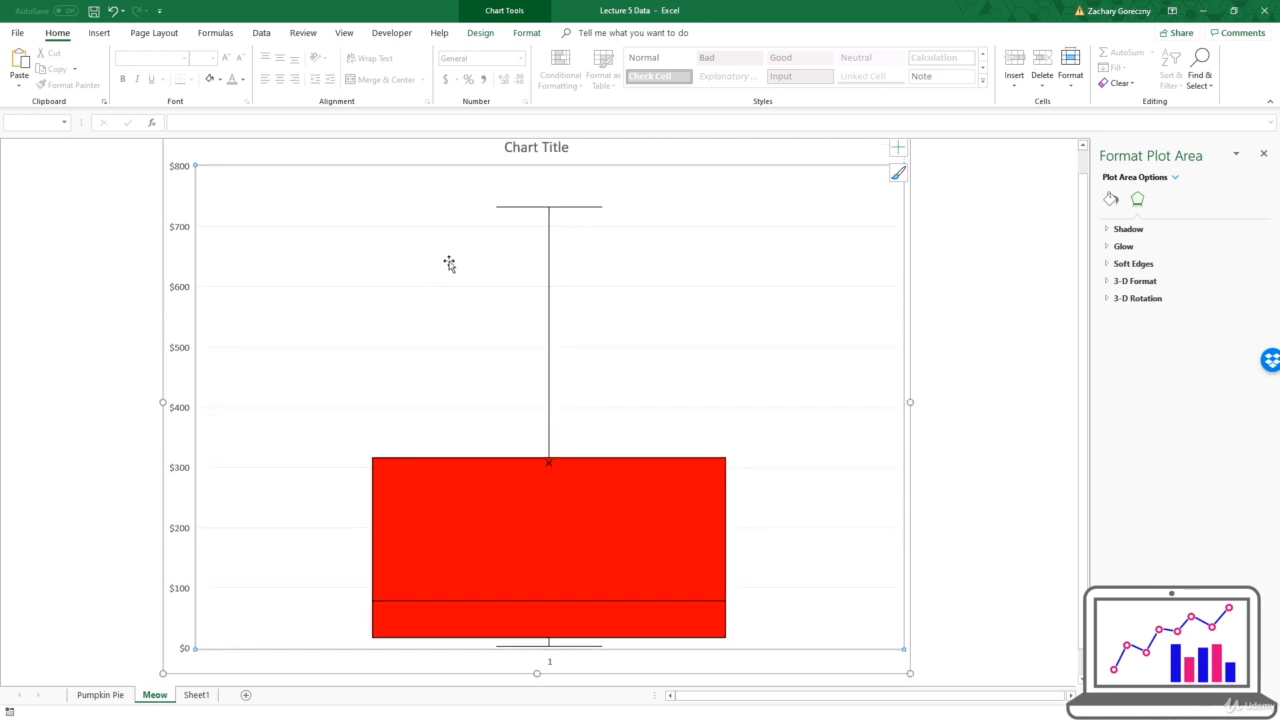
pyautogui.scroll(1, 535, 165)
# Select the placeholder title text of the box and whisker chart for editing
pyautogui.click(538, 173)
pyautogui.doubleClick(535, 174)
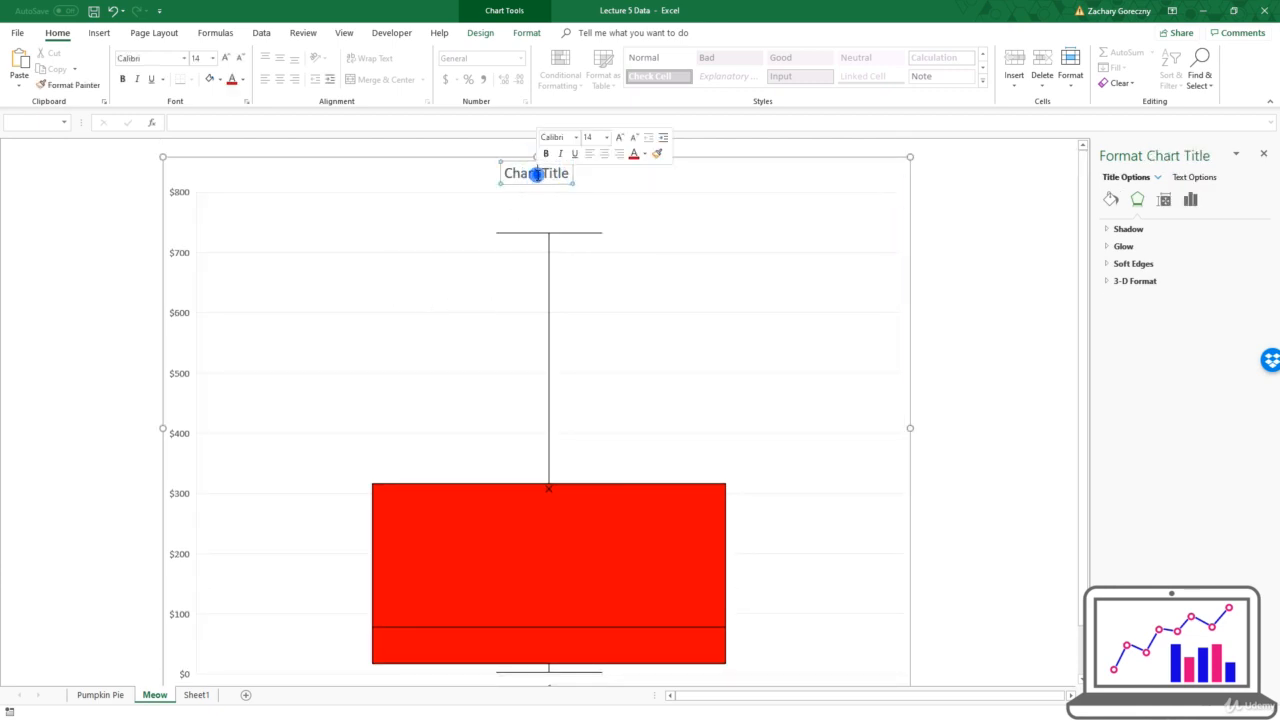
pyautogui.click(560, 172)
pyautogui.tripleClick(565, 174)
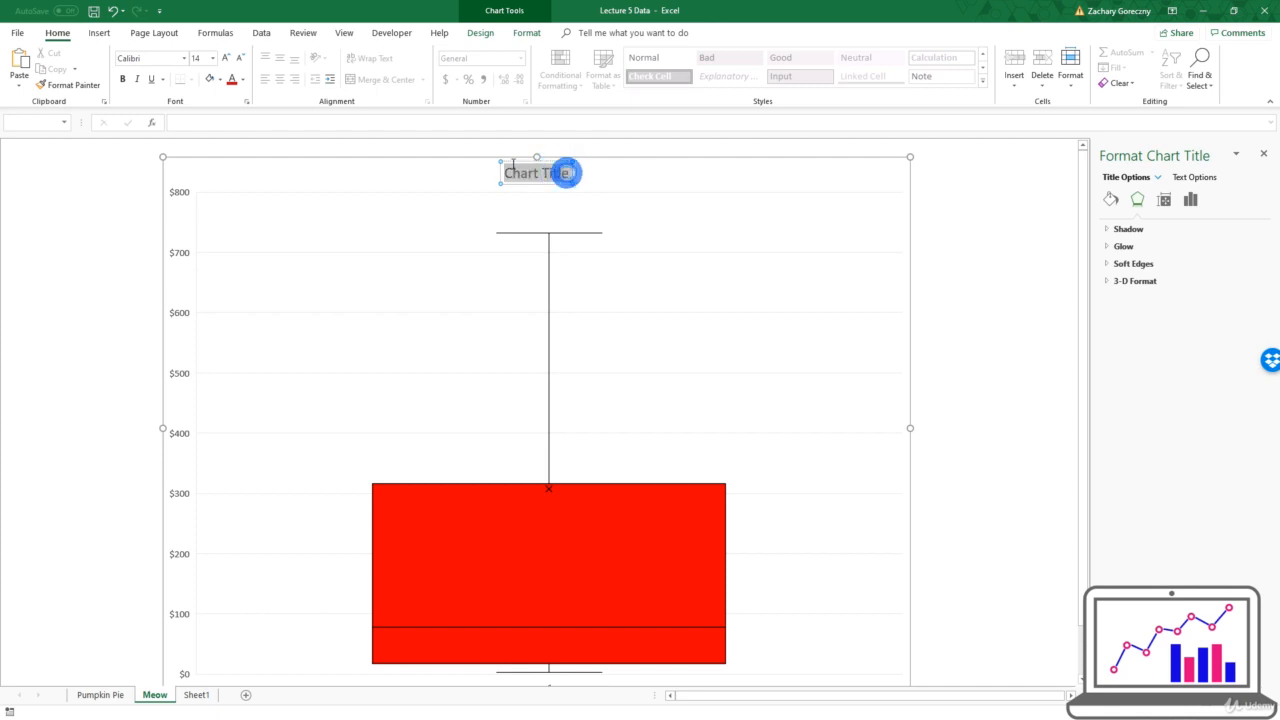
# Review the Pumpkin Pie and Meow chart sheets and return to the data on Sheet1
pyautogui.click(95, 695)
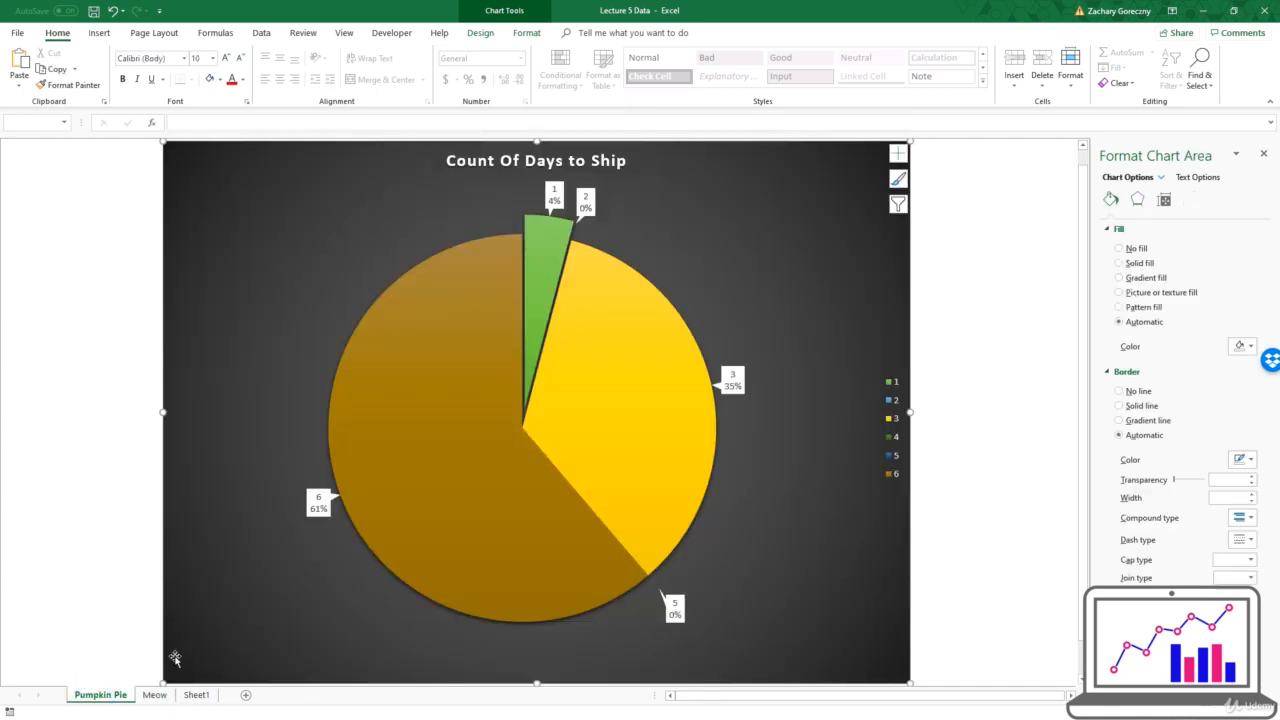
pyautogui.click(156, 697)
pyautogui.click(180, 697)
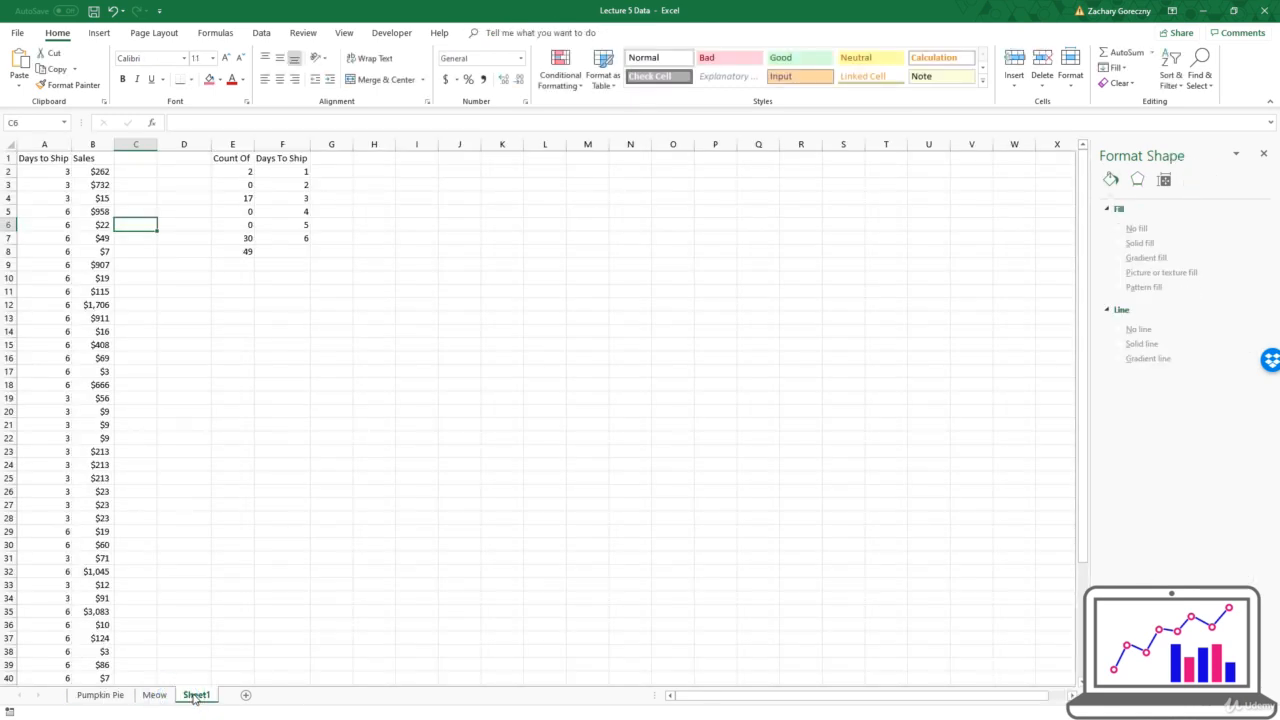
# Move Sheet1 in front of the chart sheets and title the box and whisker chart on the Meow sheet "Sales Data"
pyautogui.moveTo(188, 697); pyautogui.dragTo(80, 697)
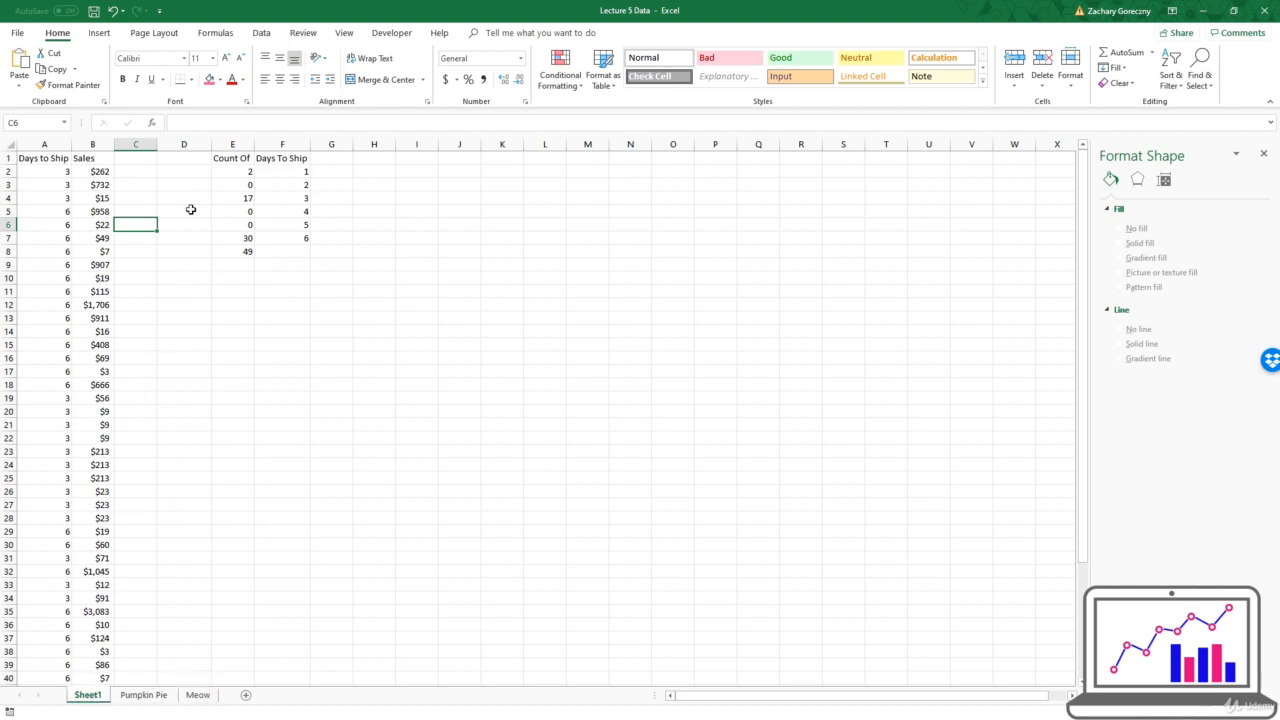
pyautogui.click(205, 695)
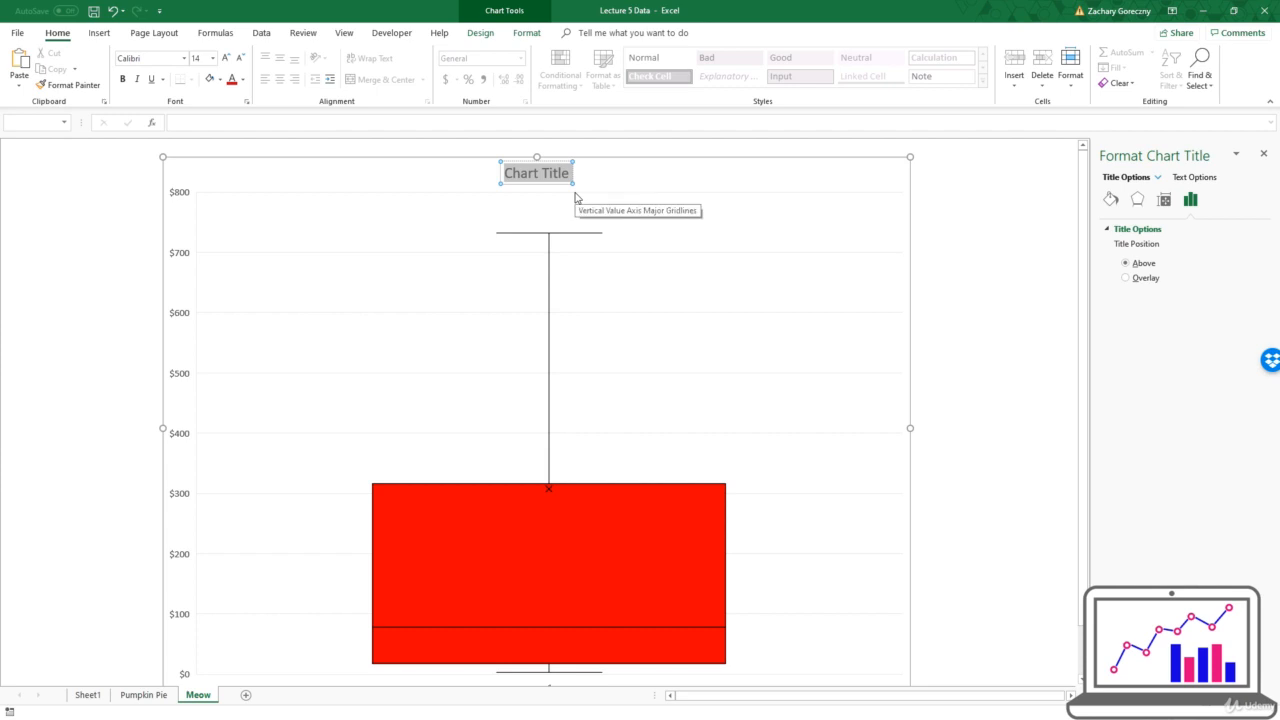
pyautogui.write('Sales Data')
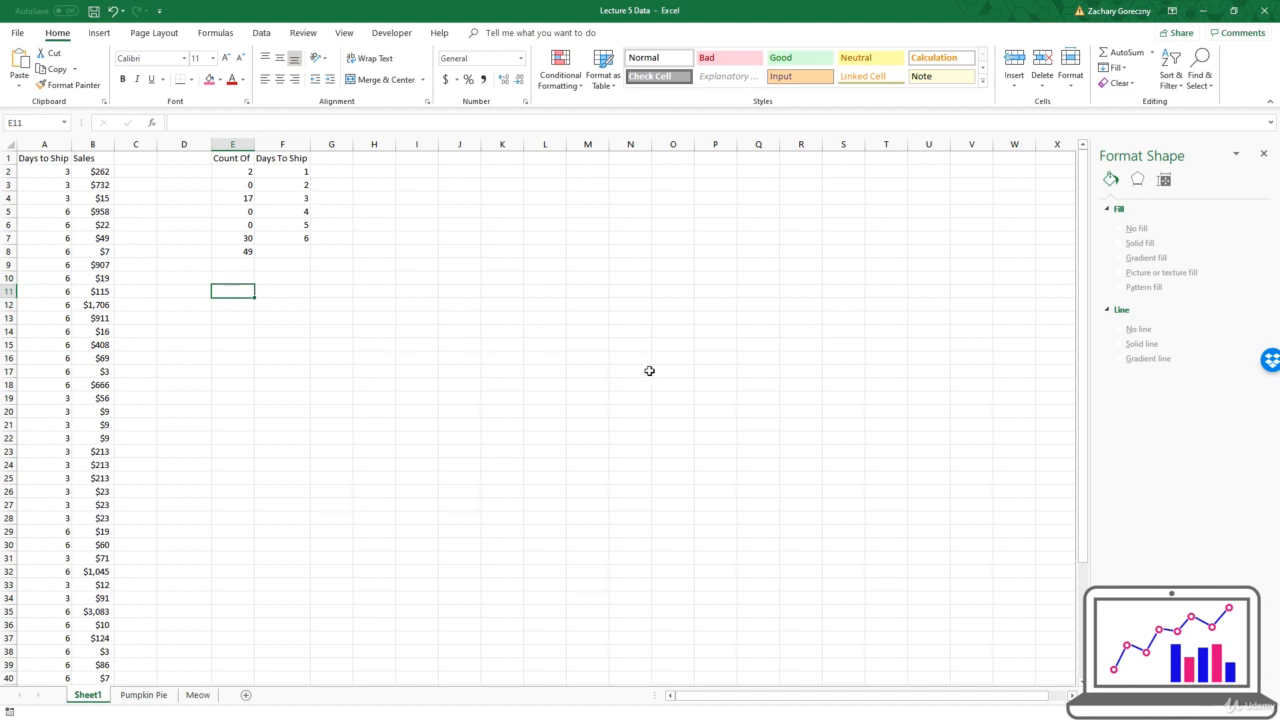
# Close the shape formatting pane and look through Sheet1 in Page Layout view
pyautogui.click(1263, 153)
pyautogui.click(1000, 334)
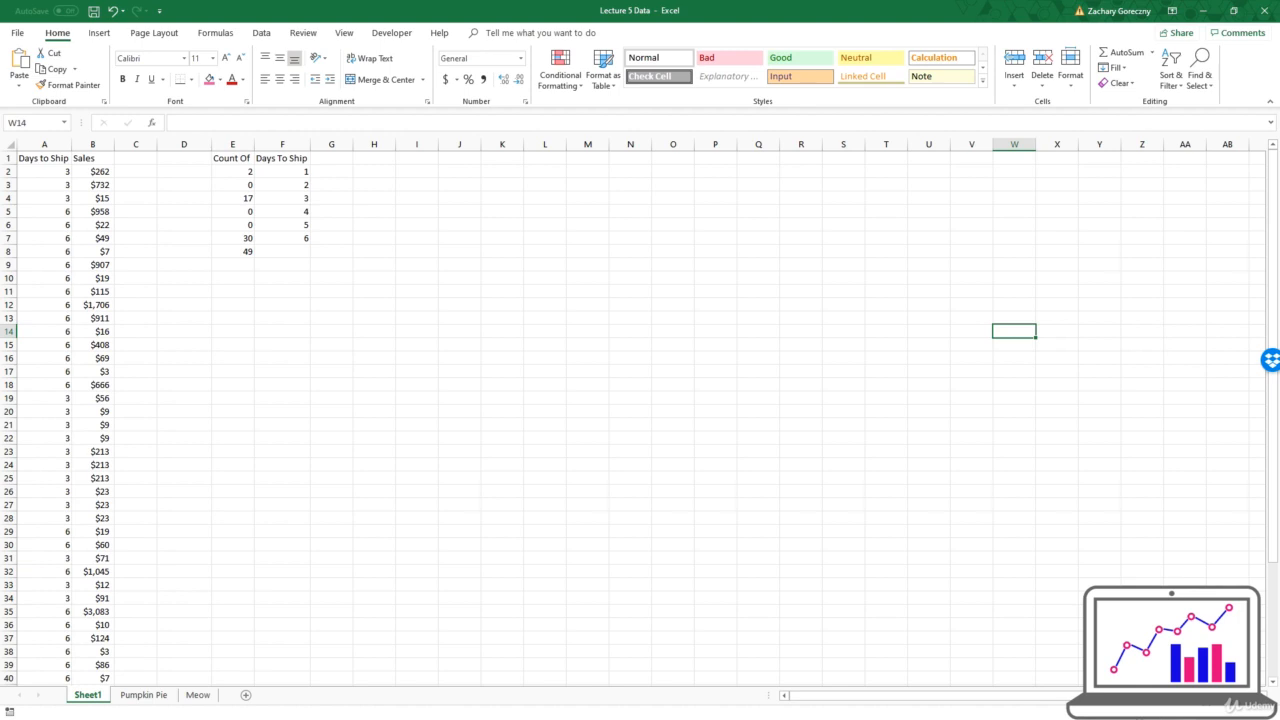
pyautogui.click(1112, 712)
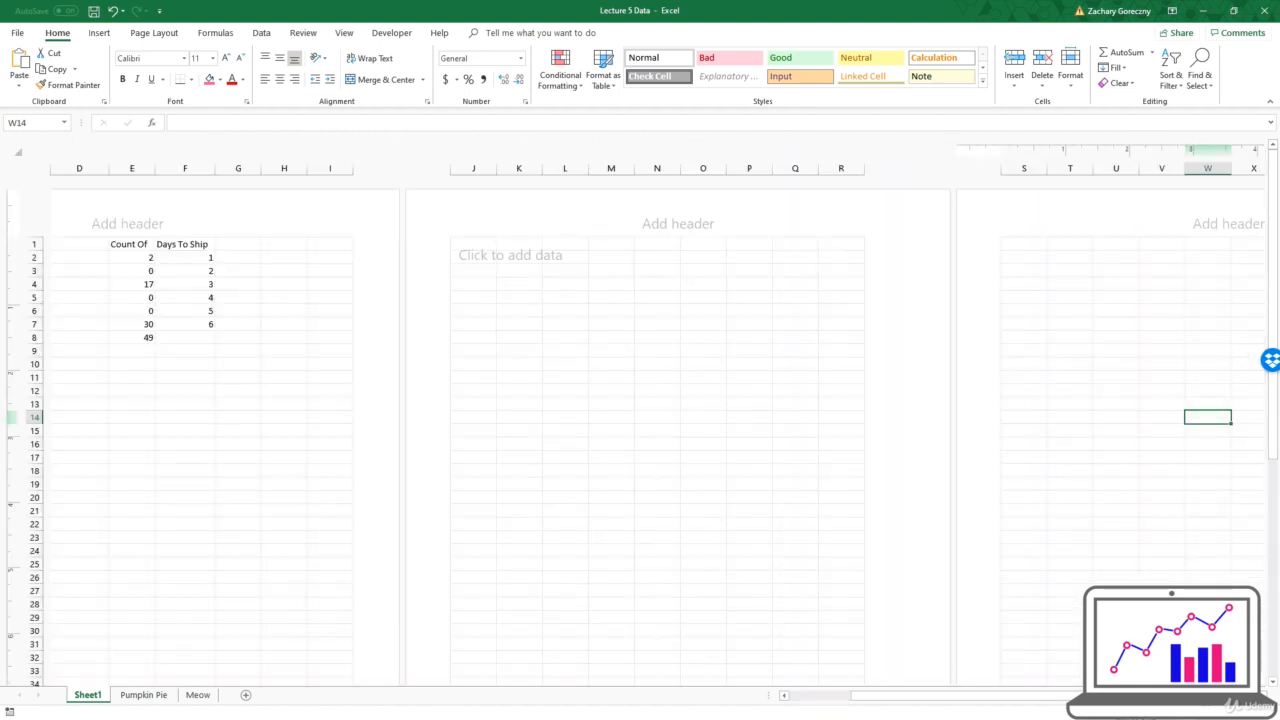
pyautogui.scroll(-5, 250, 358)
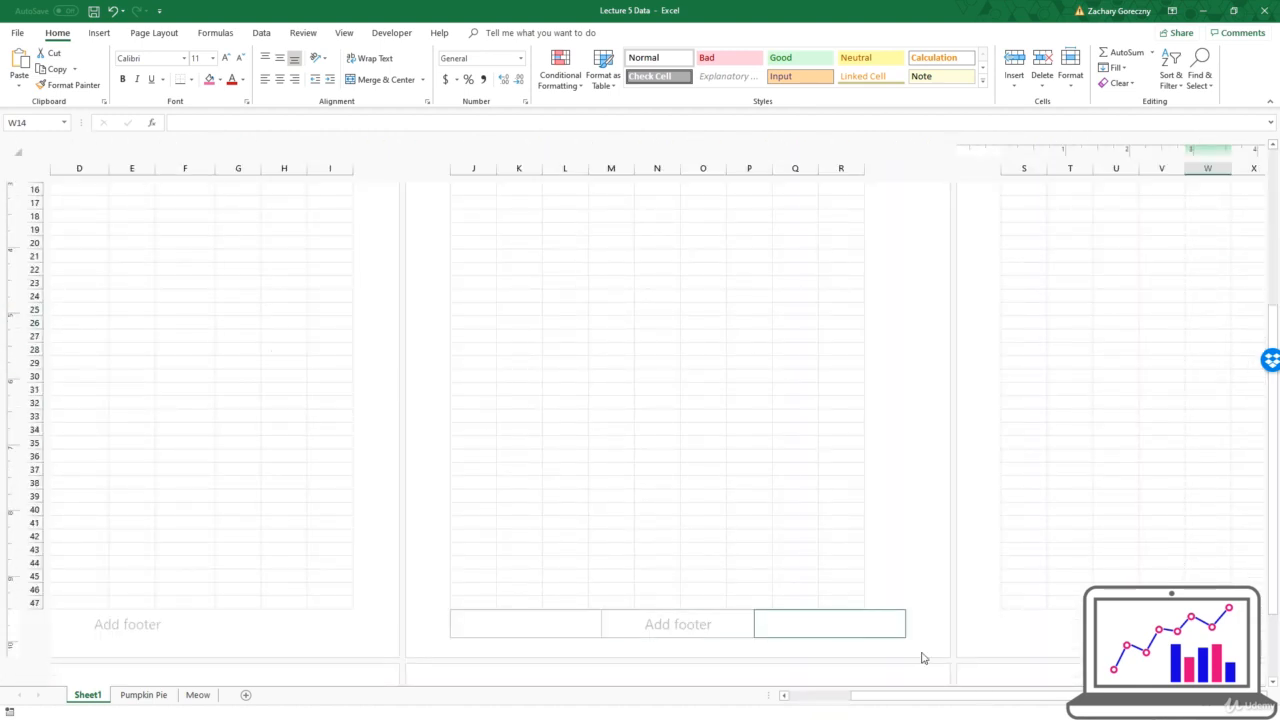
pyautogui.moveTo(982, 694); pyautogui.dragTo(688, 624)
pyautogui.scroll(5, 450, 335)
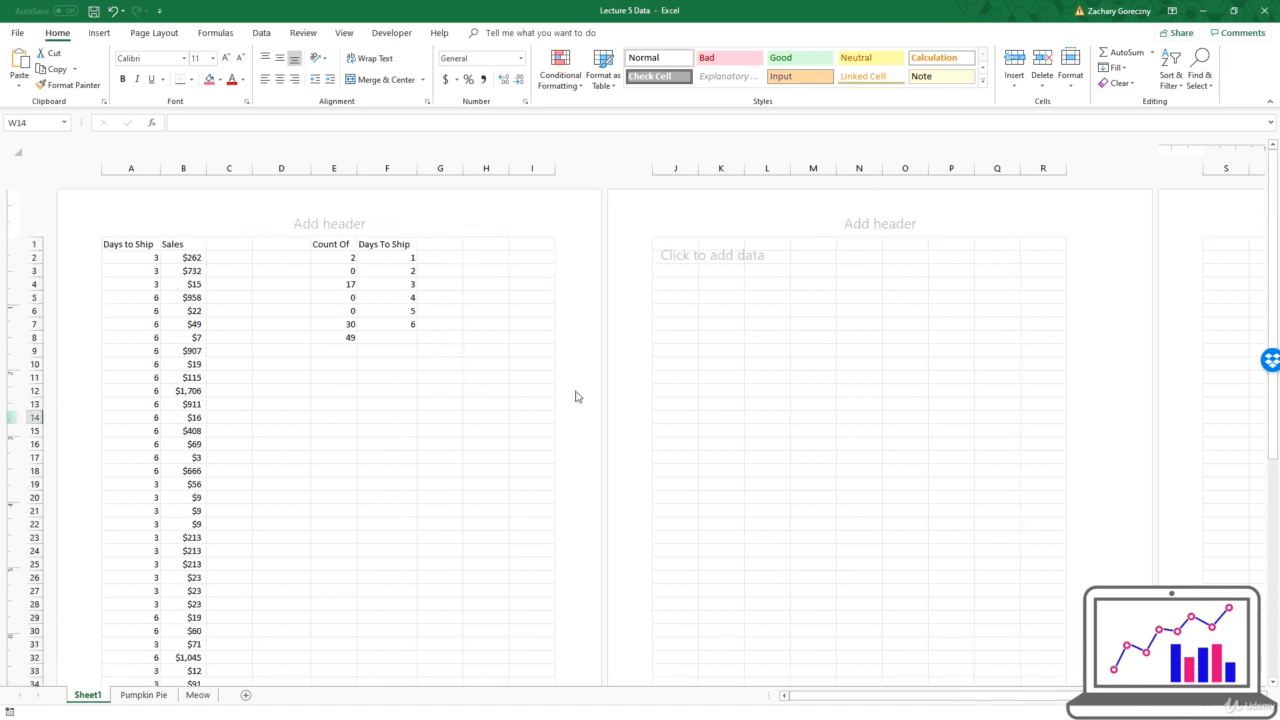
# Show Sheet1 in Page Break Preview and inspect where the data splits between the first and second page
pyautogui.click(1139, 712)
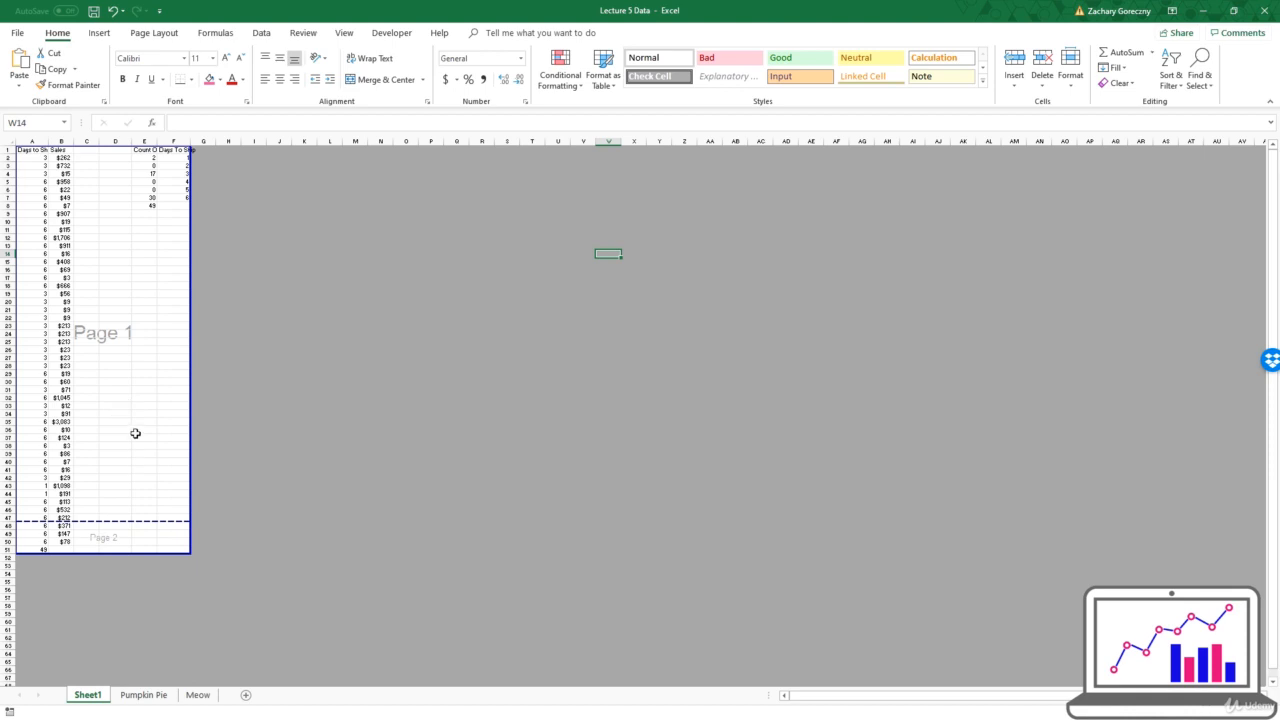
pyautogui.click(178, 199)
pyautogui.click(143, 446)
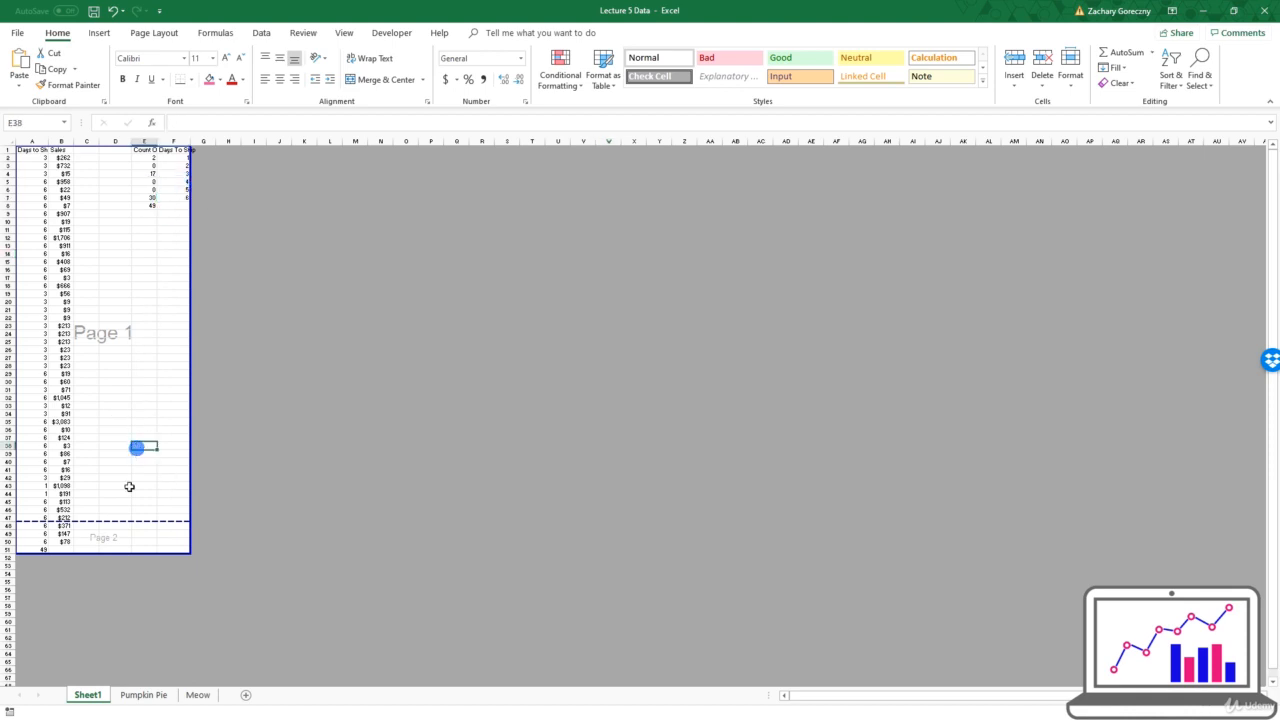
pyautogui.click(60, 527)
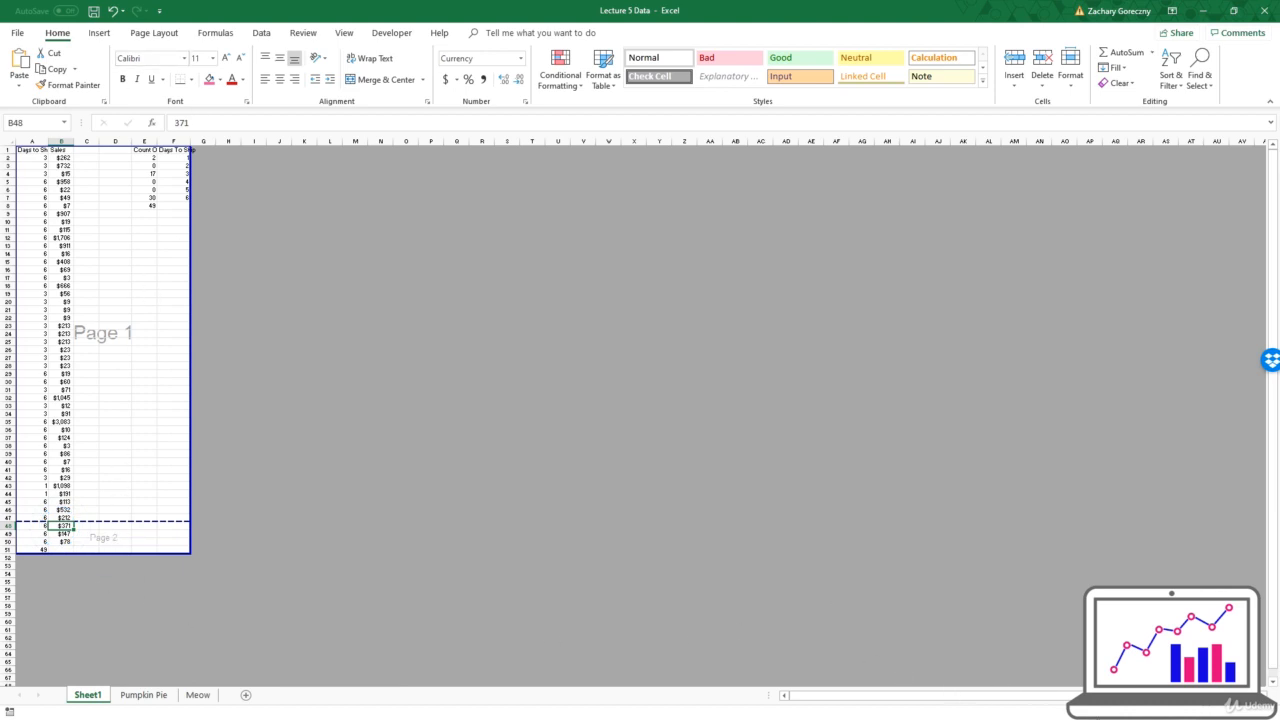
# Return Sheet1 to Normal view and examine the rows that fall below the horizontal page break
pyautogui.click(1076, 711)
pyautogui.scroll(3, 236, 268)
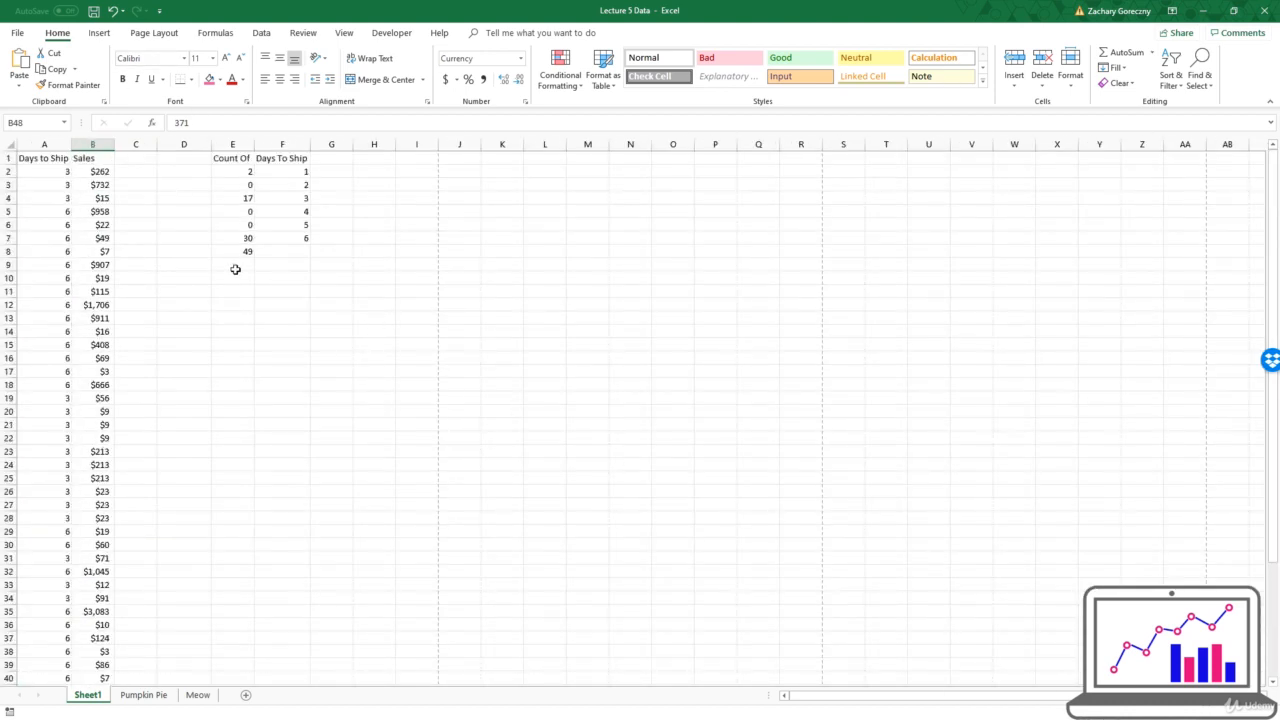
pyautogui.scroll(-15, 366, 380)
pyautogui.scroll(2, 407, 285)
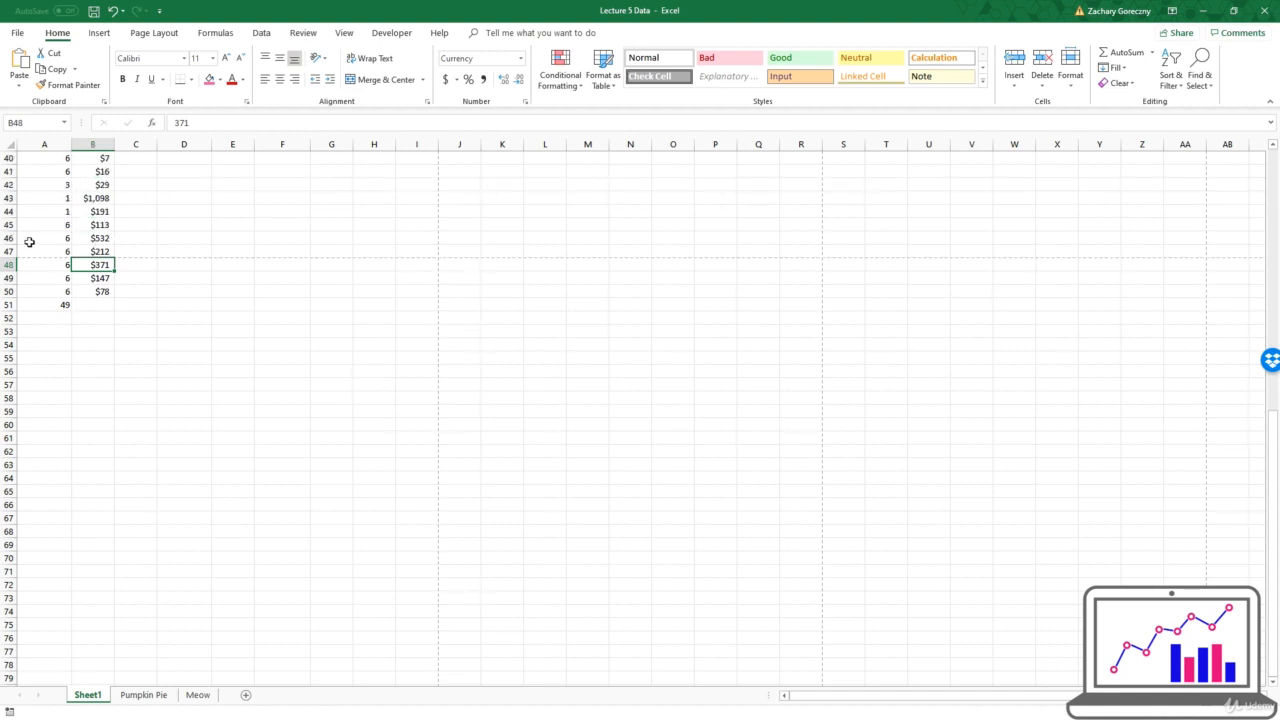
pyautogui.moveTo(27, 259); pyautogui.dragTo(68, 298)
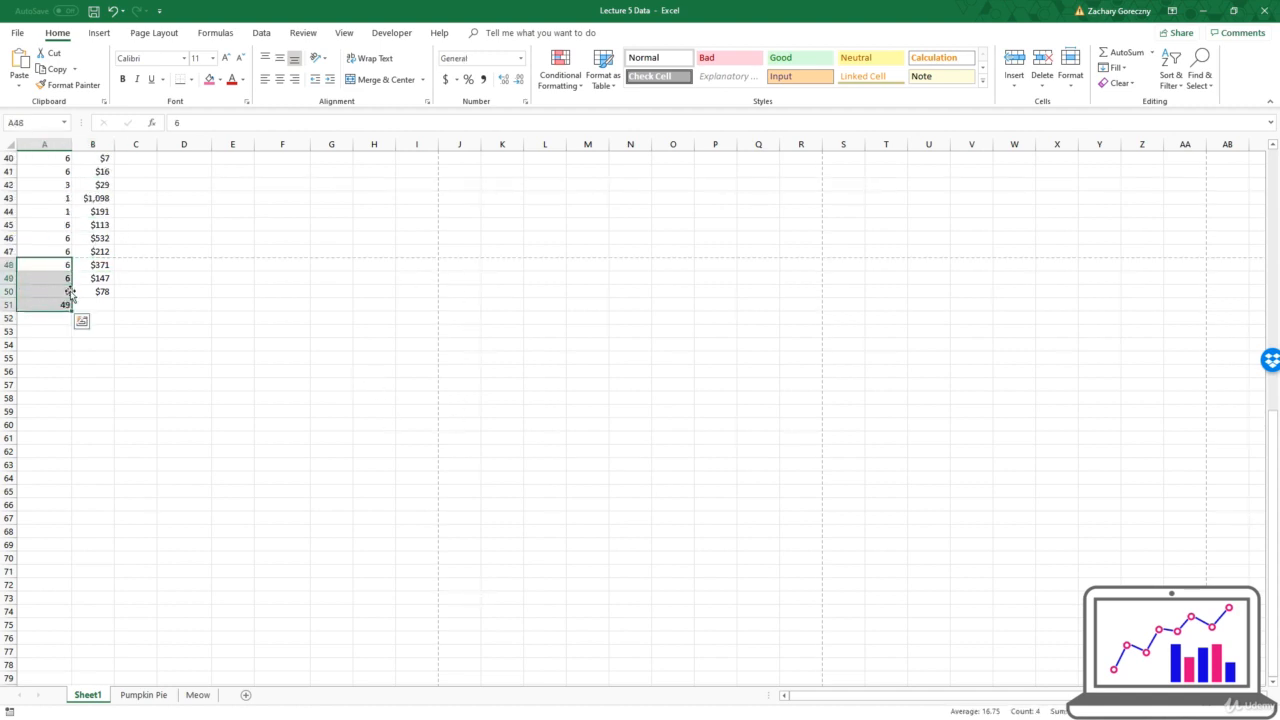
pyautogui.click(110, 299)
pyautogui.scroll(13, 113, 300)
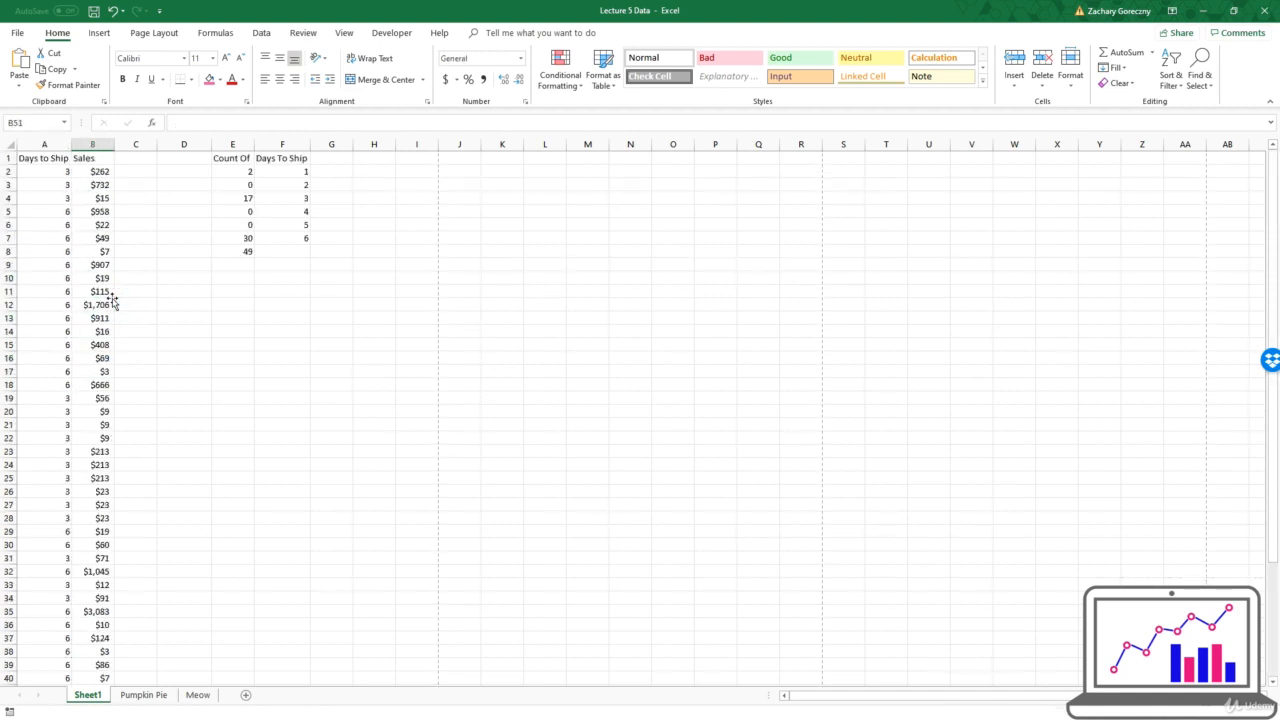
# Scale the height of Sheet1's printout to fit 1 page
pyautogui.click(294, 291)
pyautogui.click(138, 32)
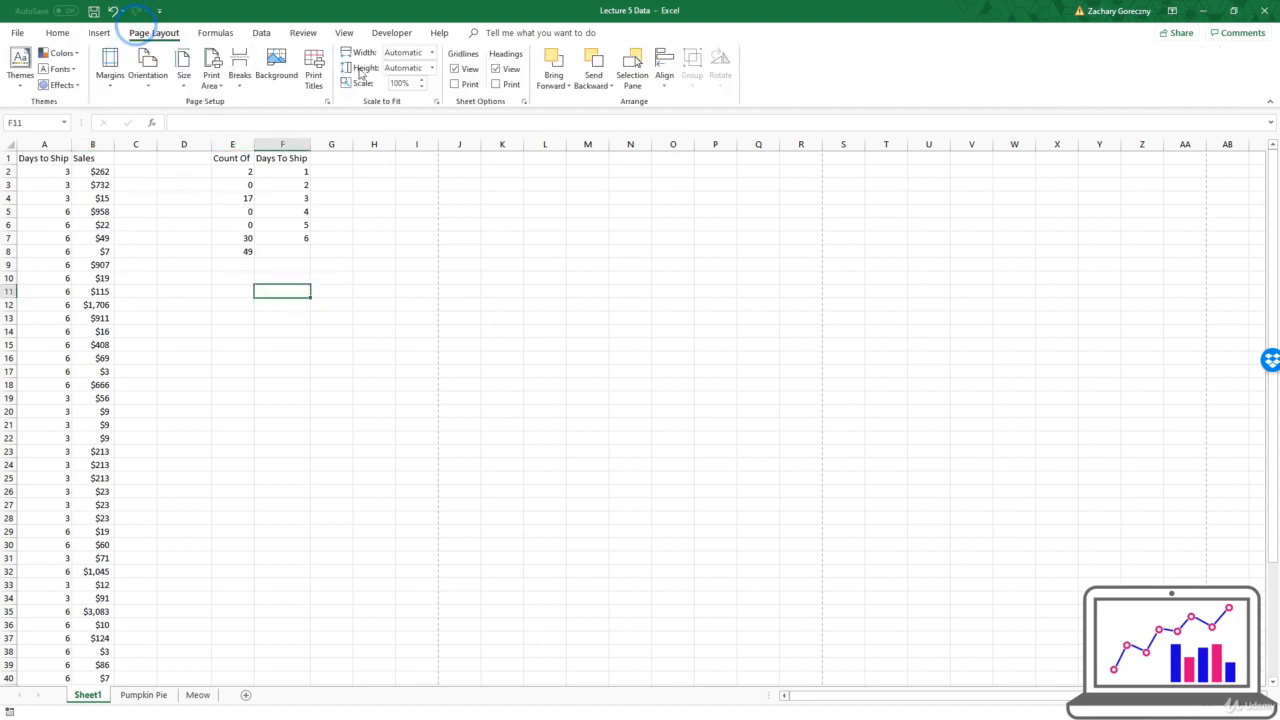
pyautogui.click(432, 68)
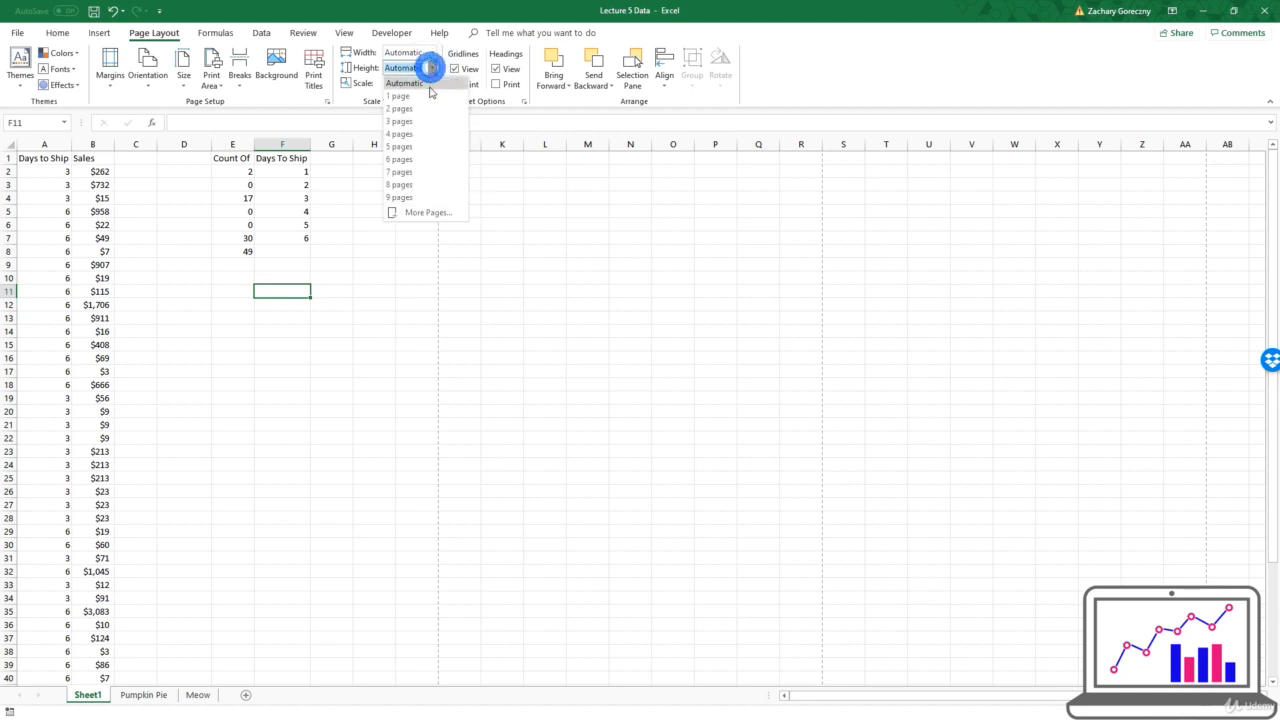
pyautogui.click(428, 96)
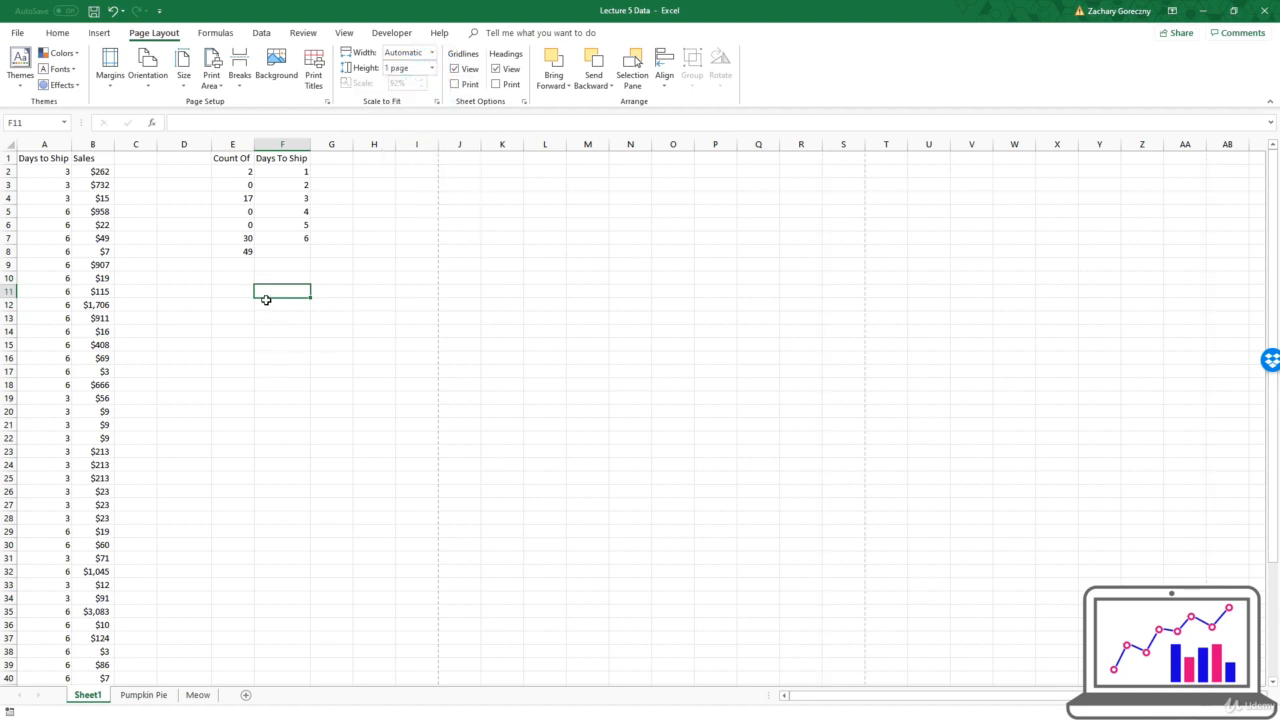
# Check the page breaks around and below the last data rows of Sheet1
pyautogui.scroll(-10, 265, 294)
pyautogui.scroll(-6, 265, 296)
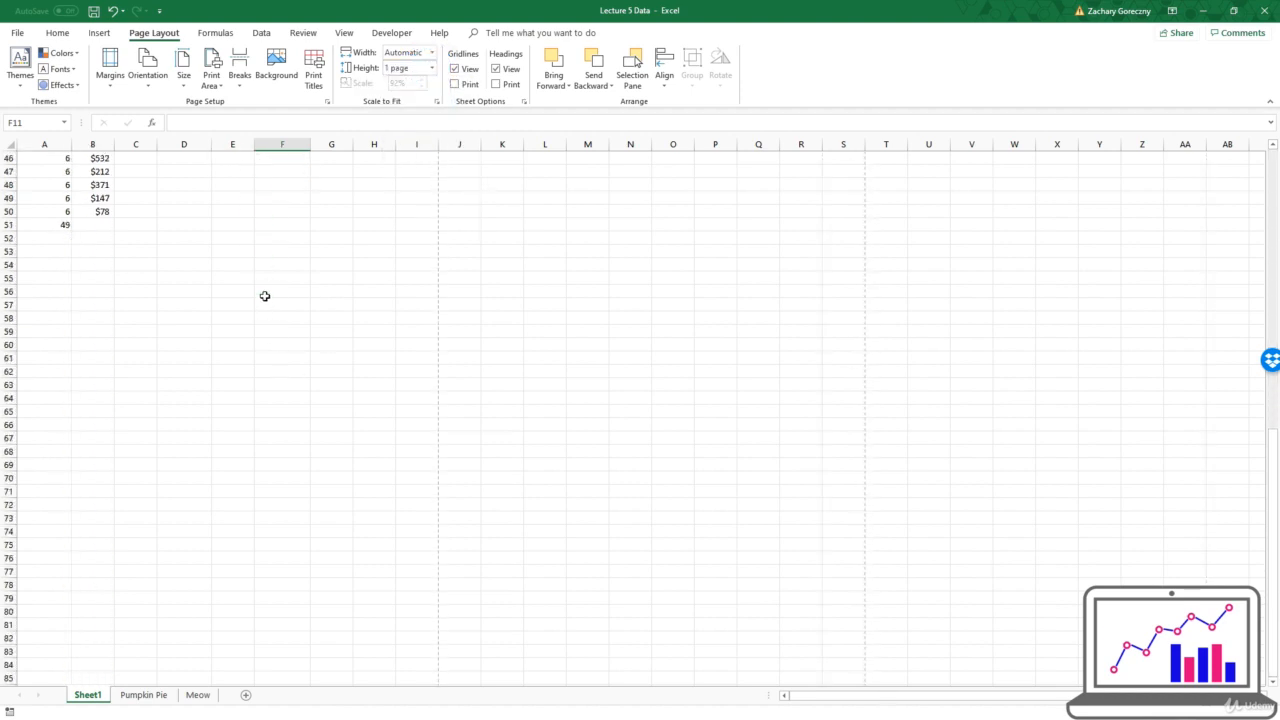
pyautogui.scroll(-5, 265, 296)
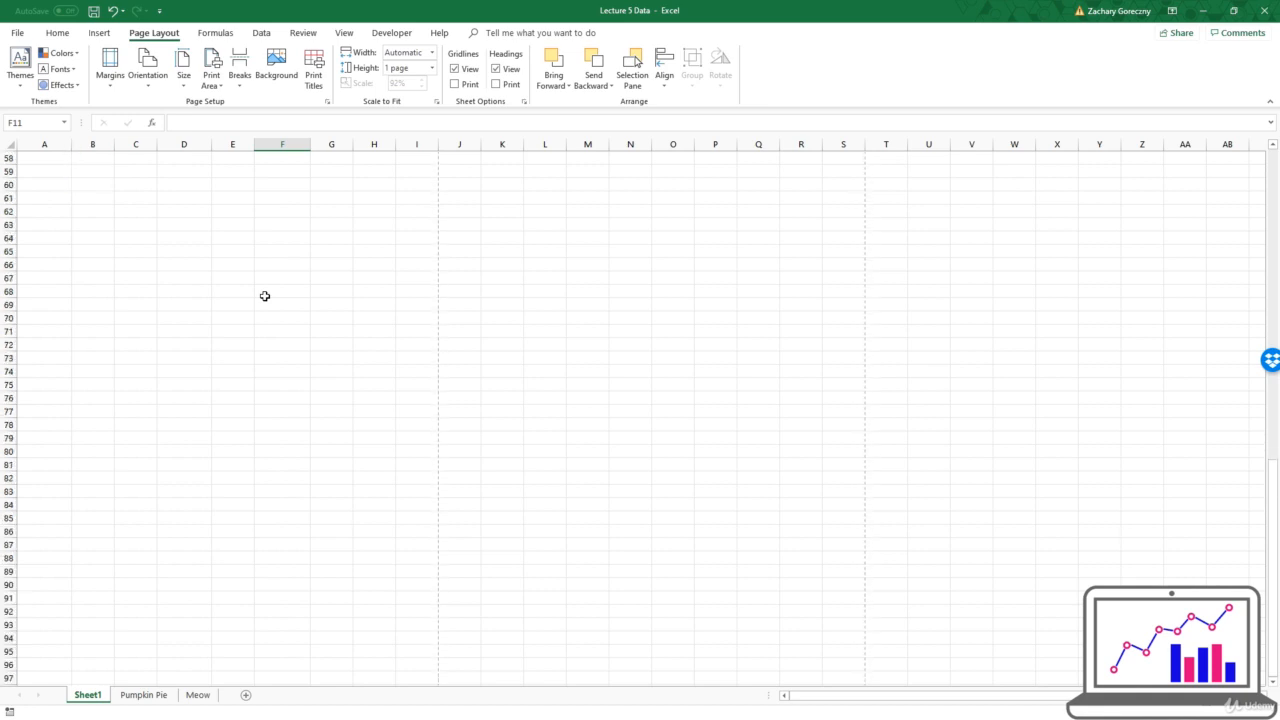
pyautogui.scroll(13, 265, 296)
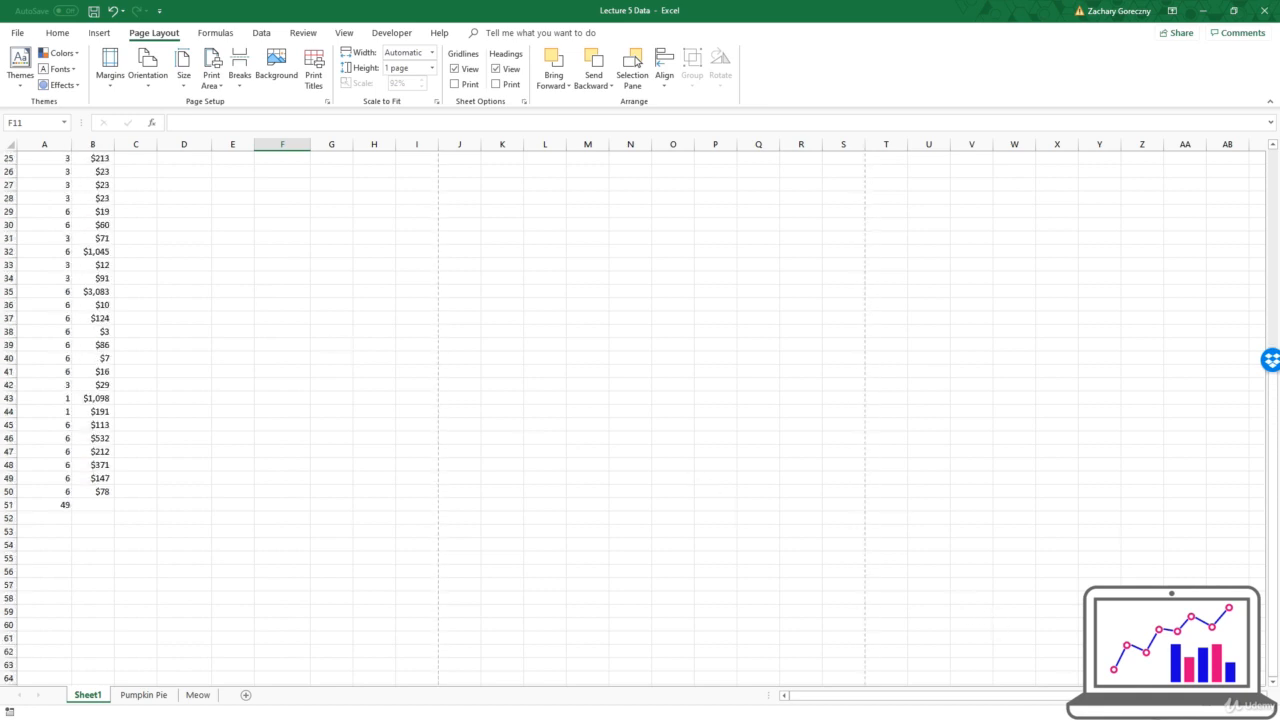
pyautogui.click(1131, 711)
pyautogui.scroll(4, 84, 258)
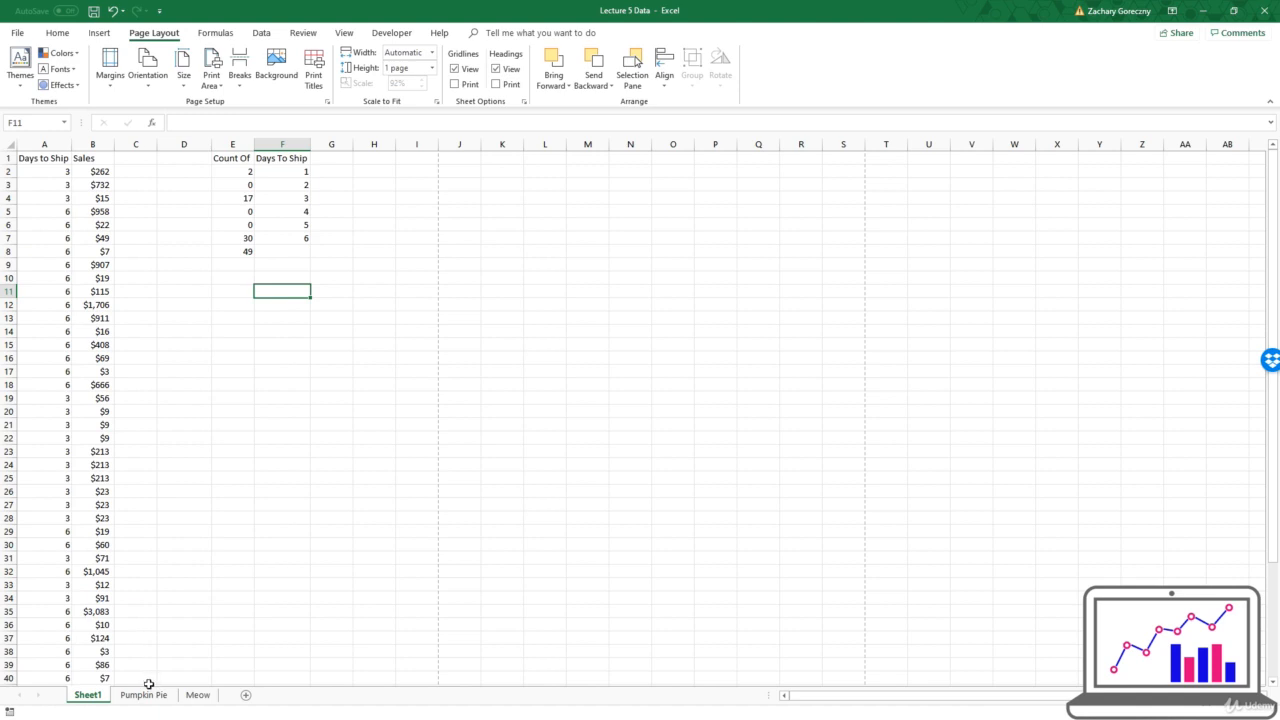
# Look over the Pumpkin Pie chart sheet and return to Sheet1
pyautogui.click(150, 697)
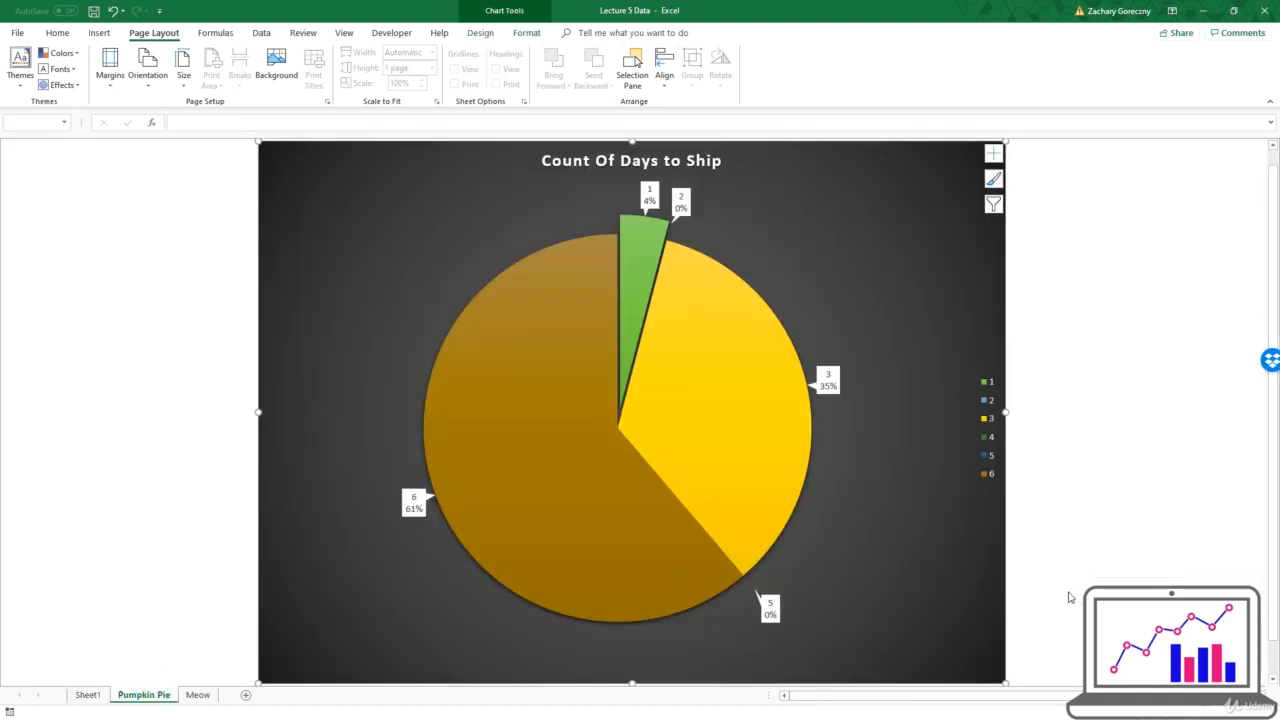
pyautogui.click(206, 300)
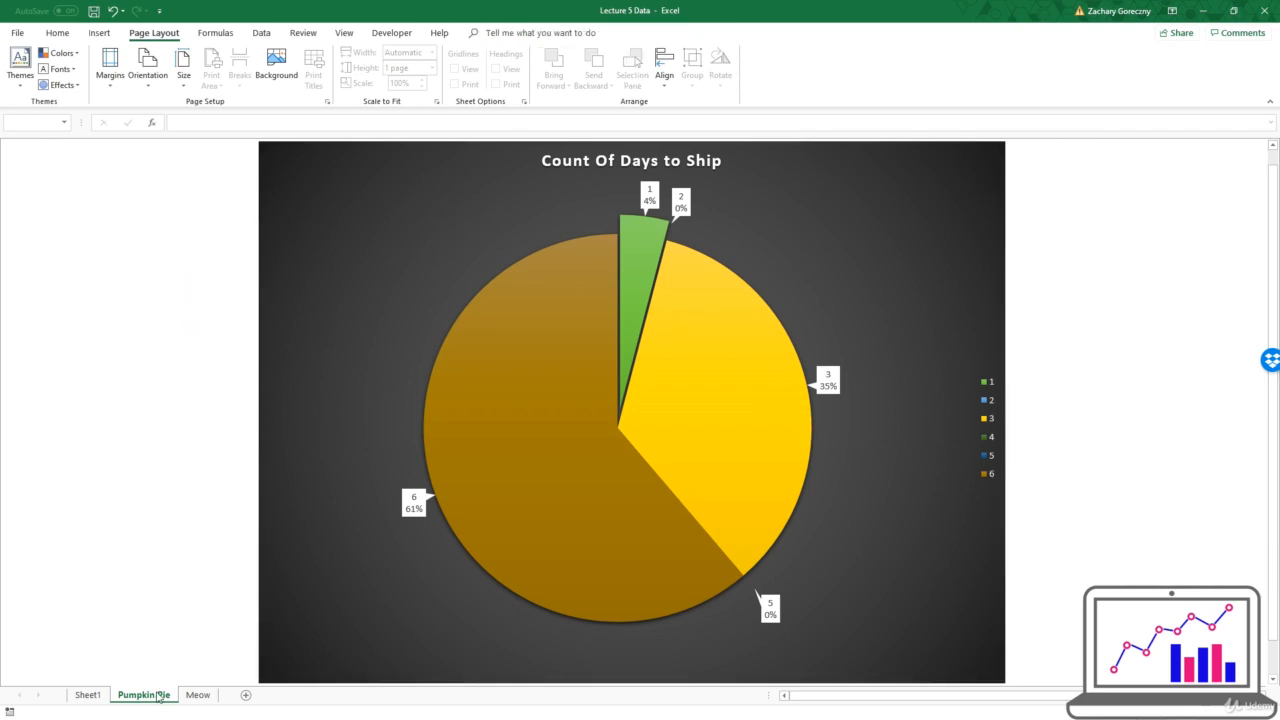
pyautogui.click(89, 695)
# Open the print settings for Sheet1 and choose Microsoft Print to PDF as the printer
pyautogui.click(16, 34)
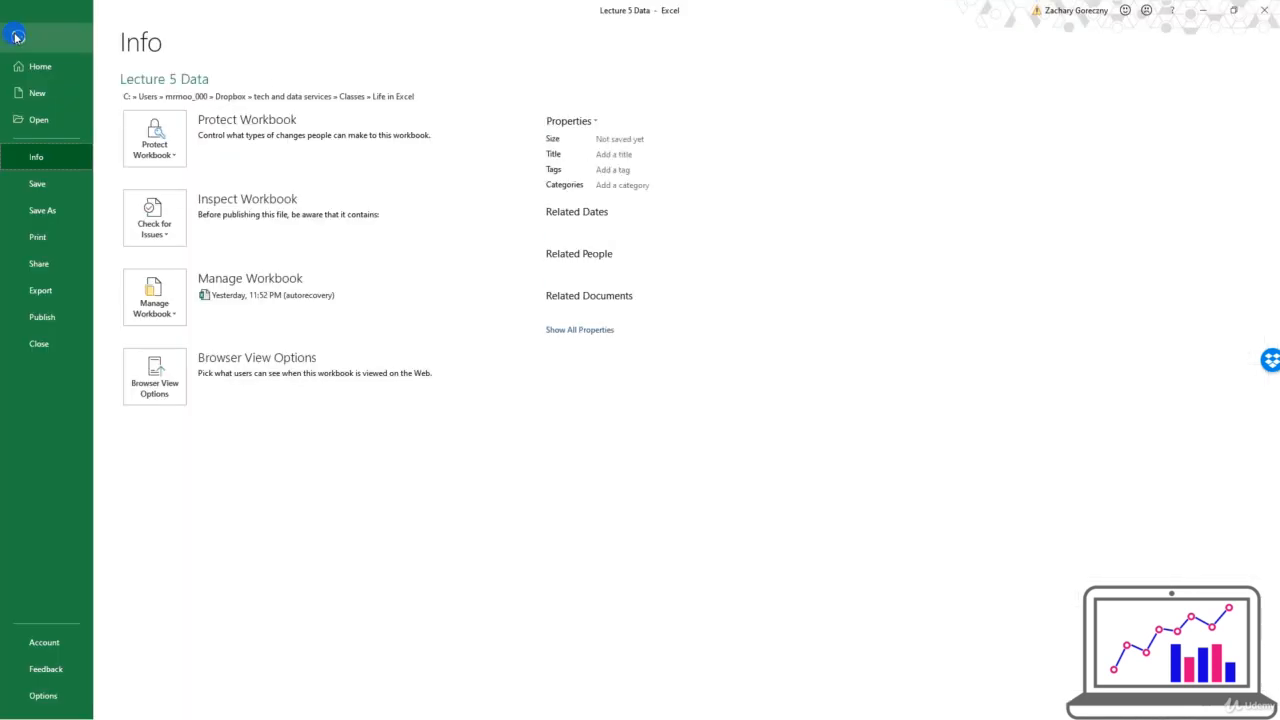
pyautogui.click(66, 237)
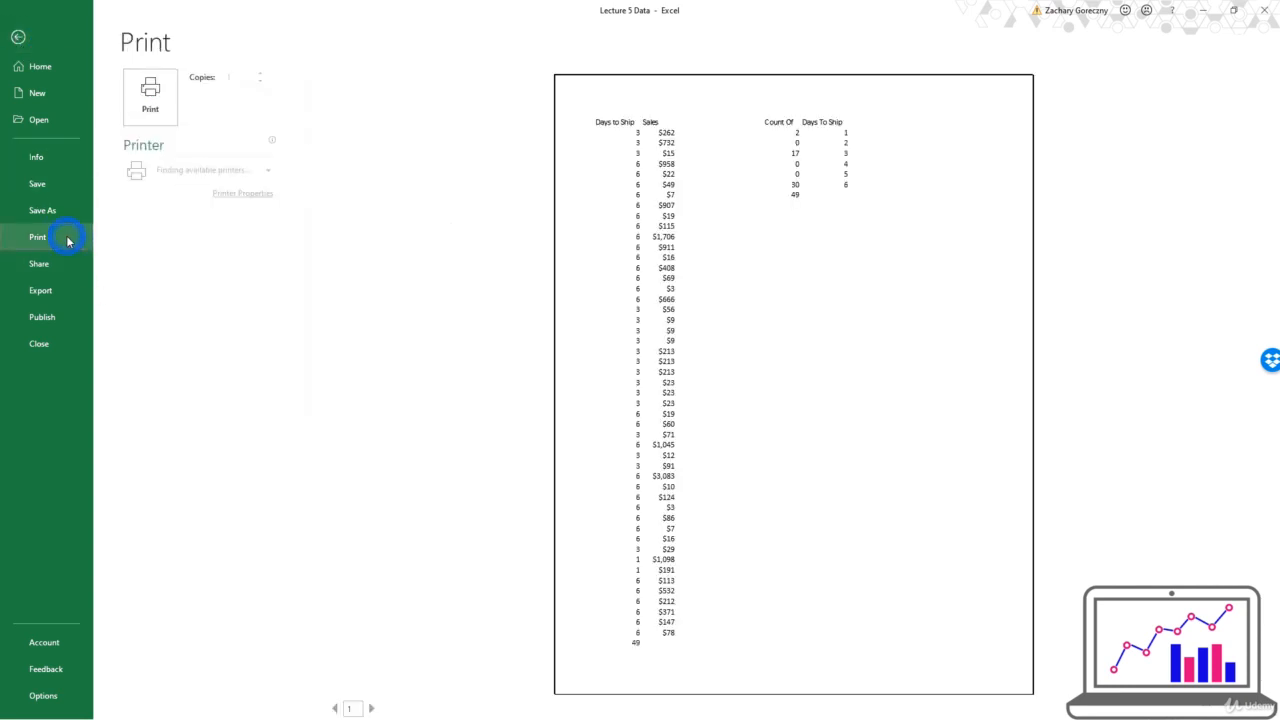
pyautogui.click(186, 171)
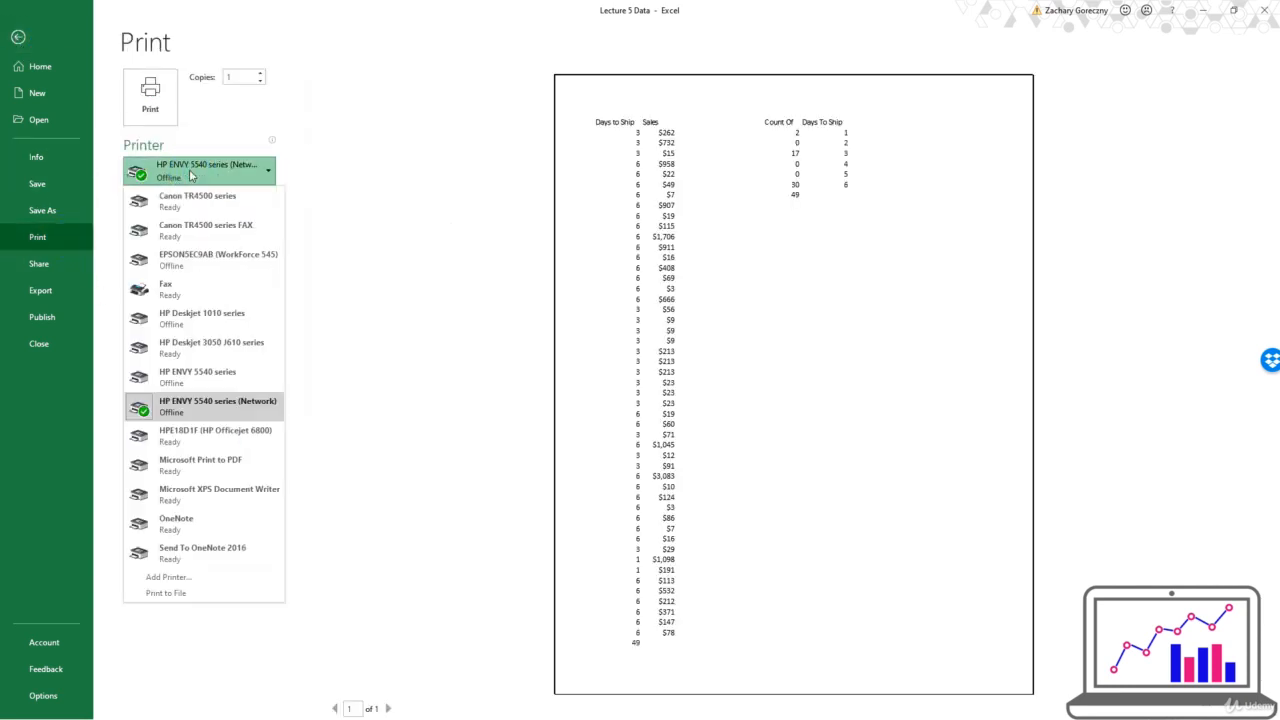
pyautogui.click(264, 474)
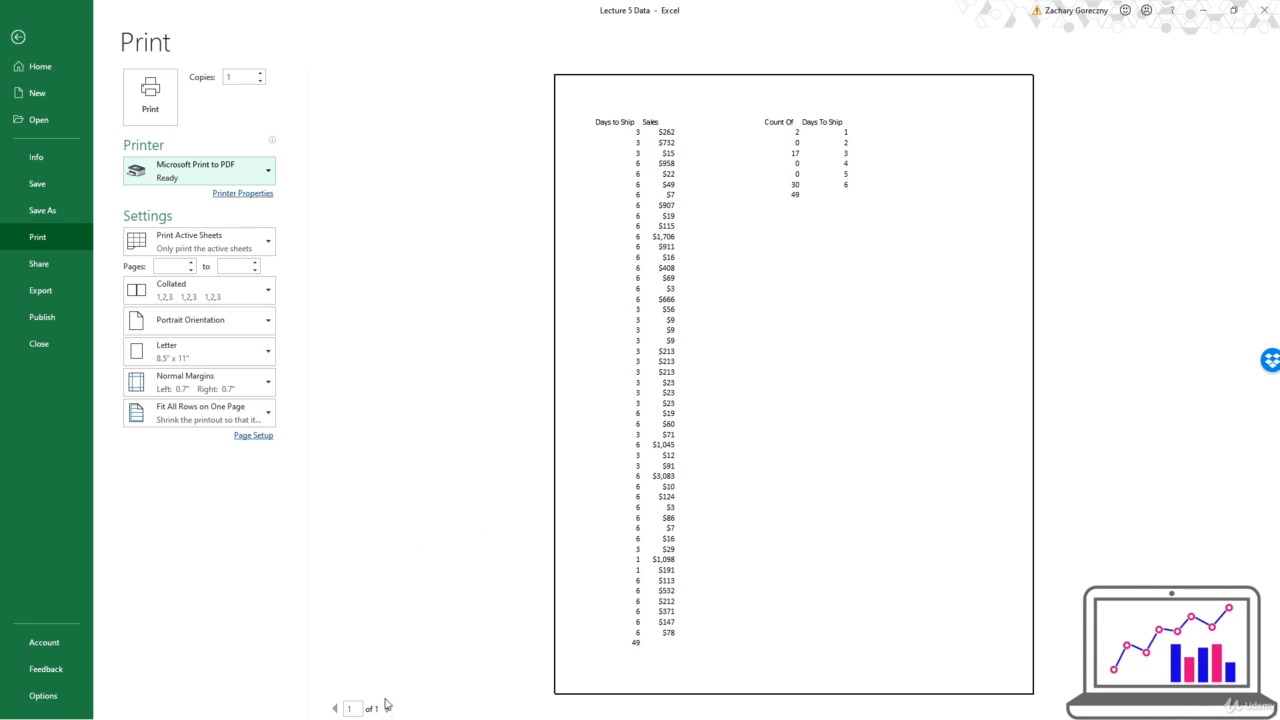
# Set the print scope to the entire workbook and page through the preview of the data and both charts
pyautogui.click(168, 246)
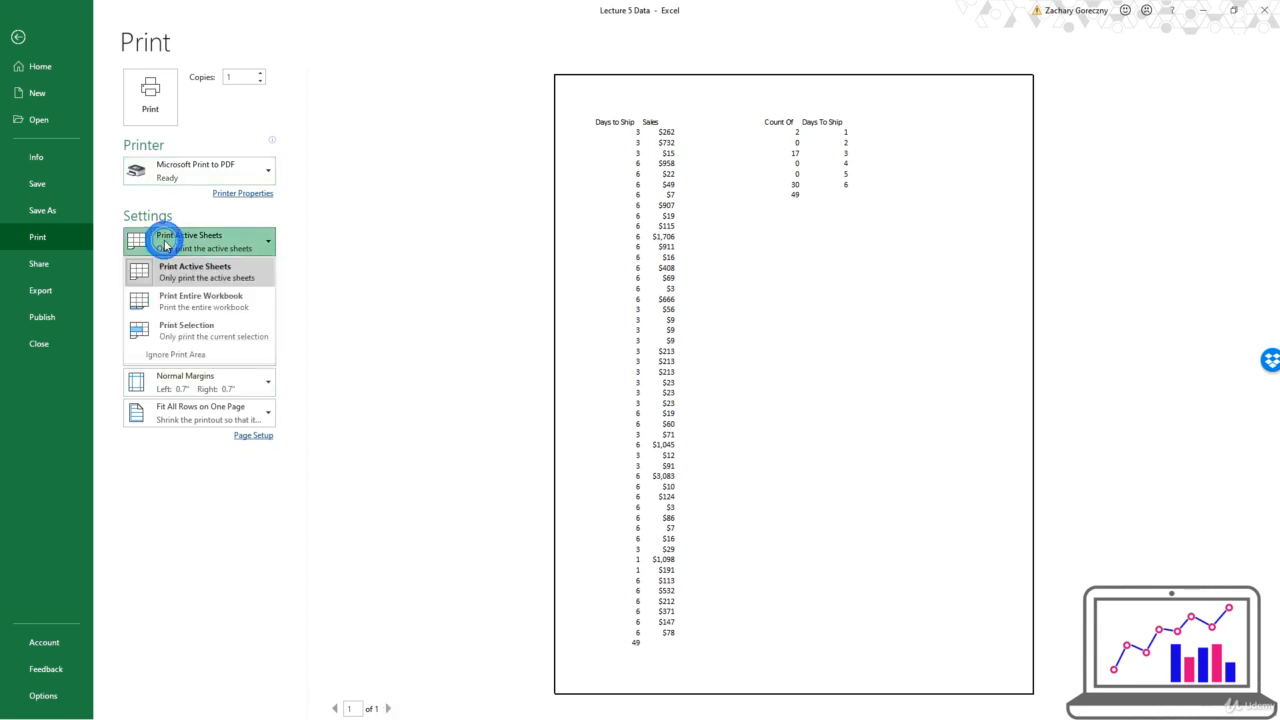
pyautogui.click(176, 280)
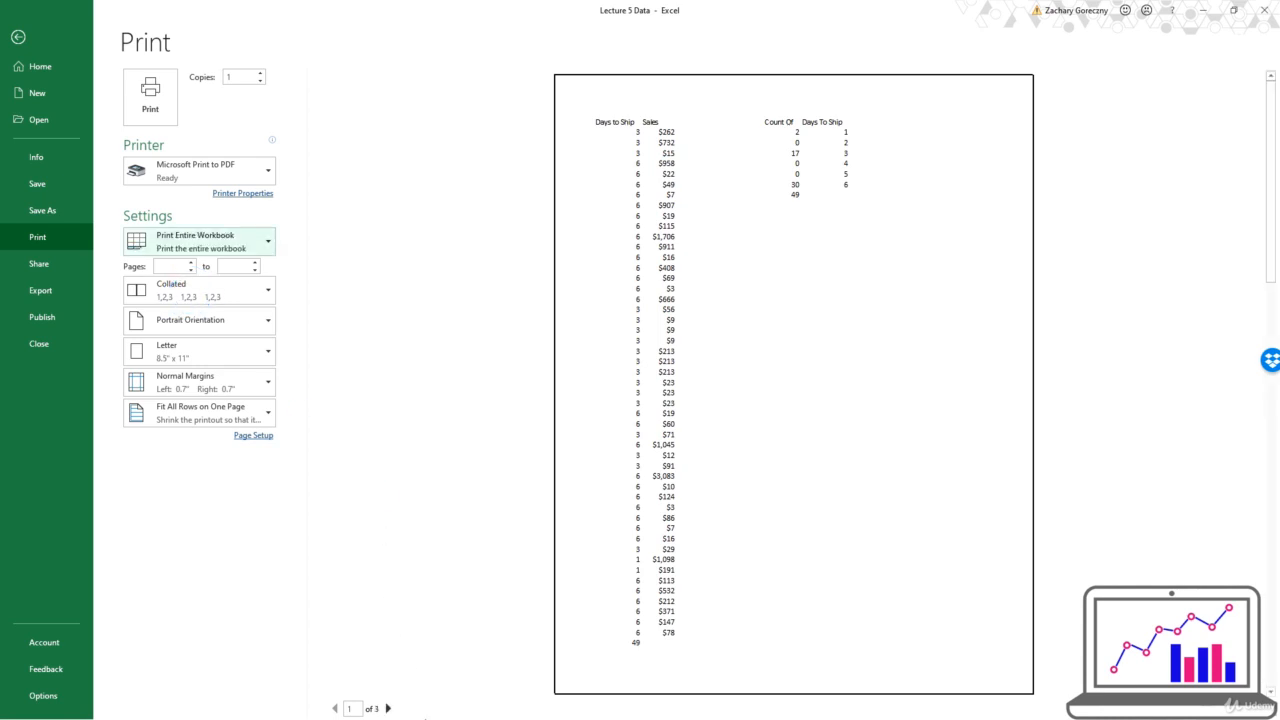
pyautogui.click(389, 708)
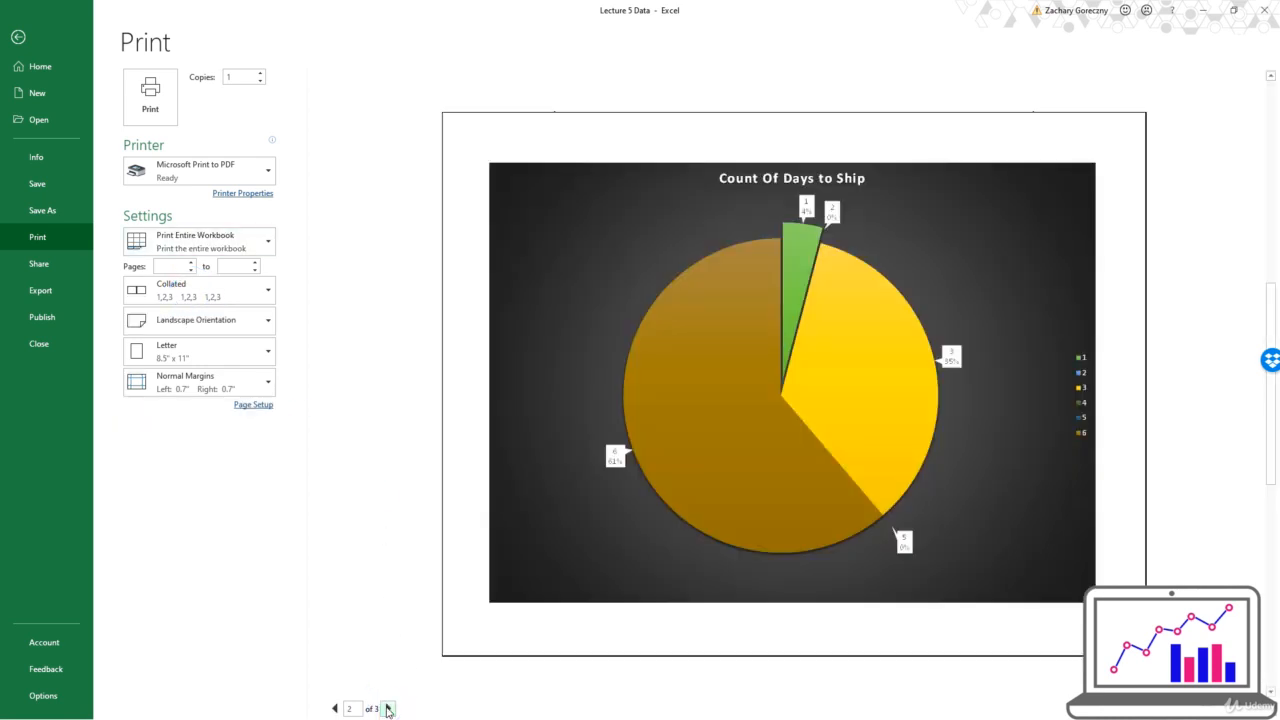
pyautogui.click(389, 708)
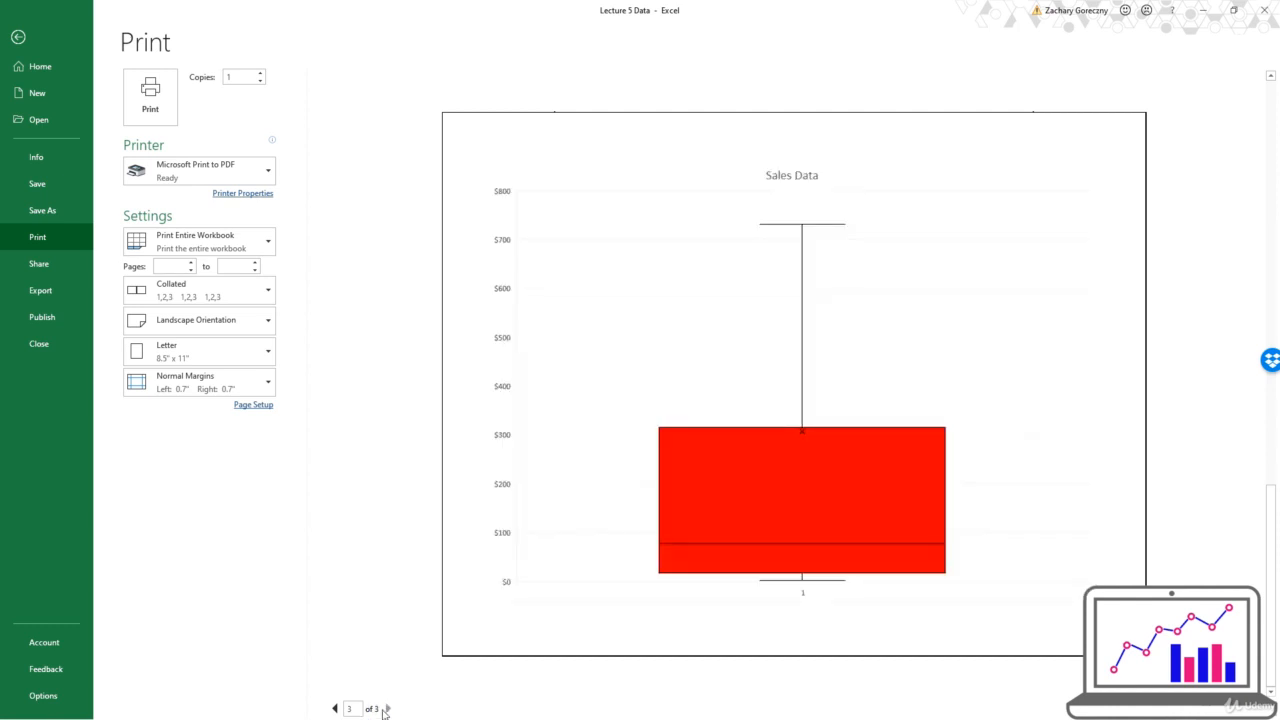
pyautogui.click(335, 708)
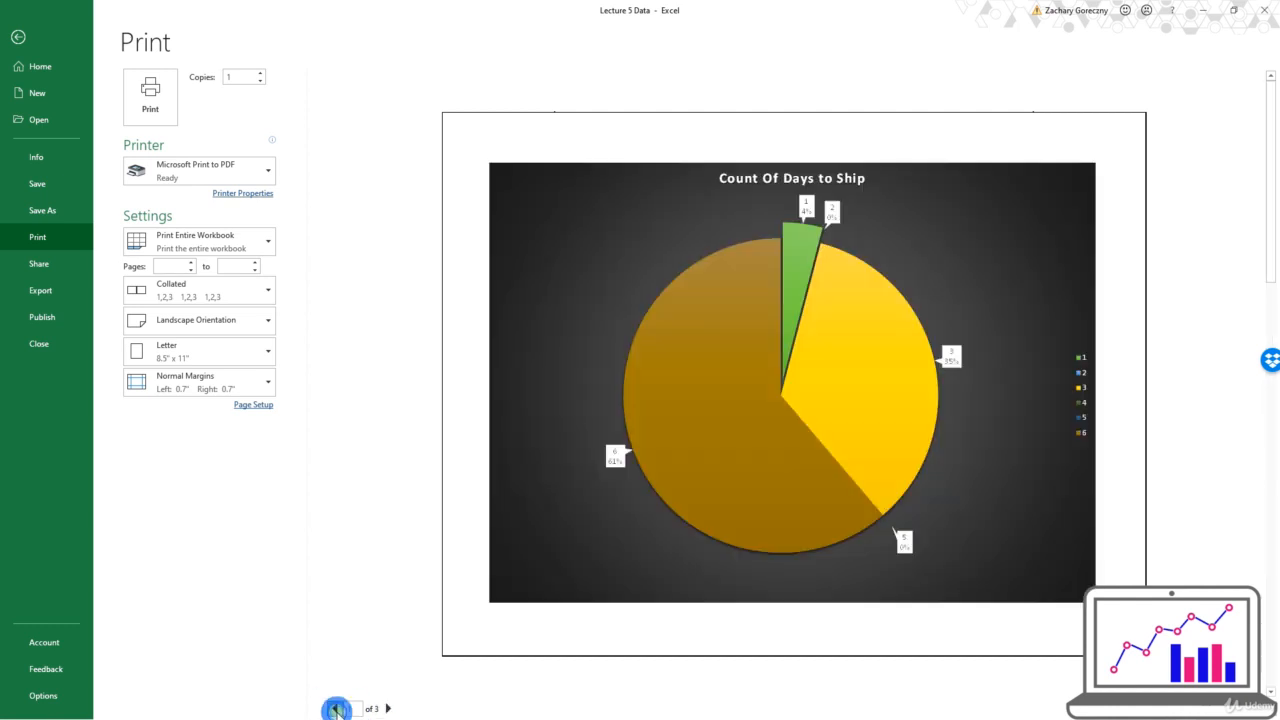
pyautogui.click(335, 708)
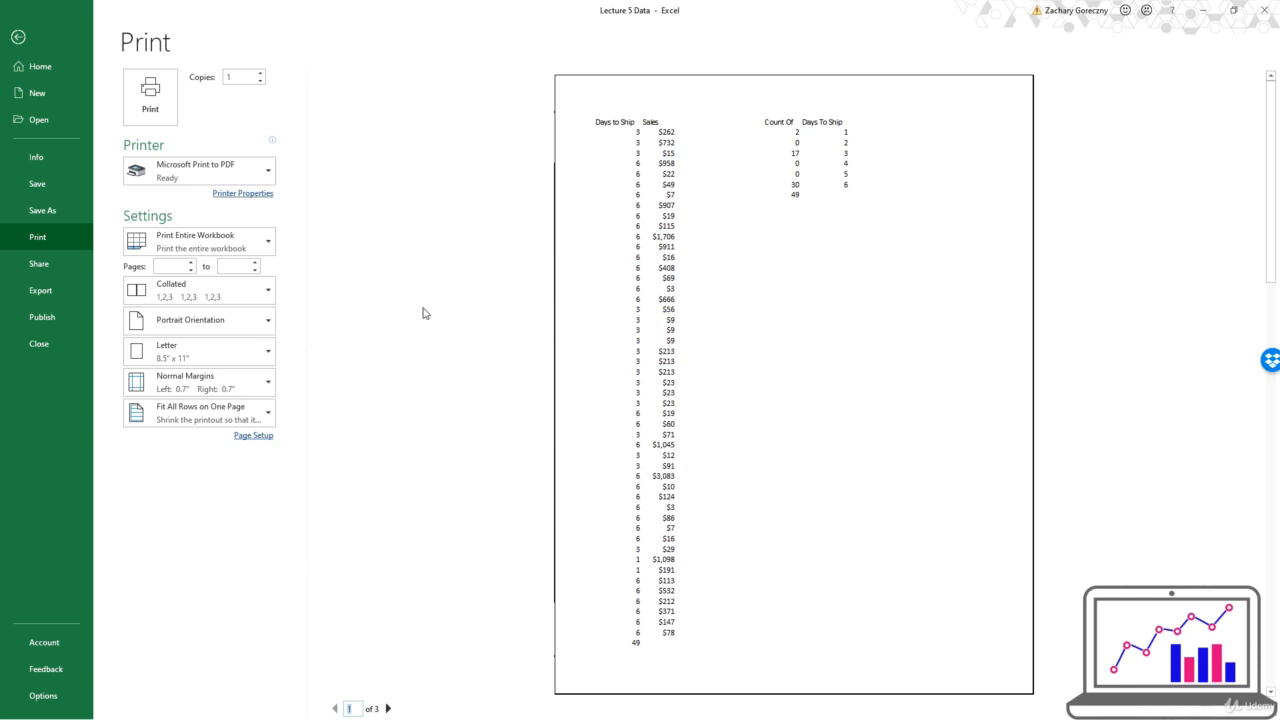
# Center the Sheet1 printout horizontally on the page in Page Setup
pyautogui.click(241, 435)
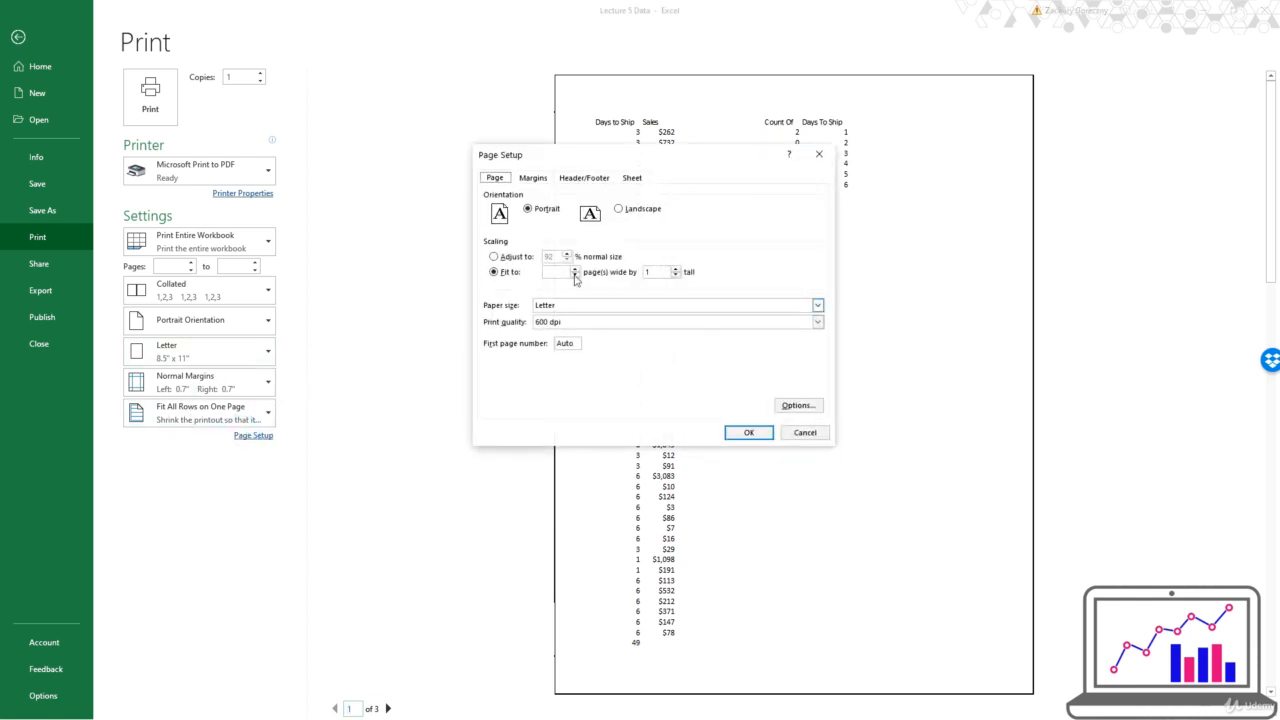
pyautogui.moveTo(529, 162); pyautogui.dragTo(212, 272)
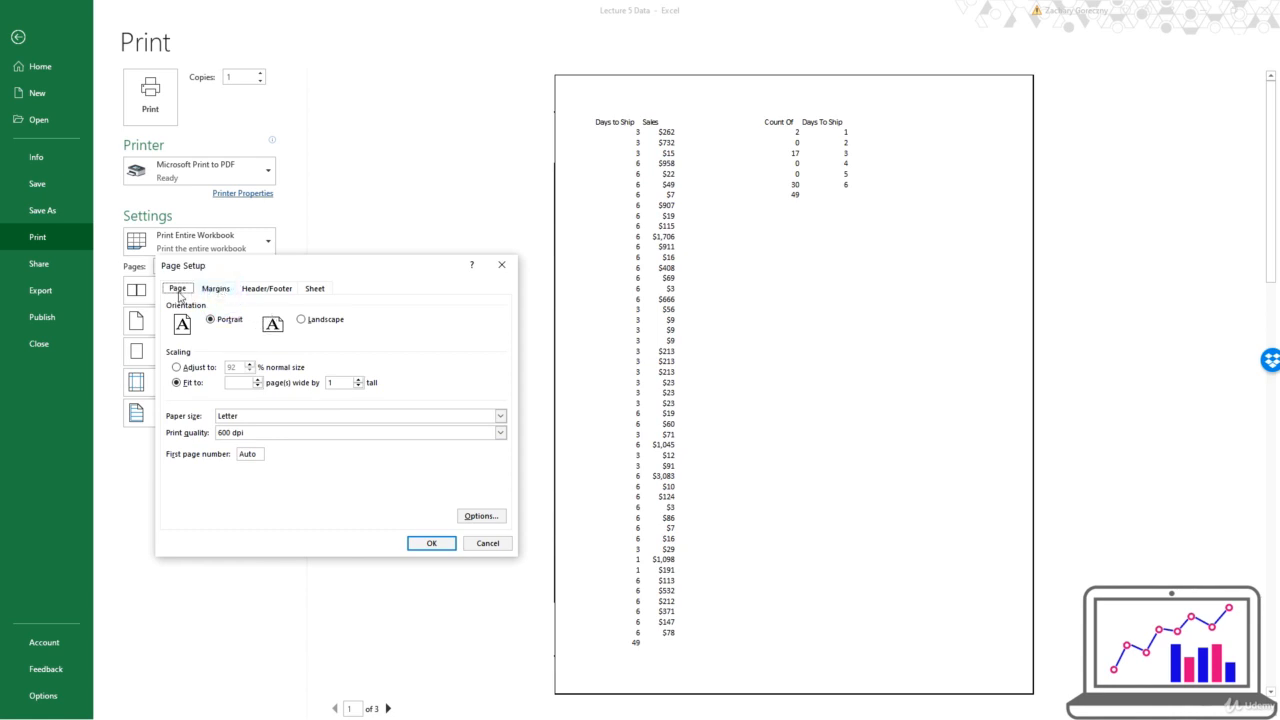
pyautogui.click(213, 288)
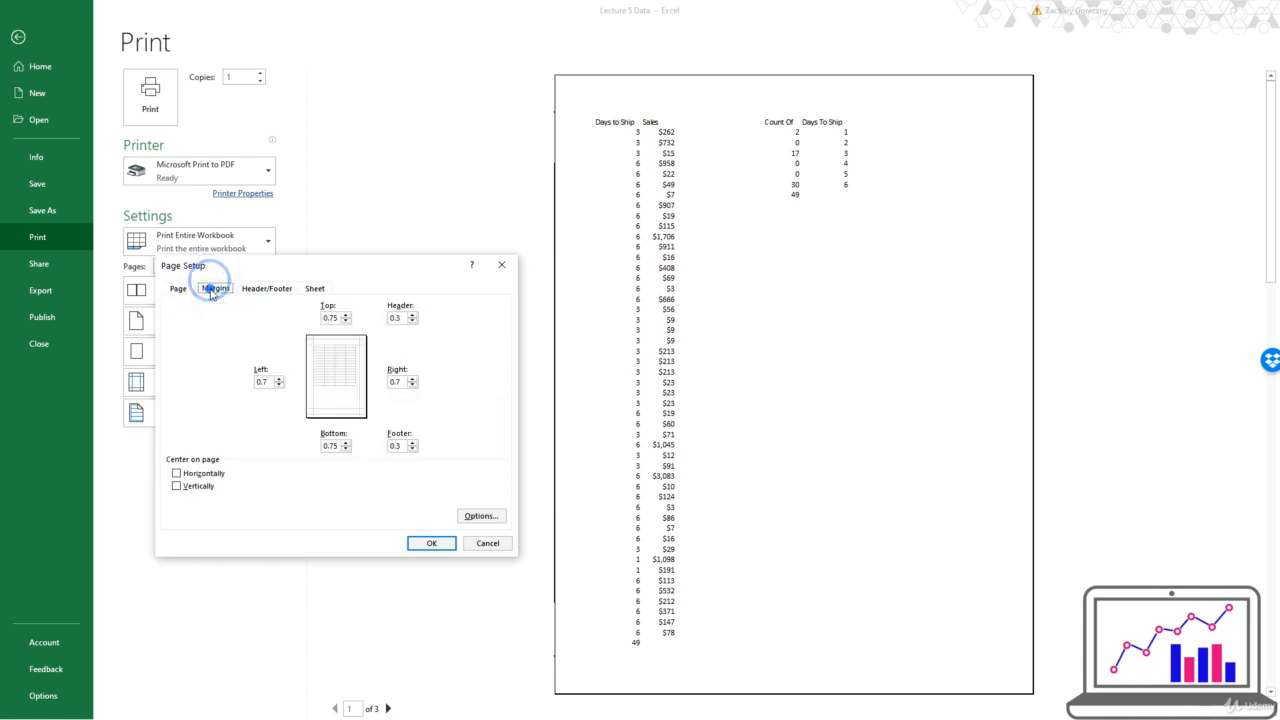
pyautogui.click(205, 474)
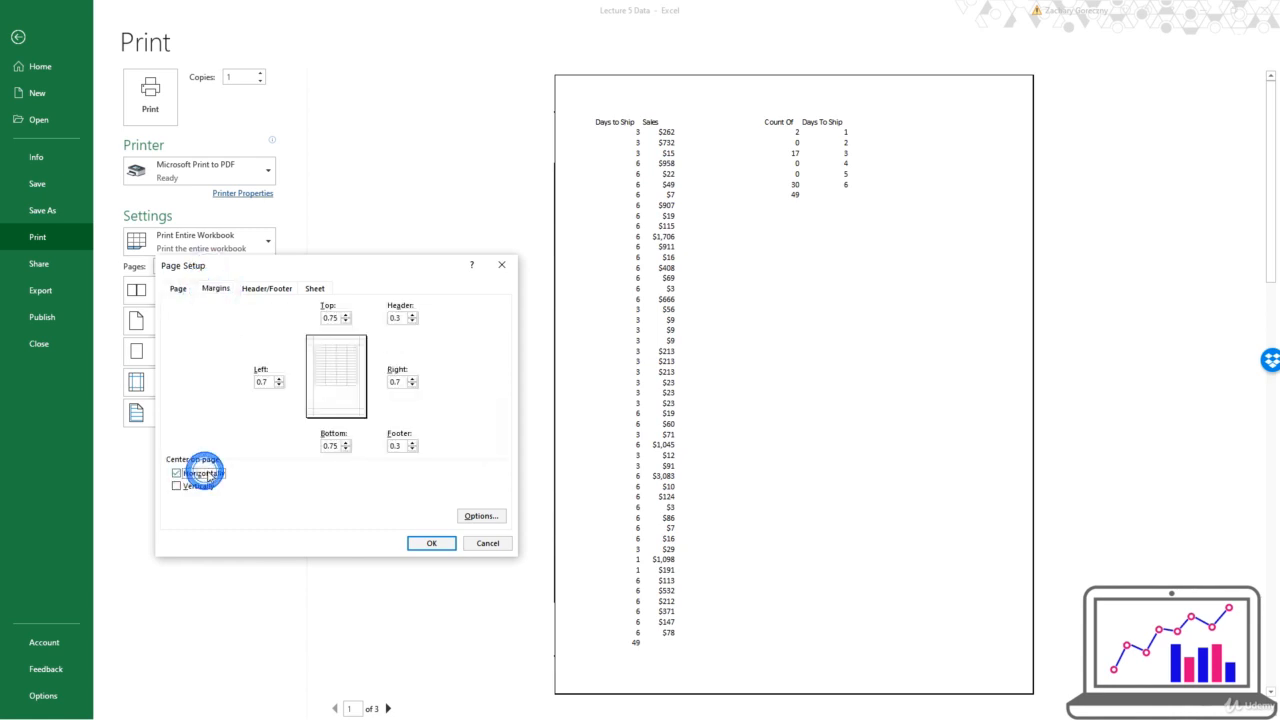
pyautogui.click(440, 544)
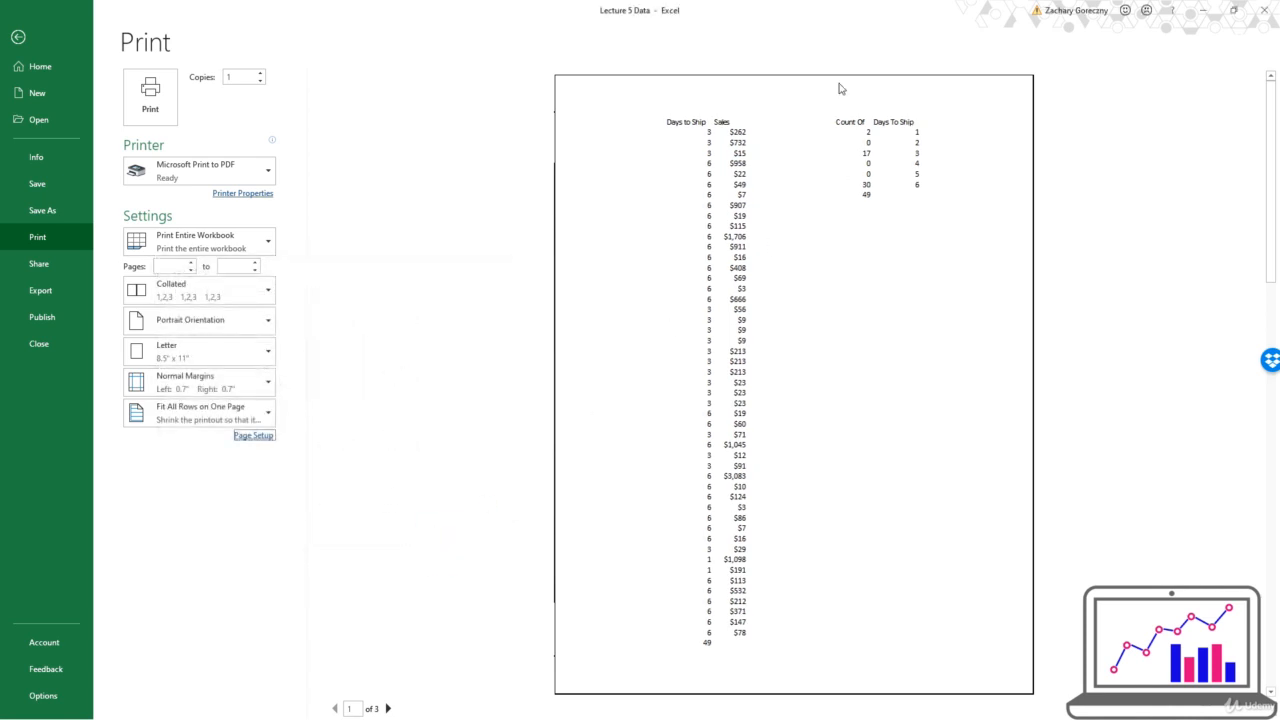
# Set the Sheet1 page header to Page 1 and the footer to Lecture 5 Data
pyautogui.click(257, 436)
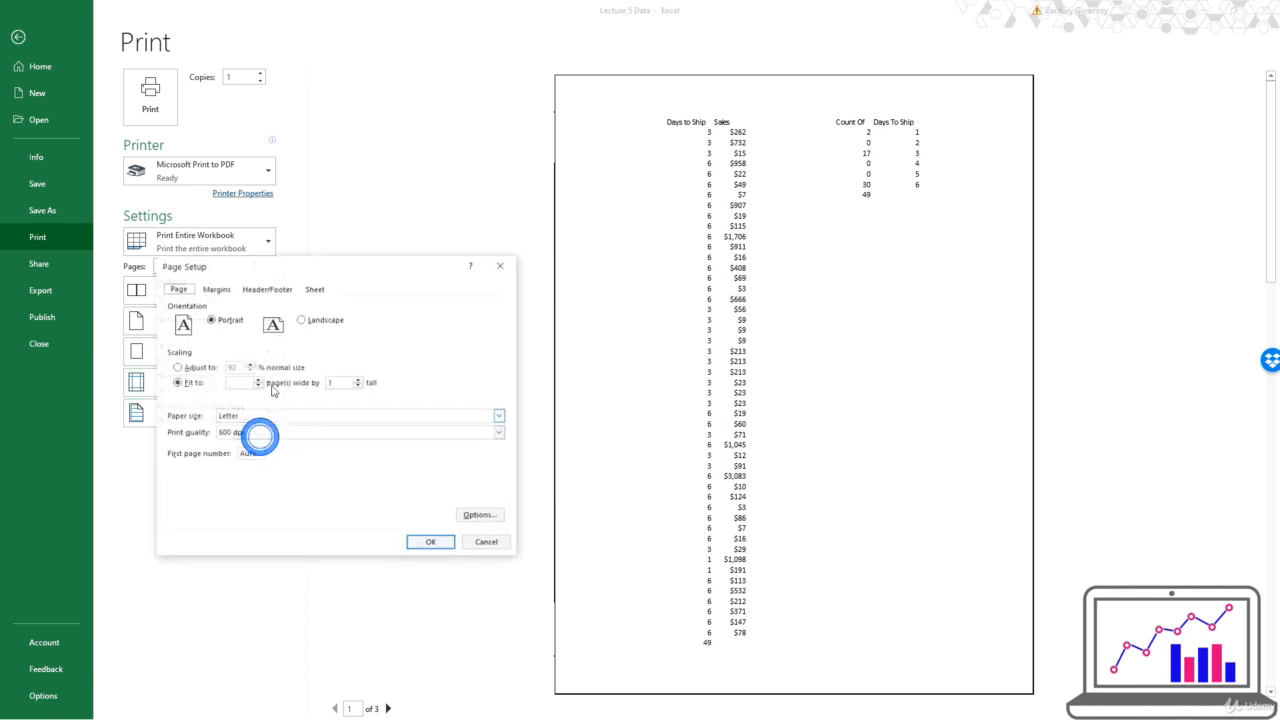
pyautogui.click(216, 290)
pyautogui.click(250, 288)
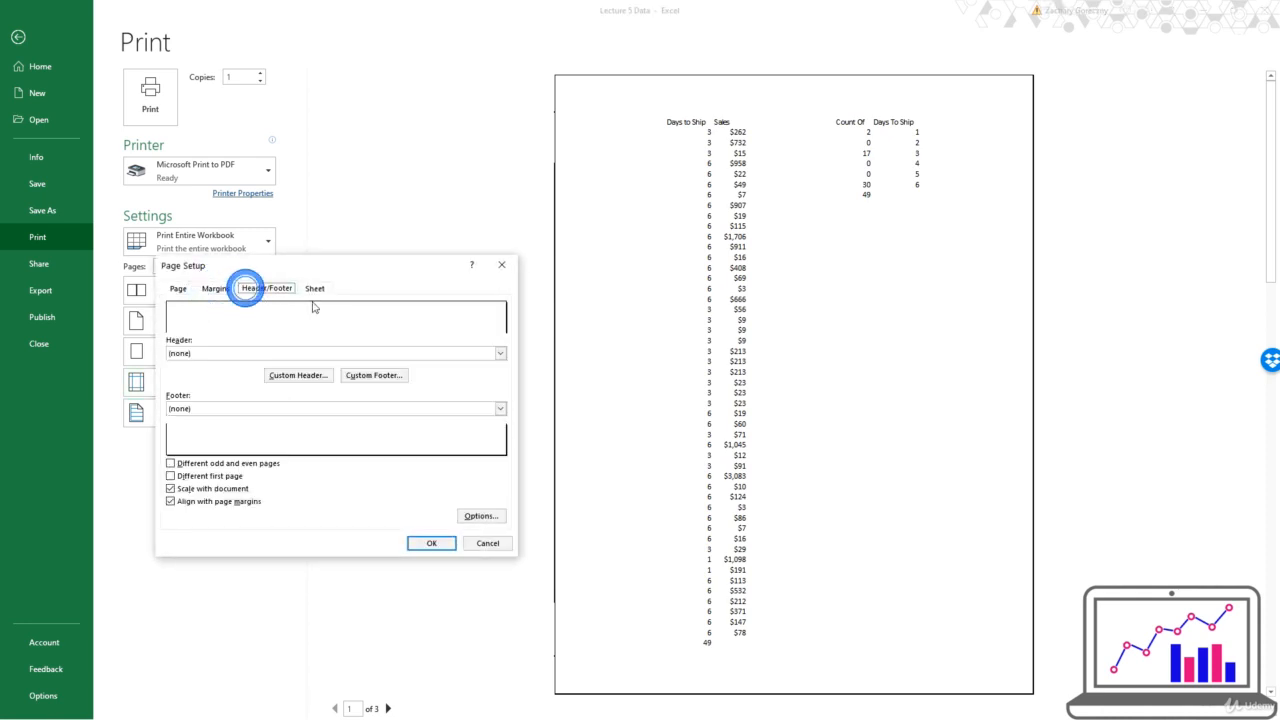
pyautogui.click(232, 356)
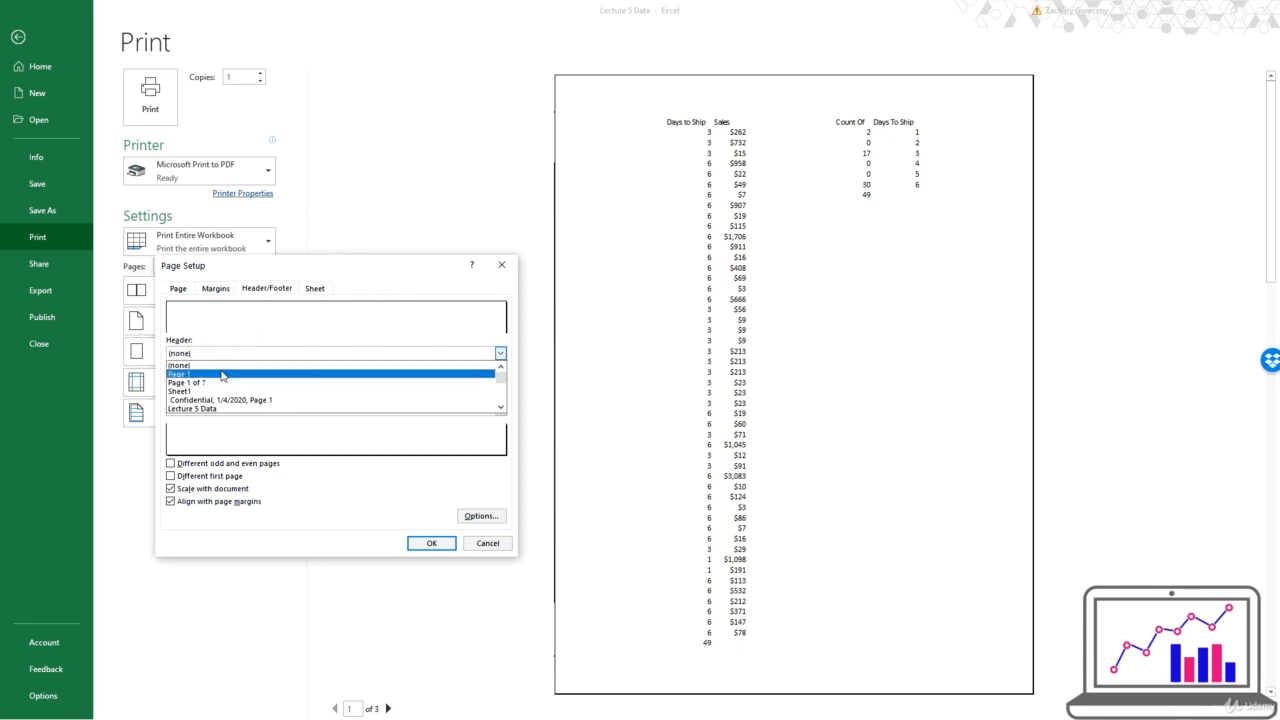
pyautogui.click(222, 374)
pyautogui.click(202, 408)
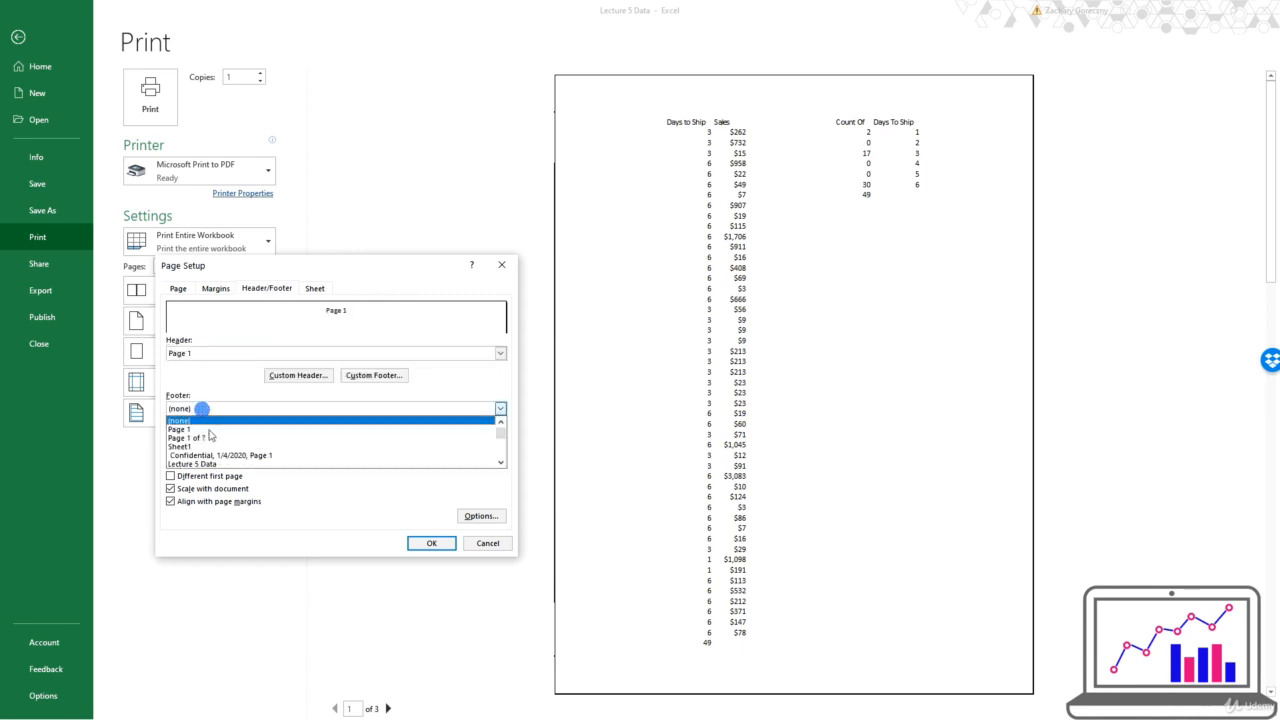
pyautogui.click(205, 464)
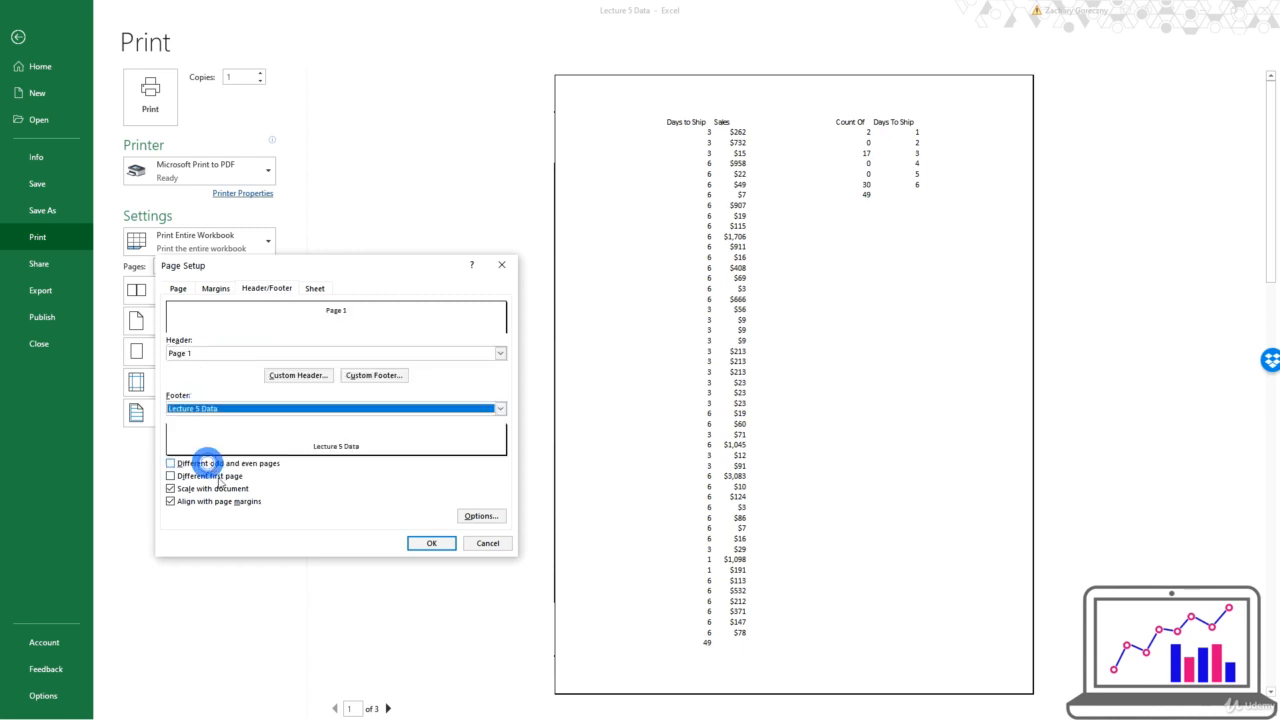
pyautogui.click(428, 543)
# Print the entire workbook to a PDF file named Lecture 5 and open that PDF in Adobe Acrobat Reader
pyautogui.click(155, 97)
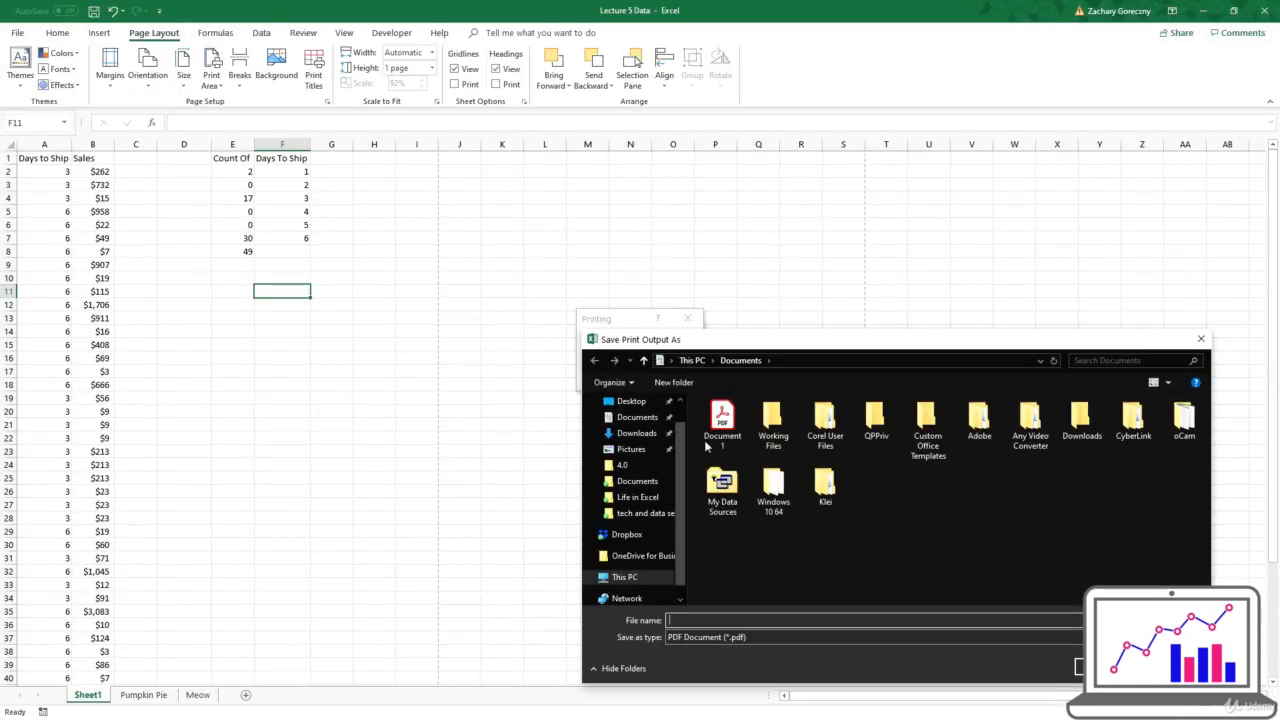
pyautogui.click(737, 615)
pyautogui.press('Return')
pyautogui.click(729, 355)
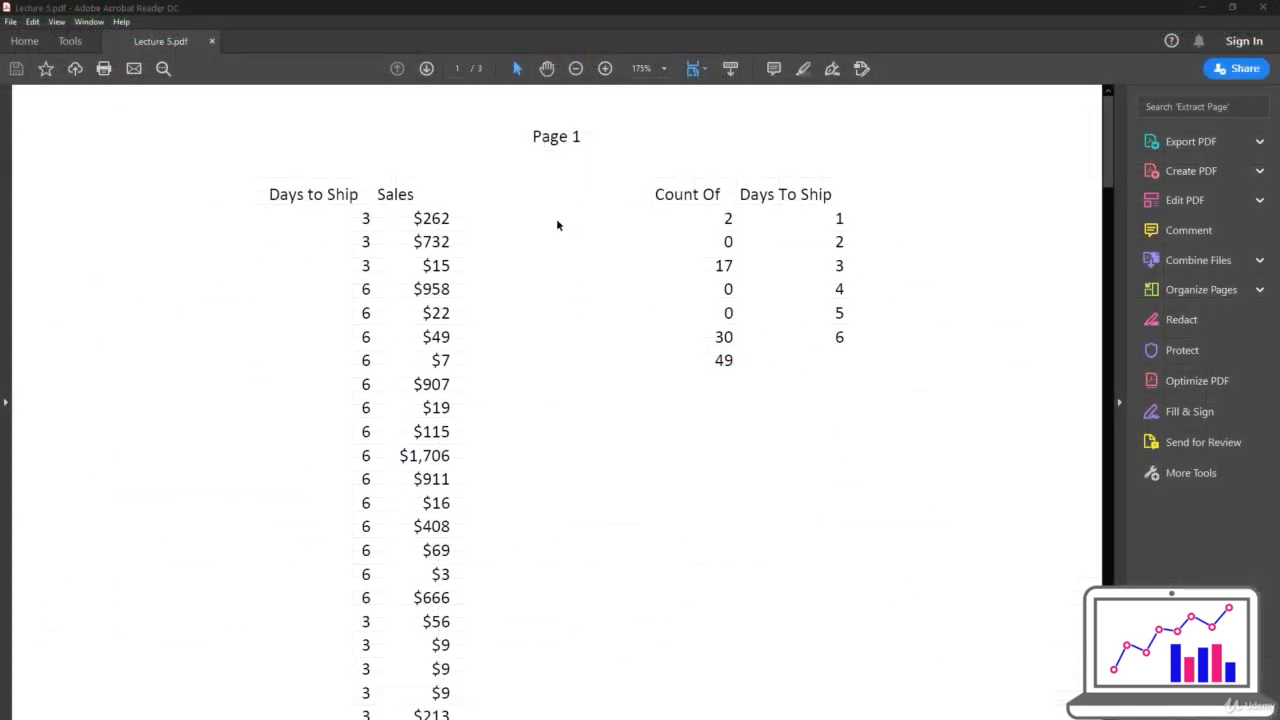
# Examine all three pages of the PDF, checking the data, both charts and the headers and footers
pyautogui.click(443, 167)
pyautogui.scroll(-2, 466, 204)
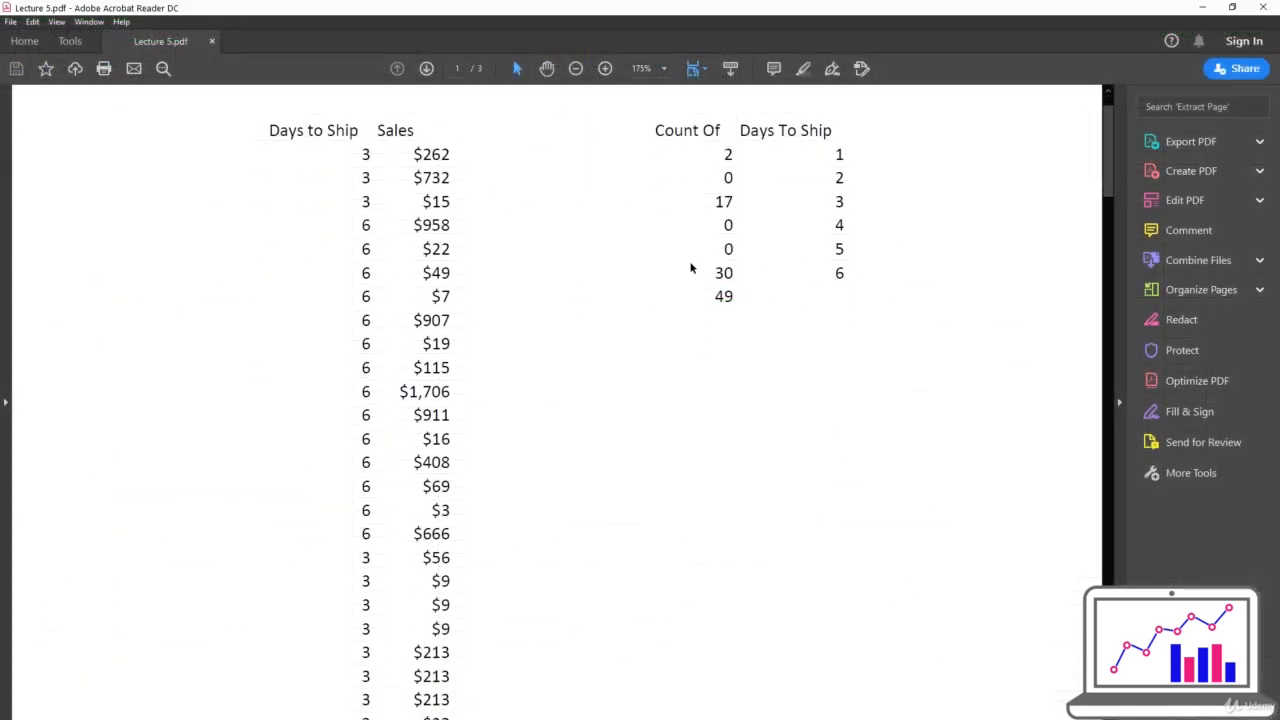
pyautogui.scroll(-8, 463, 198)
pyautogui.scroll(-2, 410, 200)
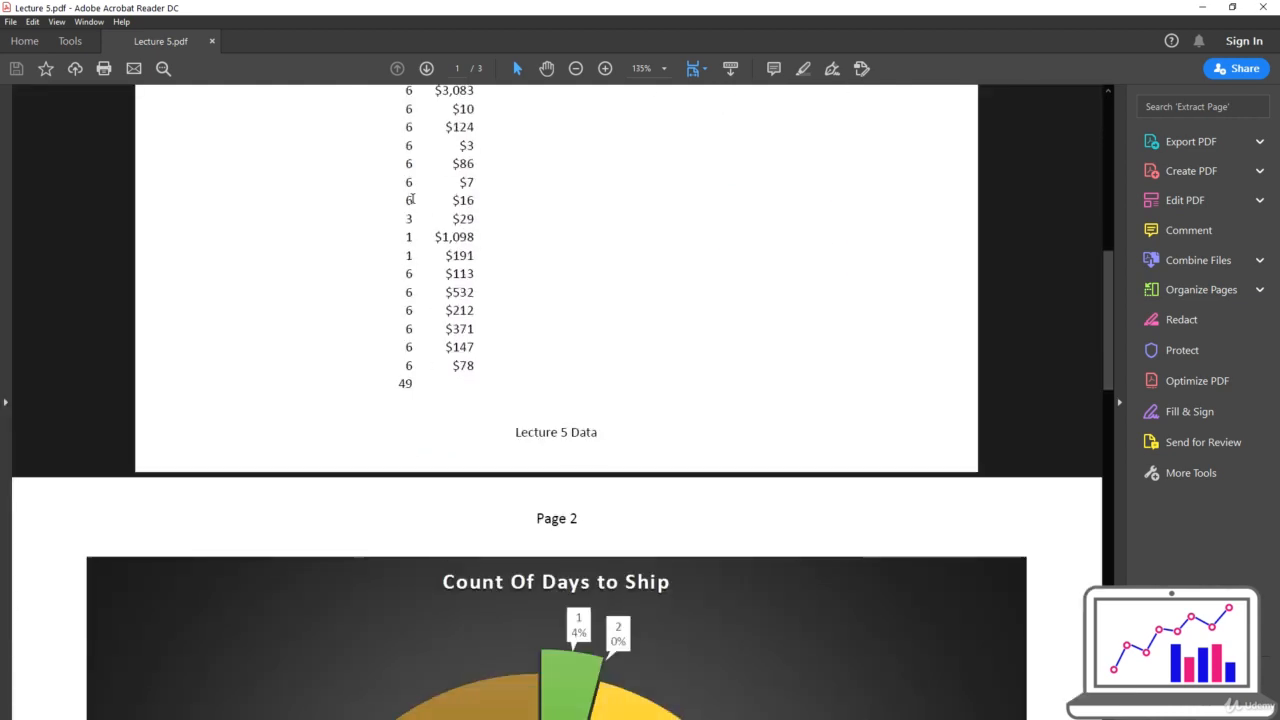
pyautogui.scroll(-8, 410, 200)
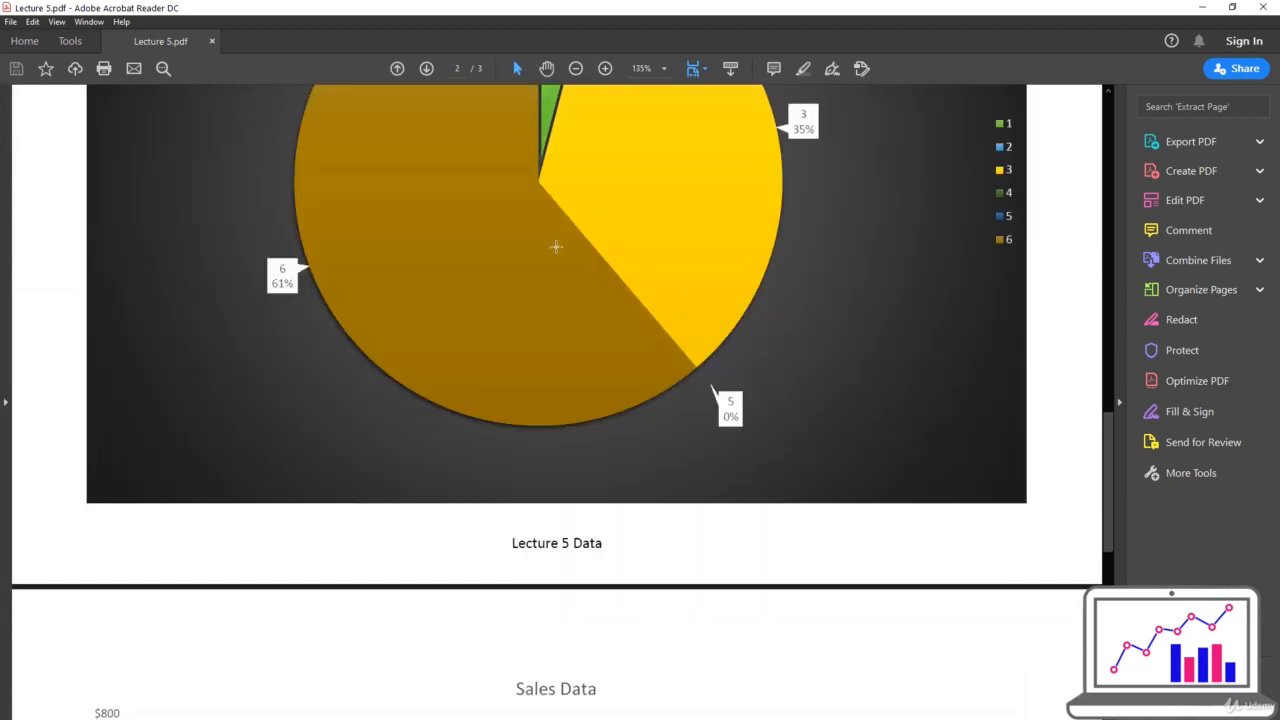
pyautogui.scroll(-10, 556, 246)
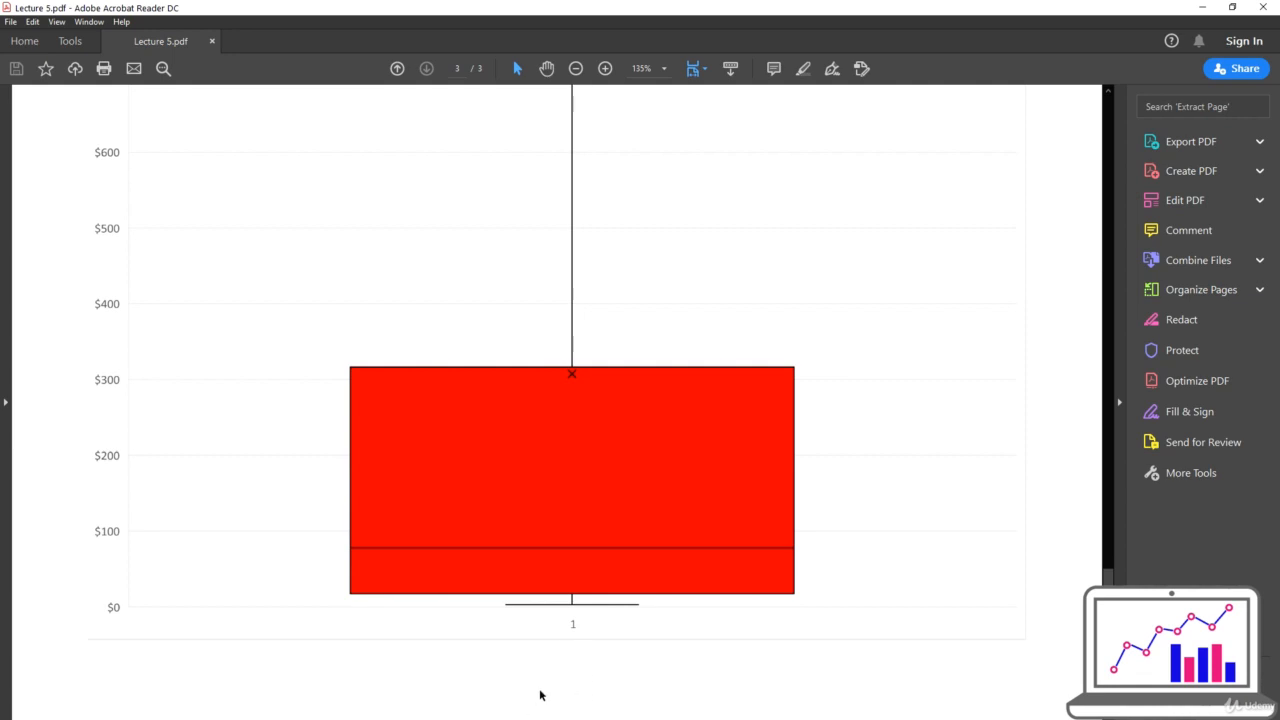
pyautogui.scroll(3, 573, 640)
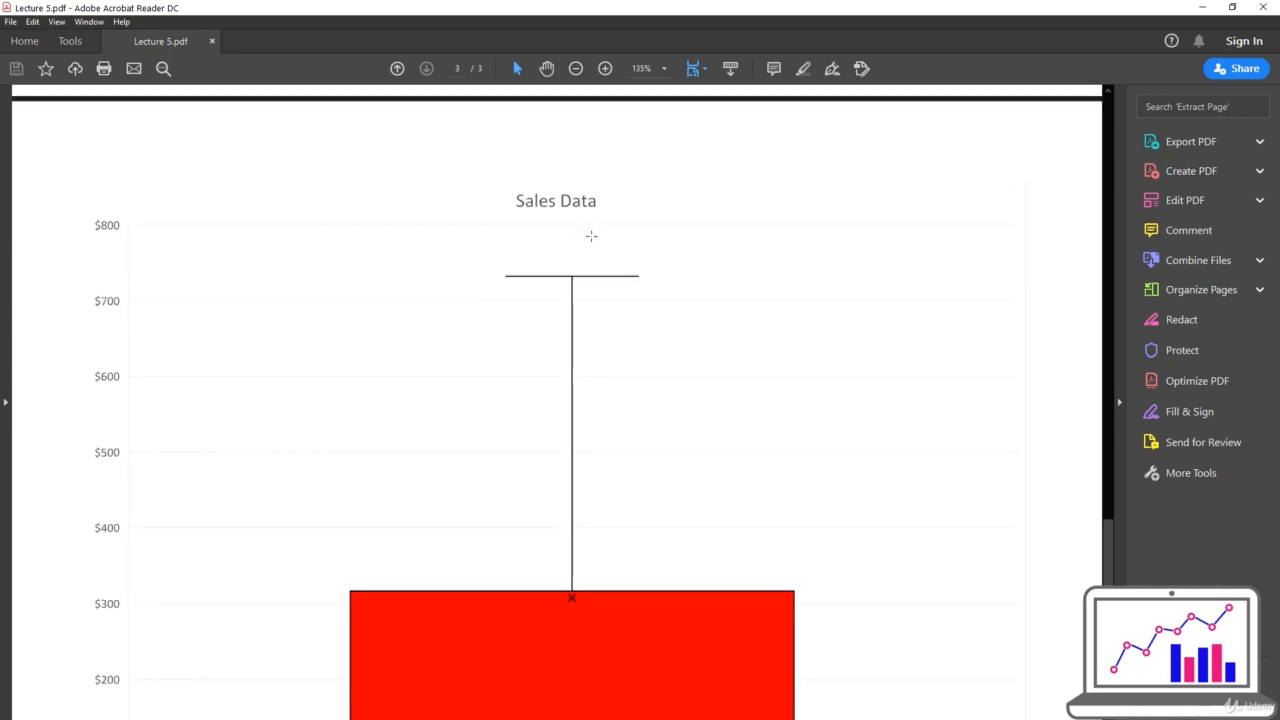
pyautogui.scroll(-3, 600, 228)
pyautogui.scroll(2, 631, 446)
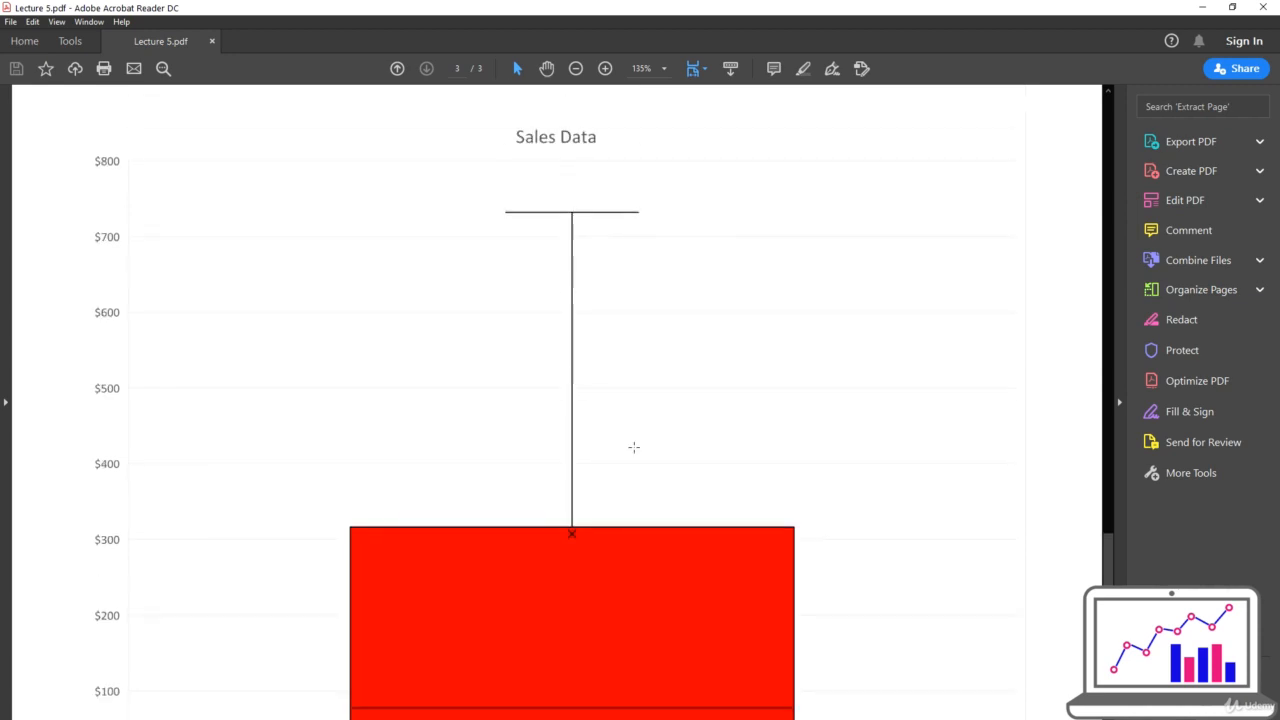
pyautogui.scroll(10, 599, 515)
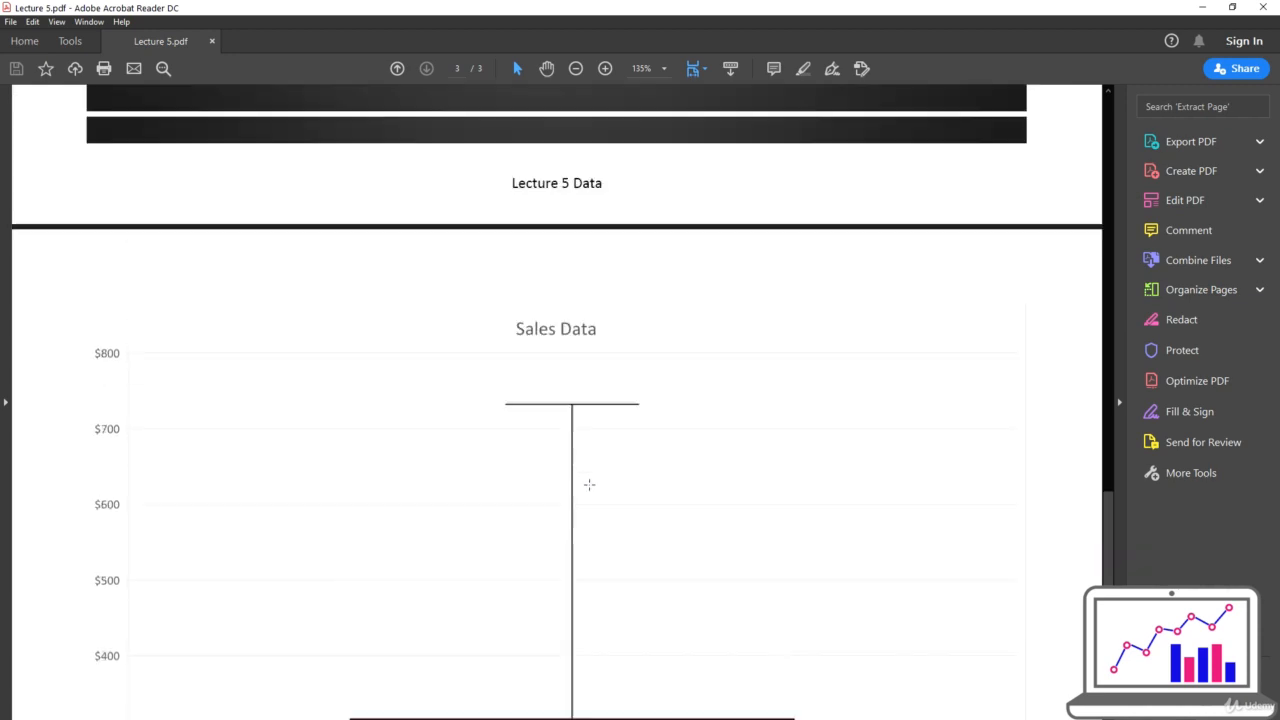
pyautogui.scroll(5, 589, 485)
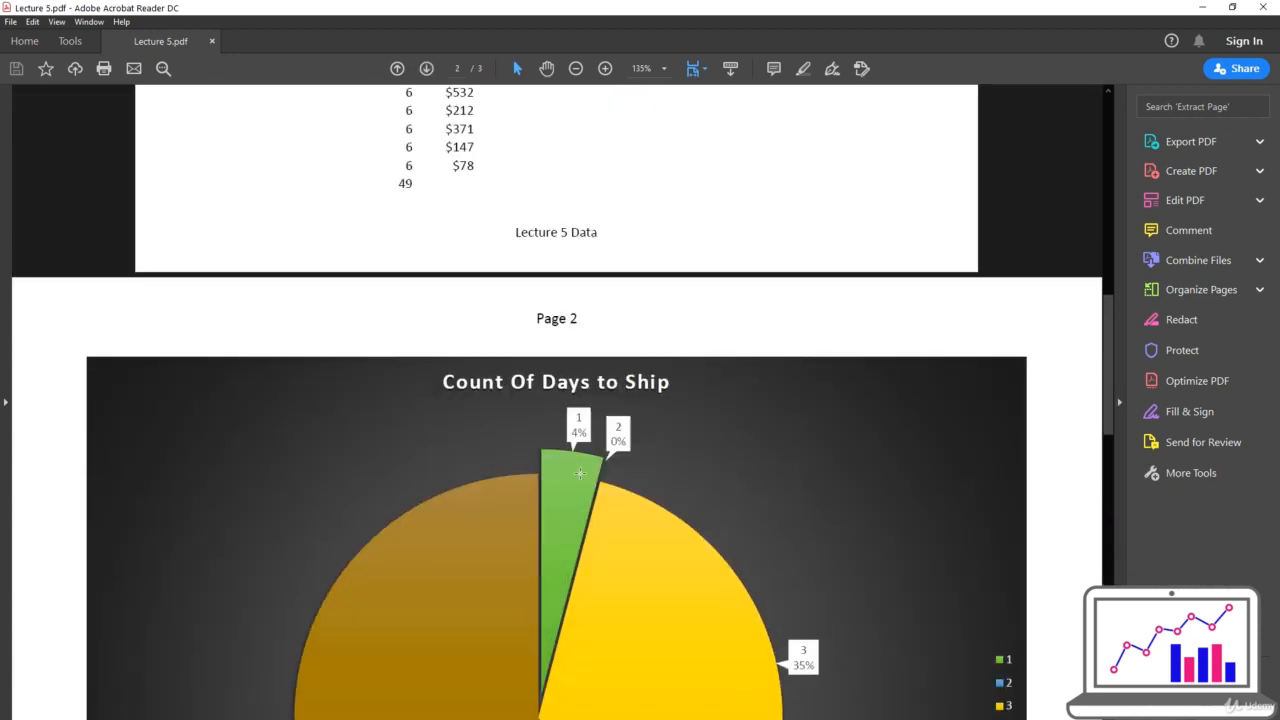
pyautogui.scroll(10, 602, 490)
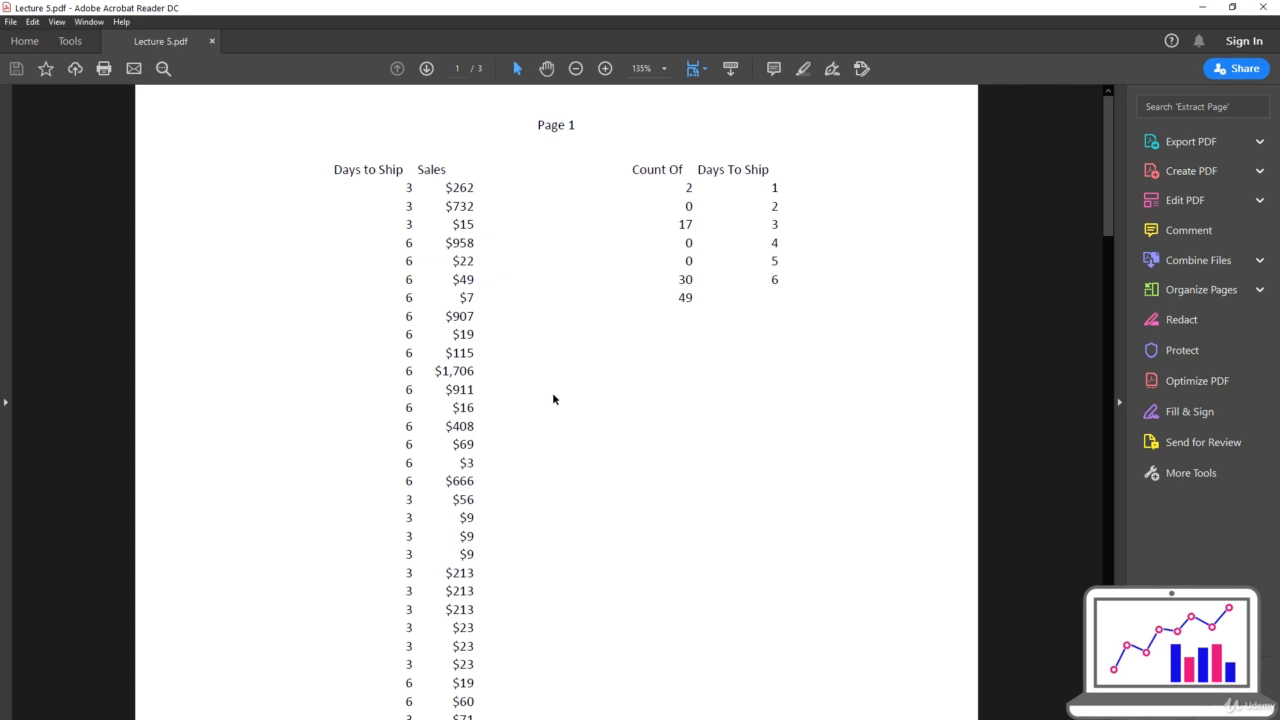
# Recheck the data layout on the PDF's first page and the pie chart and Sales Data chart pages
pyautogui.moveTo(339, 174); pyautogui.dragTo(517, 580)
pyautogui.click(538, 296)
pyautogui.scroll(-5, 533, 252)
pyautogui.scroll(-6, 533, 252)
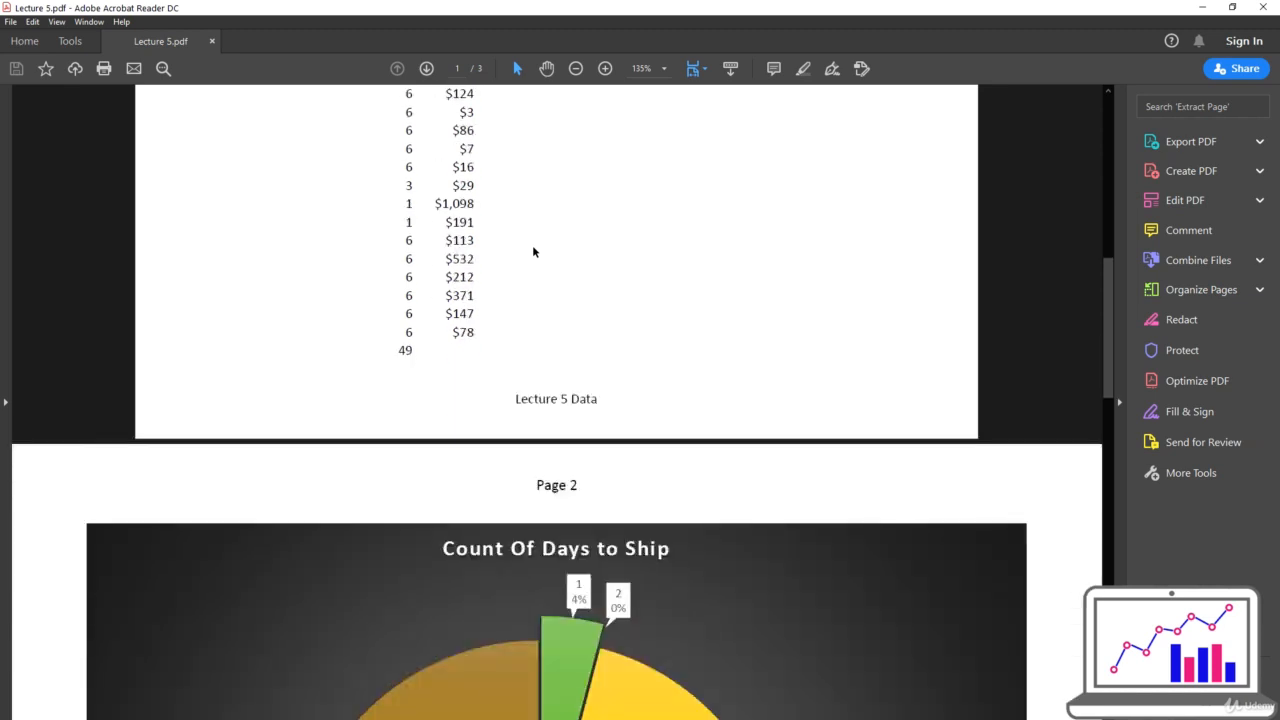
pyautogui.scroll(-2, 493, 471)
pyautogui.scroll(-8, 486, 409)
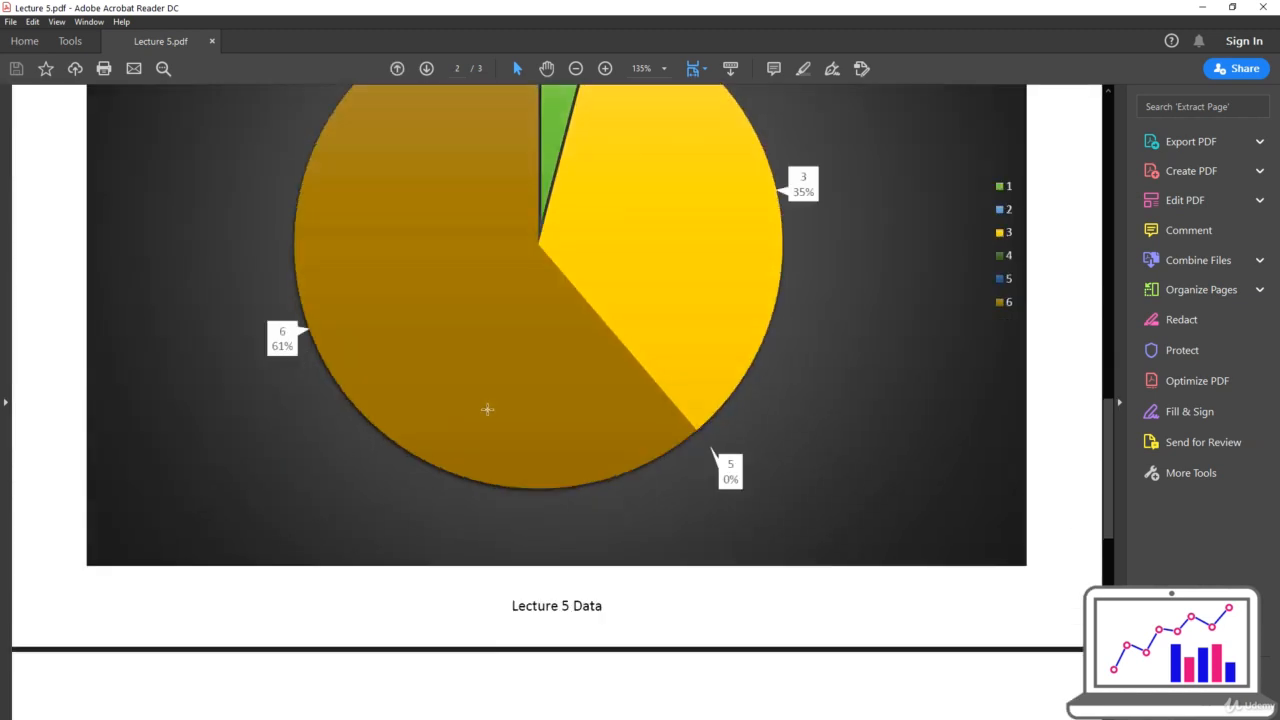
pyautogui.scroll(15, 500, 428)
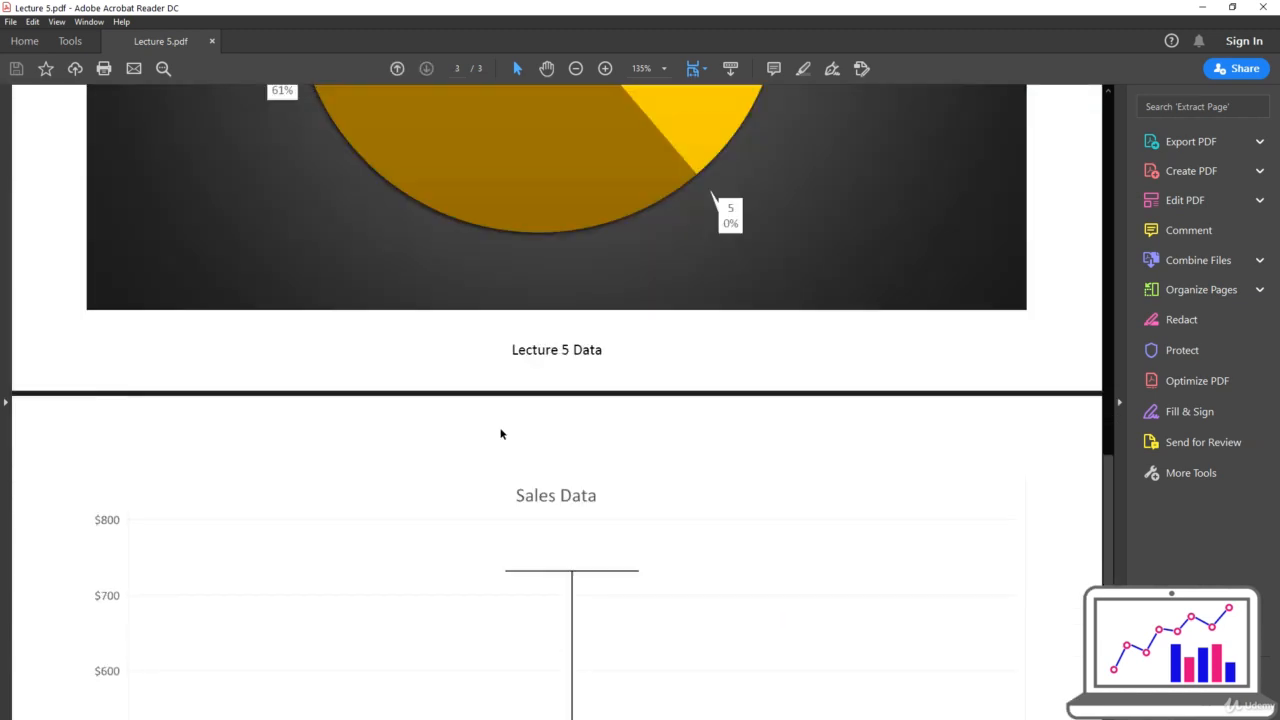
pyautogui.scroll(10, 501, 434)
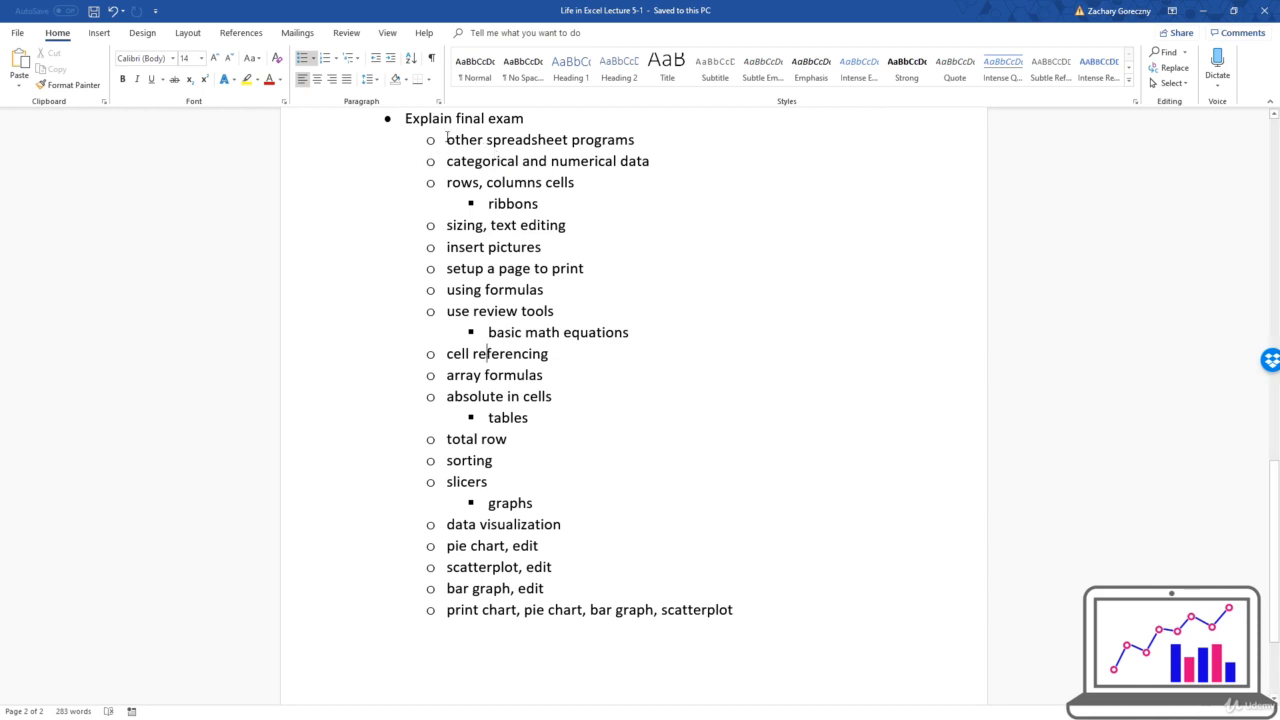
# Switch to the Life in Excel Lecture 5-1 Word document and review the topics listed under Explain final exam
pyautogui.moveTo(444, 138); pyautogui.dragTo(558, 334)
pyautogui.moveTo(571, 402); pyautogui.dragTo(631, 560)
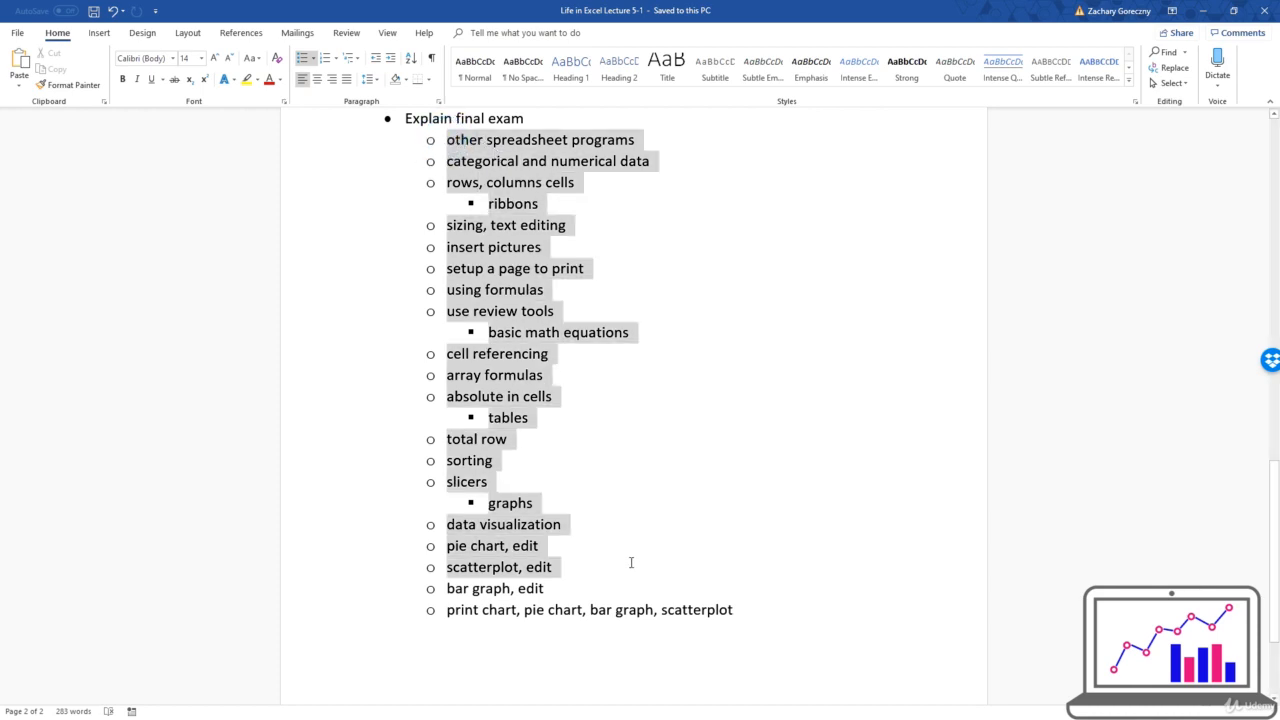
pyautogui.click(523, 503)
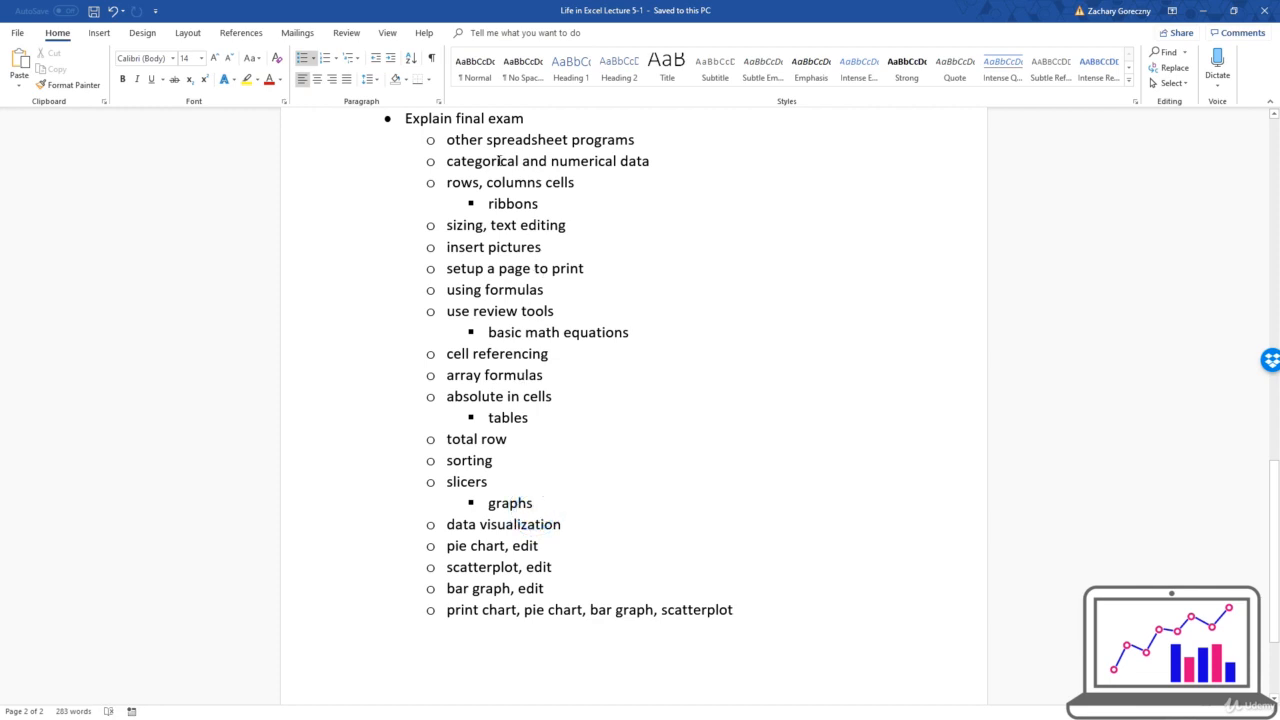